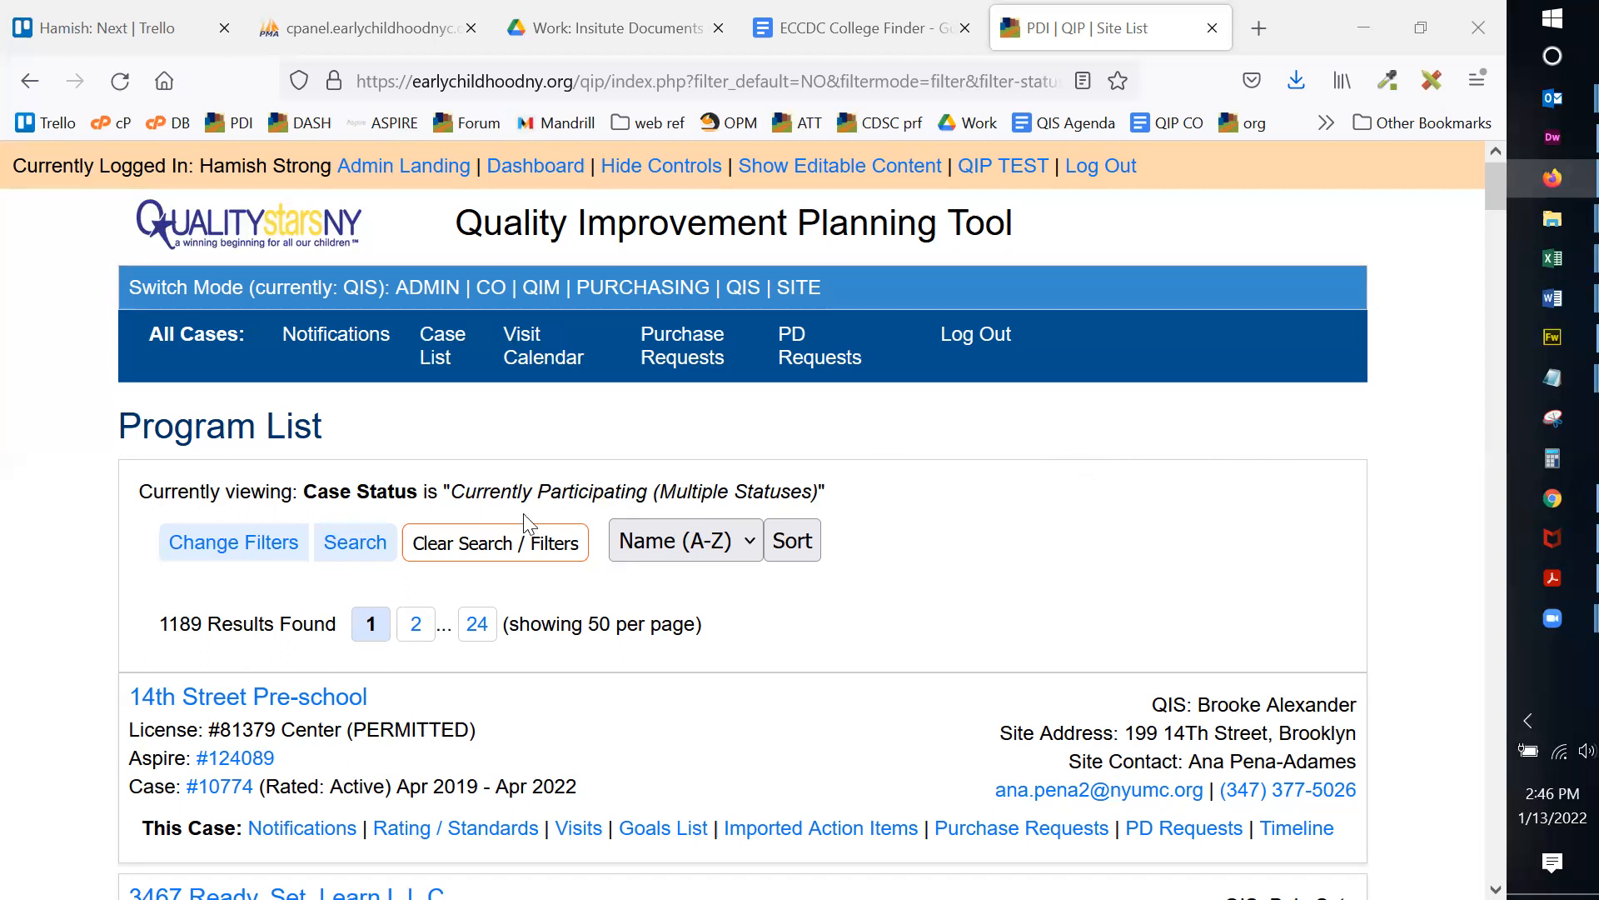
# Step: Search the program list for the test center by organization name
pyautogui.click(341, 544)
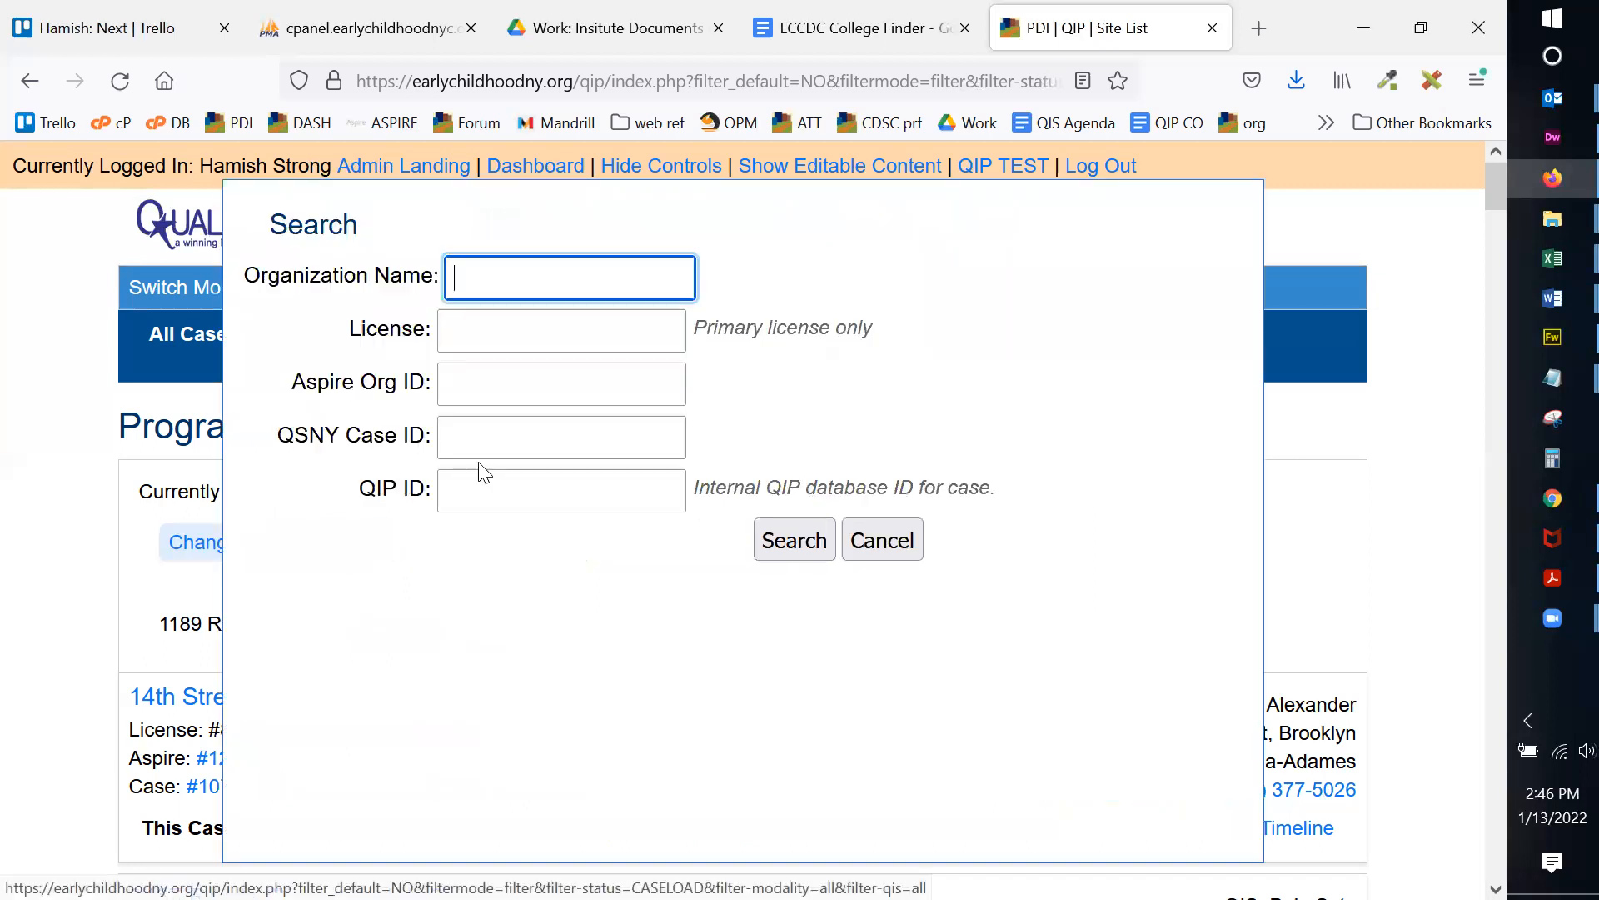
pyautogui.write('hamish')
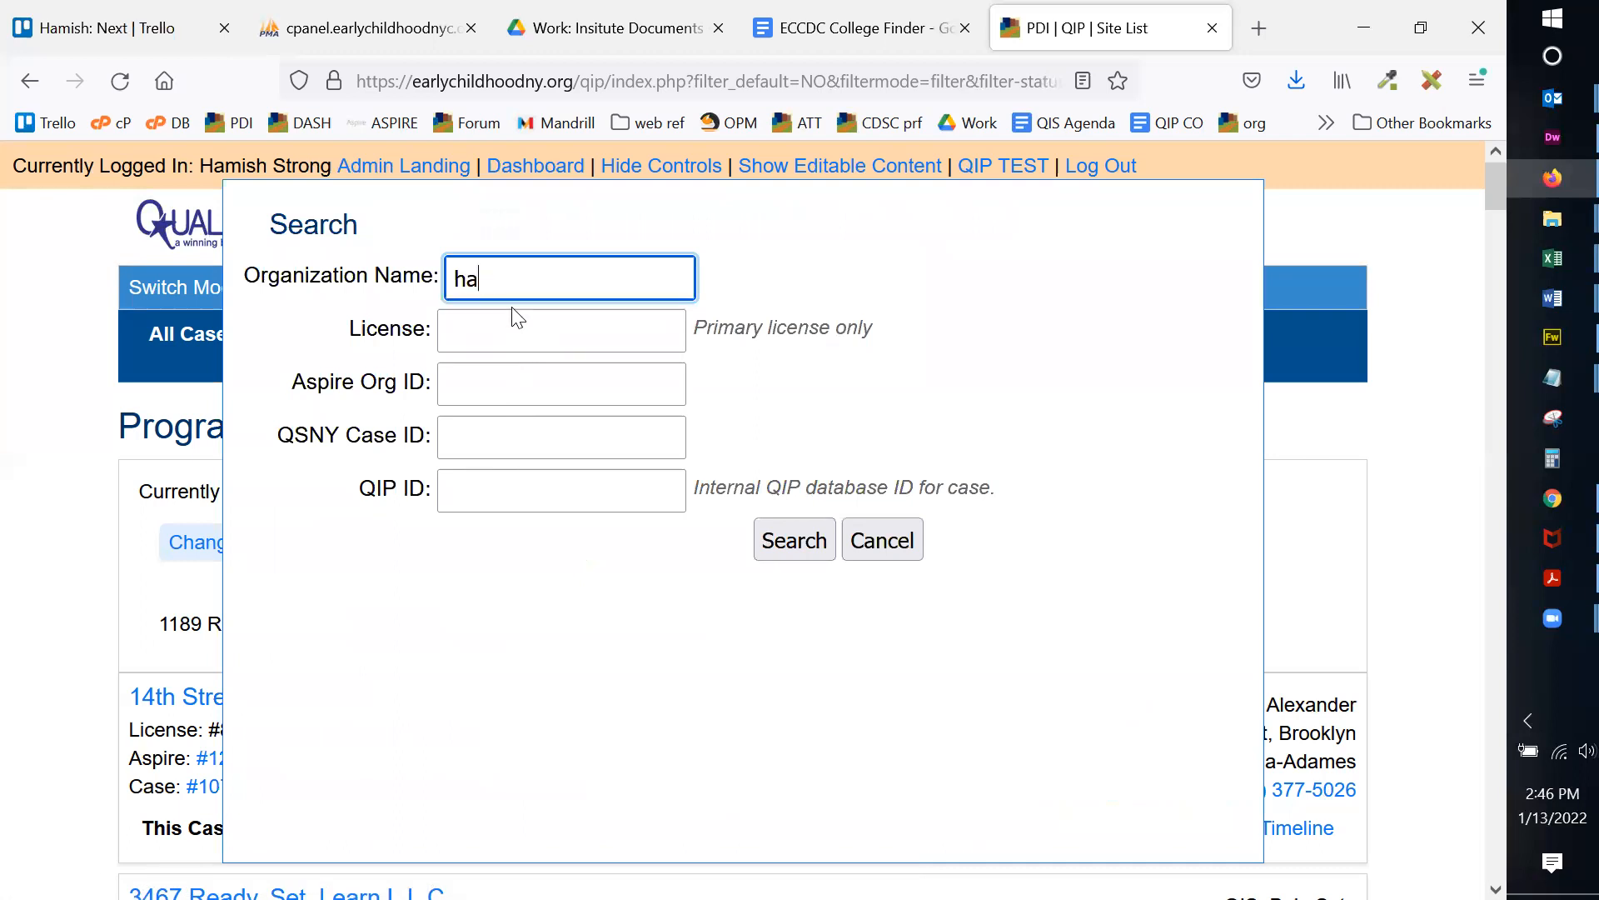
pyautogui.press('Return')
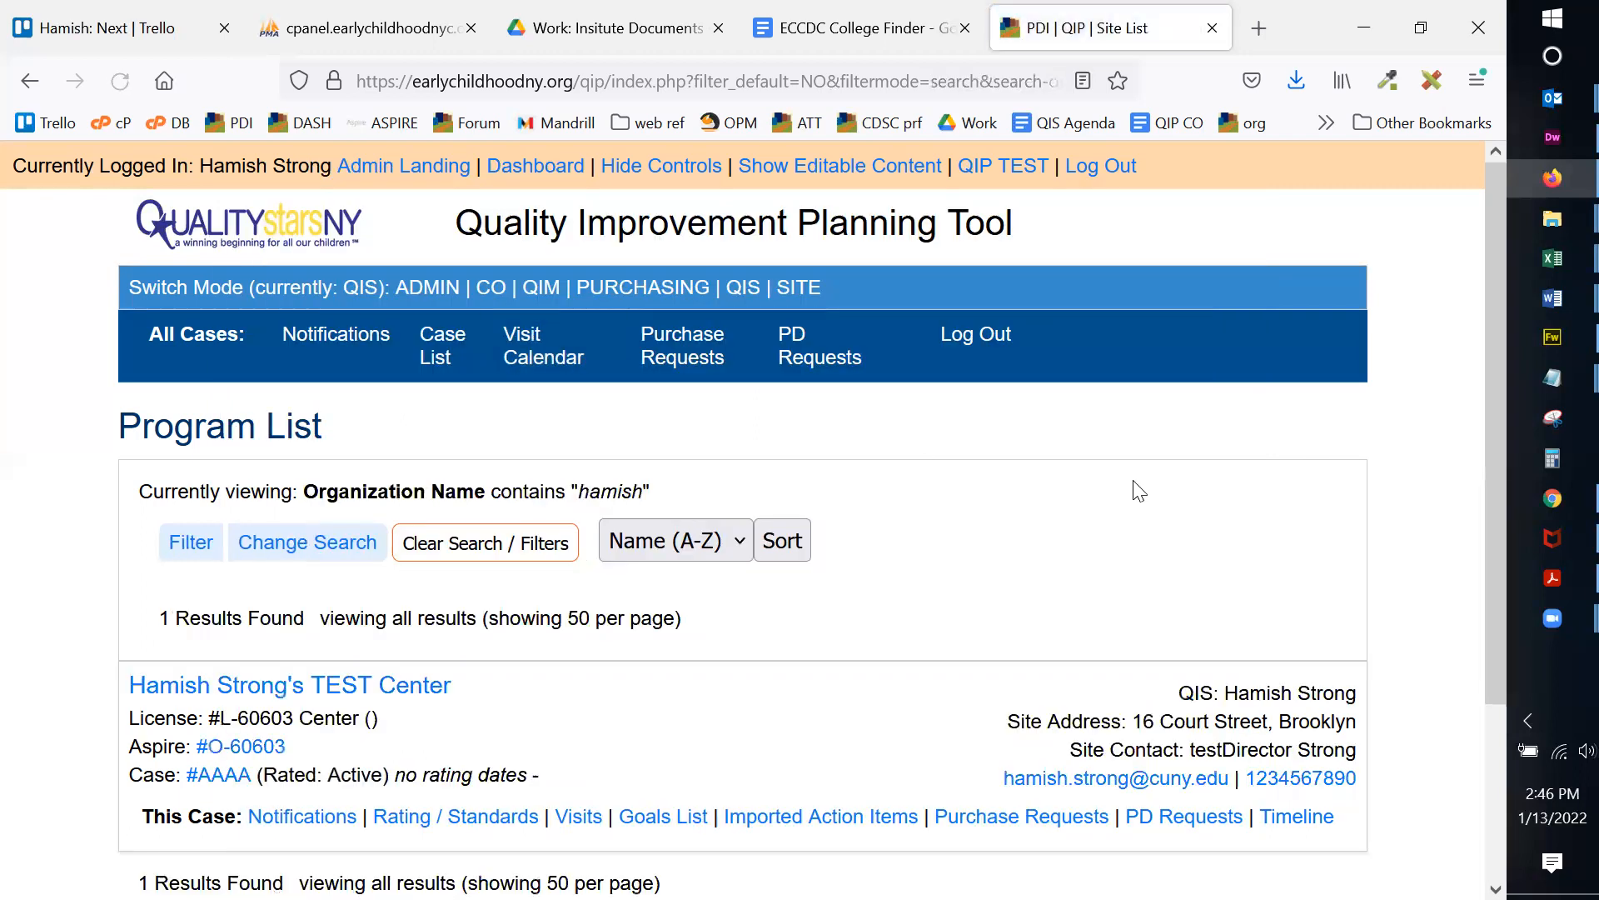
pyautogui.scroll(-3, 1117, 488)
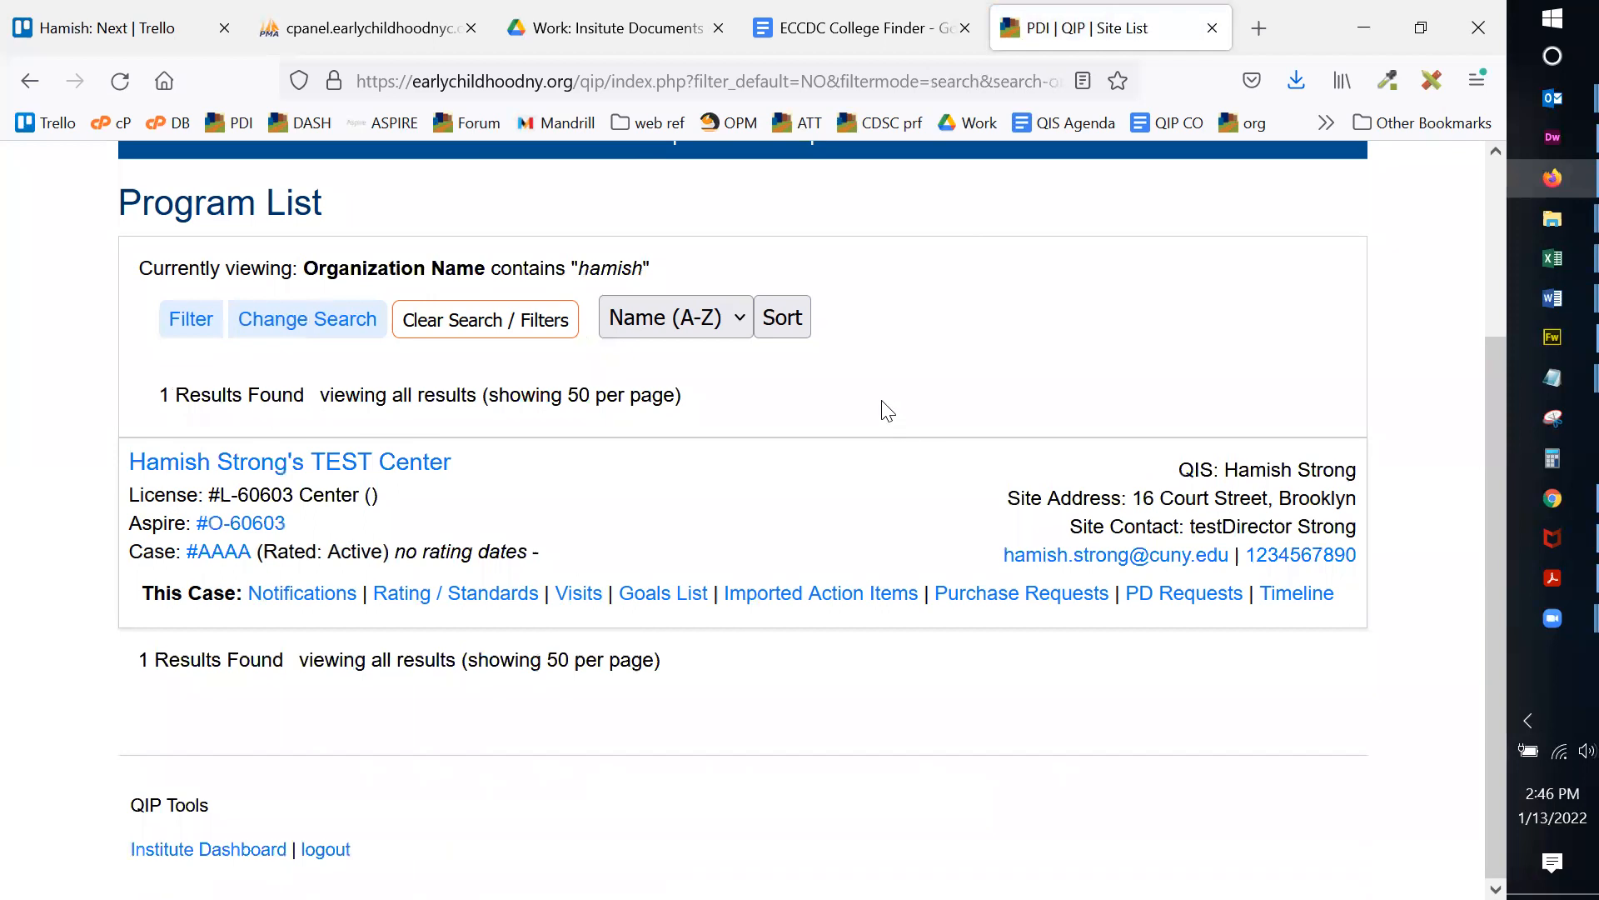
# Step: Open the test center's goals list and start a new PD task under the CDA Assessment Family goal
pyautogui.click(663, 593)
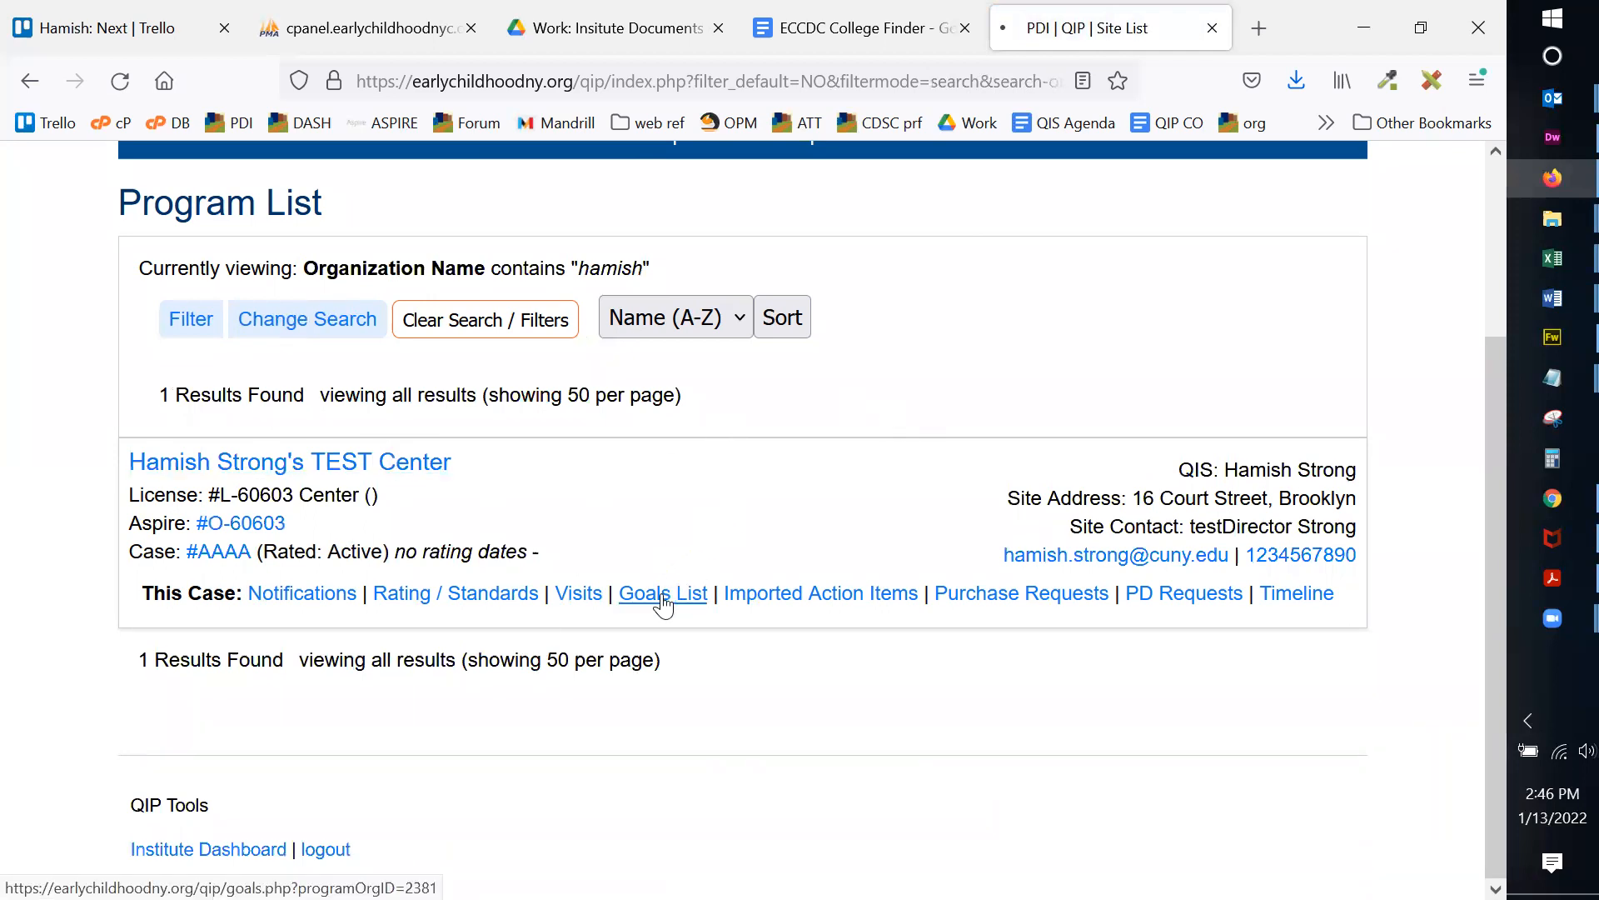
pyautogui.scroll(-7, 886, 521)
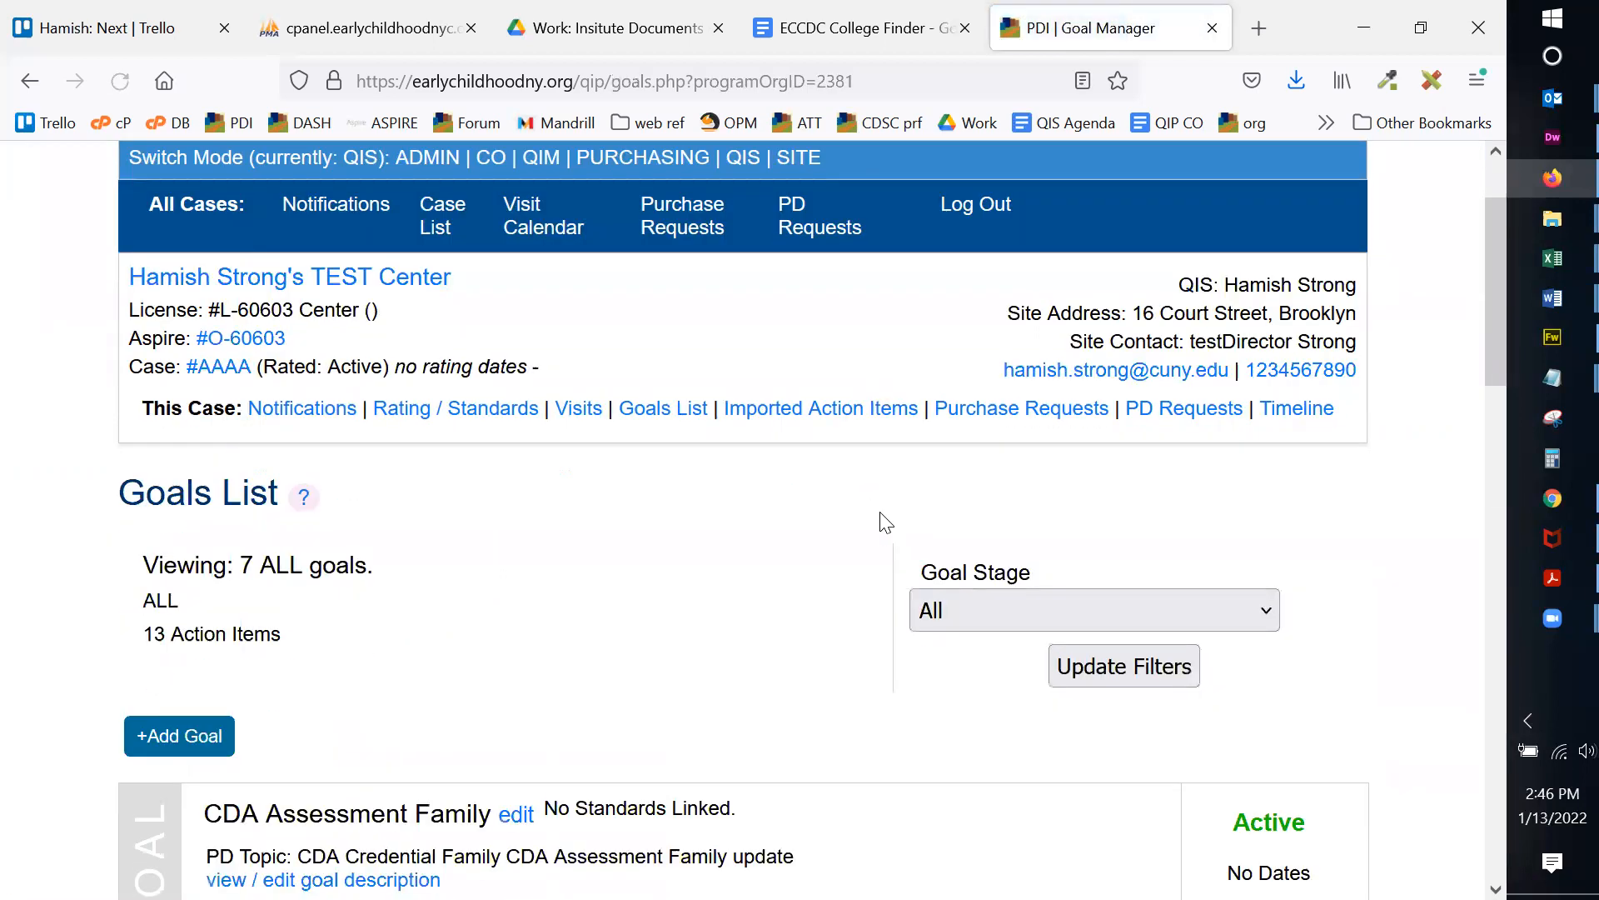
pyautogui.scroll(-1, 467, 500)
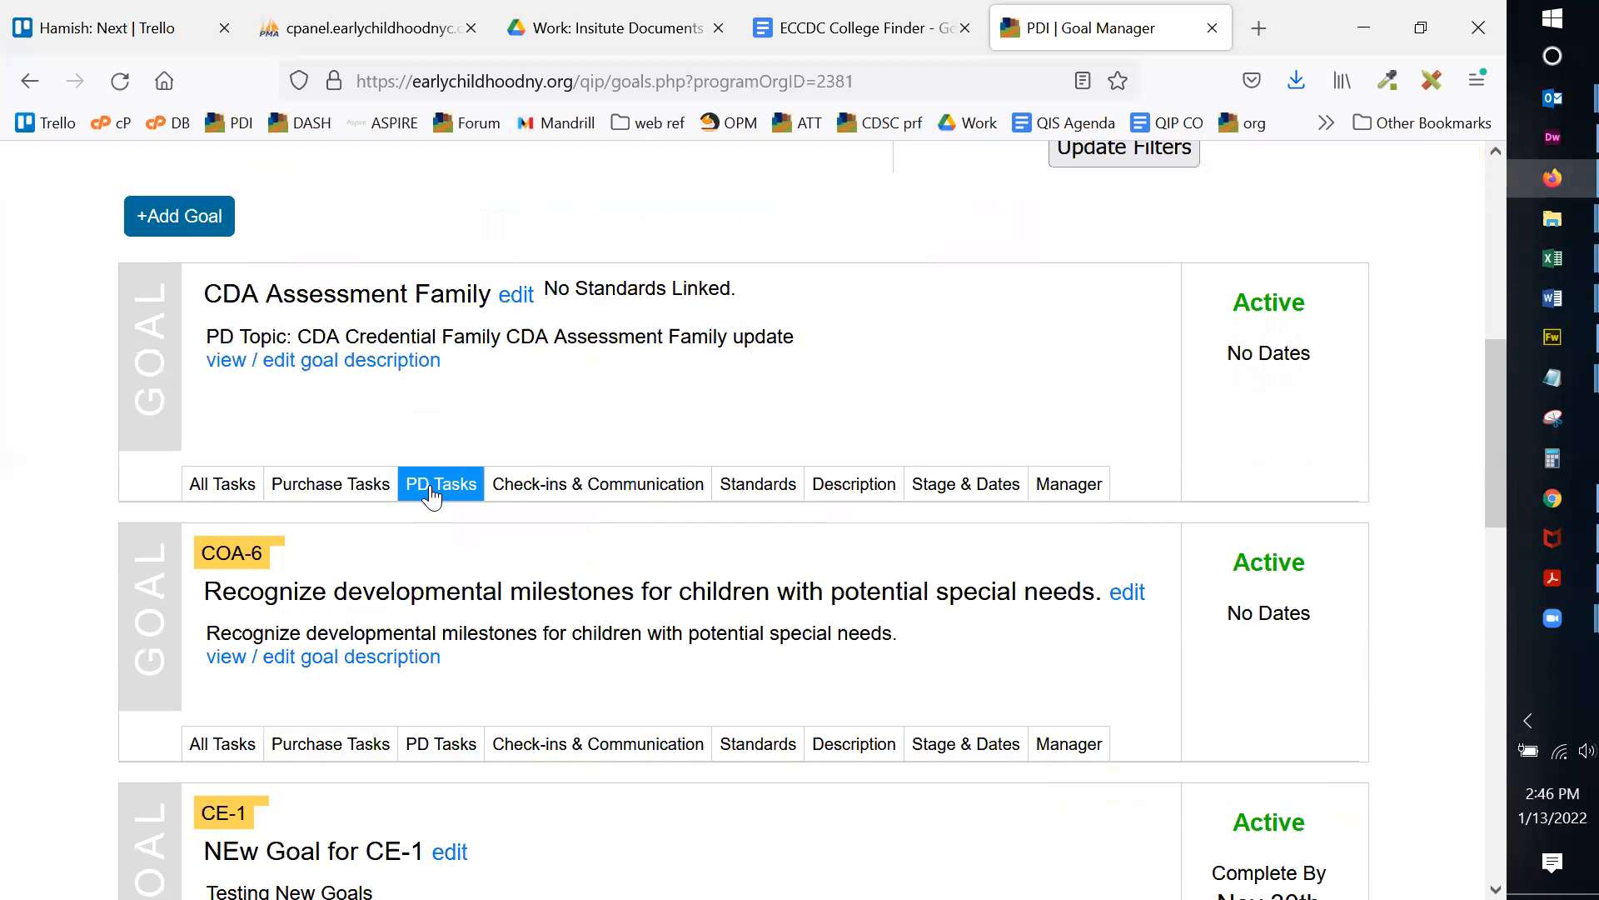
pyautogui.scroll(8, 936, 339)
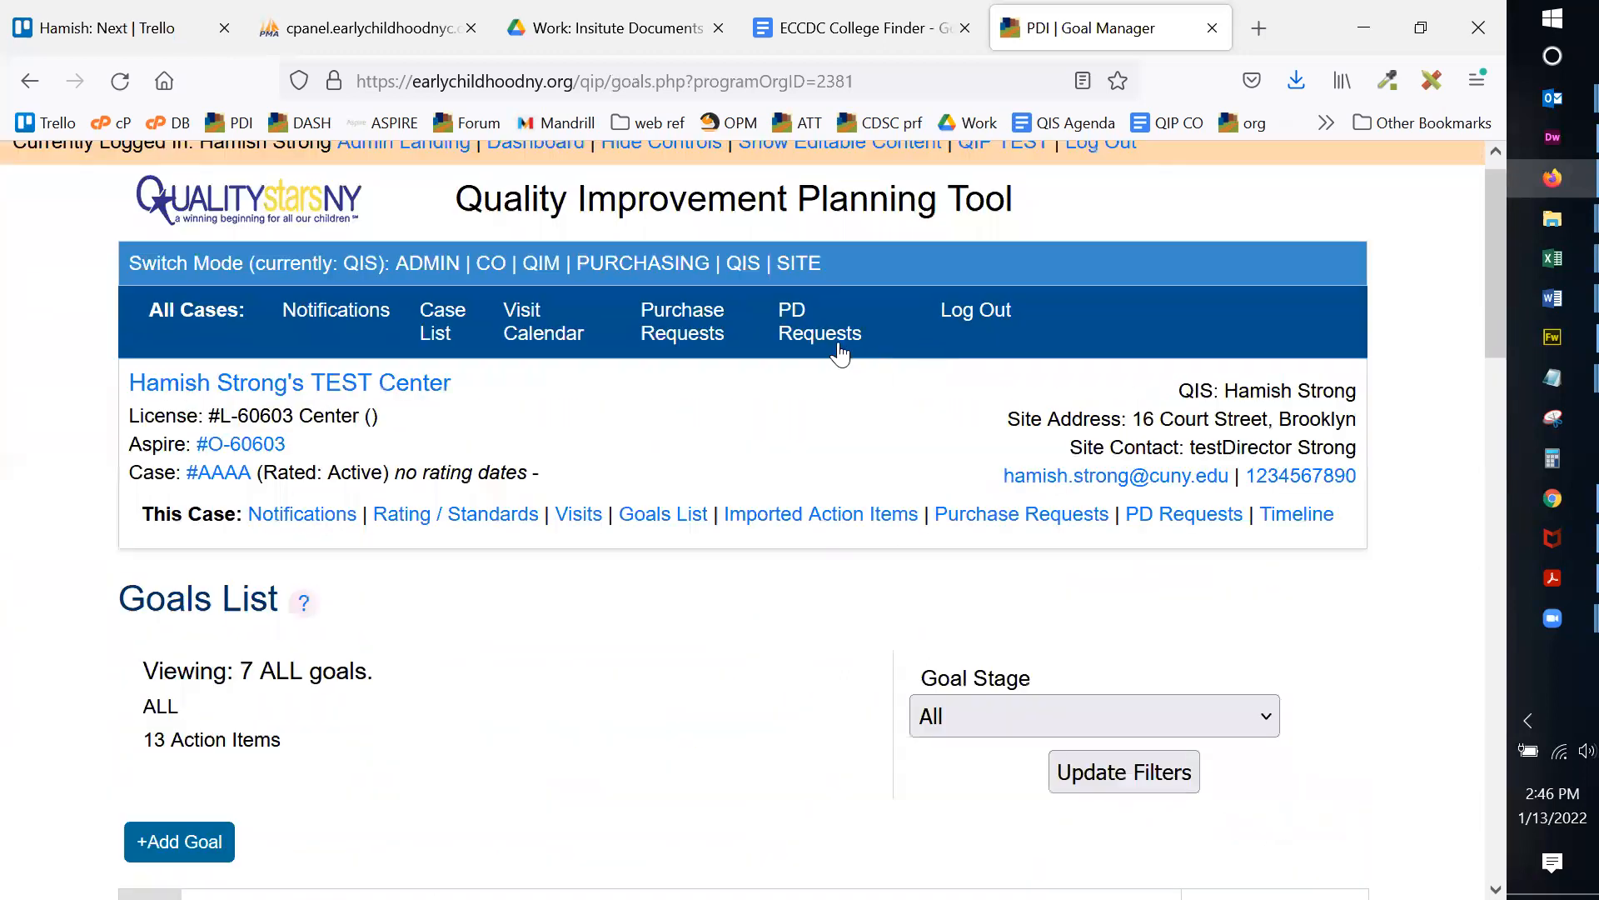
pyautogui.scroll(-8, 797, 406)
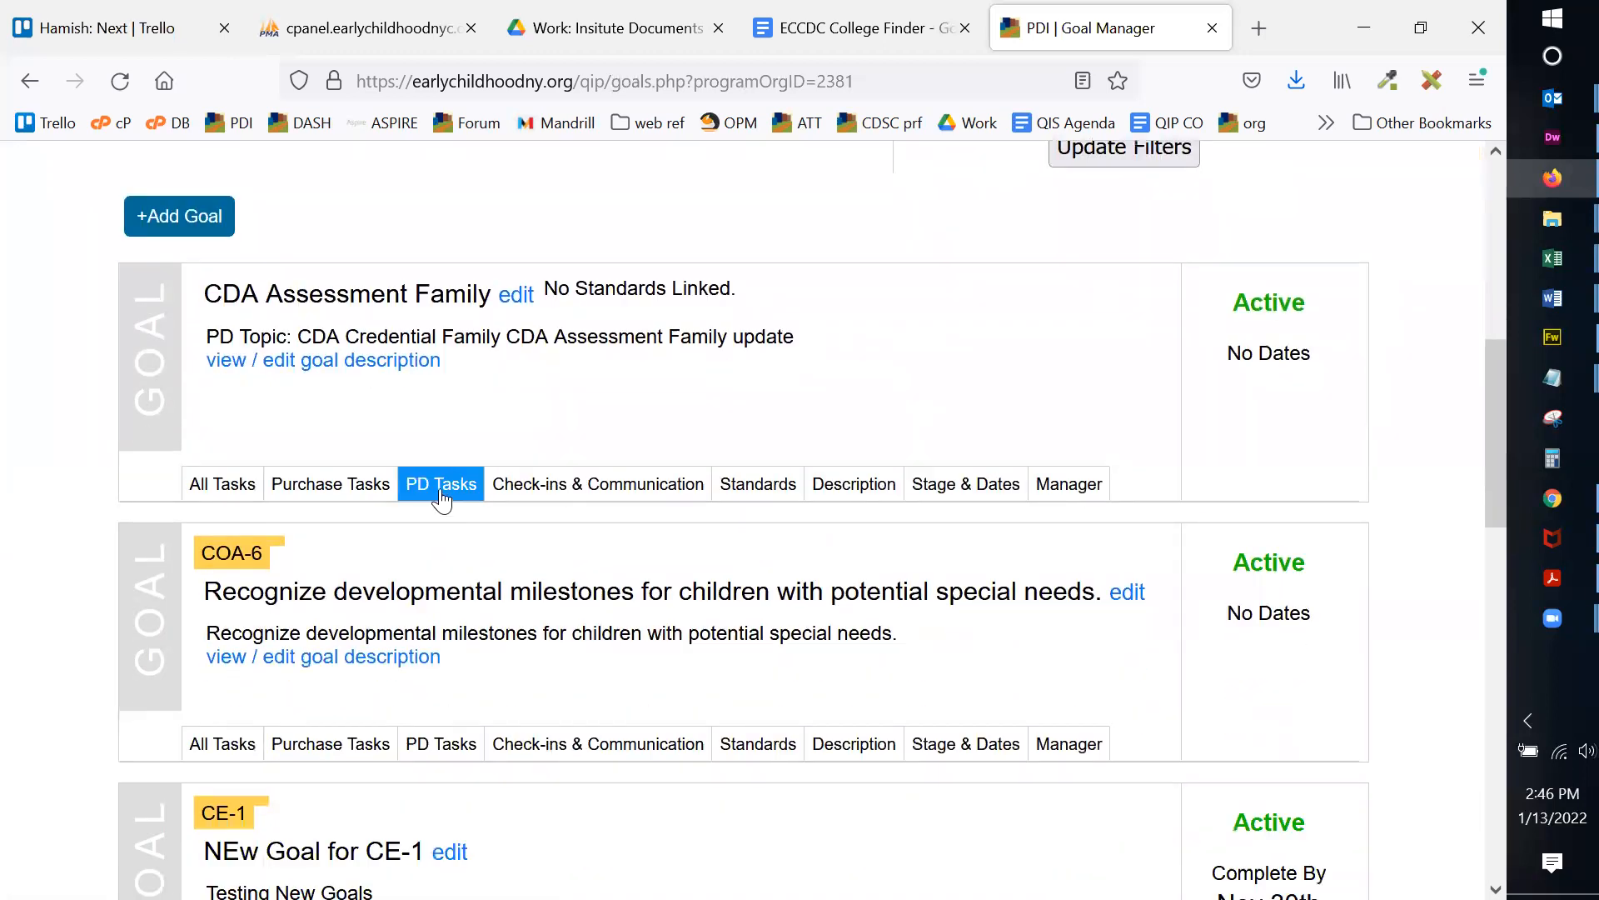
pyautogui.click(442, 488)
pyautogui.scroll(-3, 793, 382)
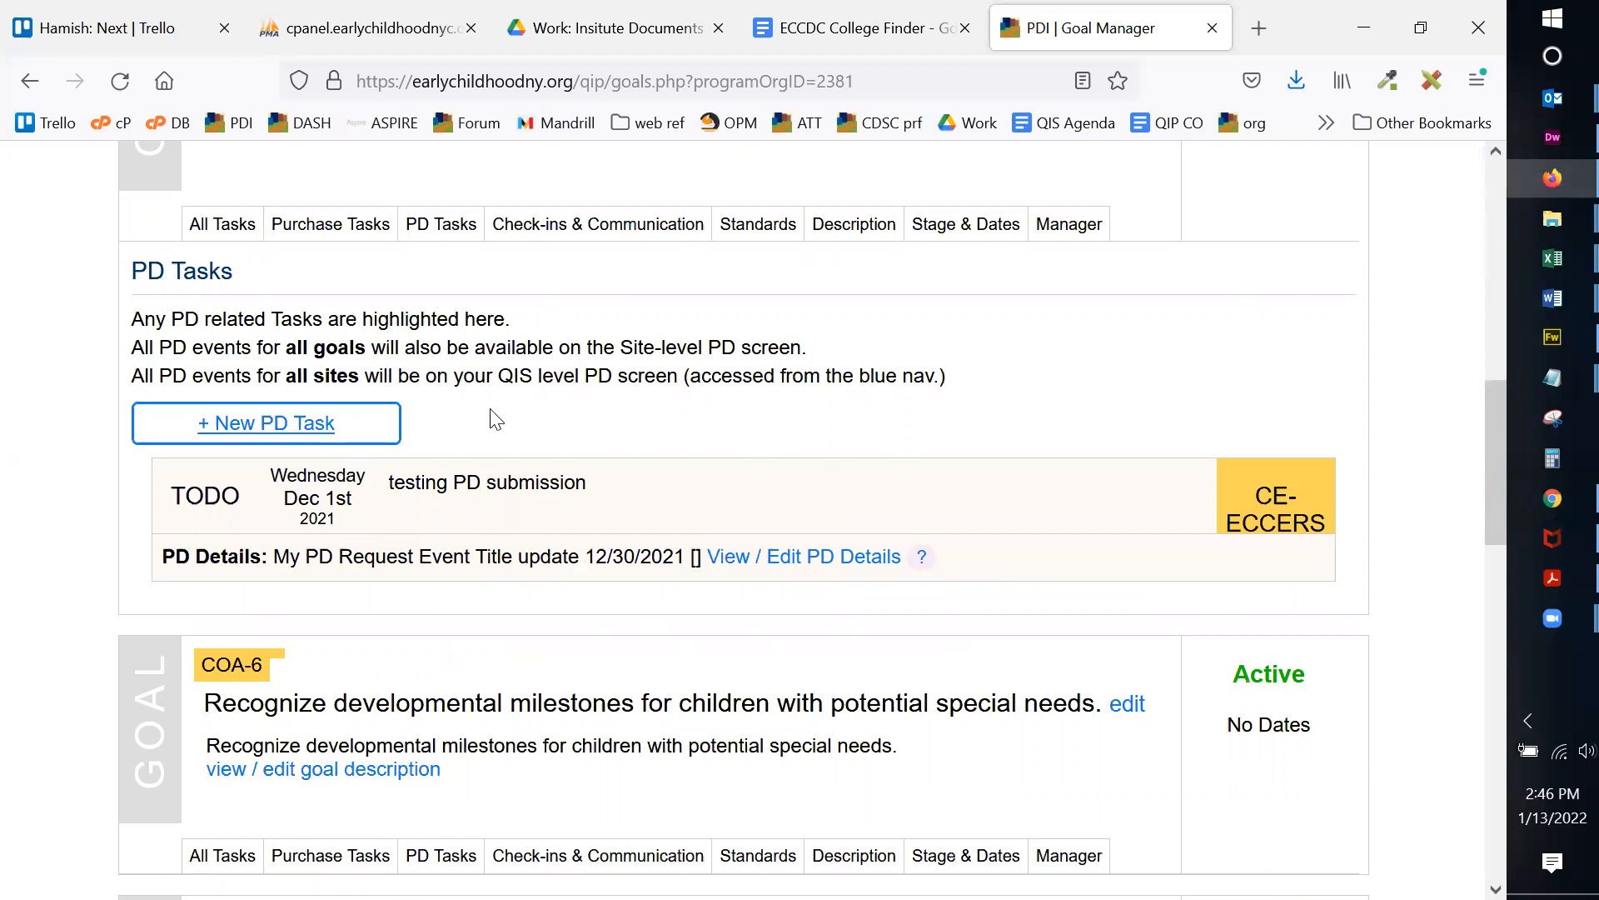
pyautogui.moveTo(169, 553); pyautogui.dragTo(964, 558)
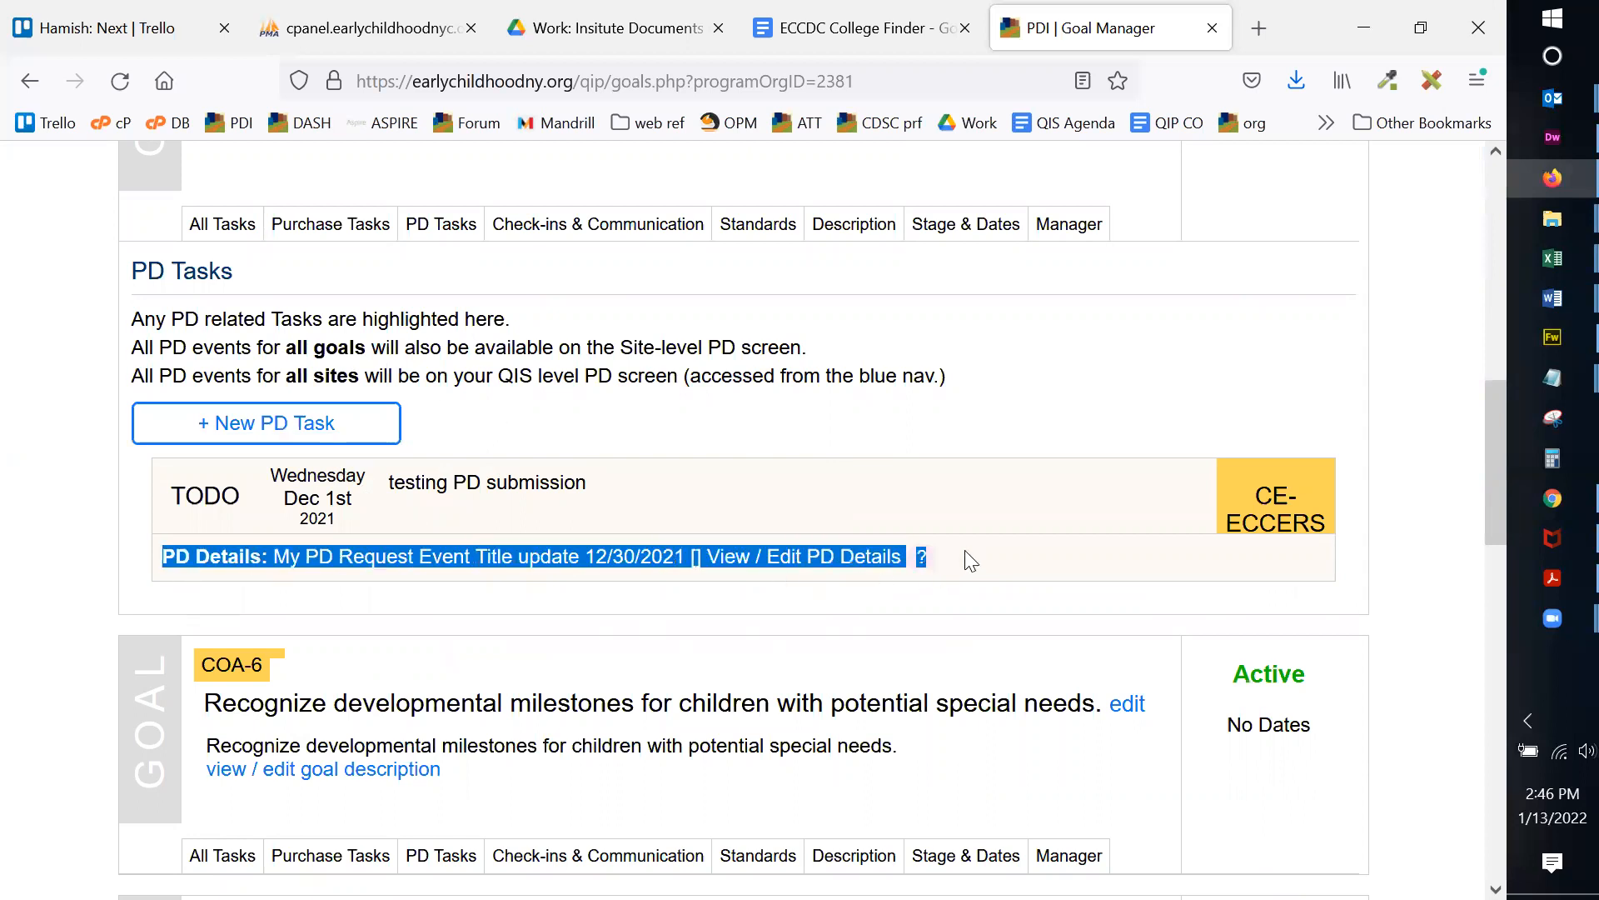
pyautogui.click(854, 494)
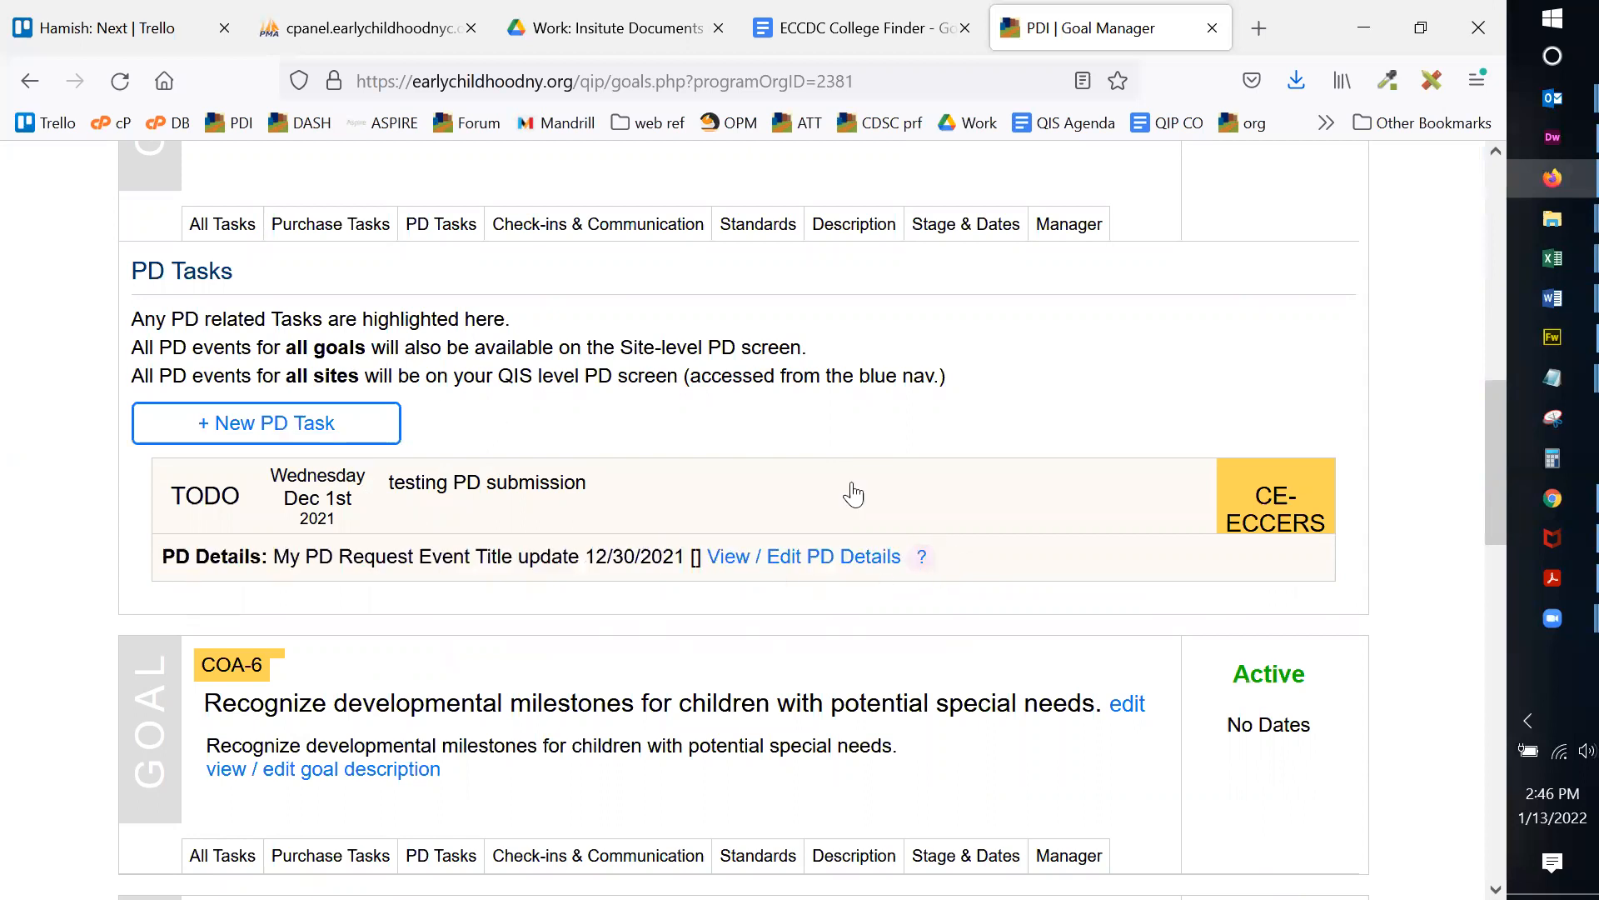
pyautogui.click(223, 426)
pyautogui.scroll(-2, 392, 425)
# Step: Enter the task 'The Blocks Training for all staff' and link it to standard CE-1
pyautogui.click(405, 438)
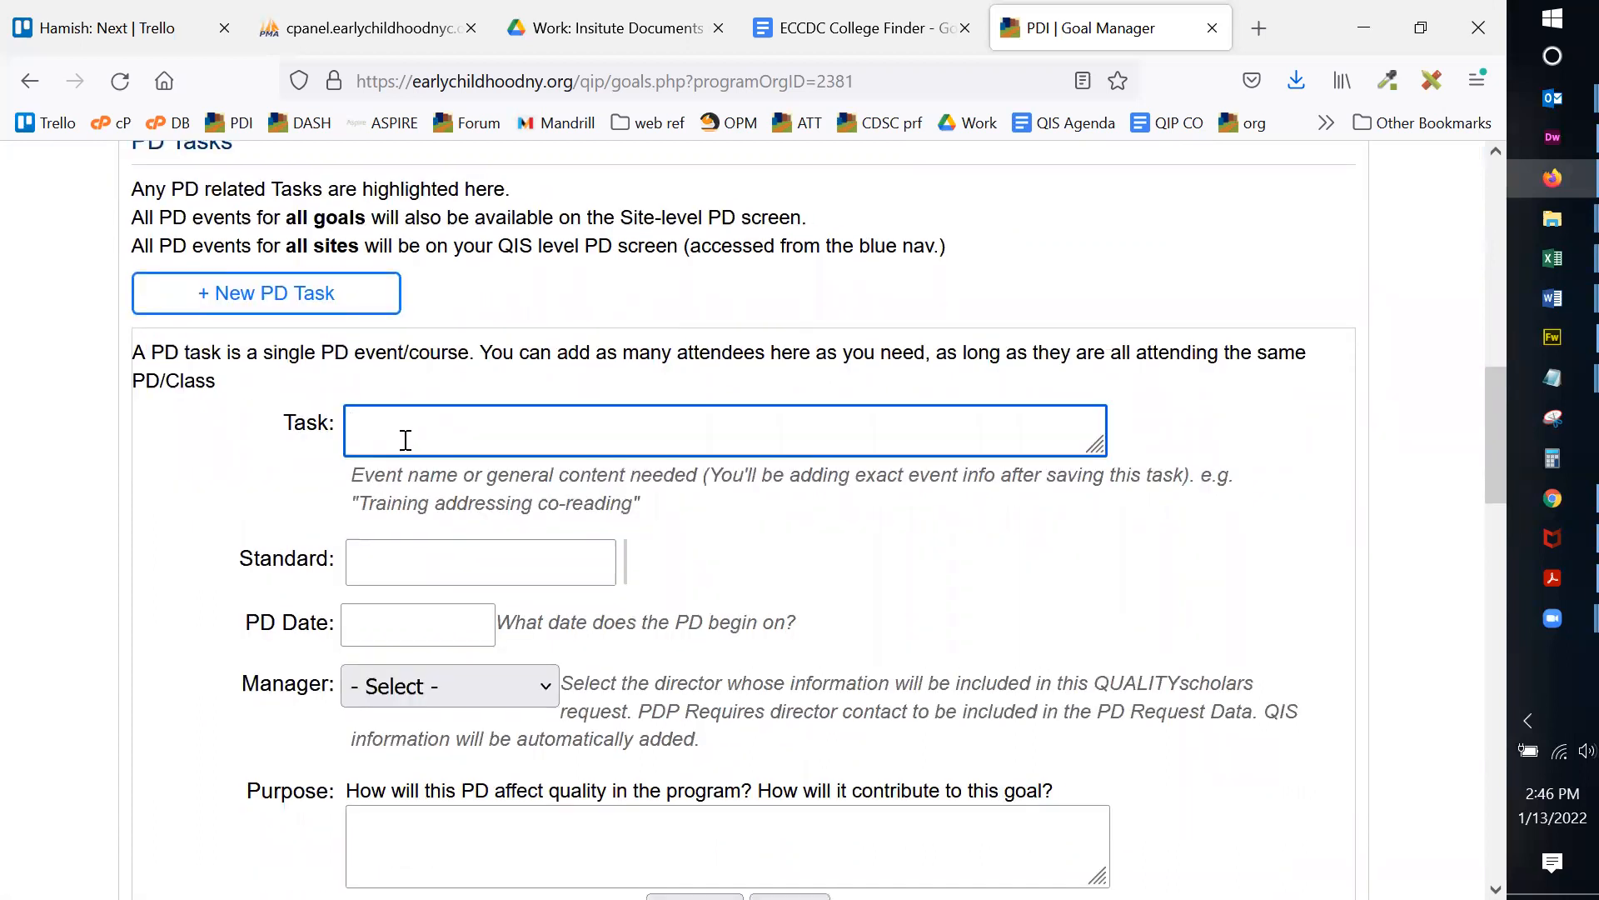
pyautogui.write('The Blocks TRaining for all staff')
pyautogui.press('BackSpace')
pyautogui.write('r')
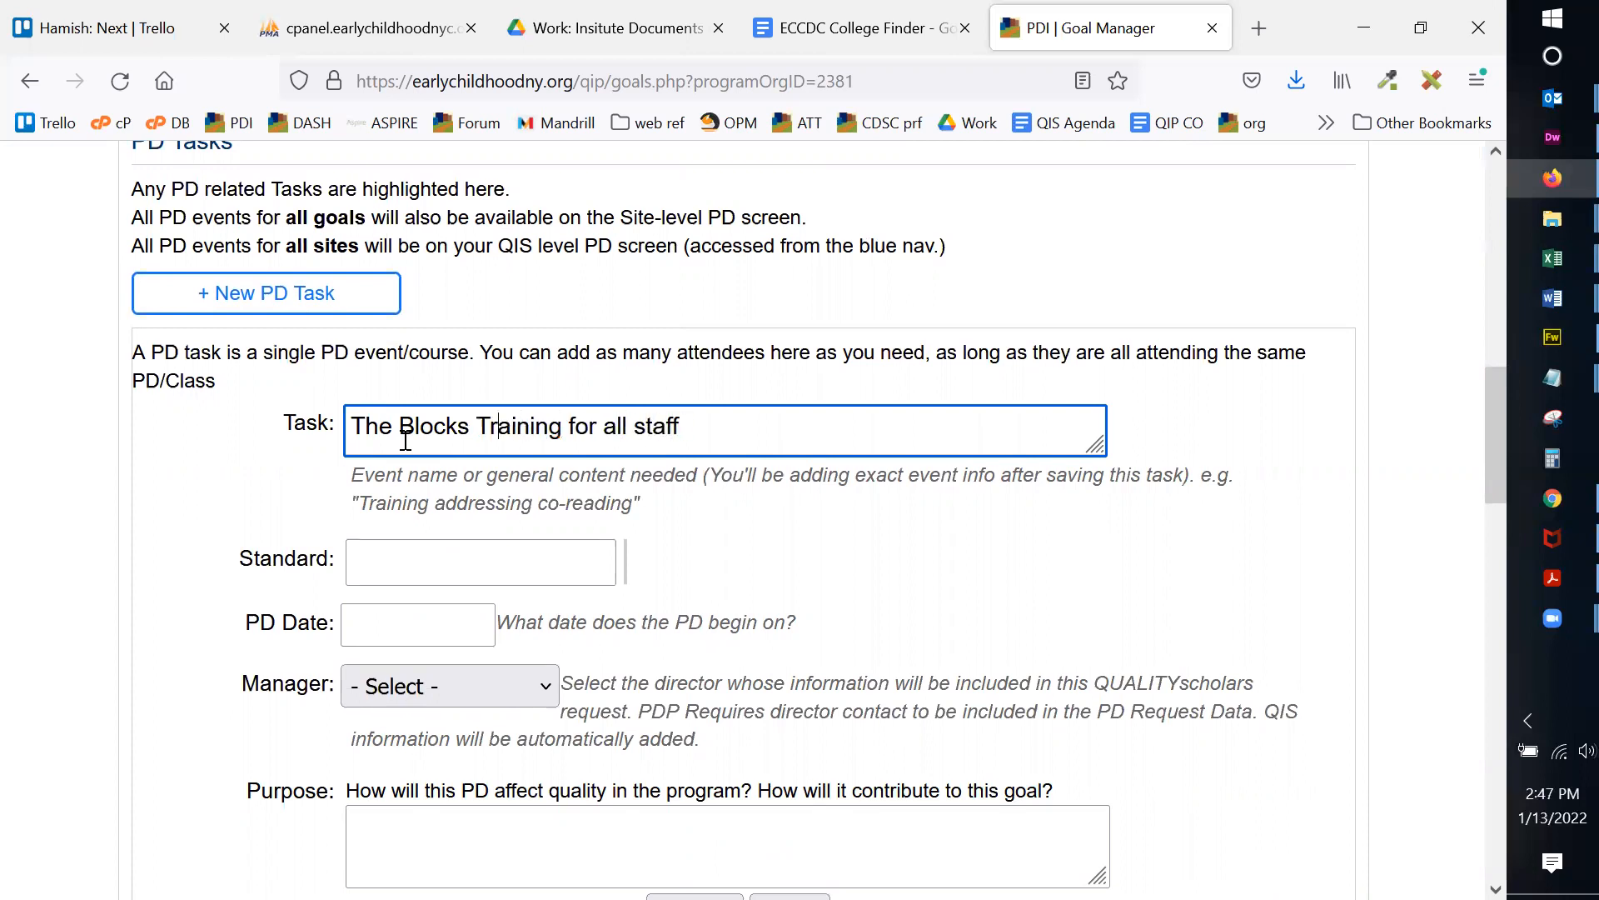
pyautogui.click(443, 570)
pyautogui.click(442, 581)
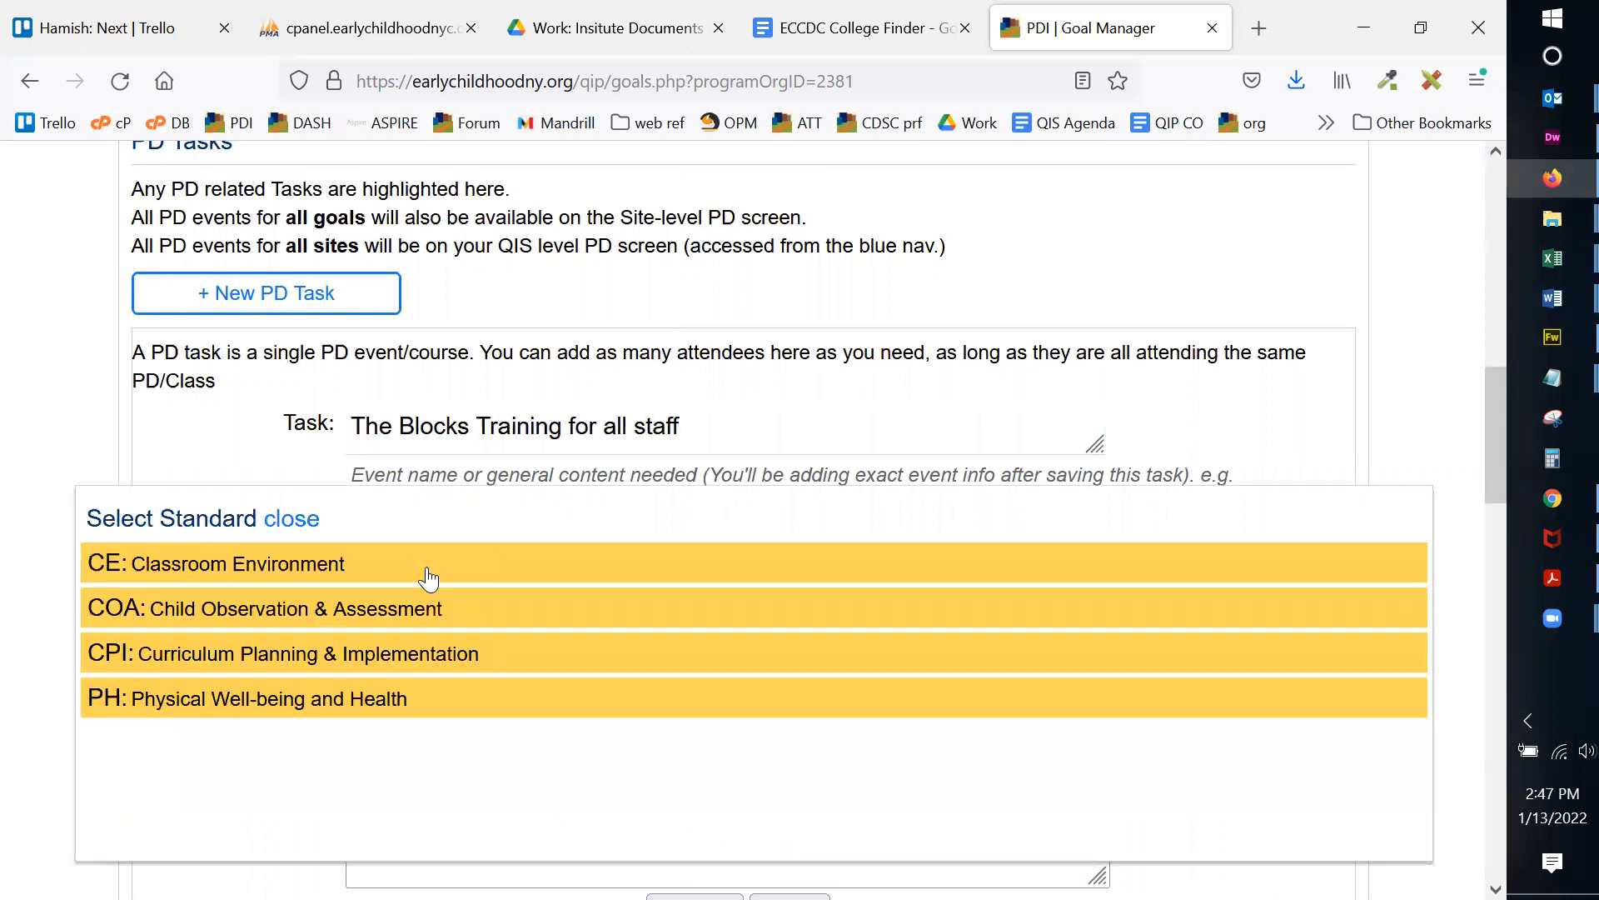
pyautogui.click(289, 571)
pyautogui.click(250, 433)
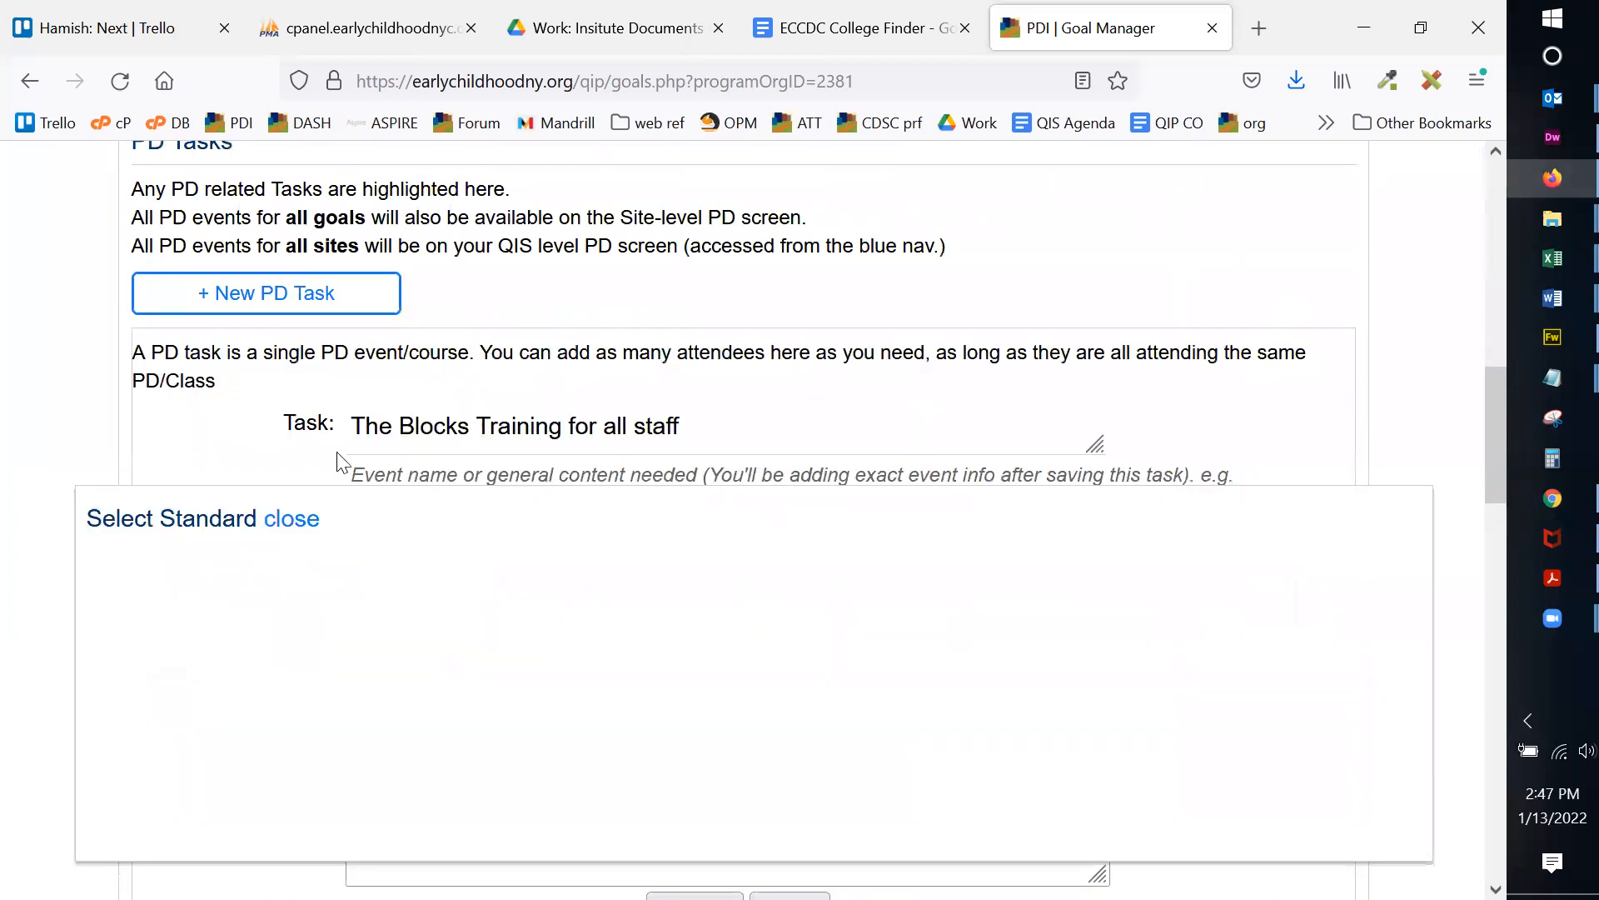
pyautogui.scroll(-2, 439, 540)
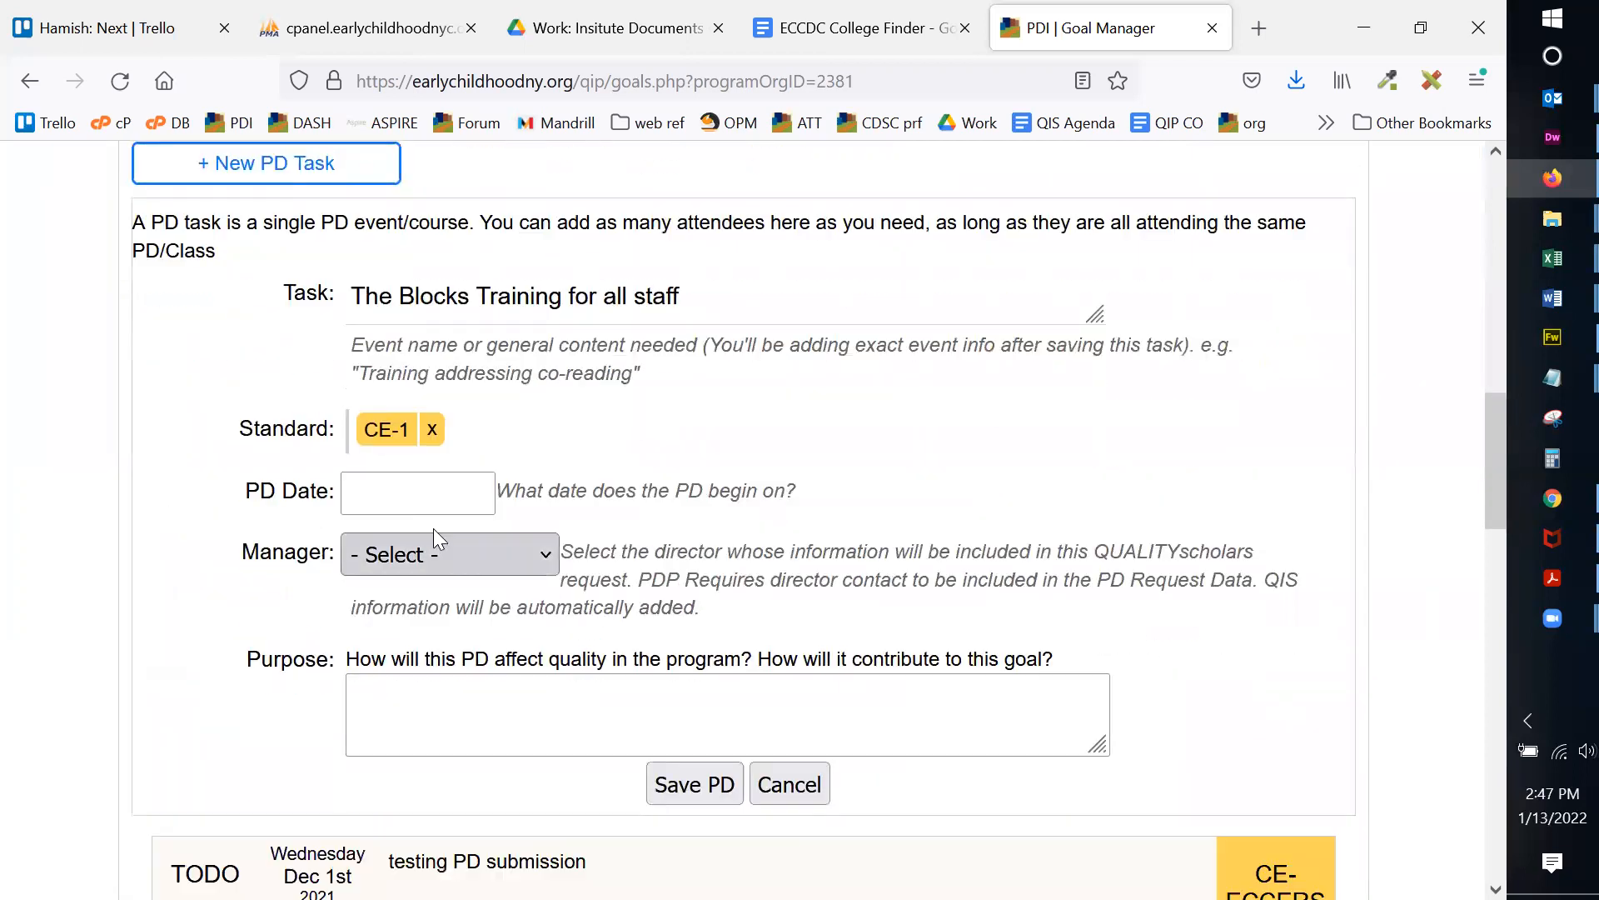
# Step: Set PD date 01/31/2022, the test director as manager, purpose 'this should help', and save
pyautogui.click(372, 493)
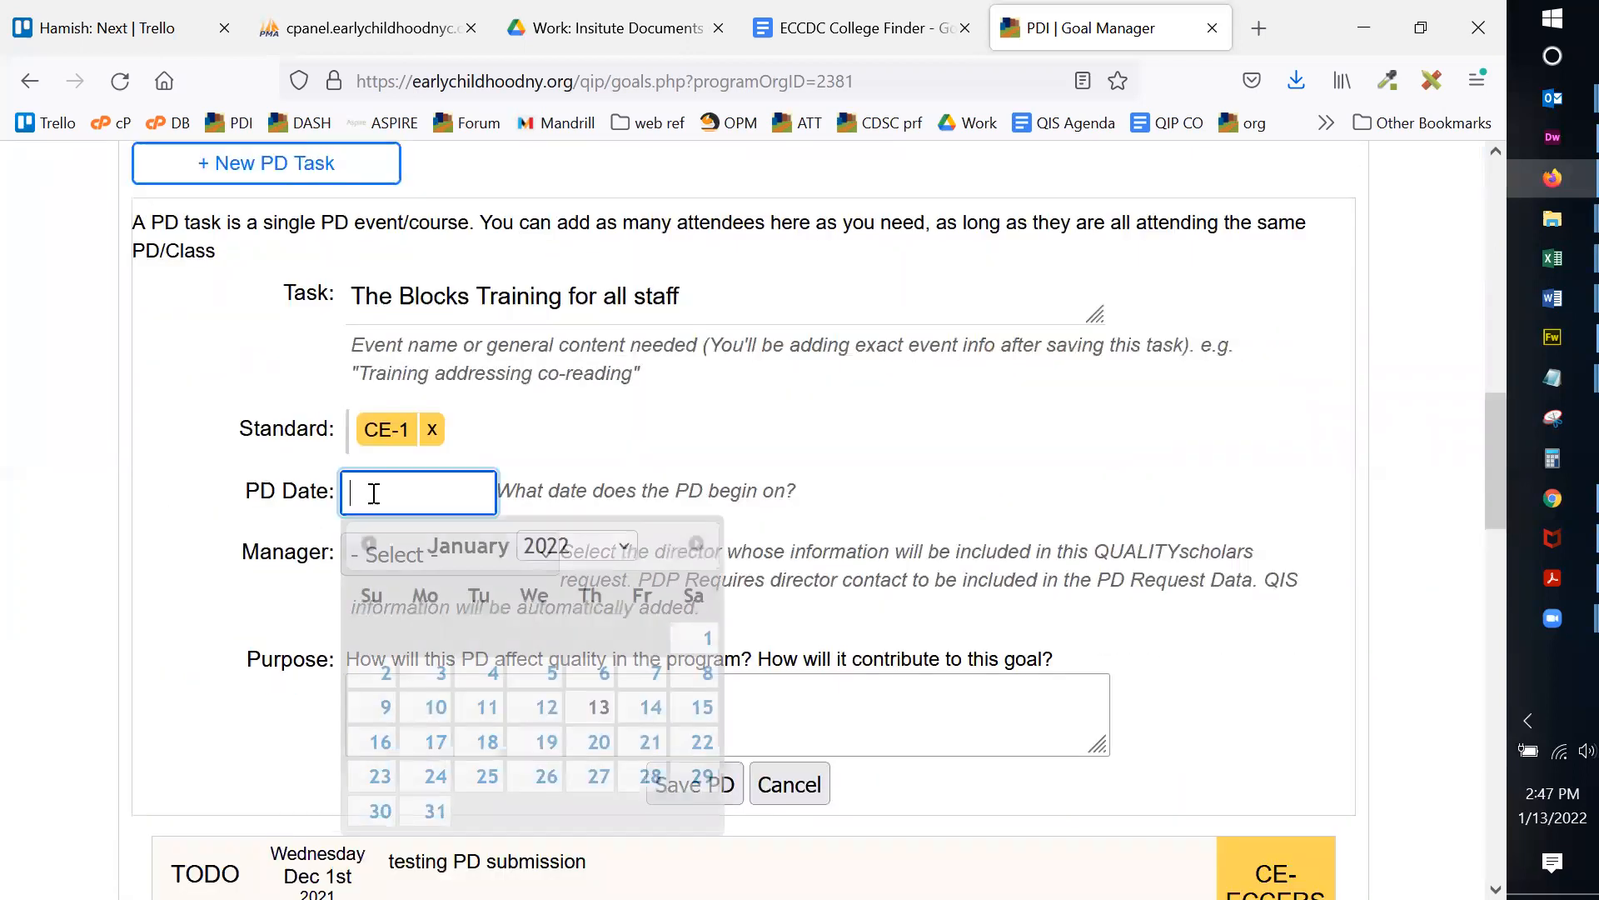
pyautogui.click(425, 808)
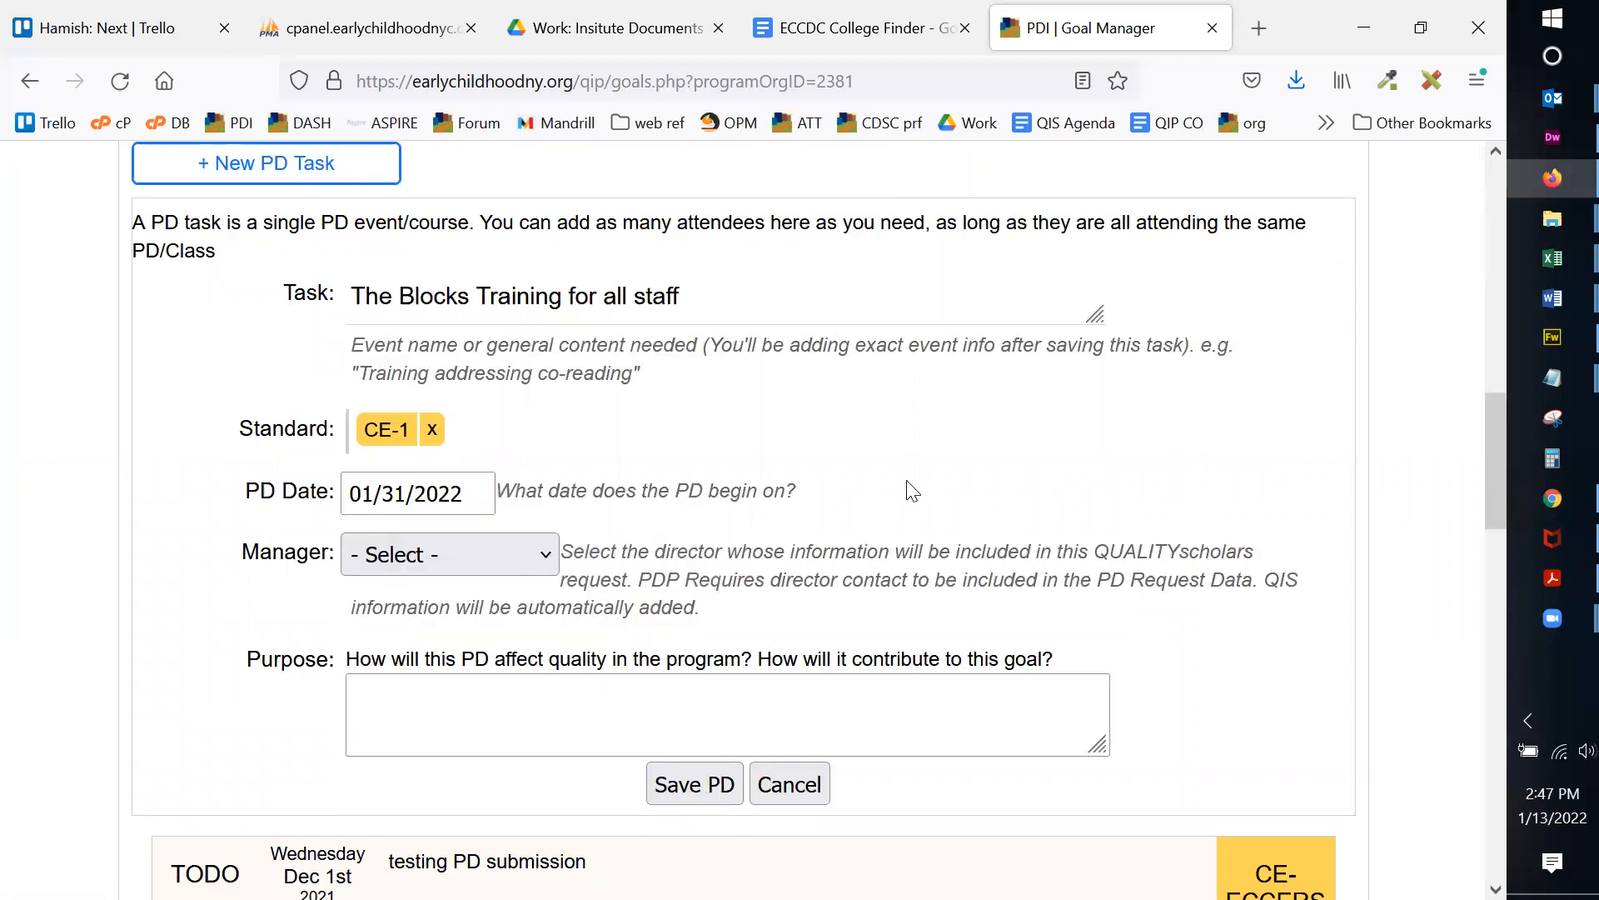
pyautogui.scroll(-2, 904, 483)
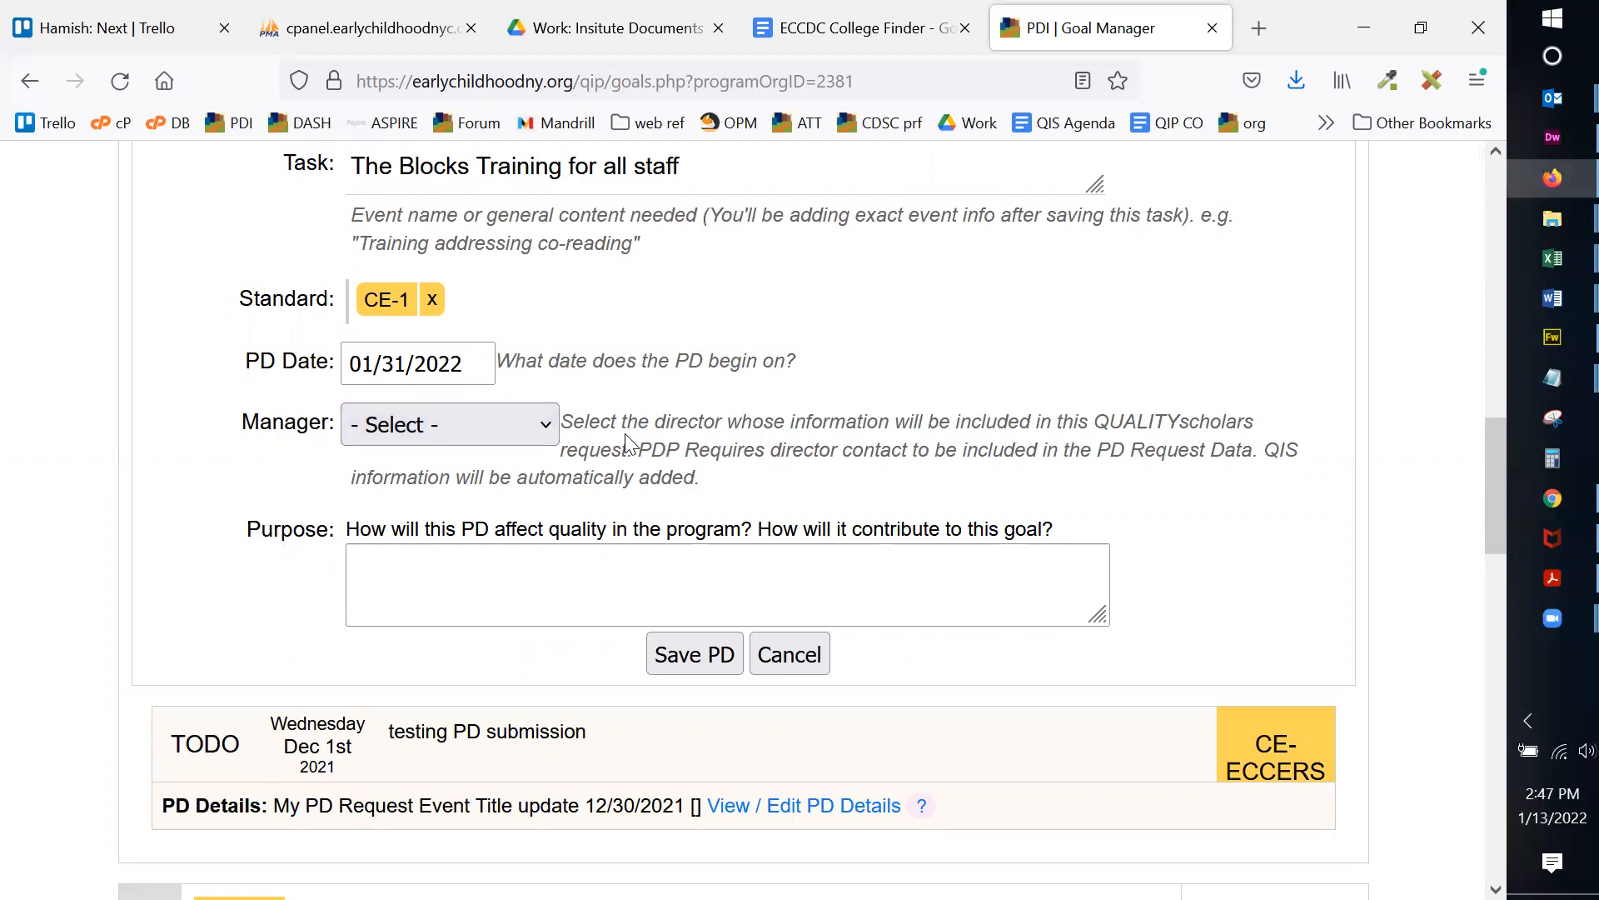
pyautogui.click(518, 425)
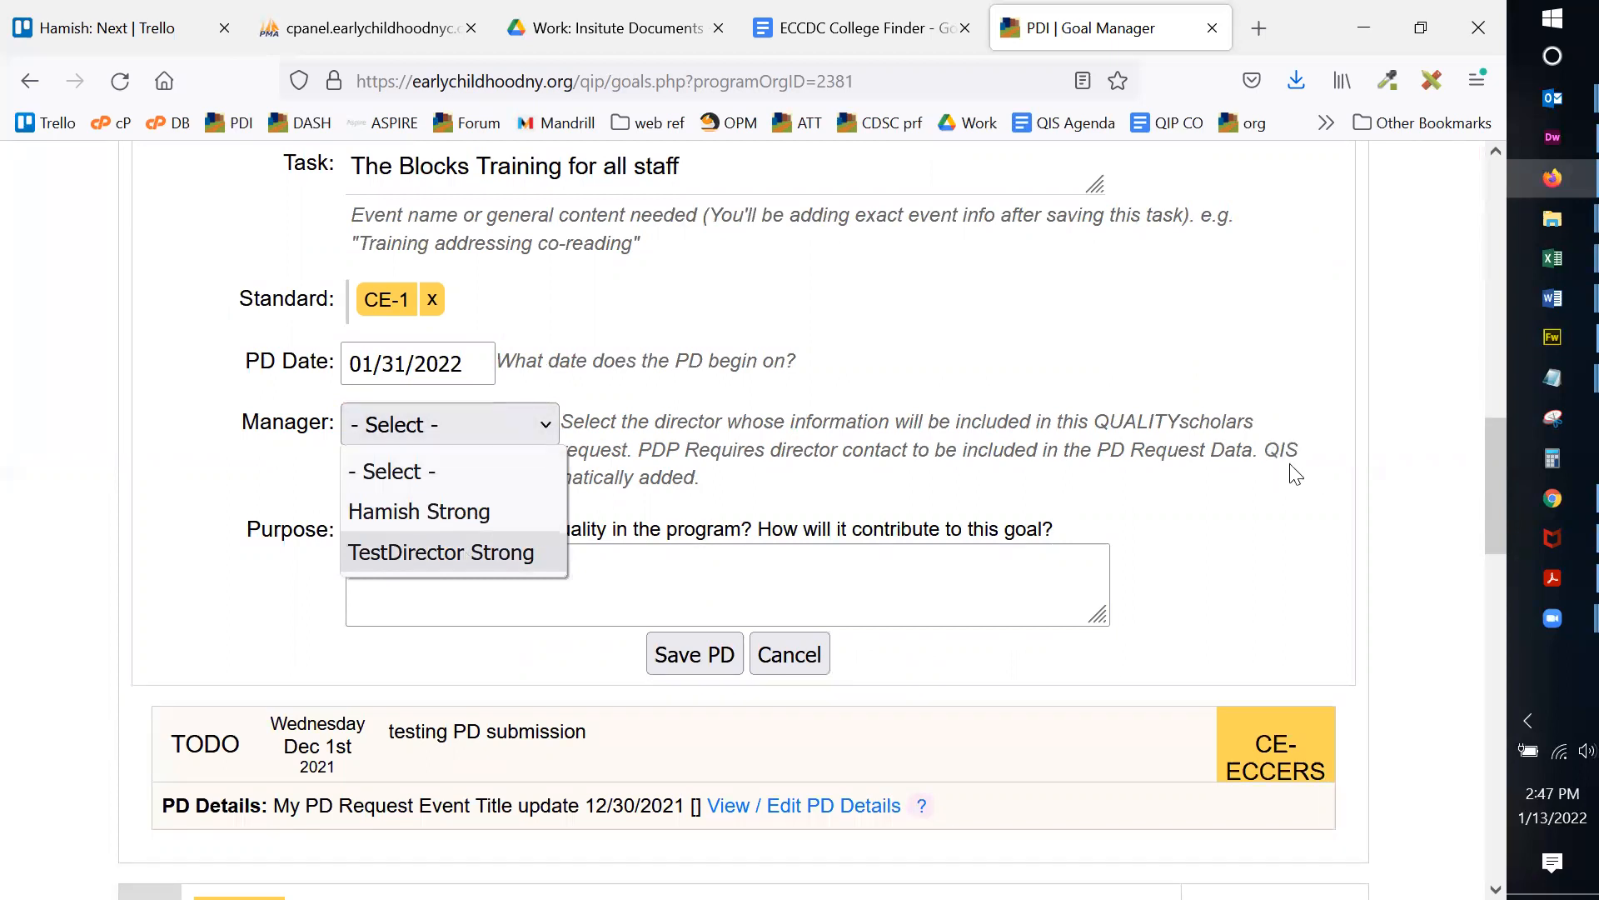
pyautogui.click(438, 553)
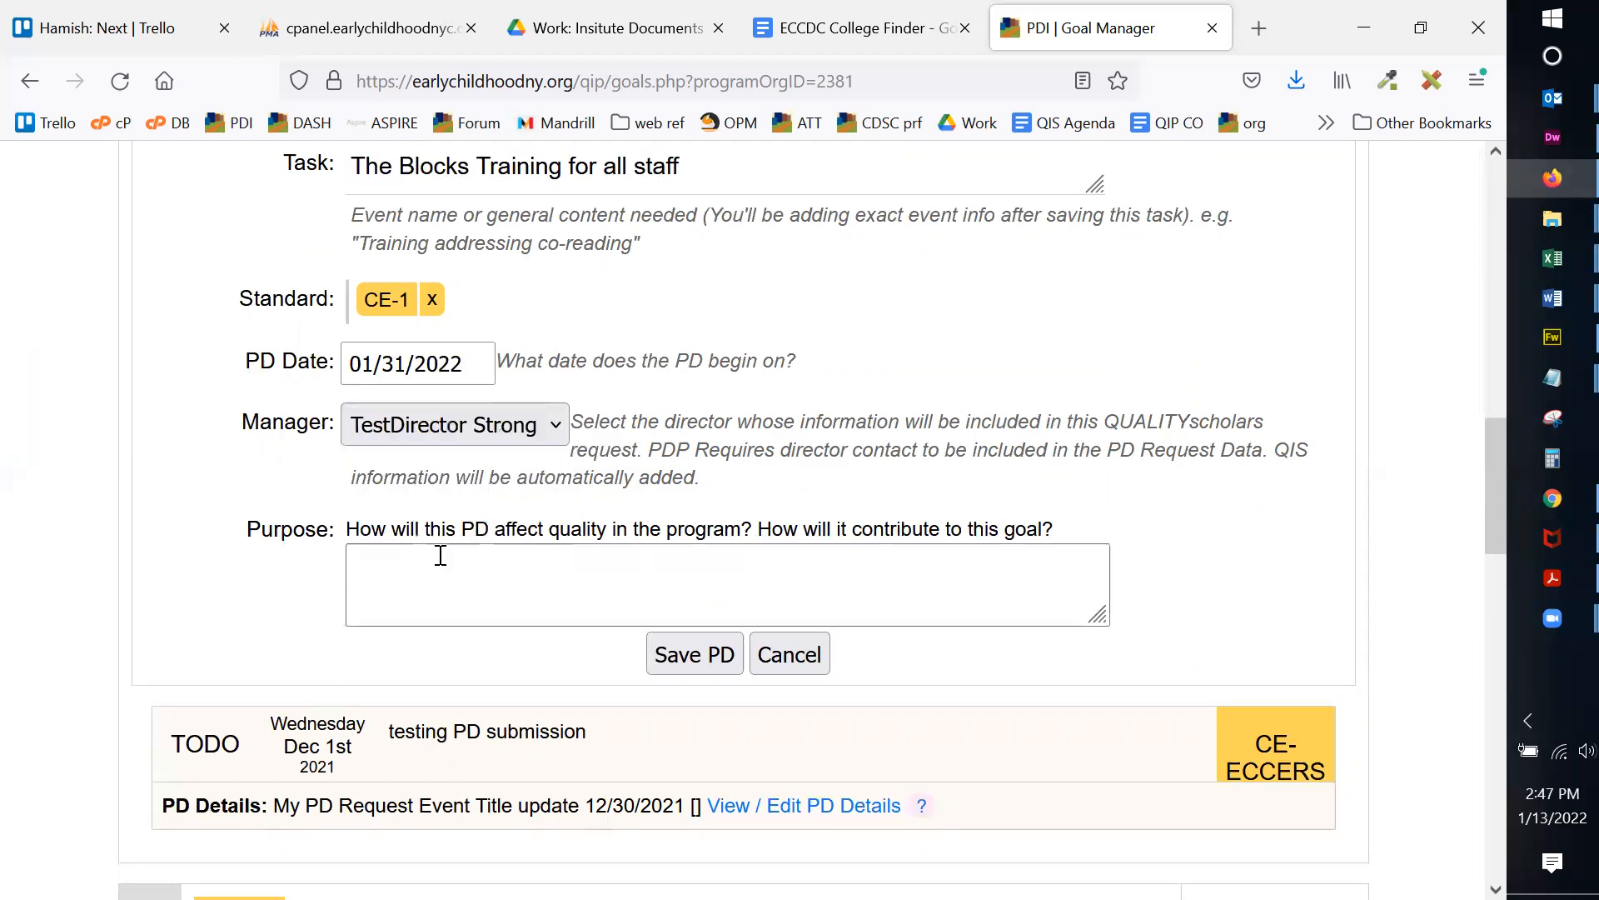
pyautogui.click(601, 582)
pyautogui.write('this should help')
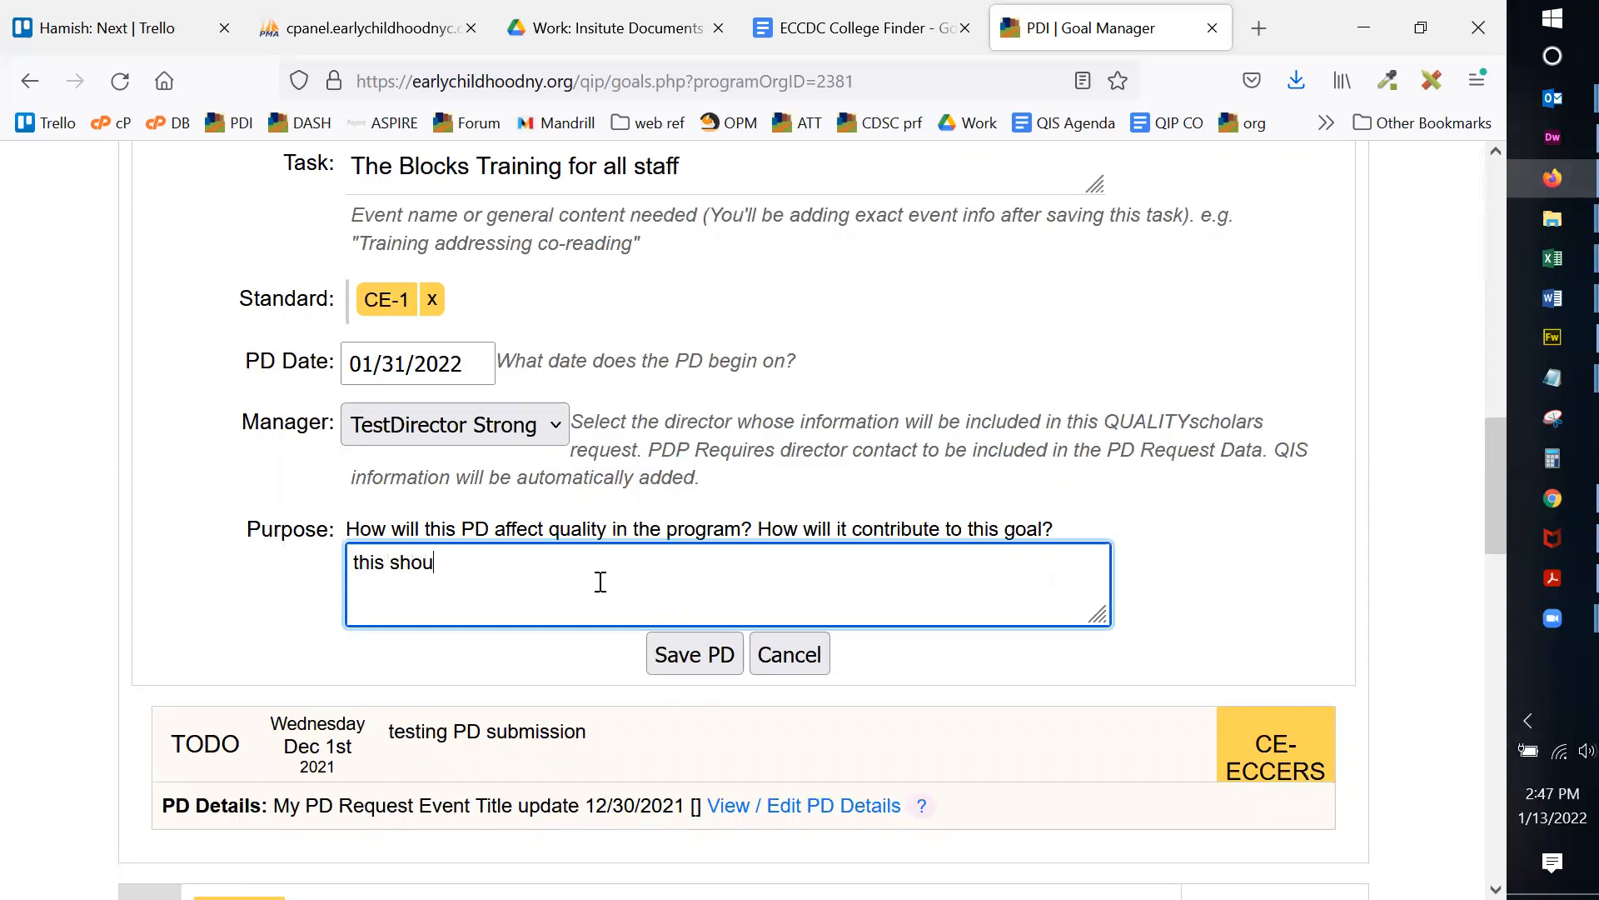
pyautogui.click(724, 653)
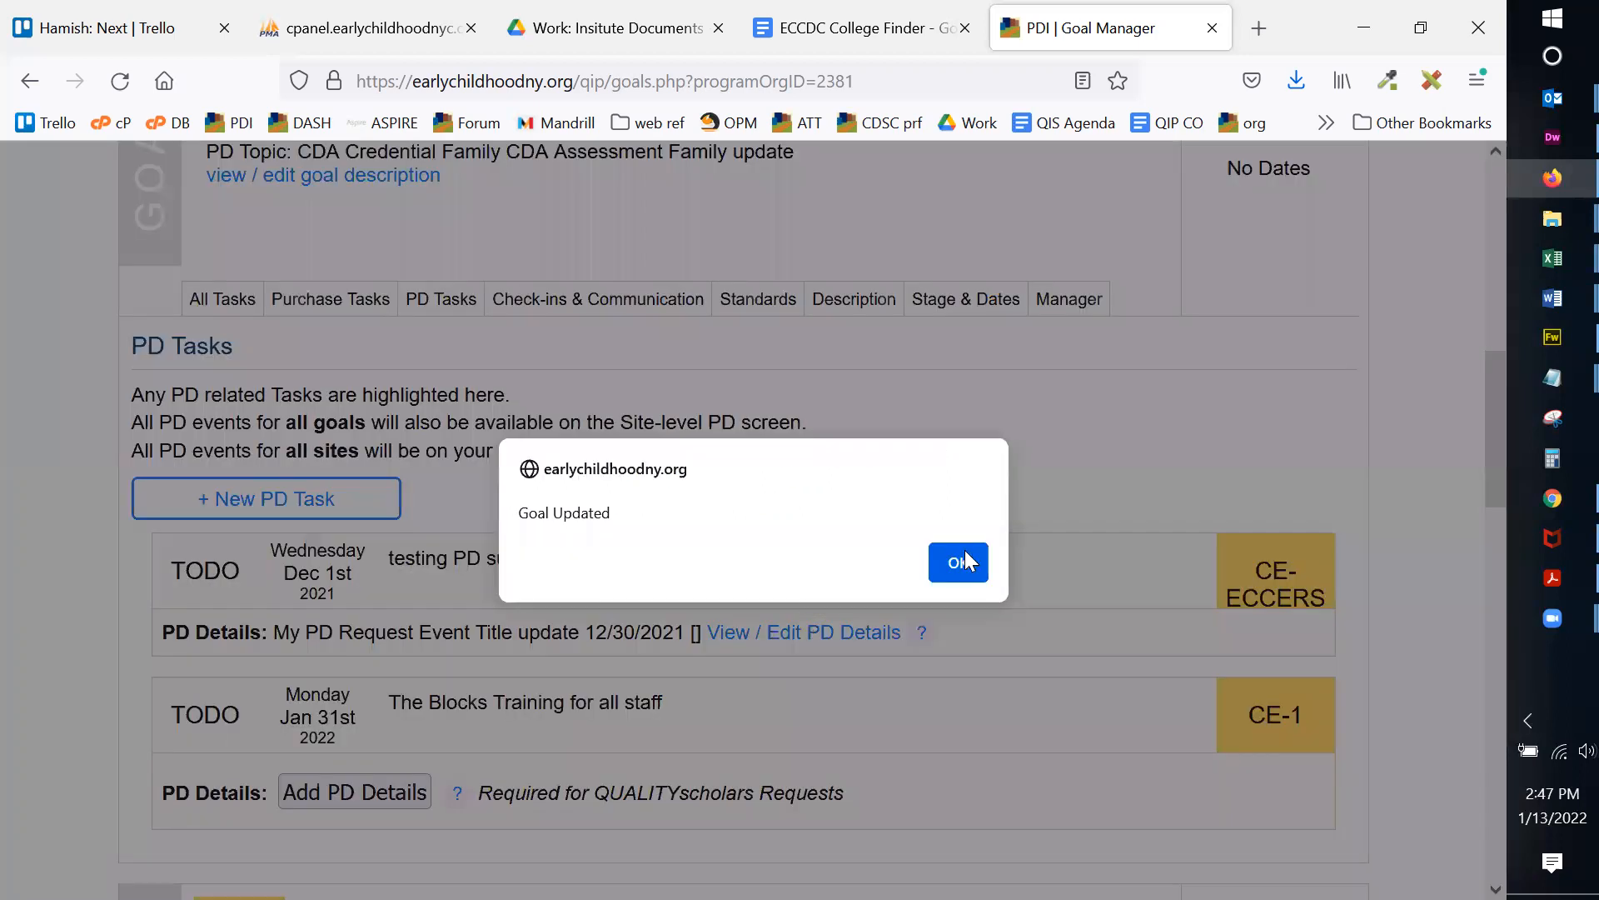
# Step: Read the PD Requests help, then open Add PD Details for the Blocks Training task
pyautogui.click(967, 562)
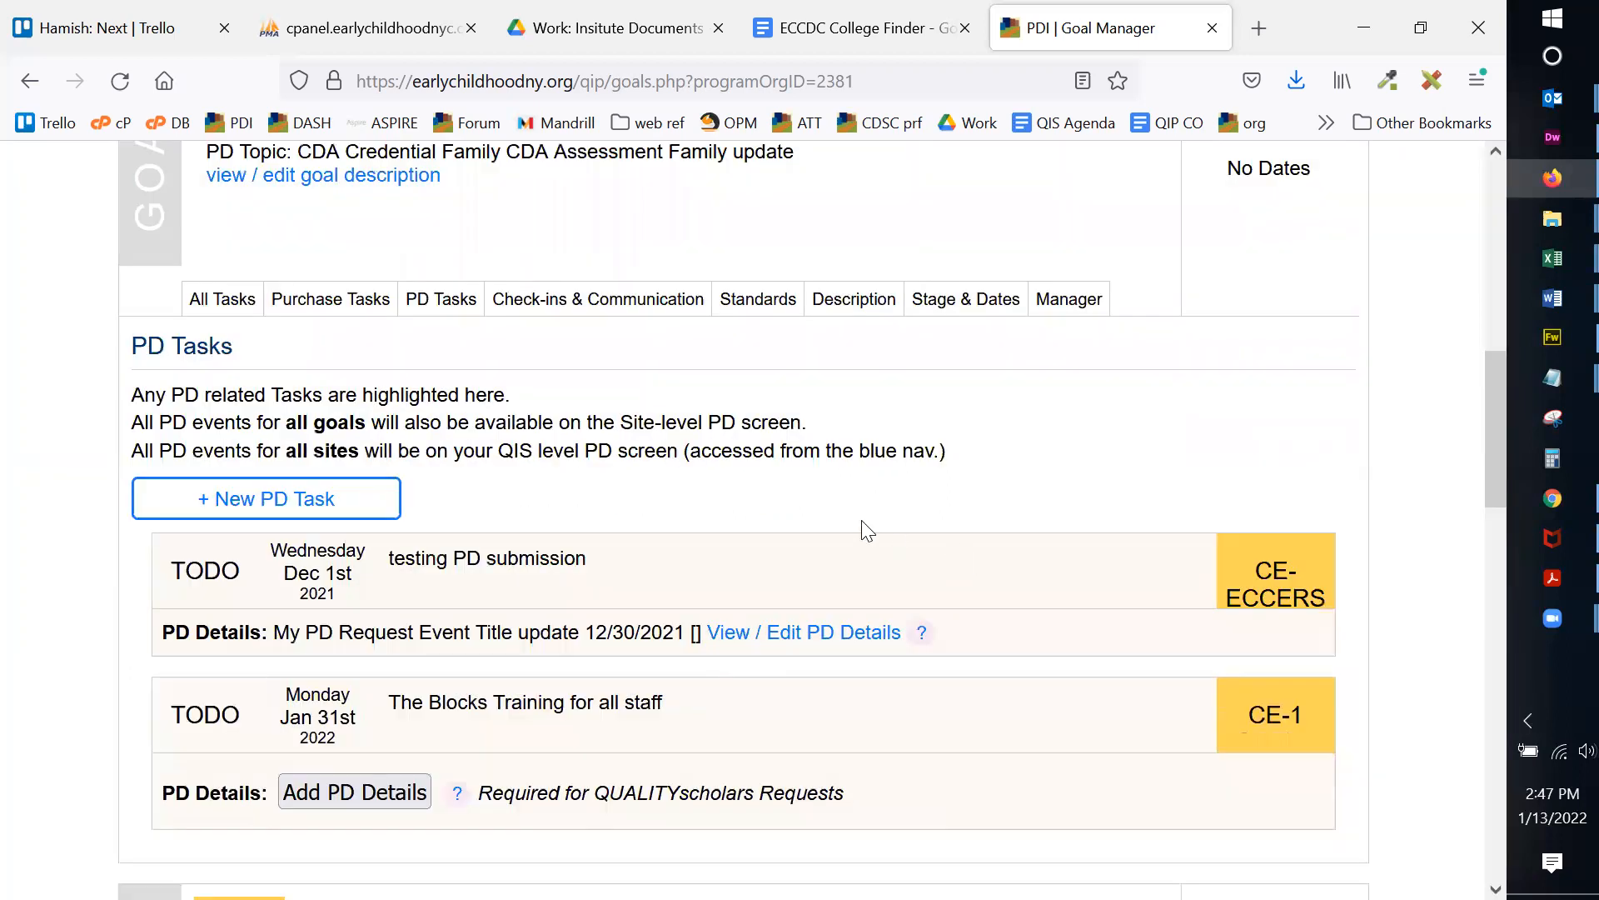
pyautogui.scroll(-3, 861, 528)
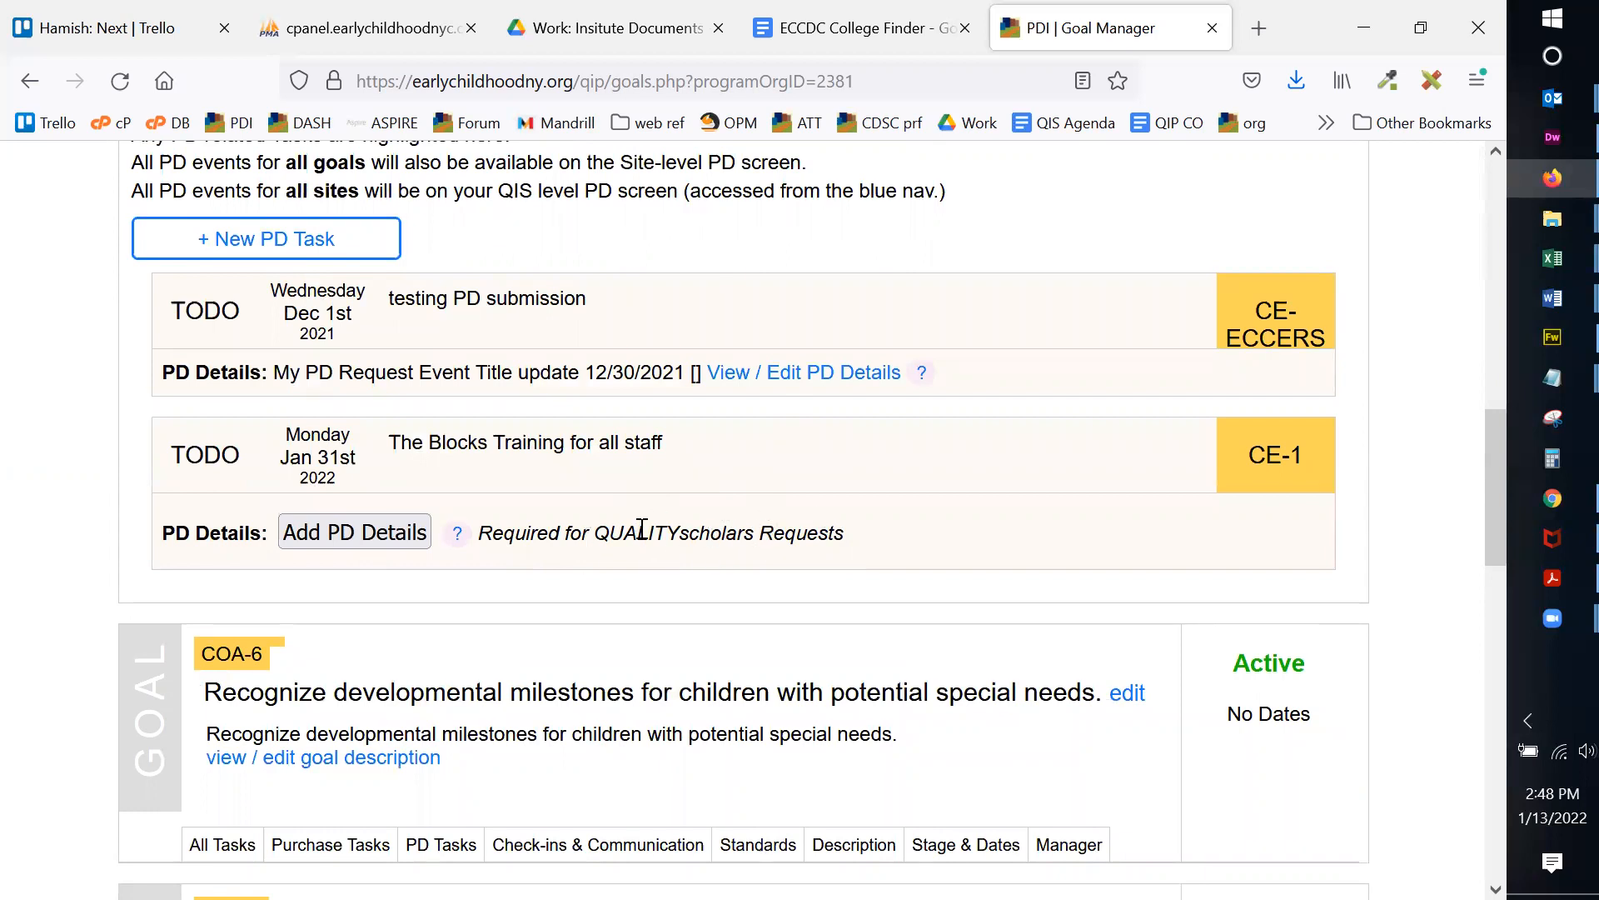
pyautogui.moveTo(492, 537); pyautogui.dragTo(832, 536)
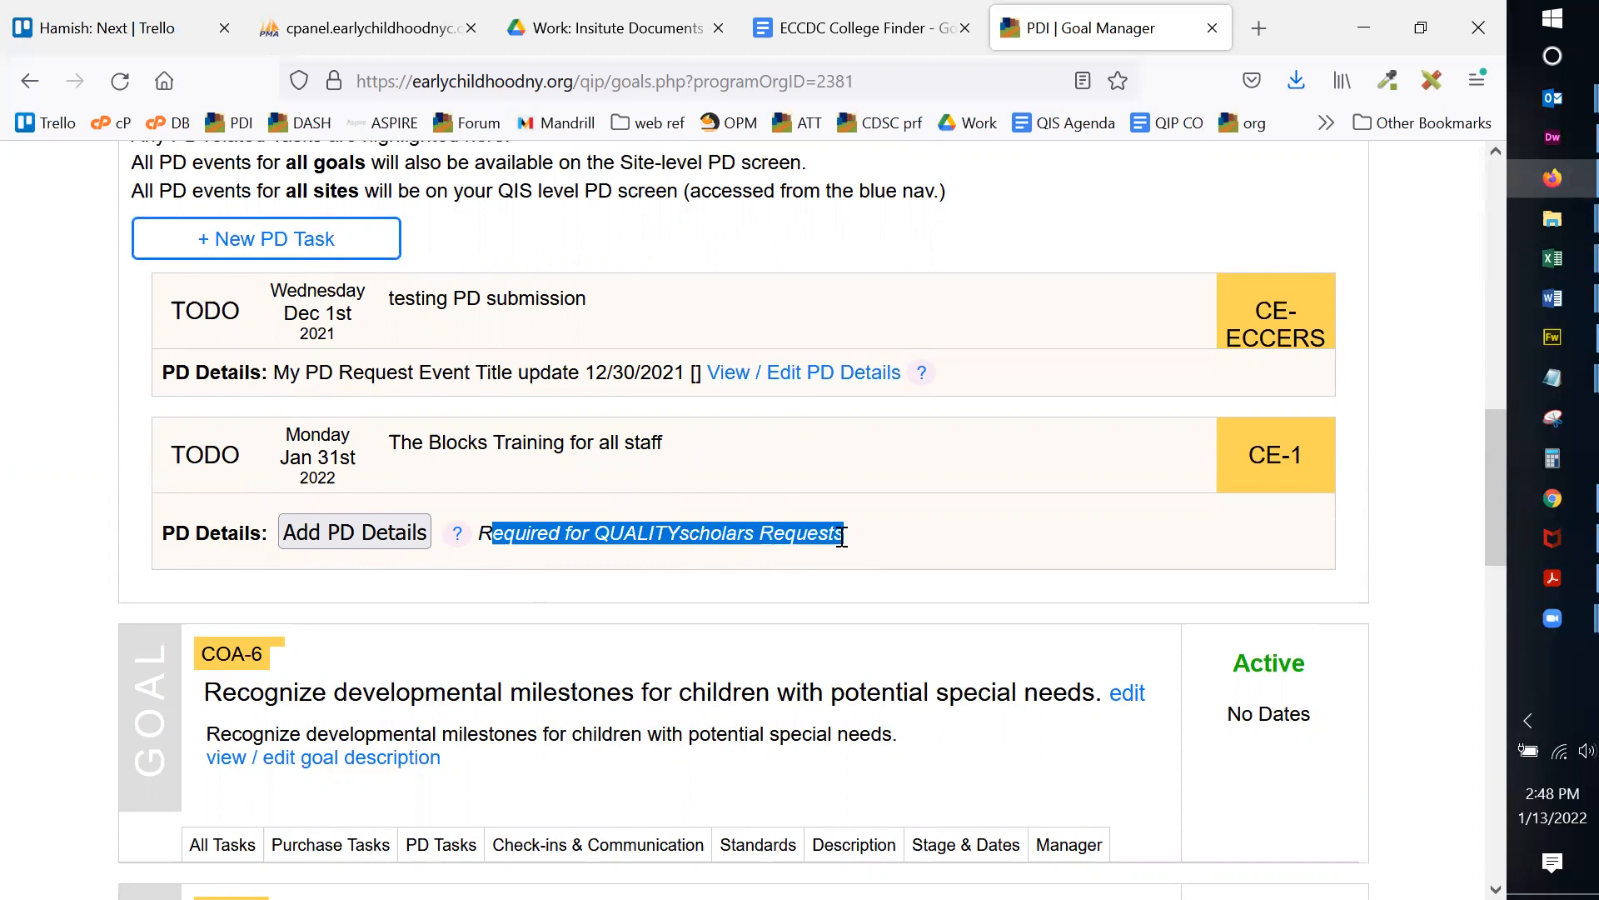
pyautogui.click(832, 540)
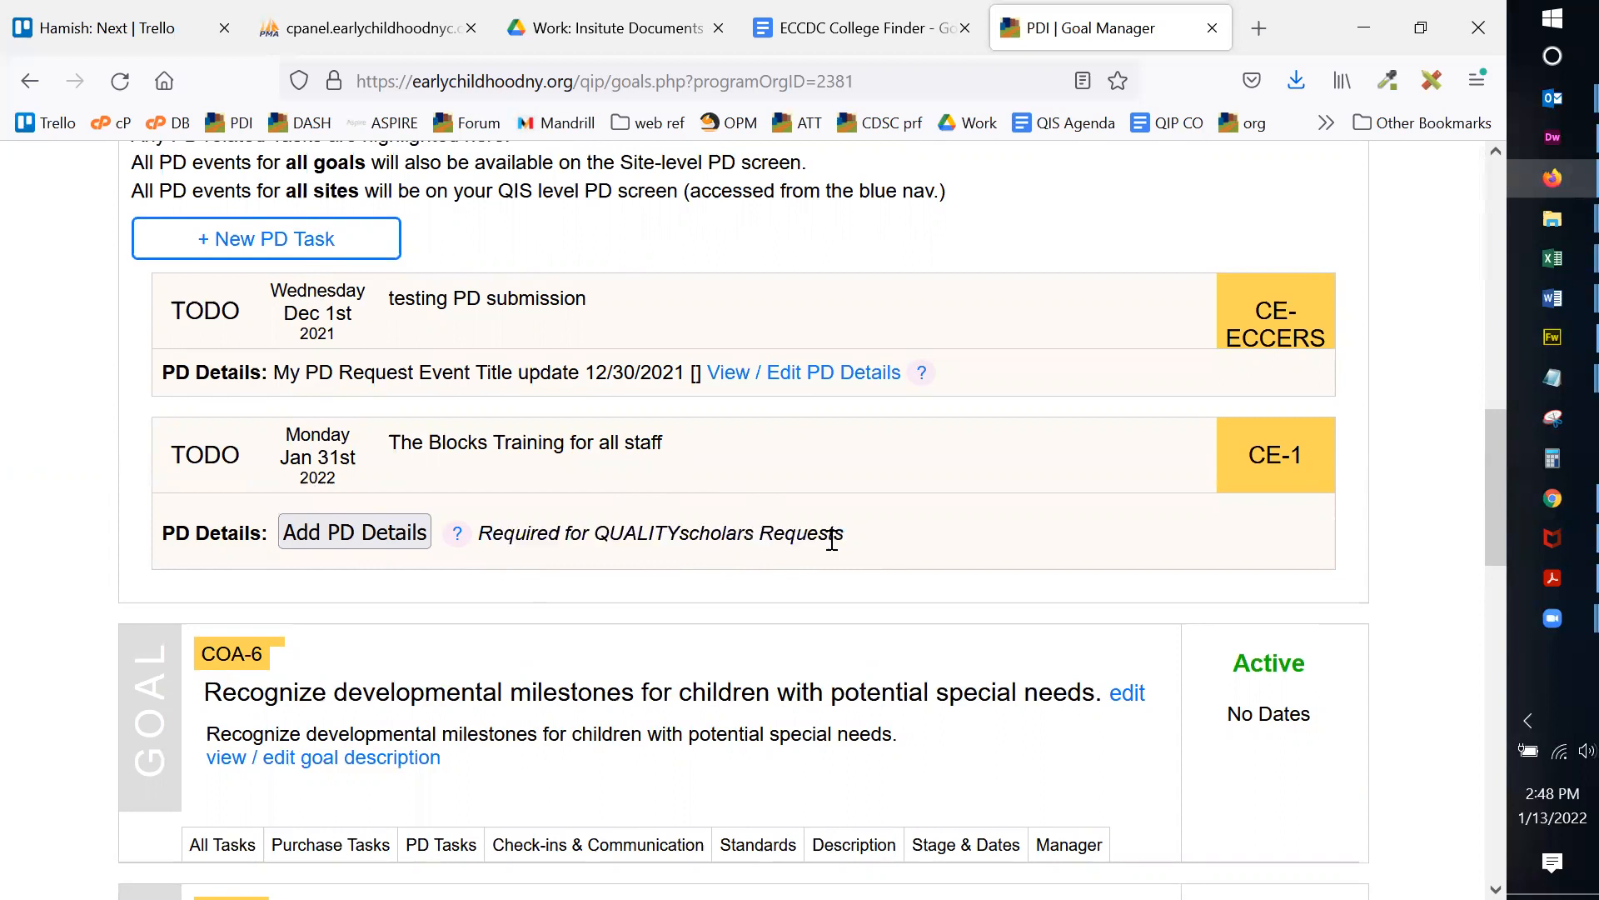
pyautogui.click(456, 533)
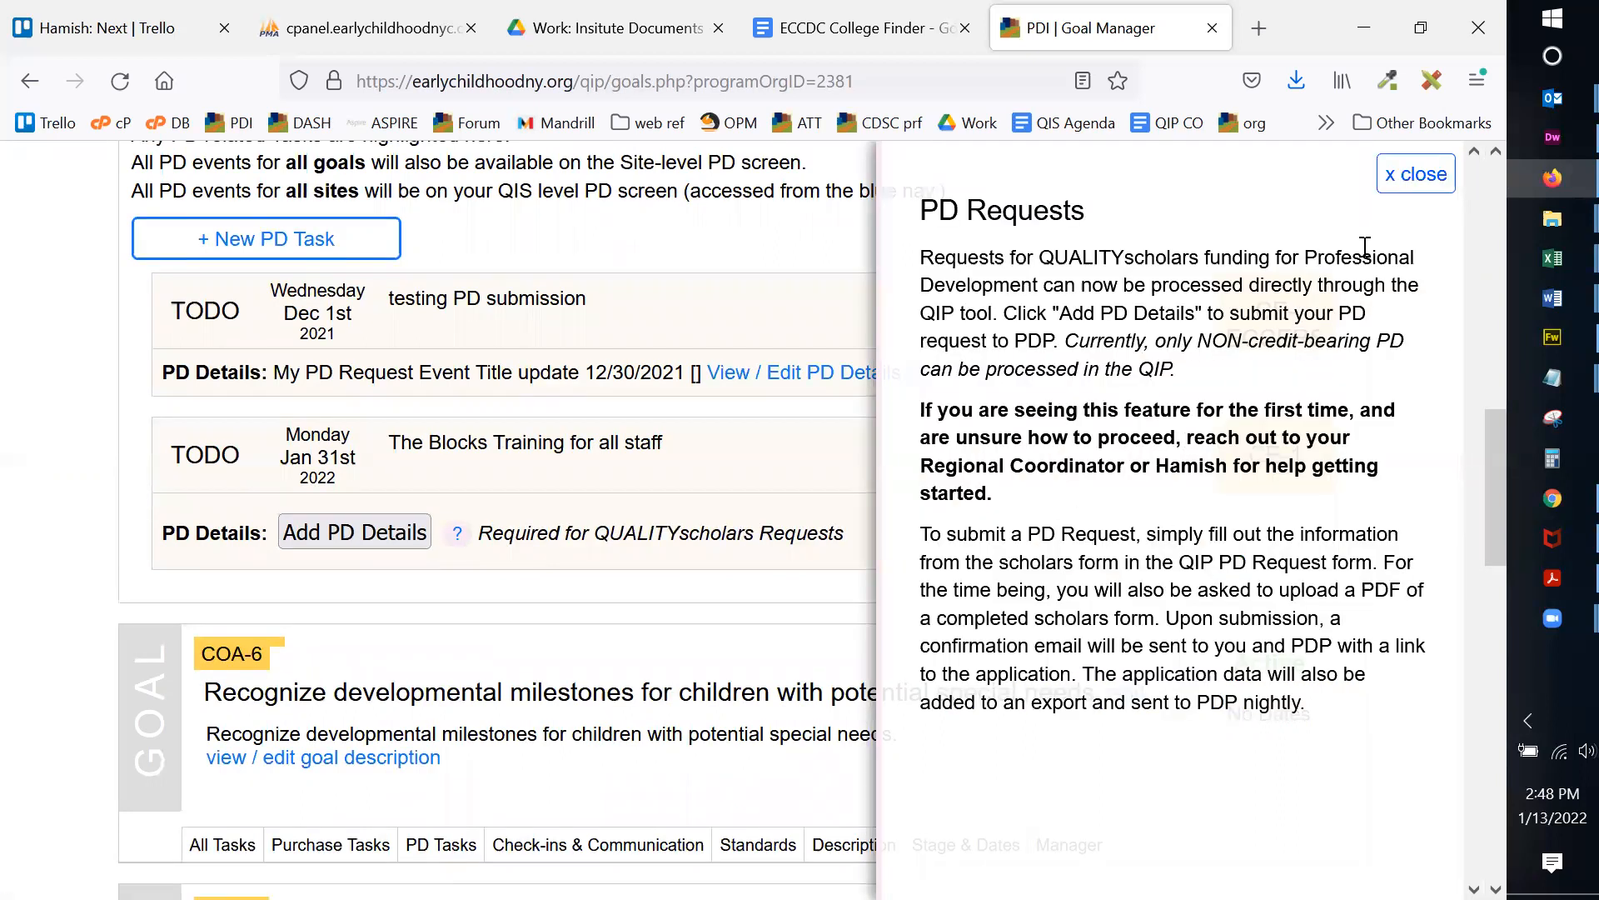
pyautogui.click(1420, 175)
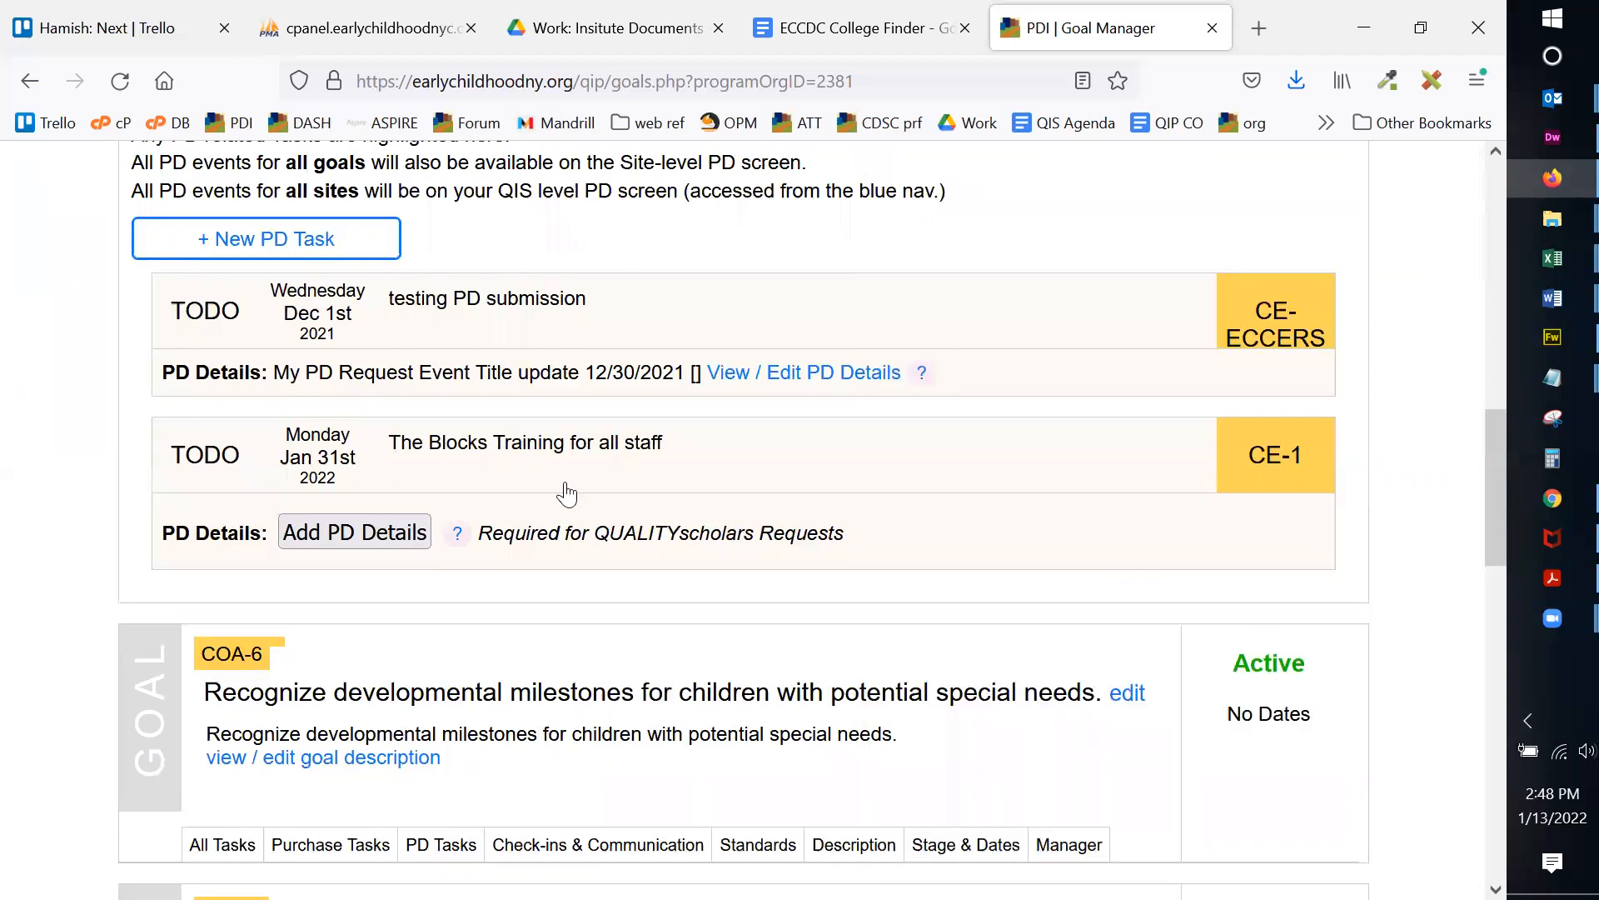
pyautogui.click(335, 526)
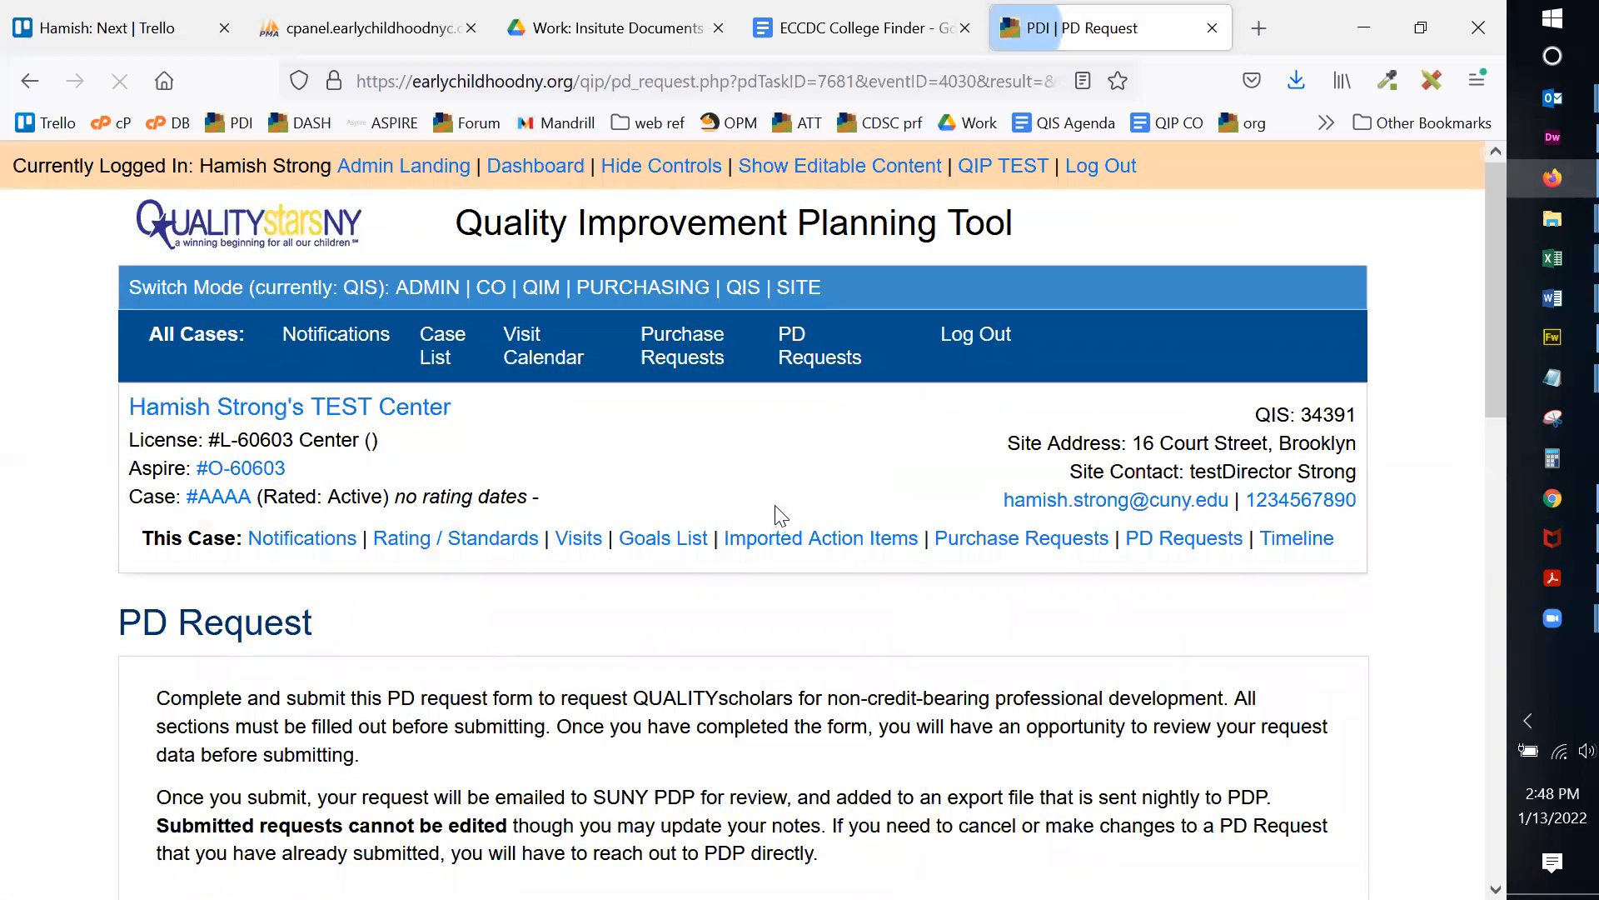
pyautogui.scroll(-3, 1158, 416)
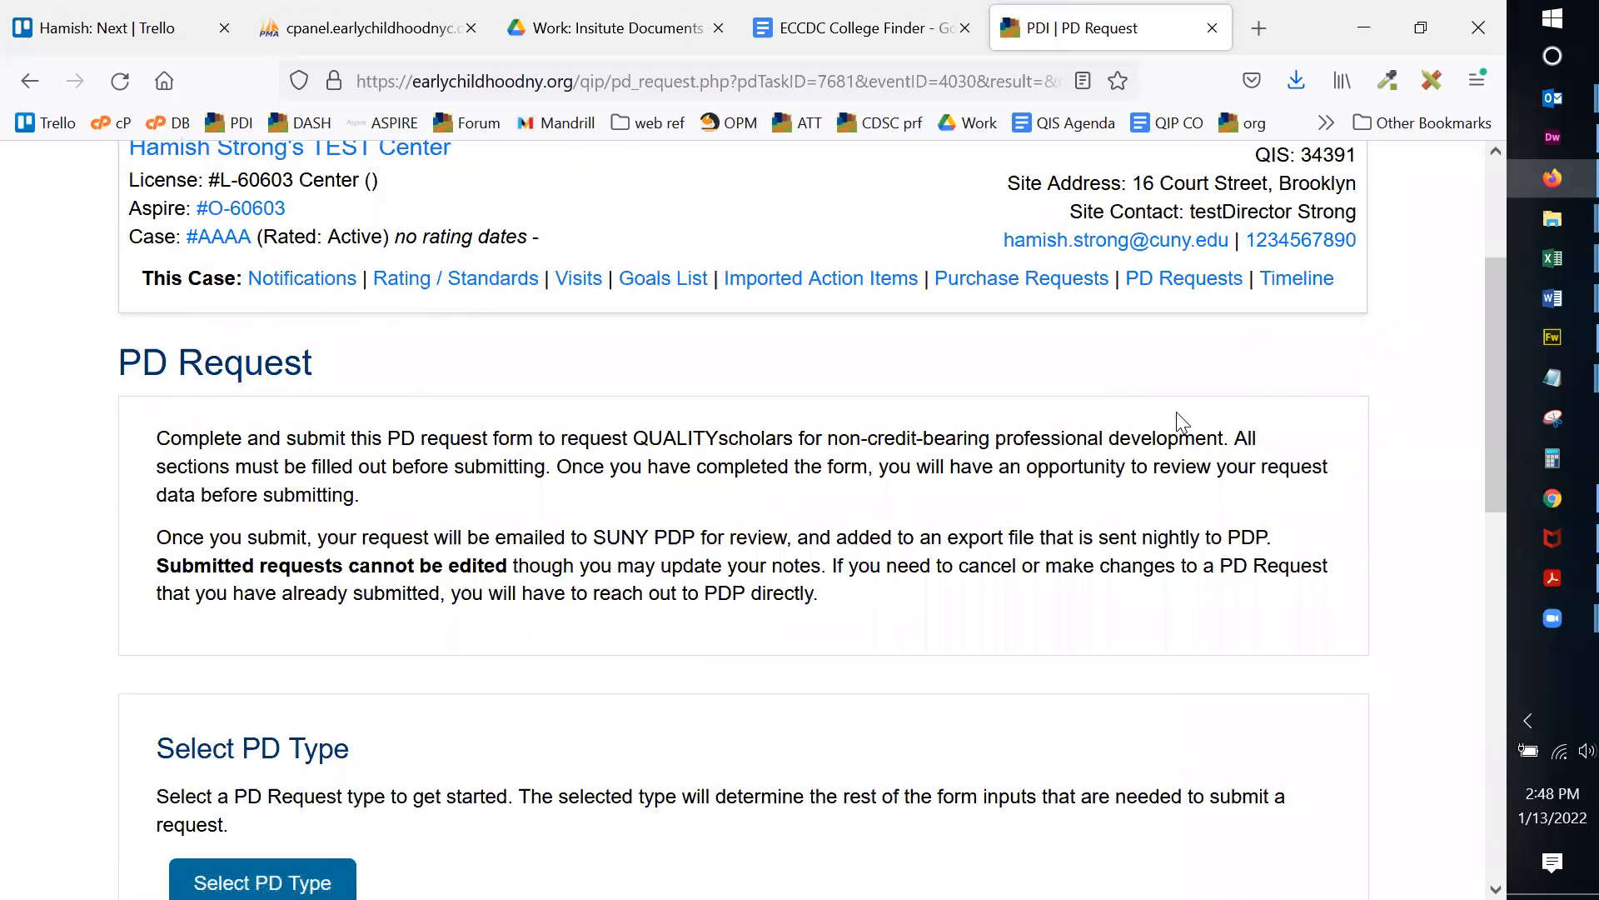
pyautogui.scroll(-2, 1178, 411)
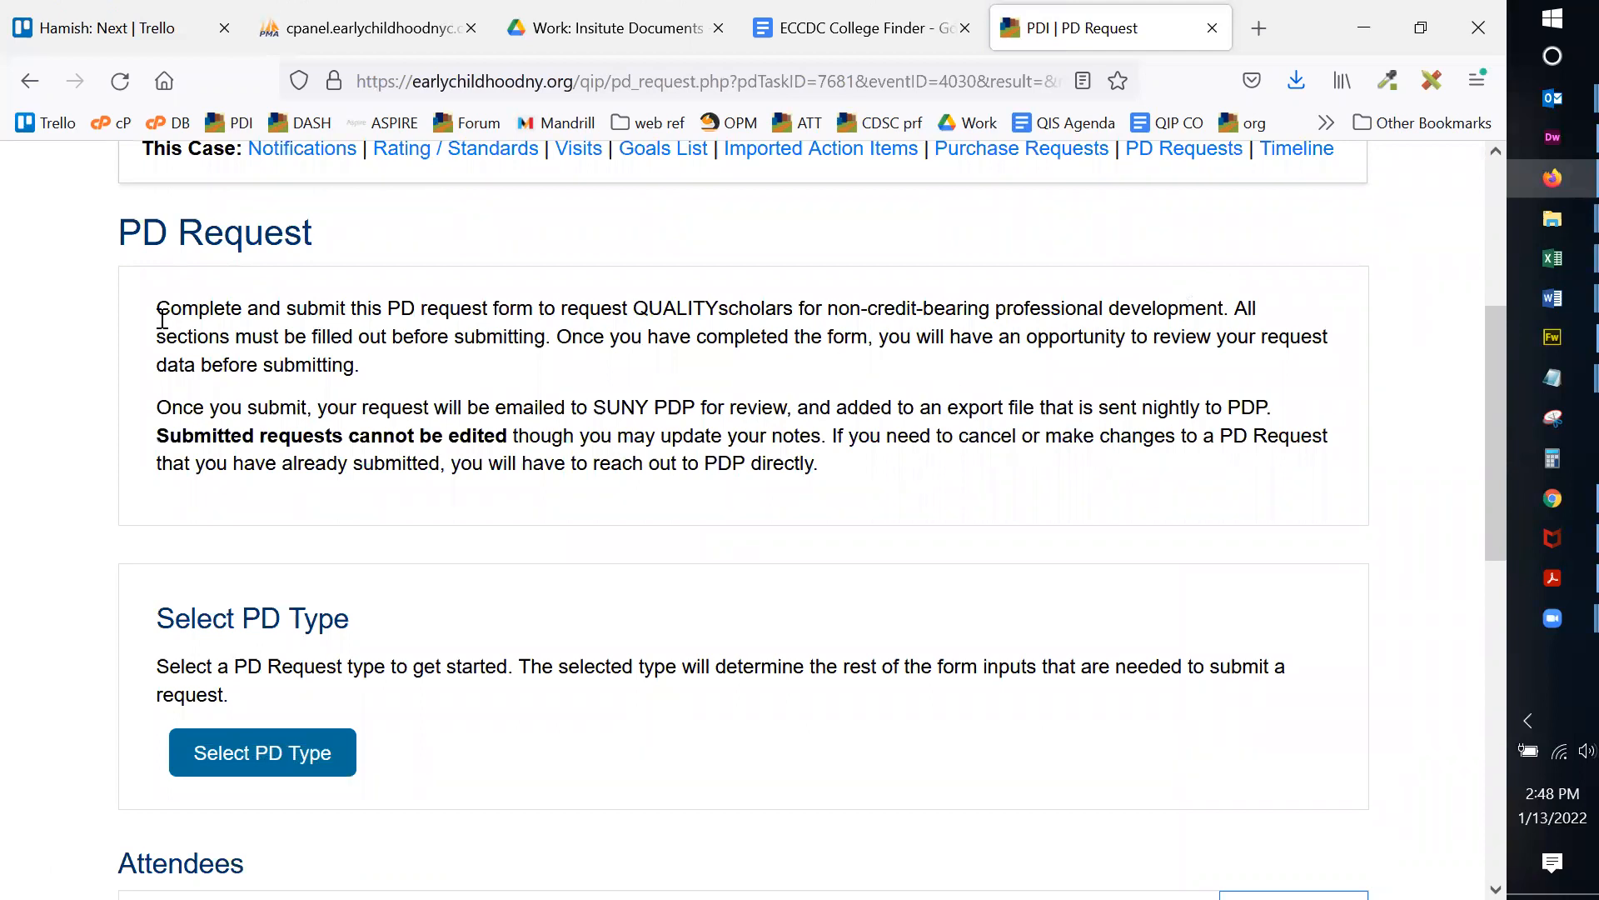
pyautogui.moveTo(170, 308); pyautogui.dragTo(617, 344)
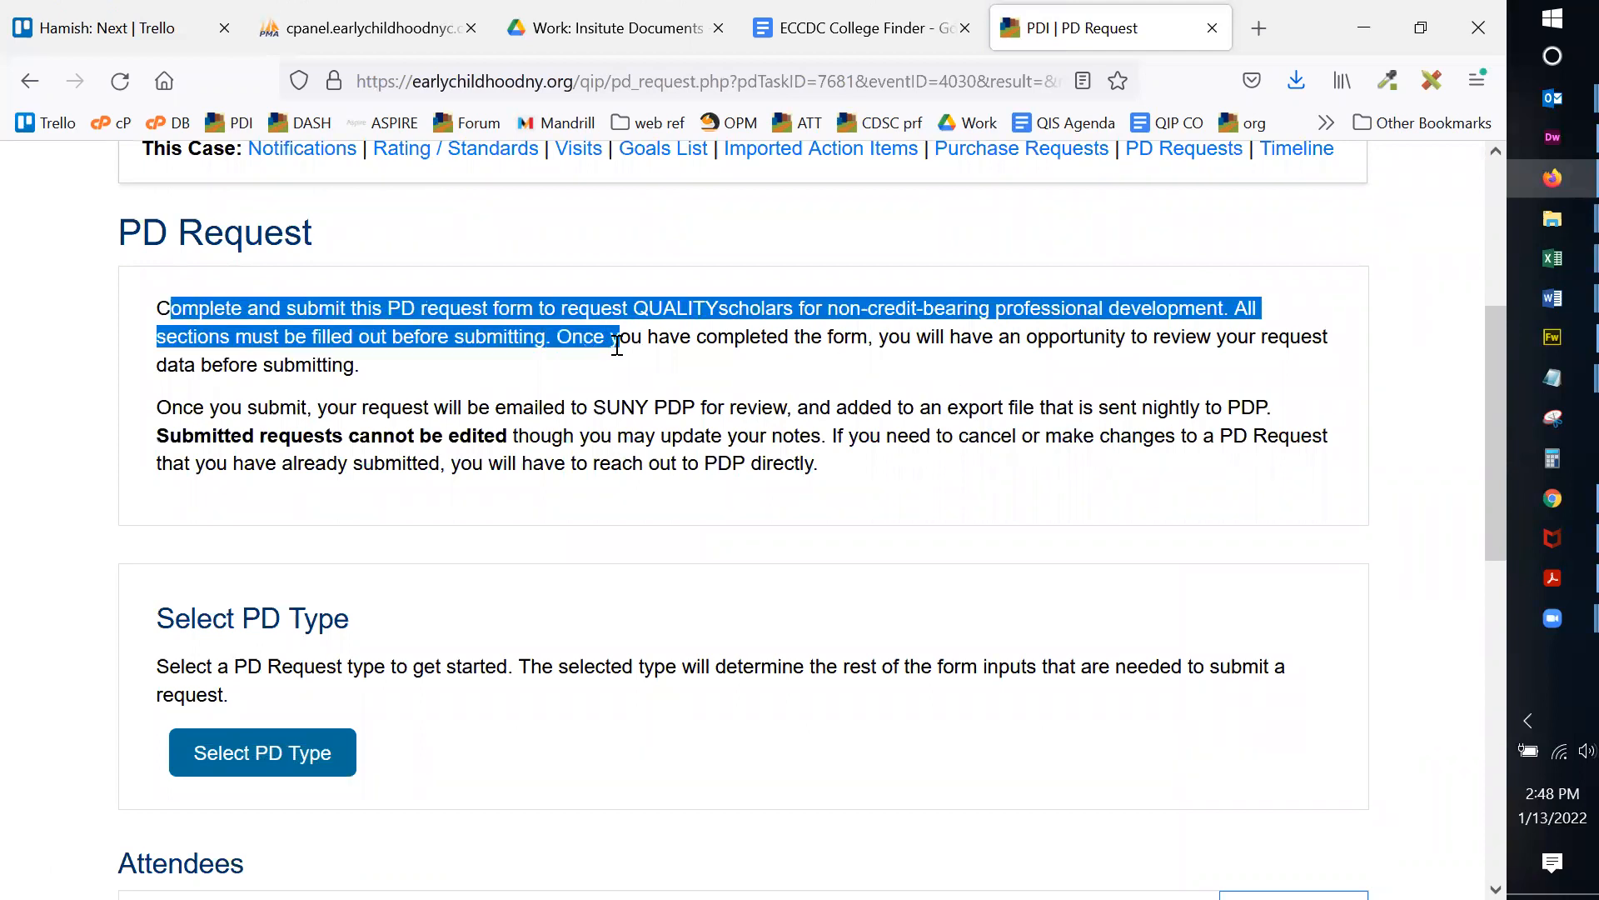
pyautogui.click(621, 341)
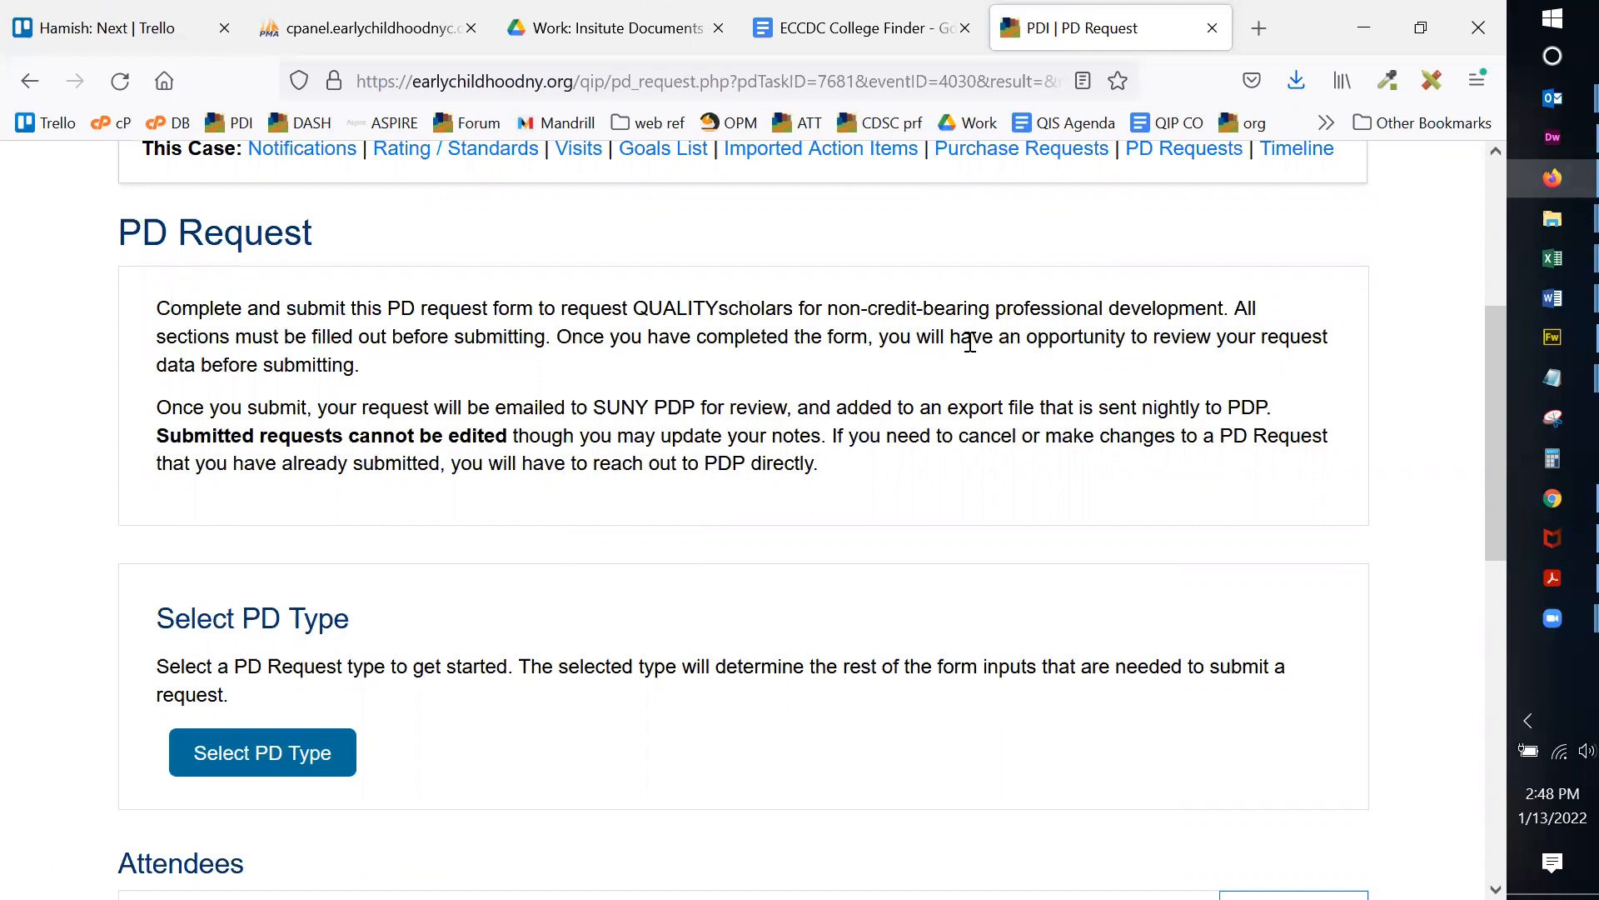
pyautogui.scroll(-2, 712, 391)
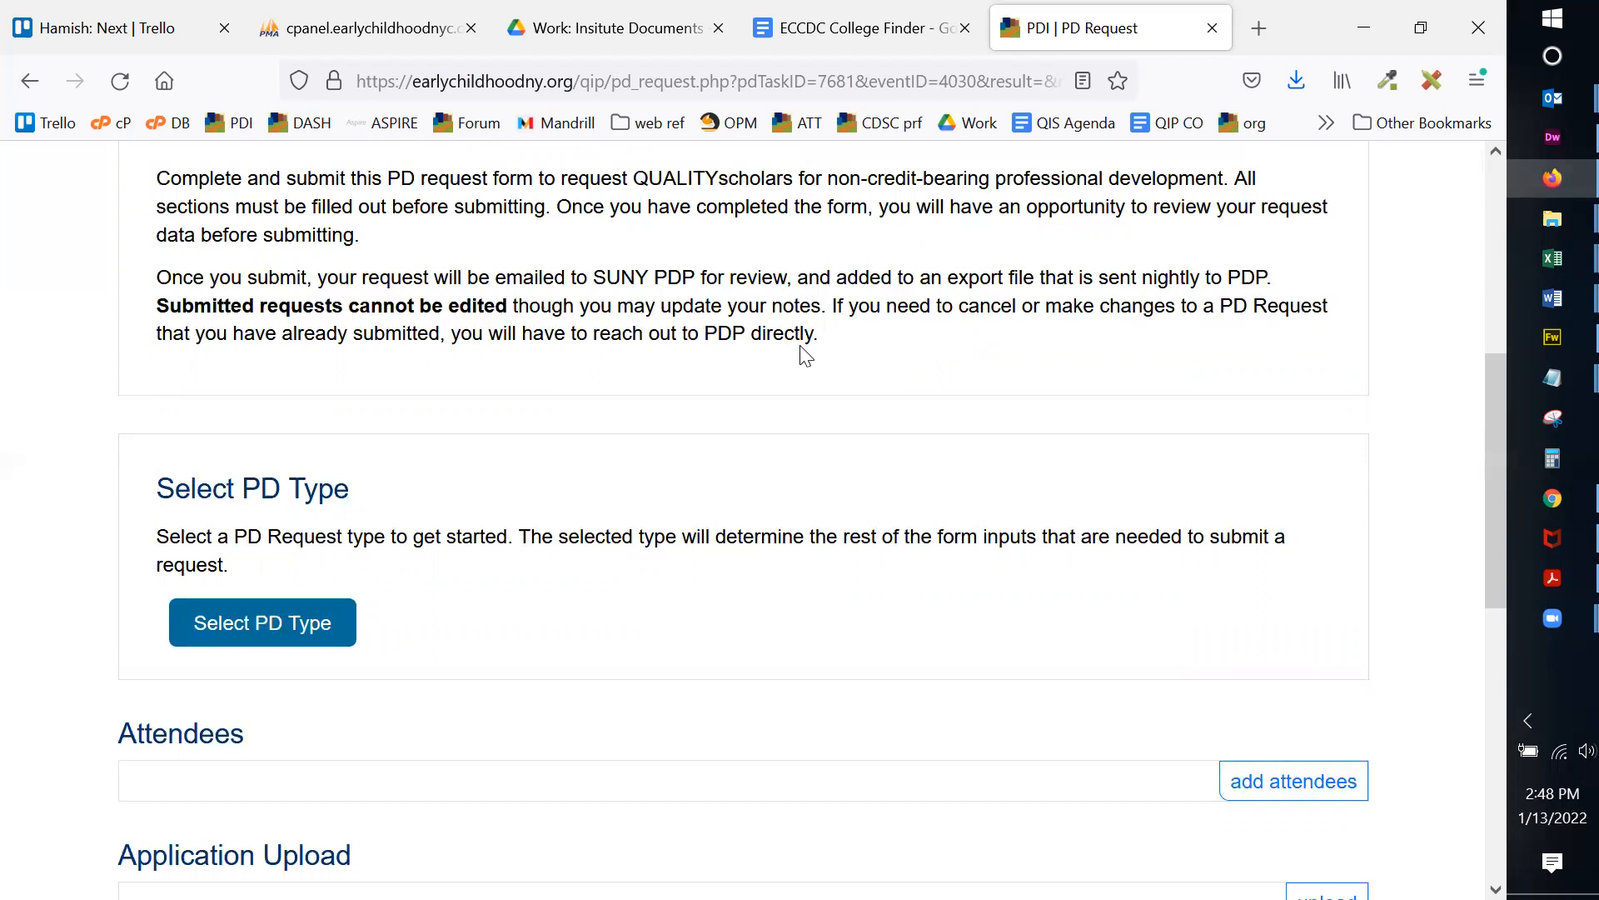
pyautogui.scroll(-2, 783, 376)
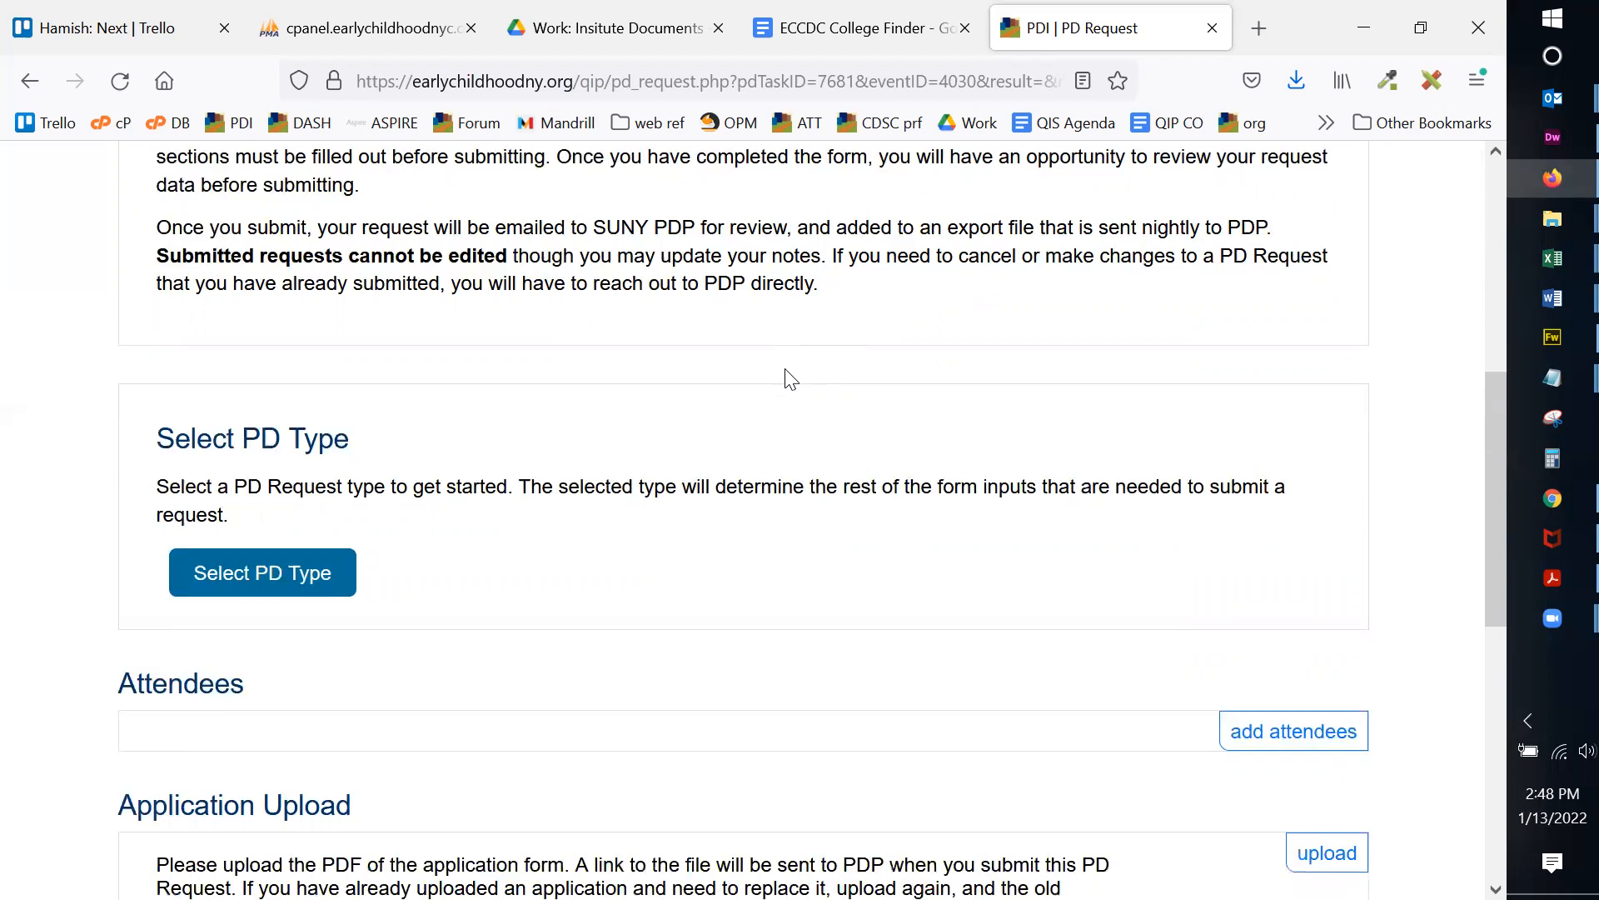
pyautogui.scroll(-2, 800, 375)
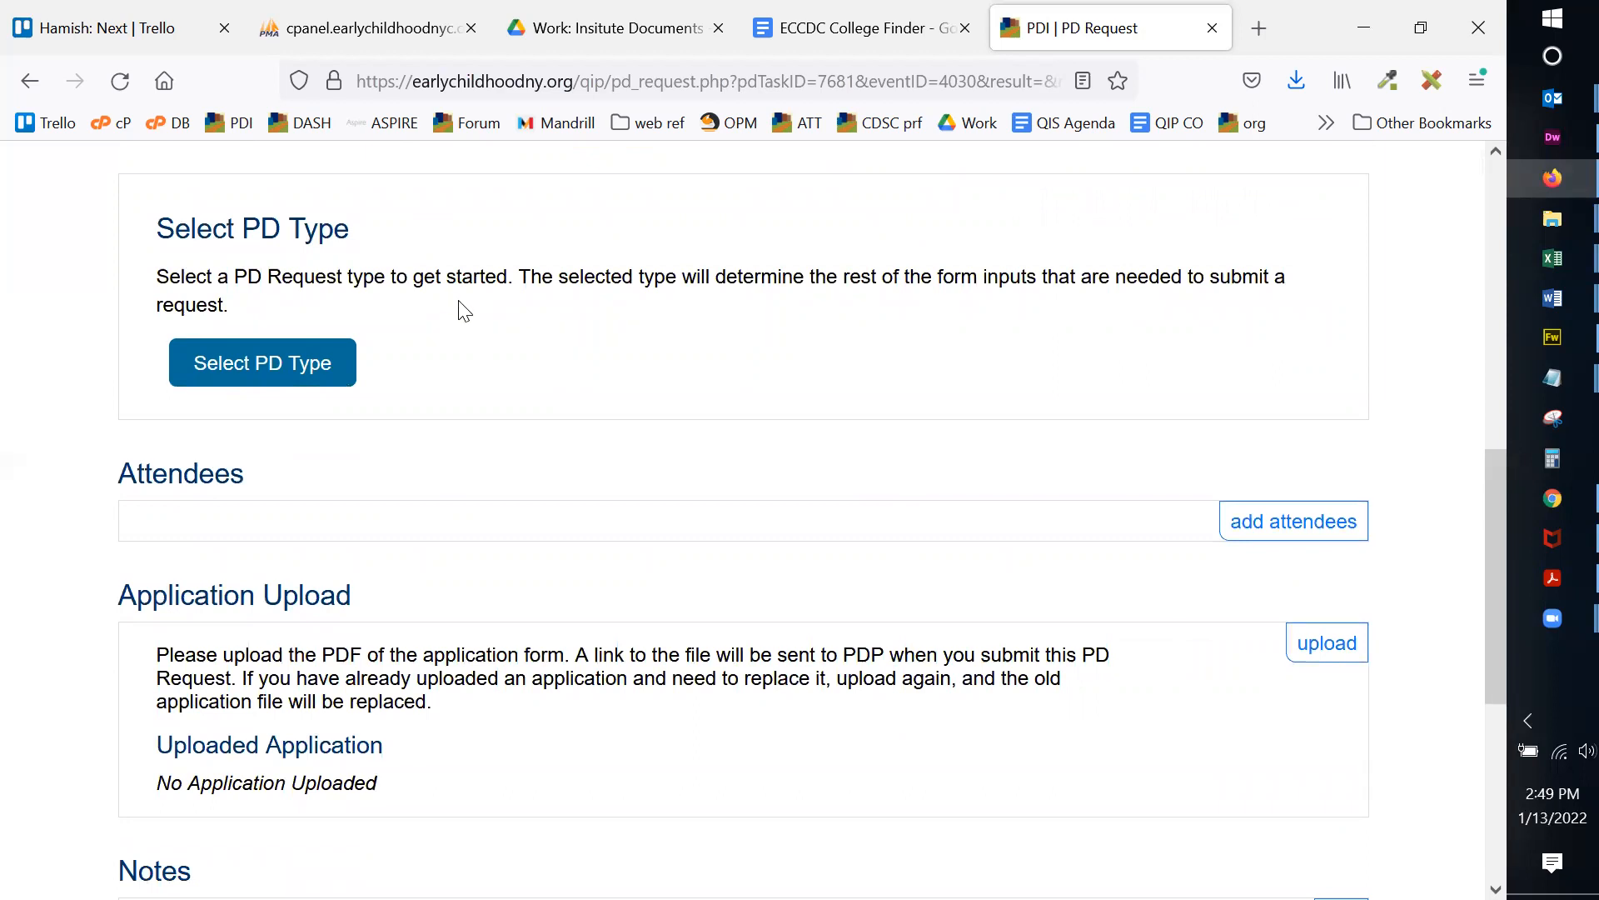
# Step: After trying other request types, save Training / PD Workshop / Conference as the PD type
pyautogui.click(285, 370)
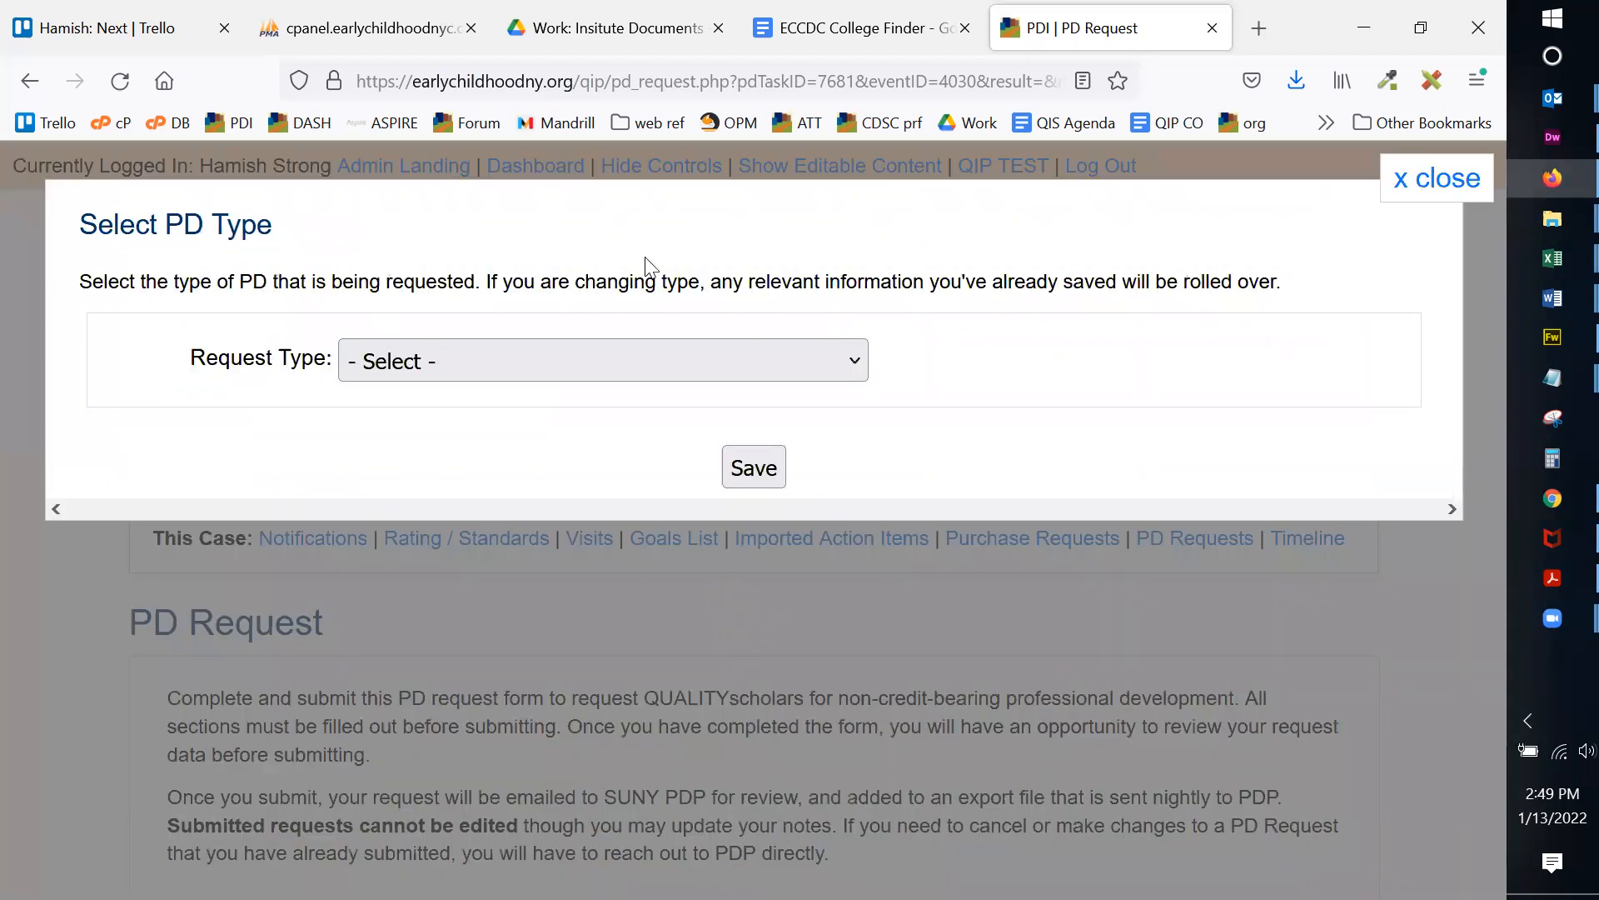
pyautogui.click(596, 368)
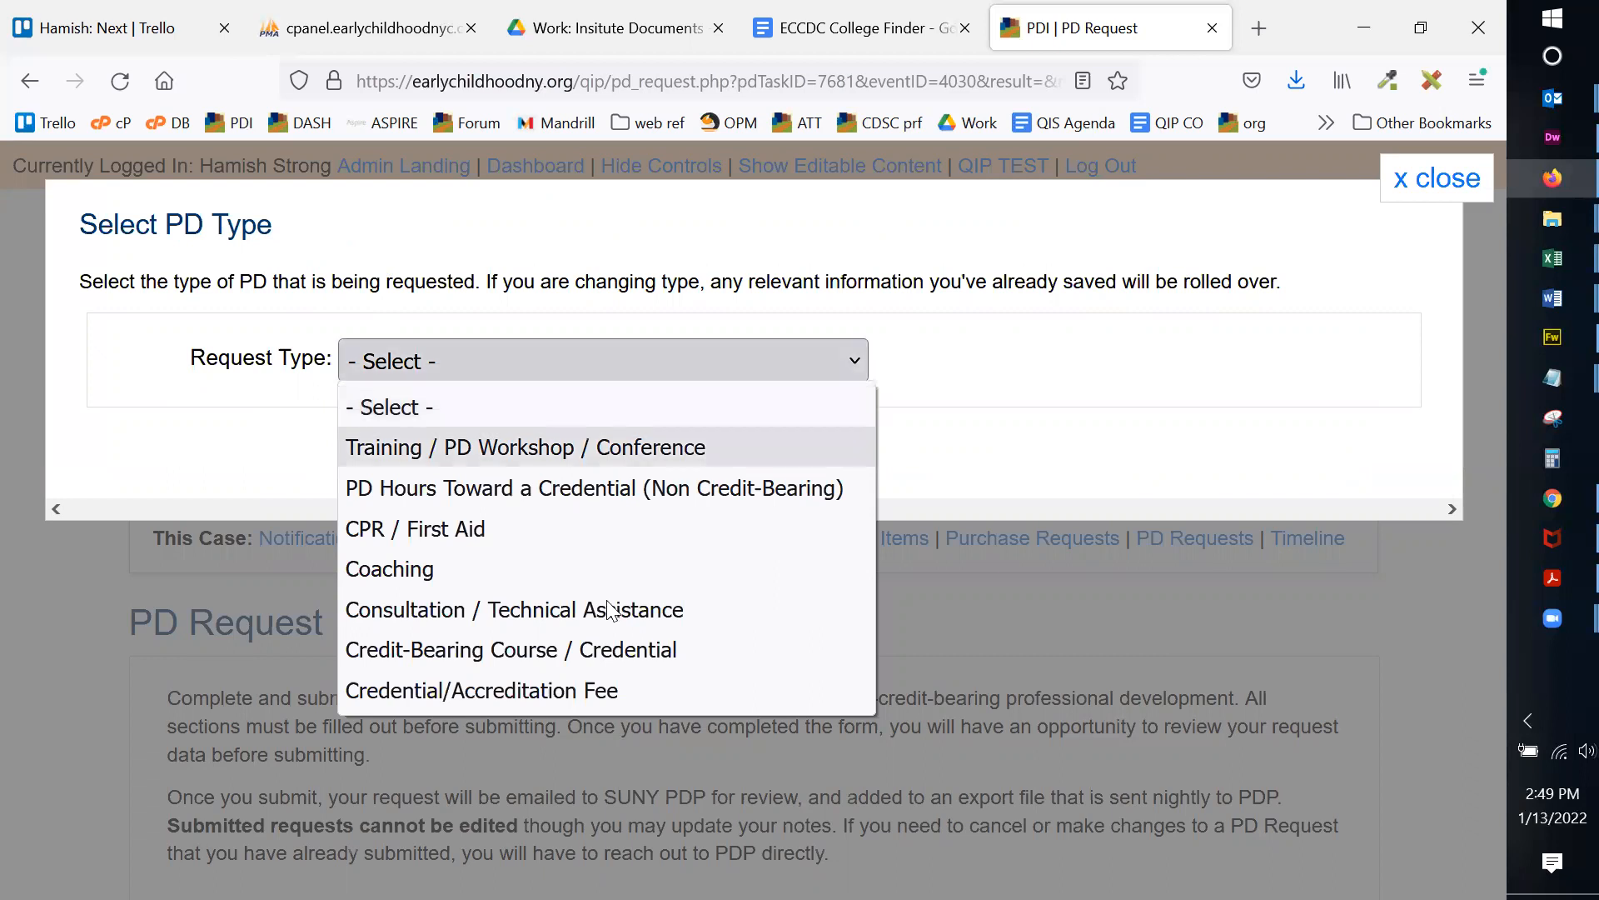
pyautogui.click(616, 650)
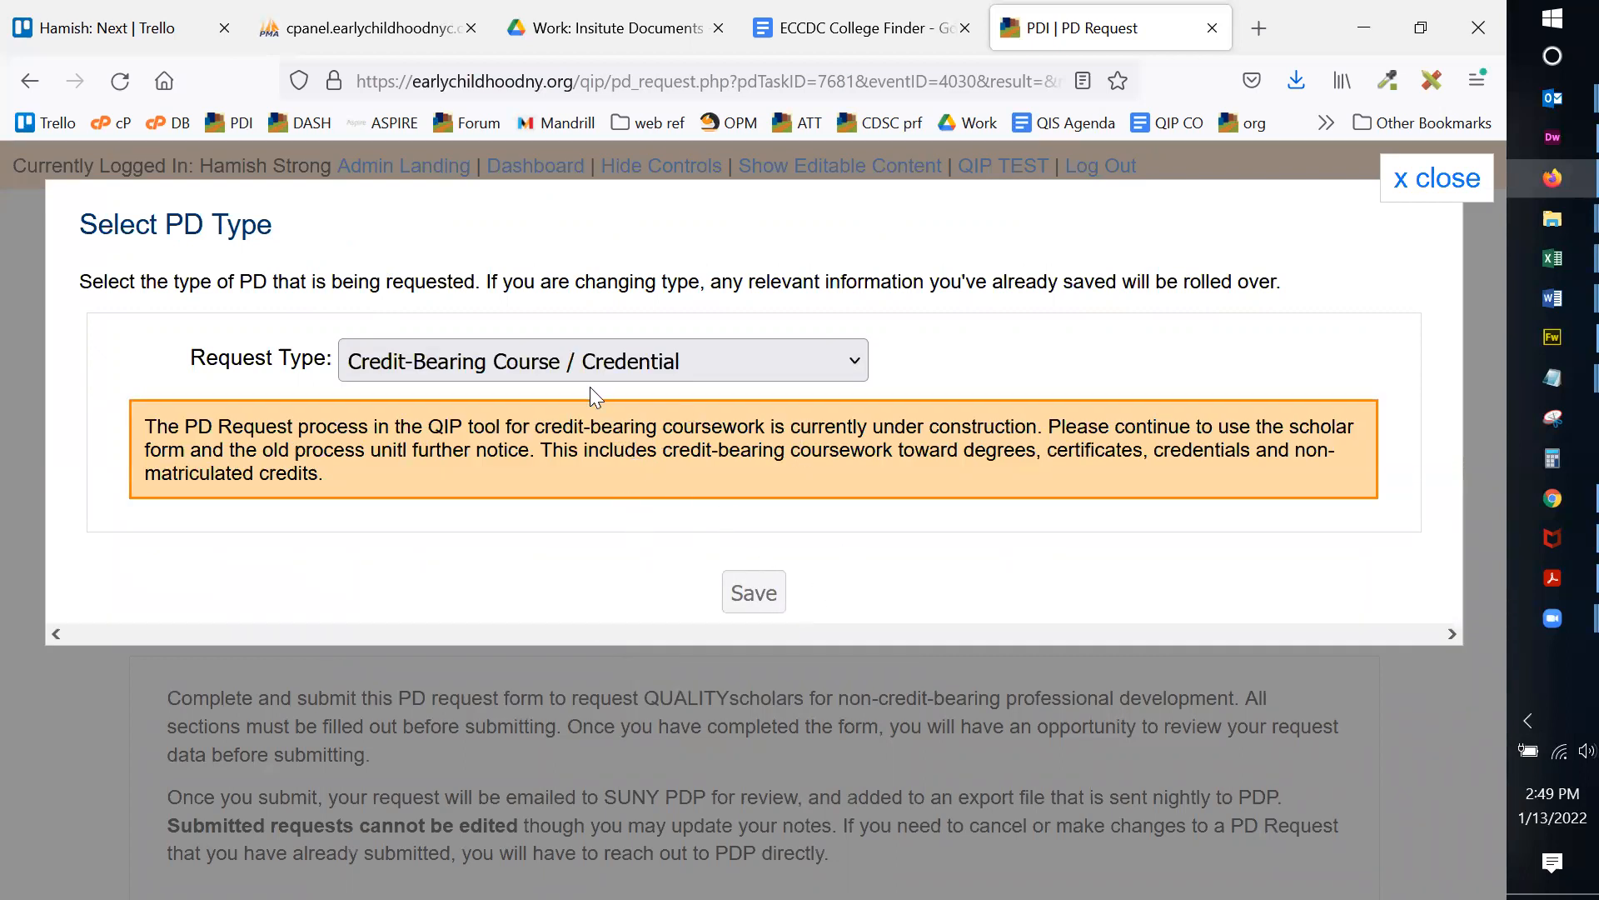
pyautogui.click(585, 364)
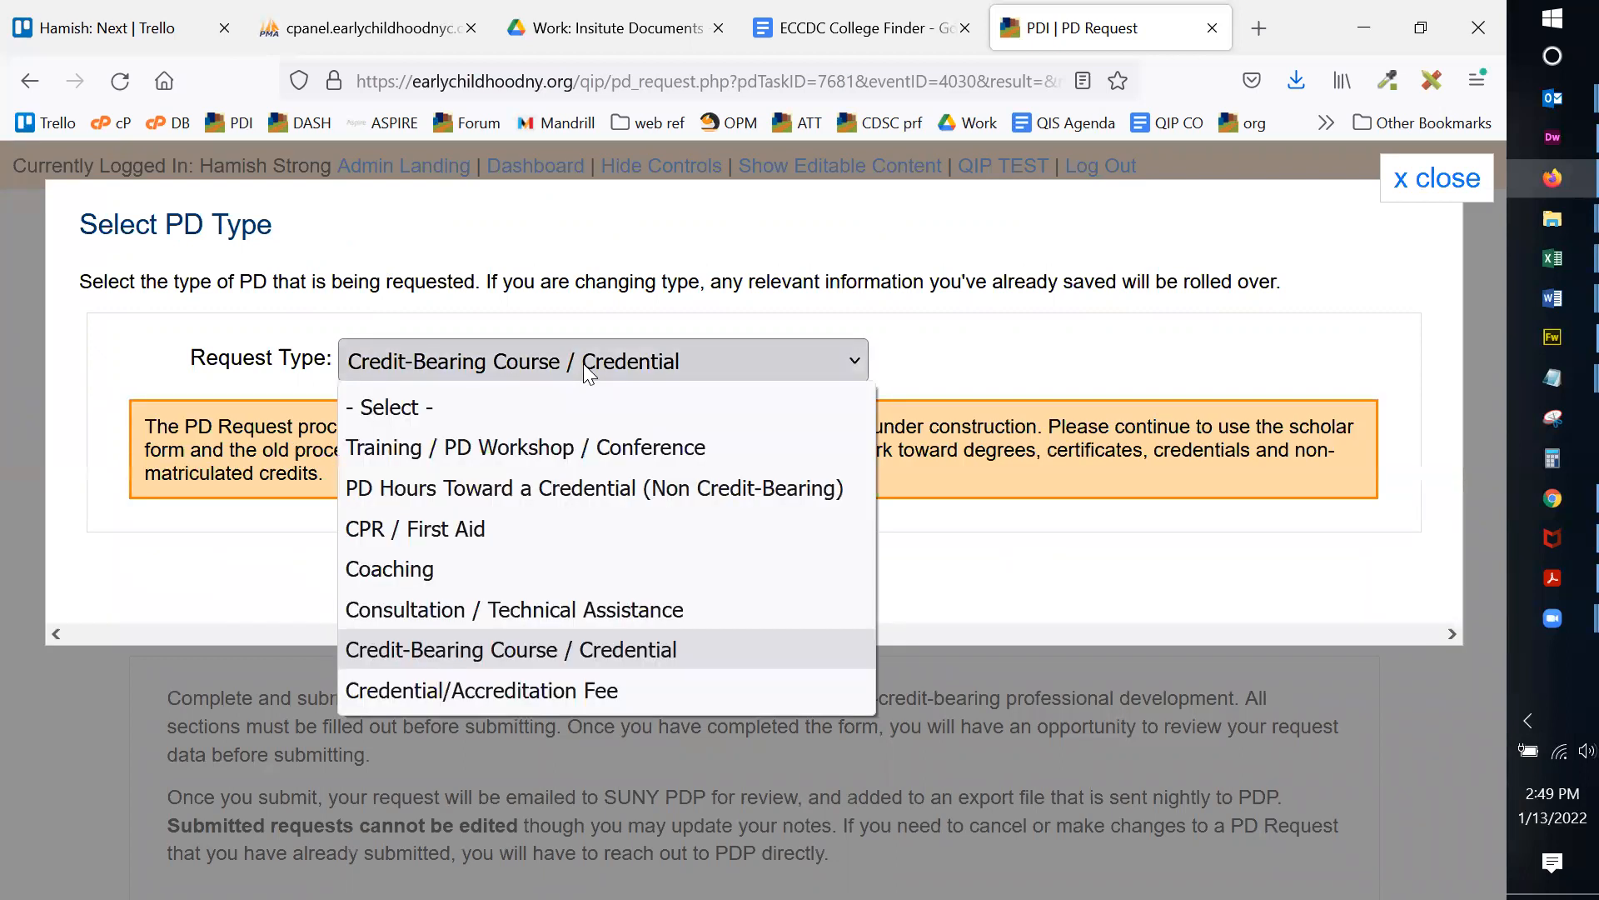
pyautogui.click(625, 485)
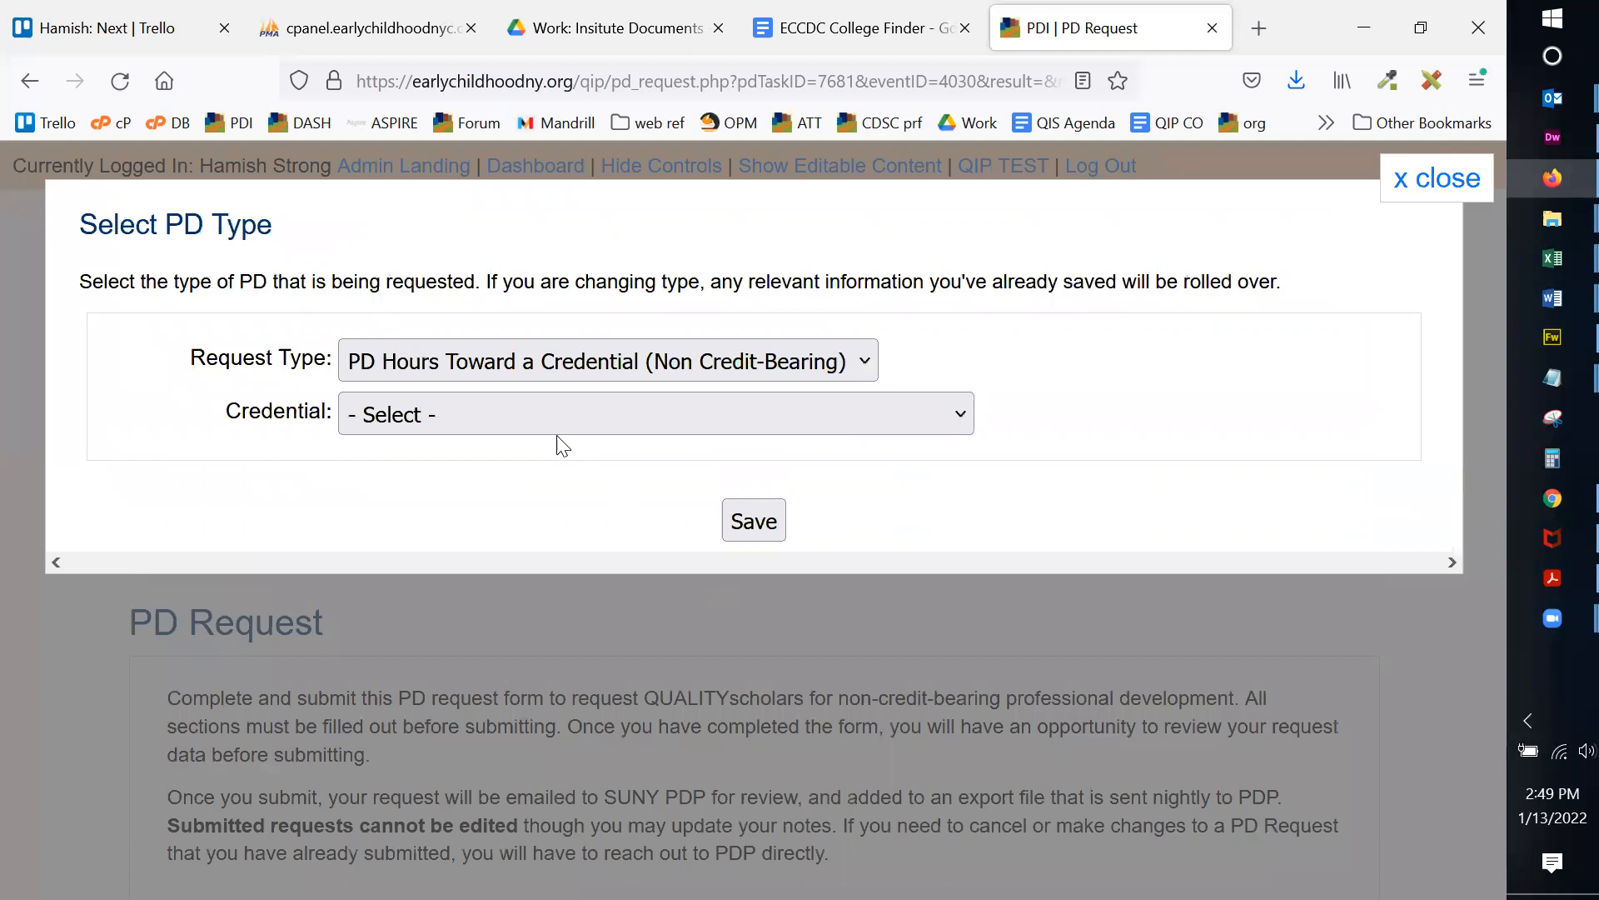
pyautogui.click(550, 419)
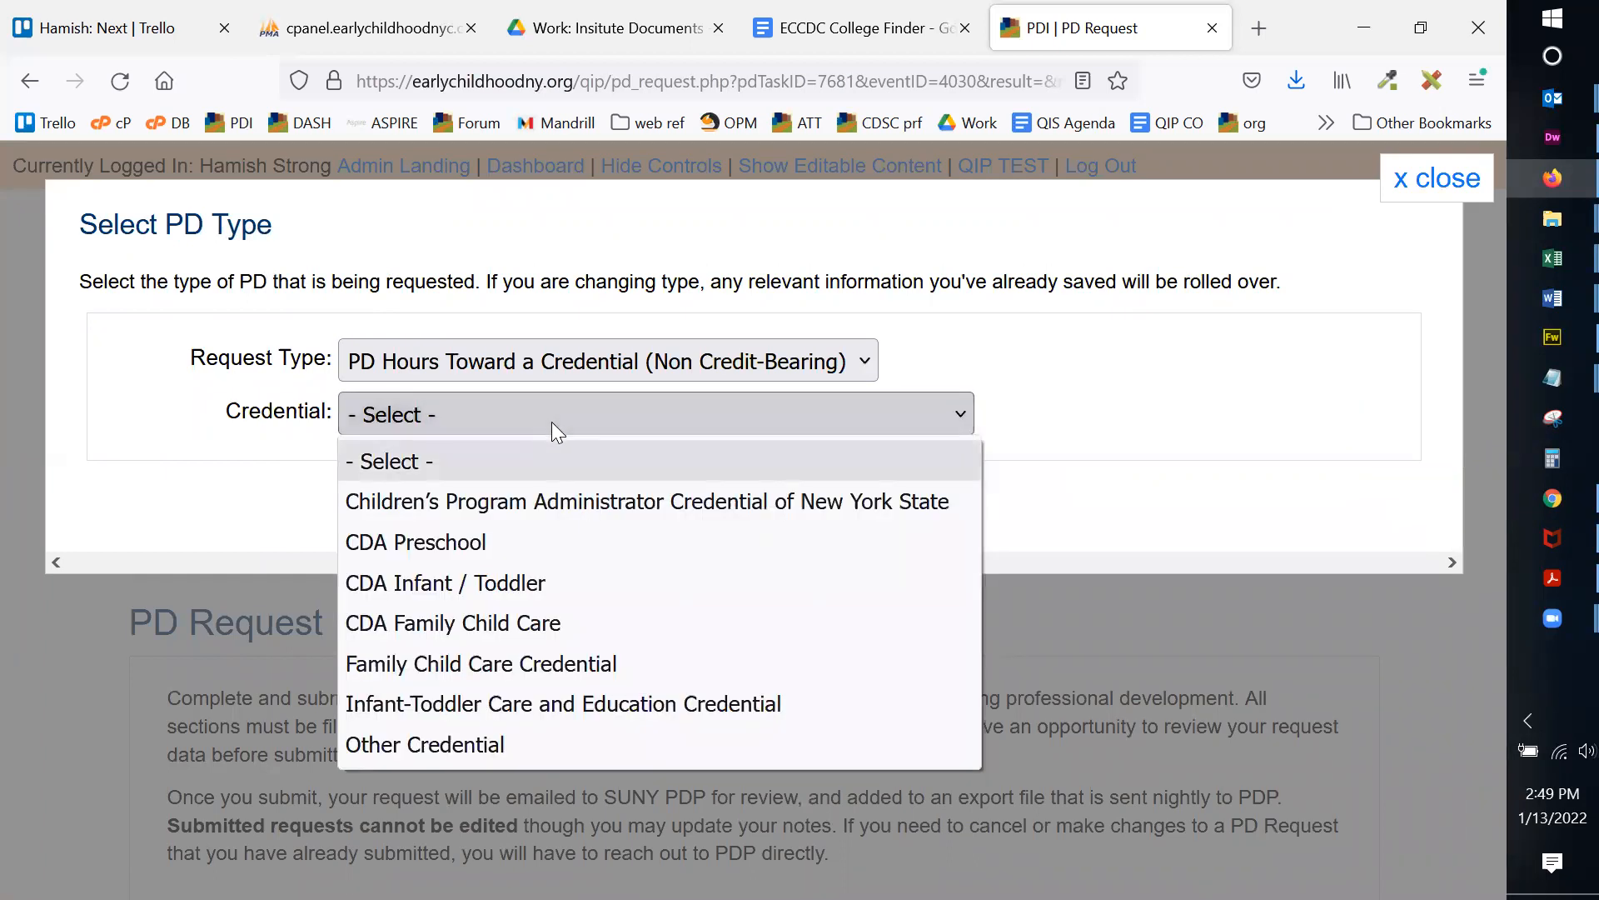
pyautogui.click(634, 358)
pyautogui.click(635, 358)
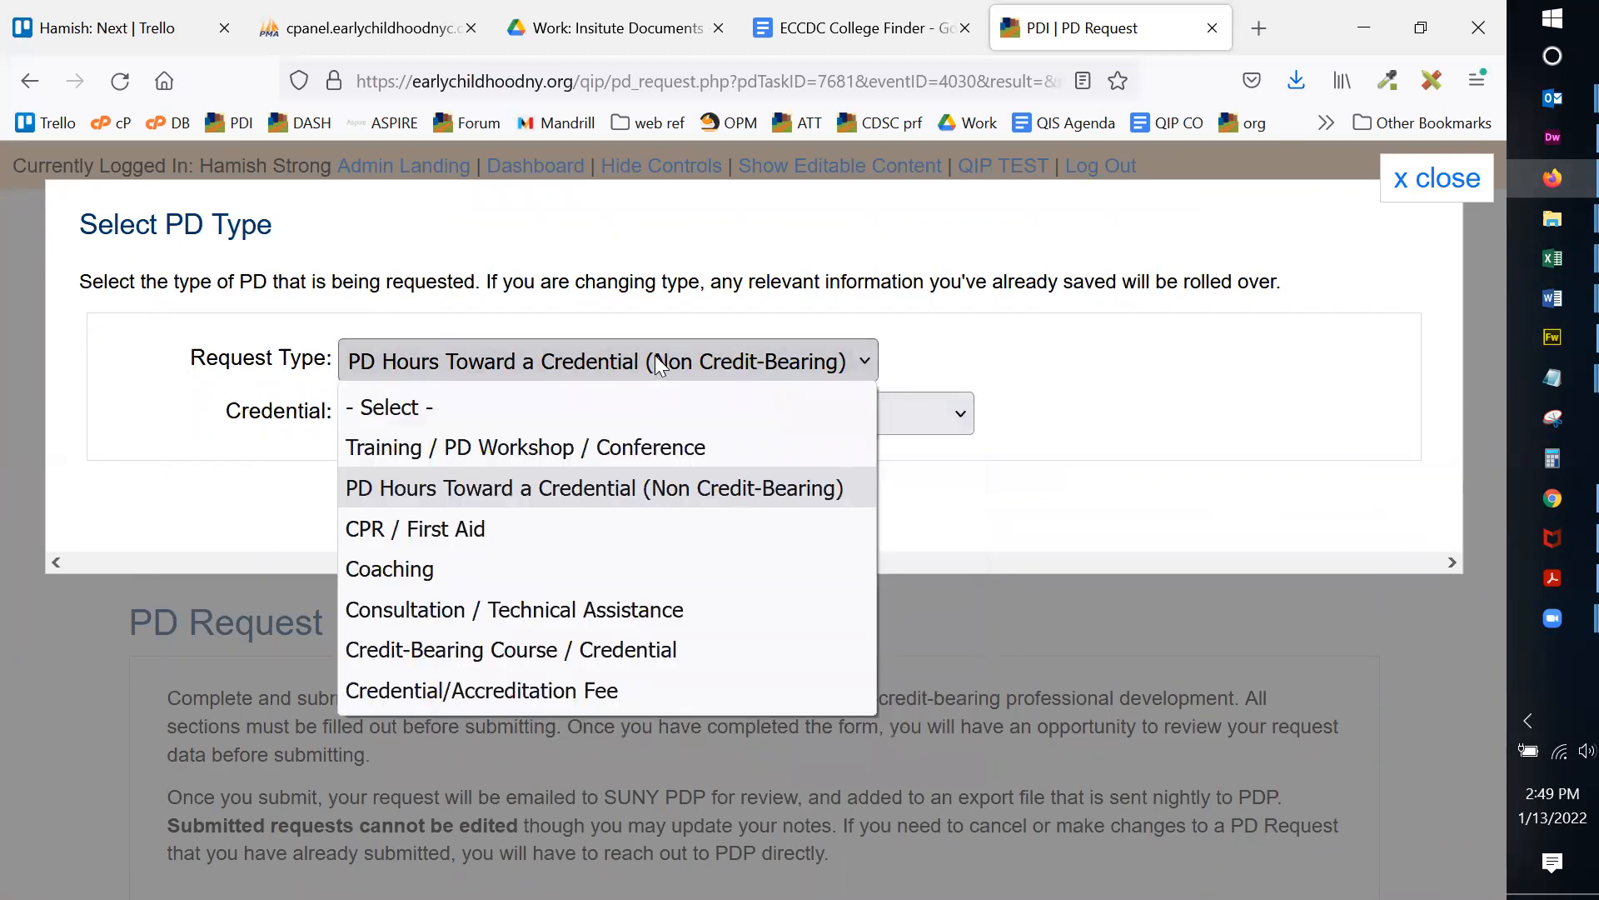
pyautogui.click(567, 448)
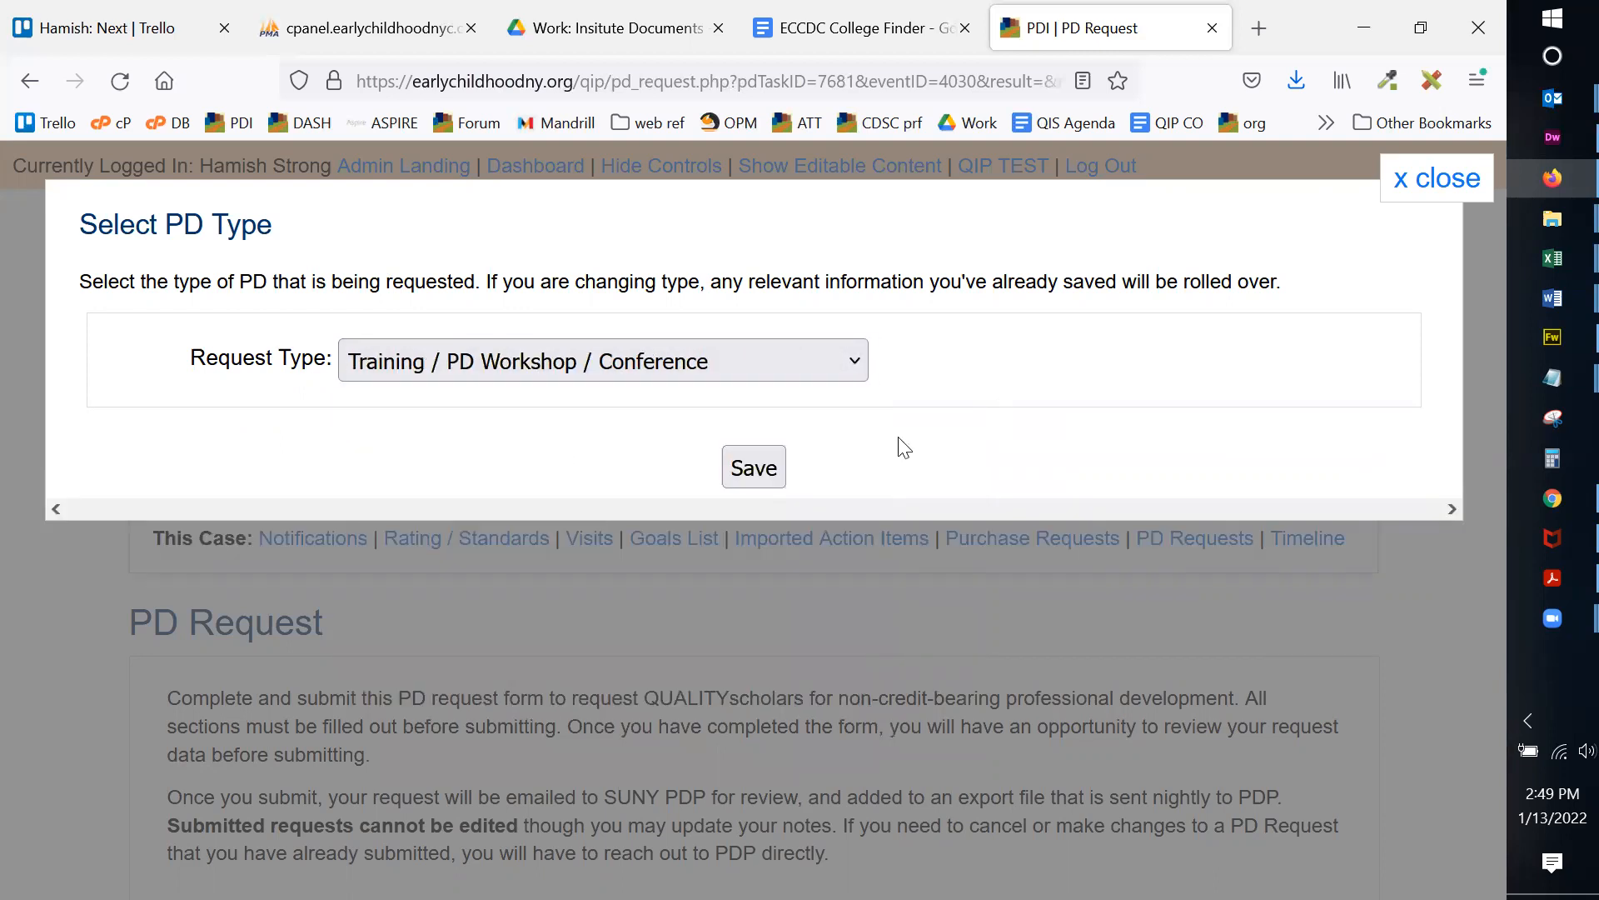
pyautogui.click(759, 469)
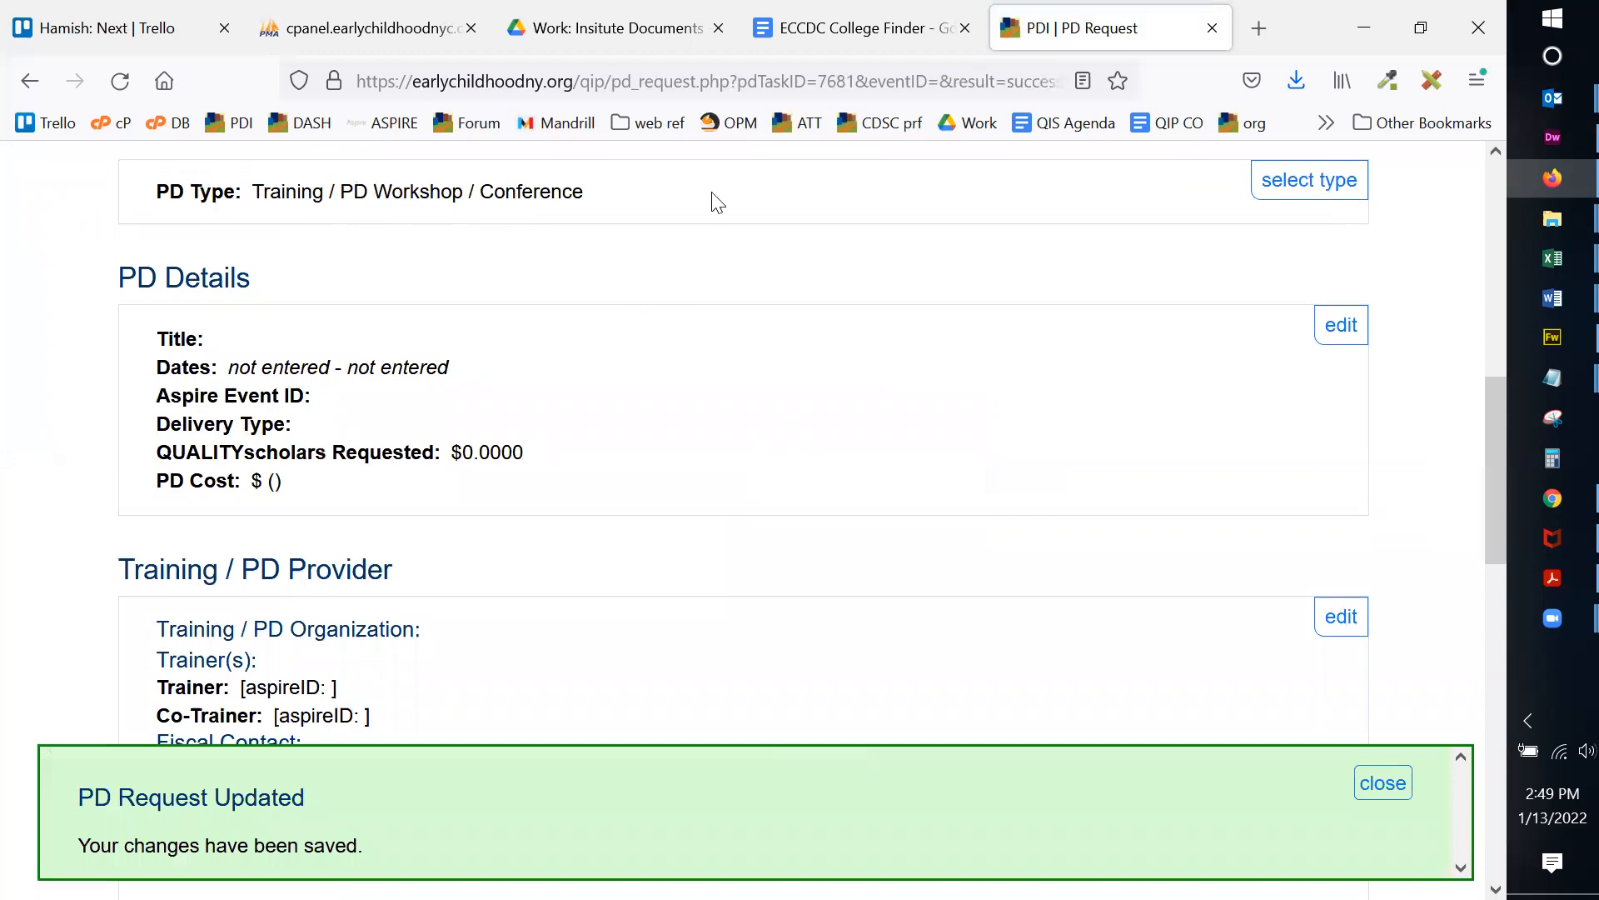
pyautogui.click(1386, 781)
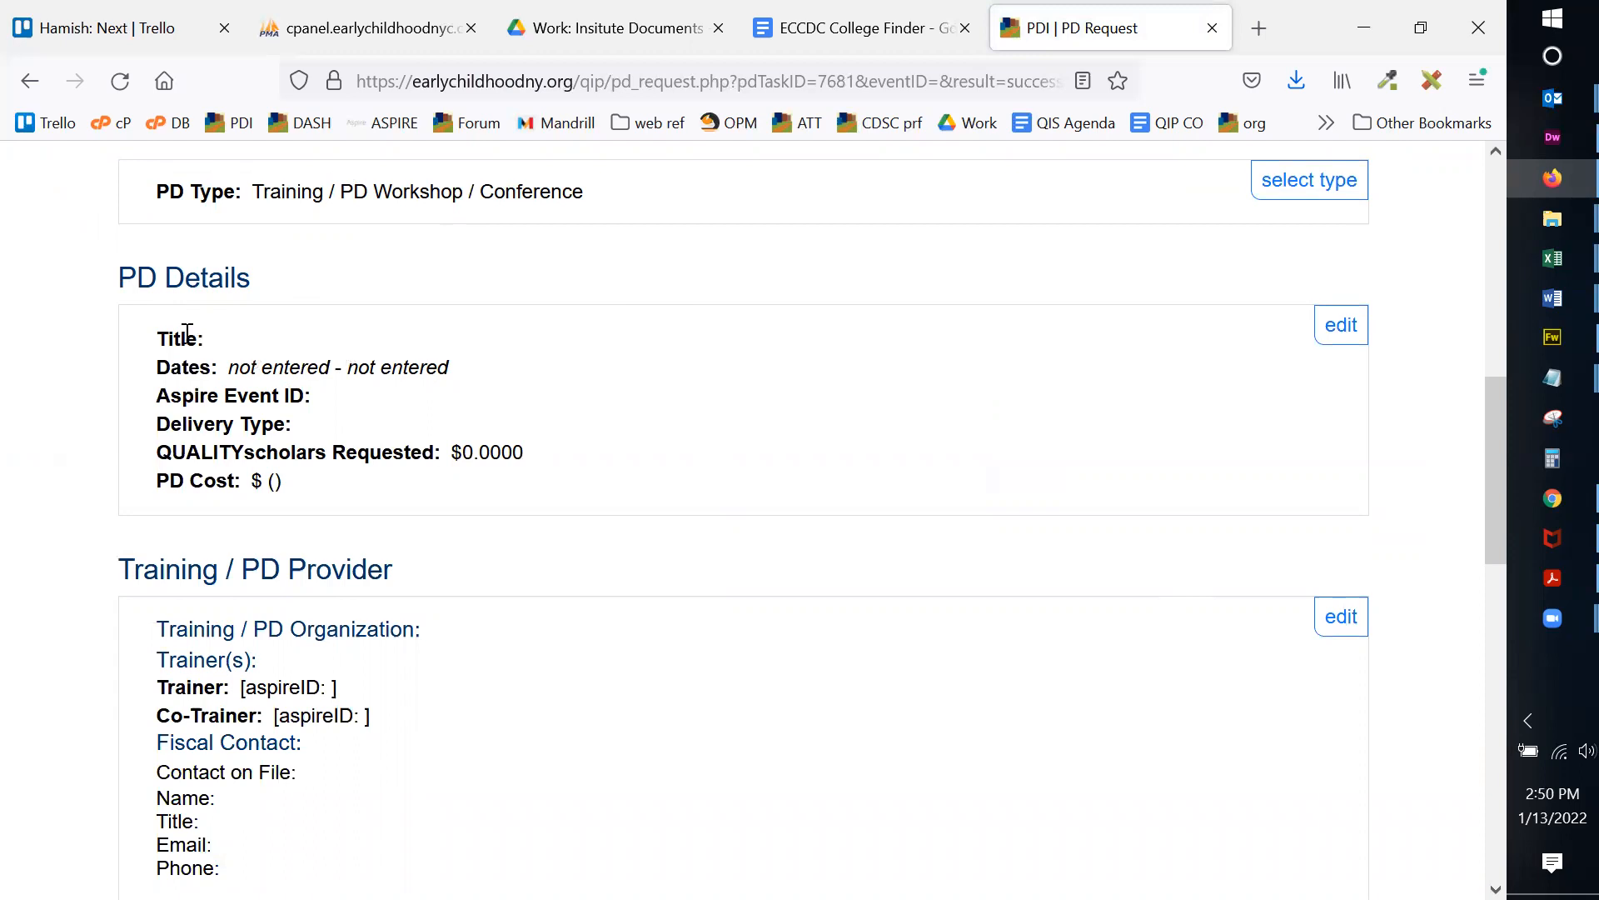
# Step: Enter the PD title 'The Blocks Experience' and Aspire Event ID ABCDE
pyautogui.click(1341, 327)
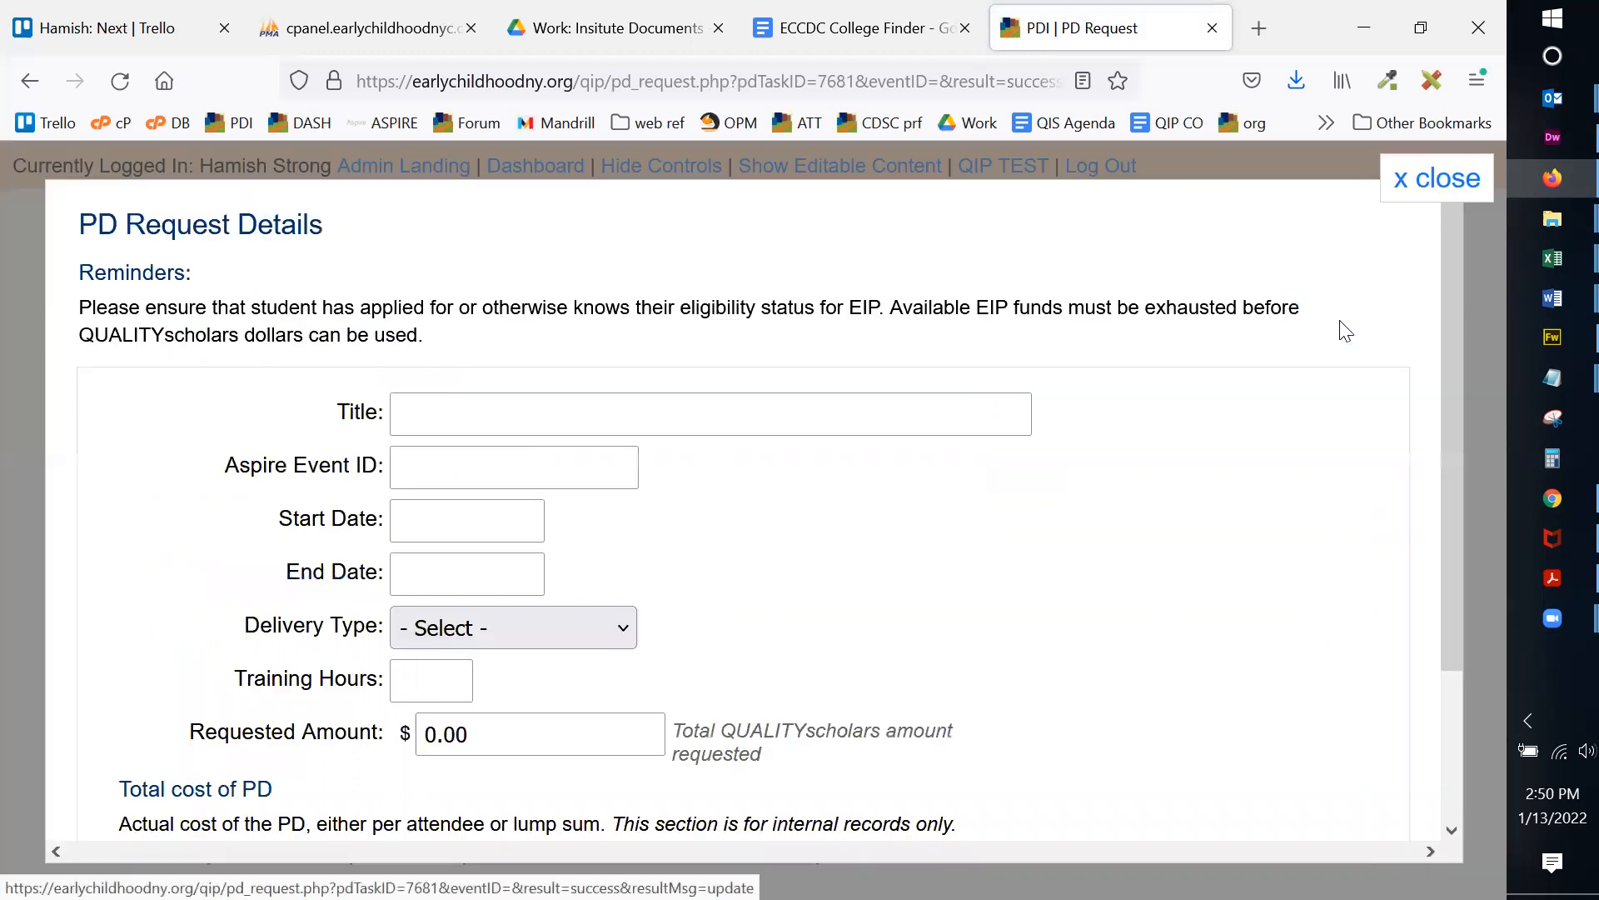
pyautogui.click(416, 414)
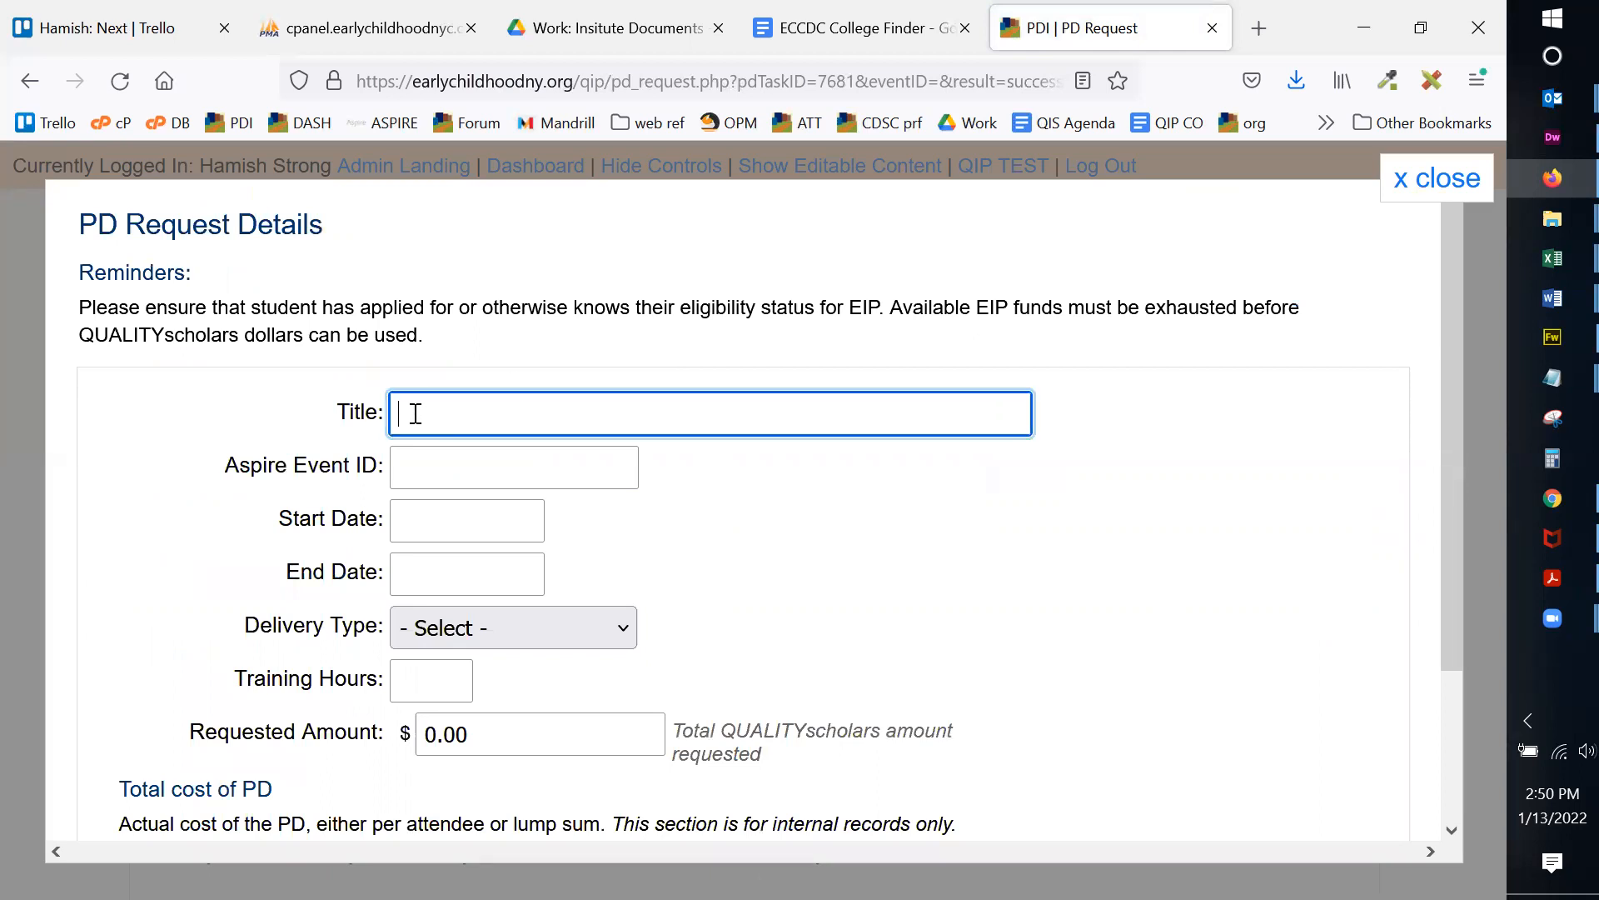
pyautogui.write('The')
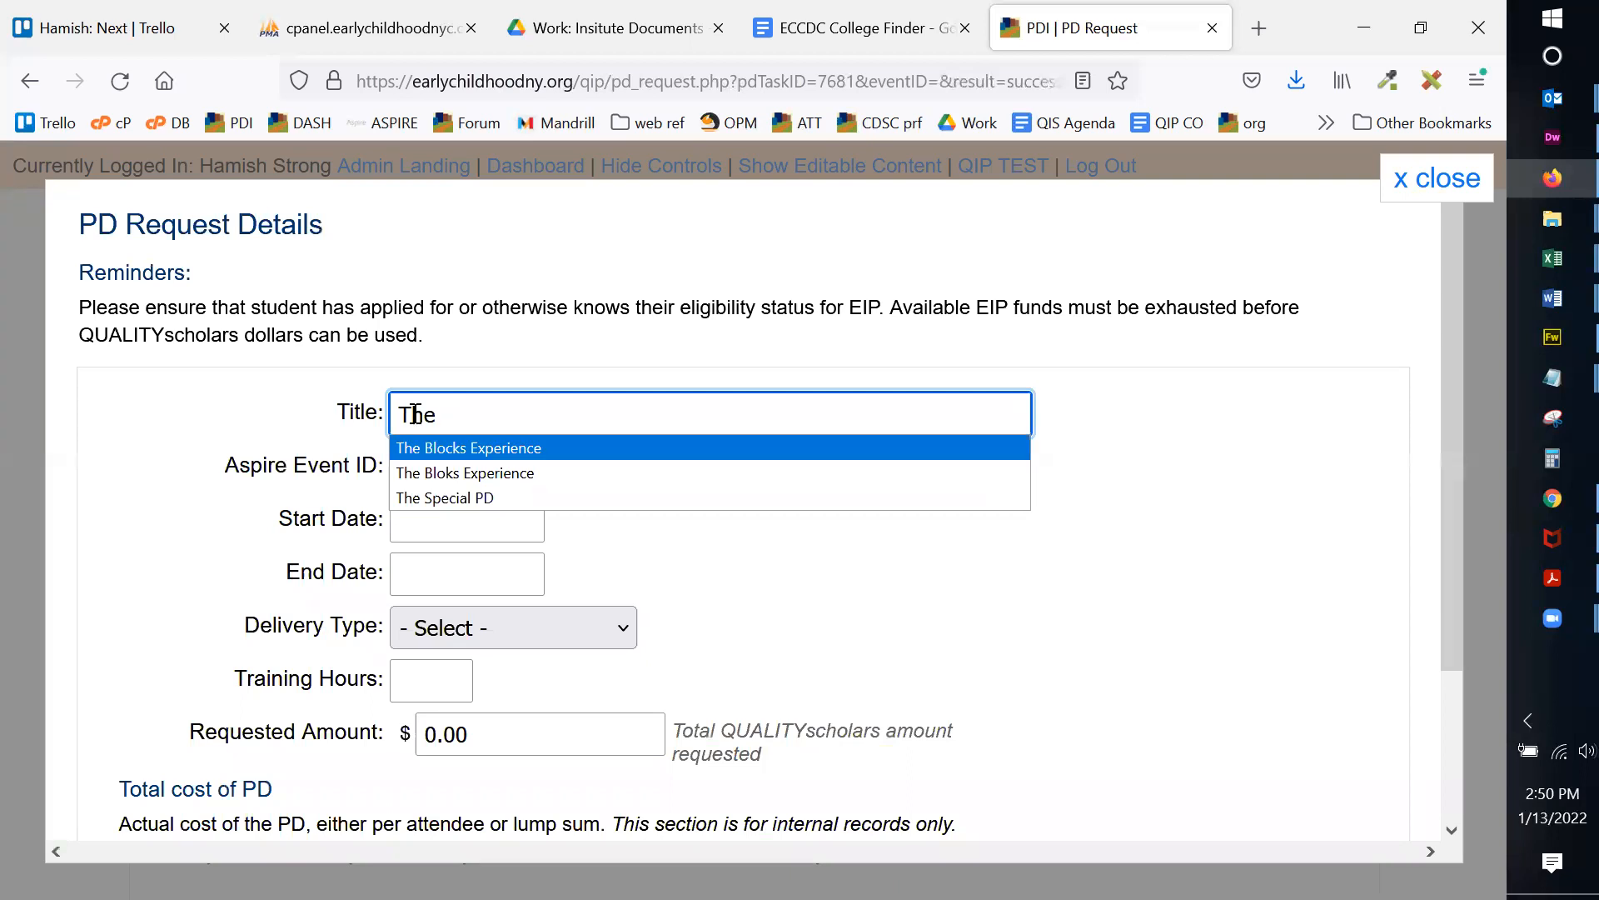
pyautogui.click(424, 447)
pyautogui.click(537, 469)
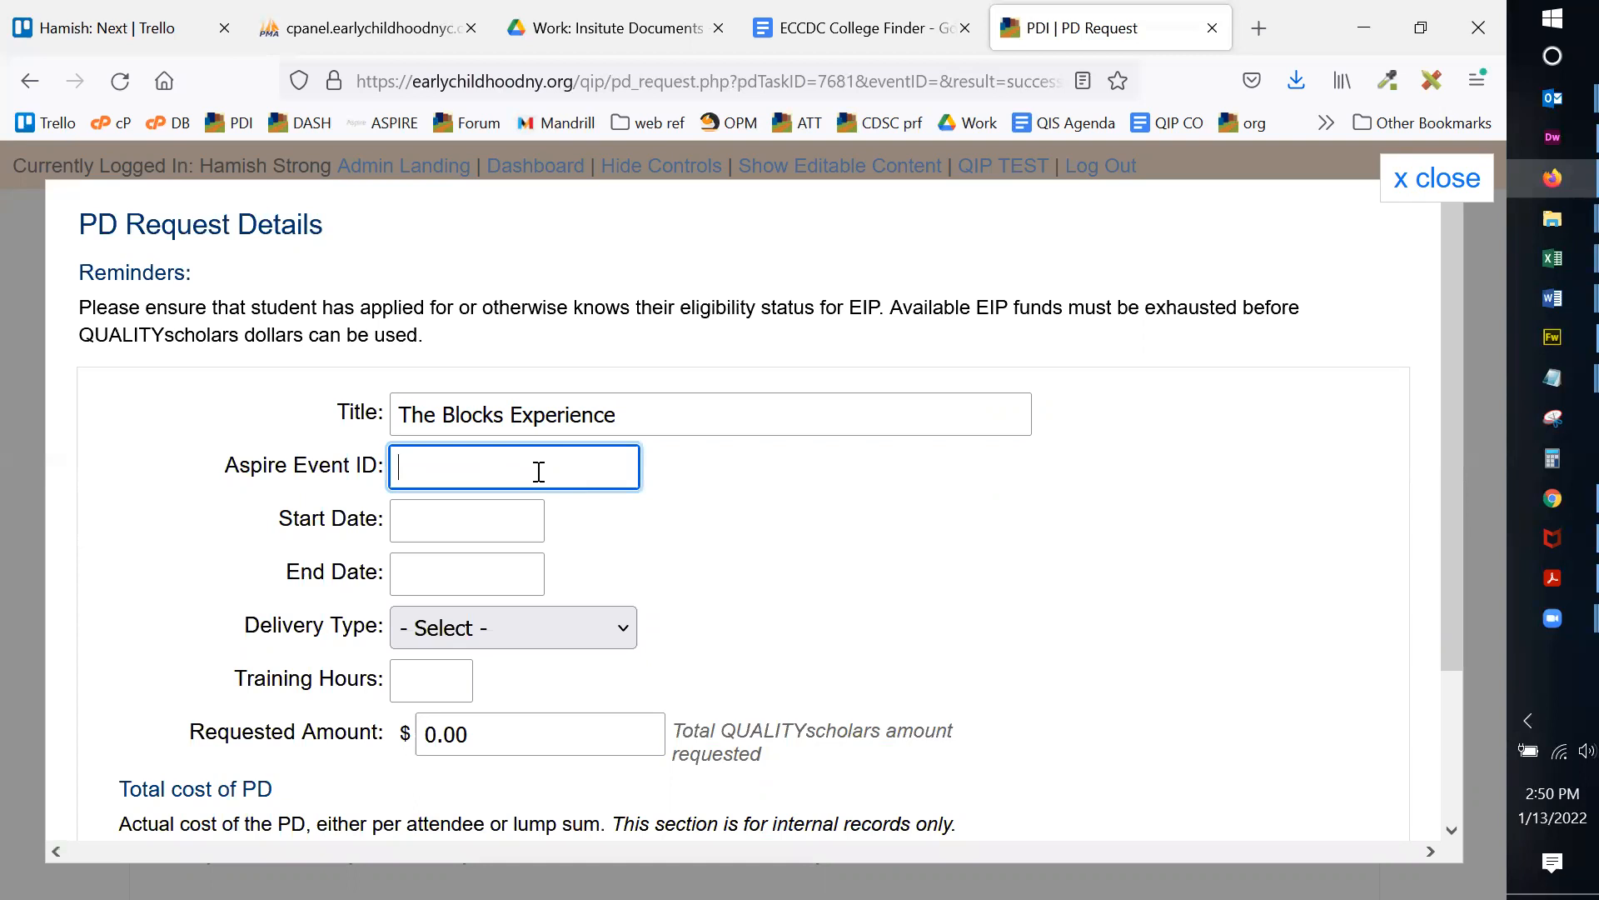
pyautogui.write('ABCDE')
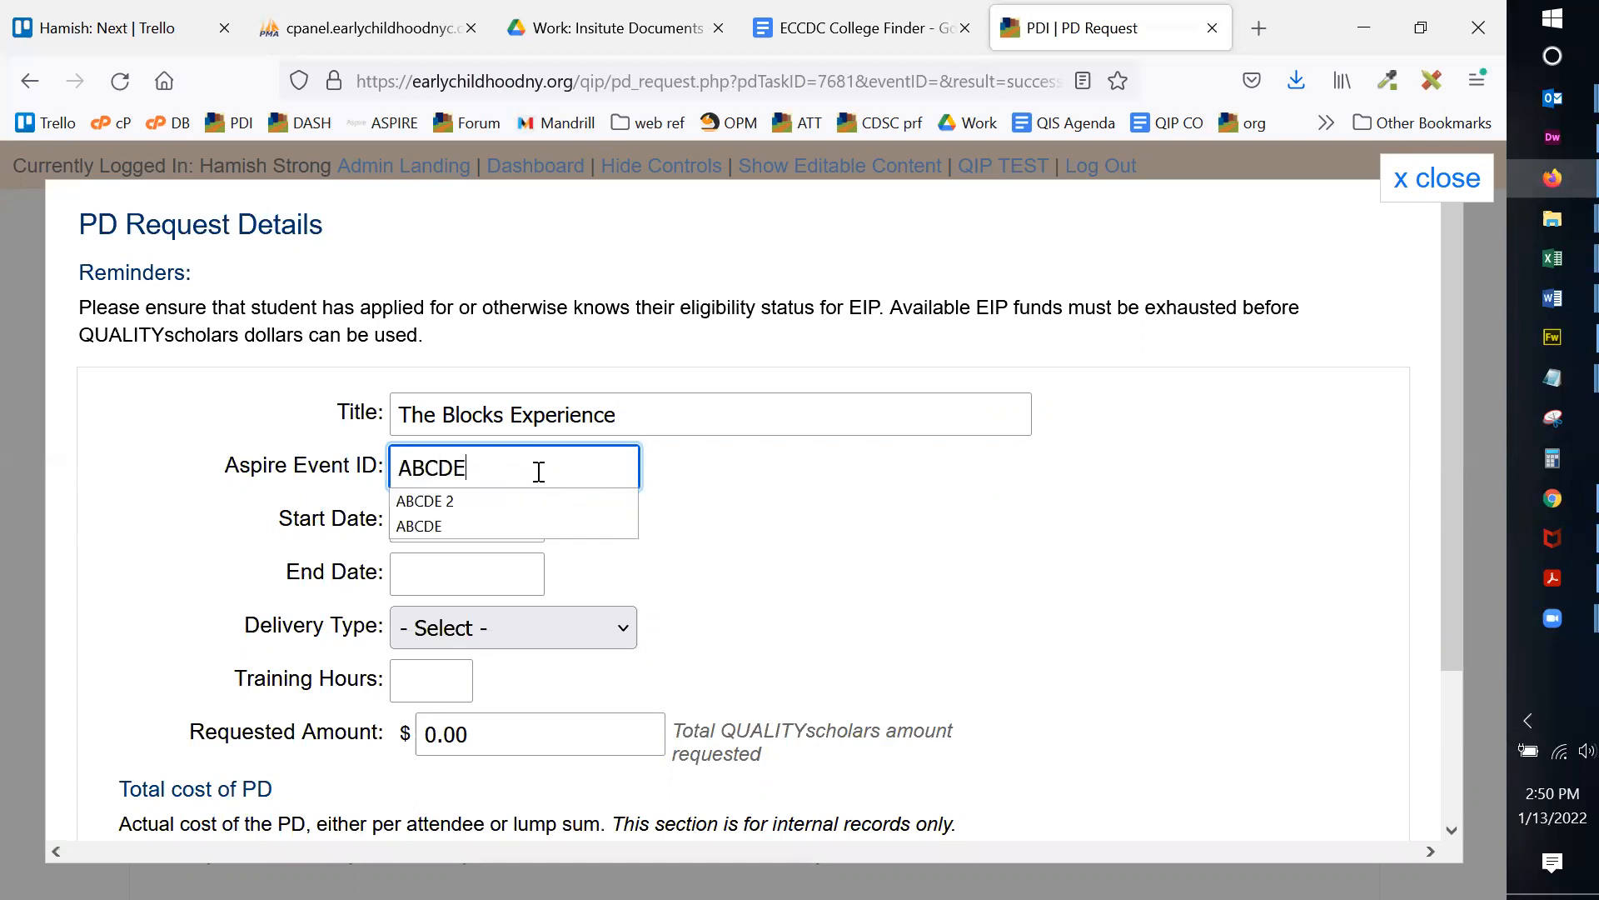
pyautogui.click(737, 475)
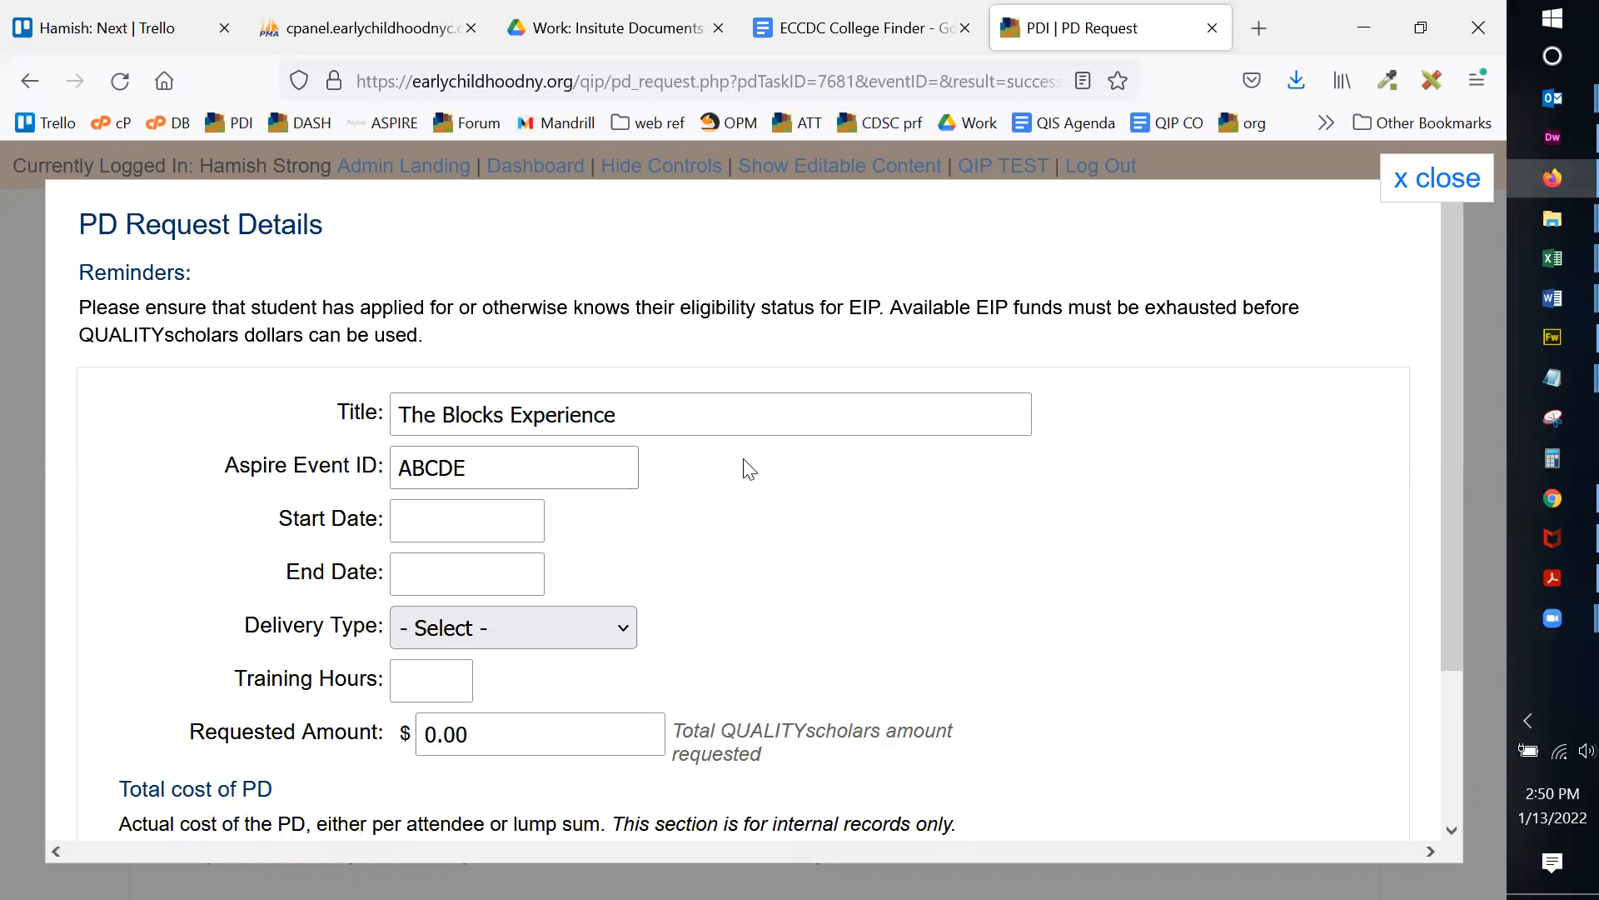
# Step: Set both the start and end dates to 01/31/2022
pyautogui.click(499, 518)
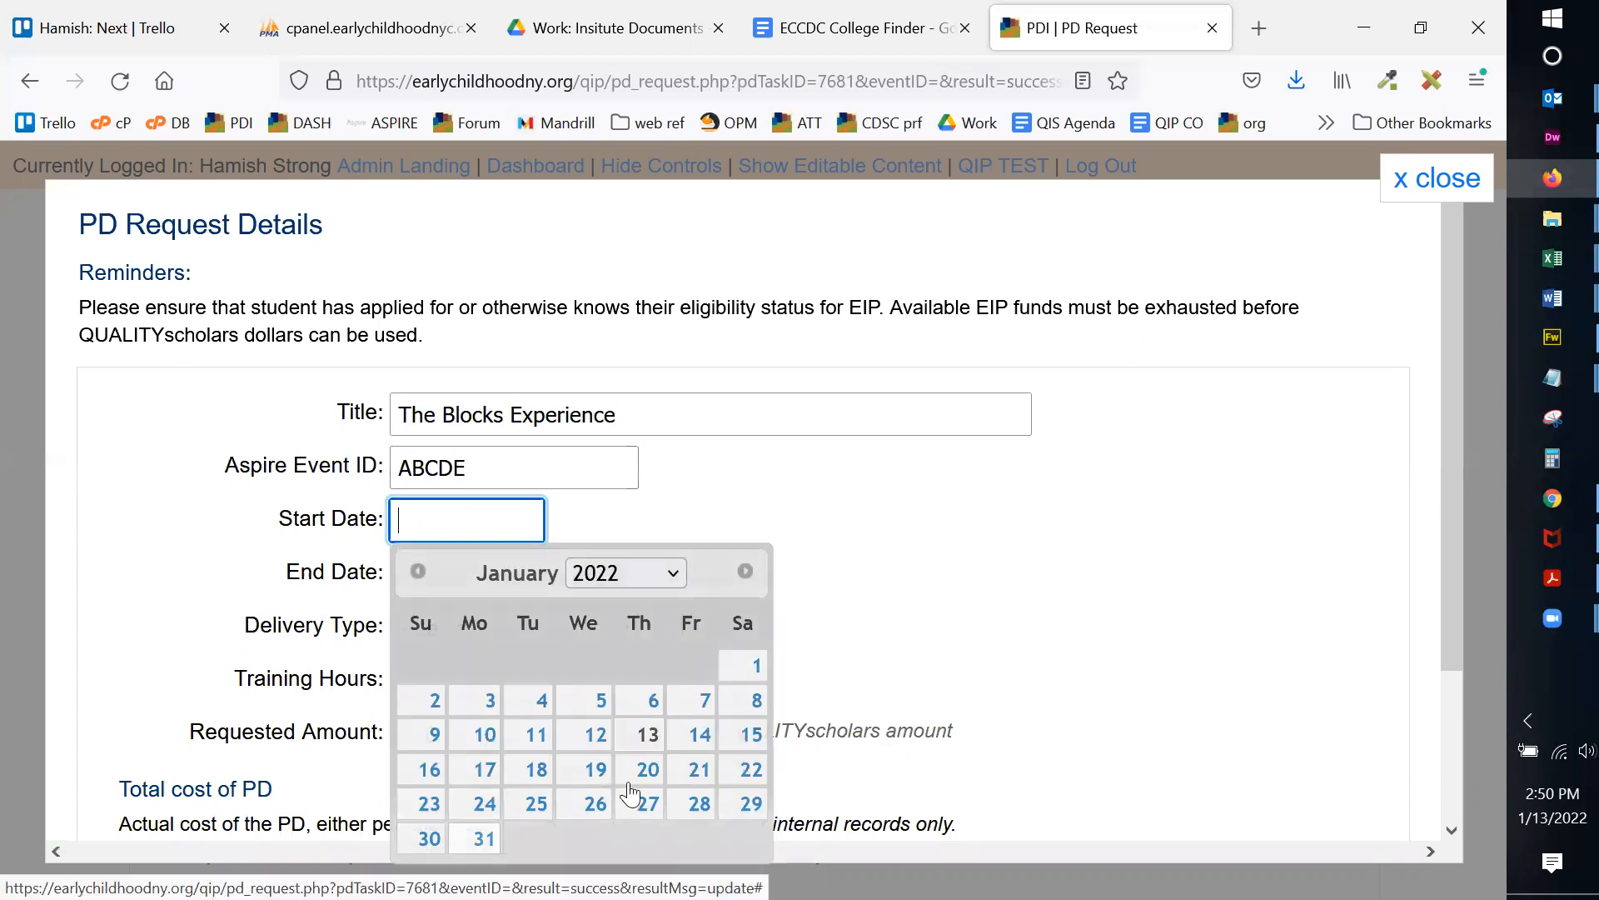
pyautogui.click(466, 835)
pyautogui.scroll(-2, 620, 500)
pyautogui.click(454, 439)
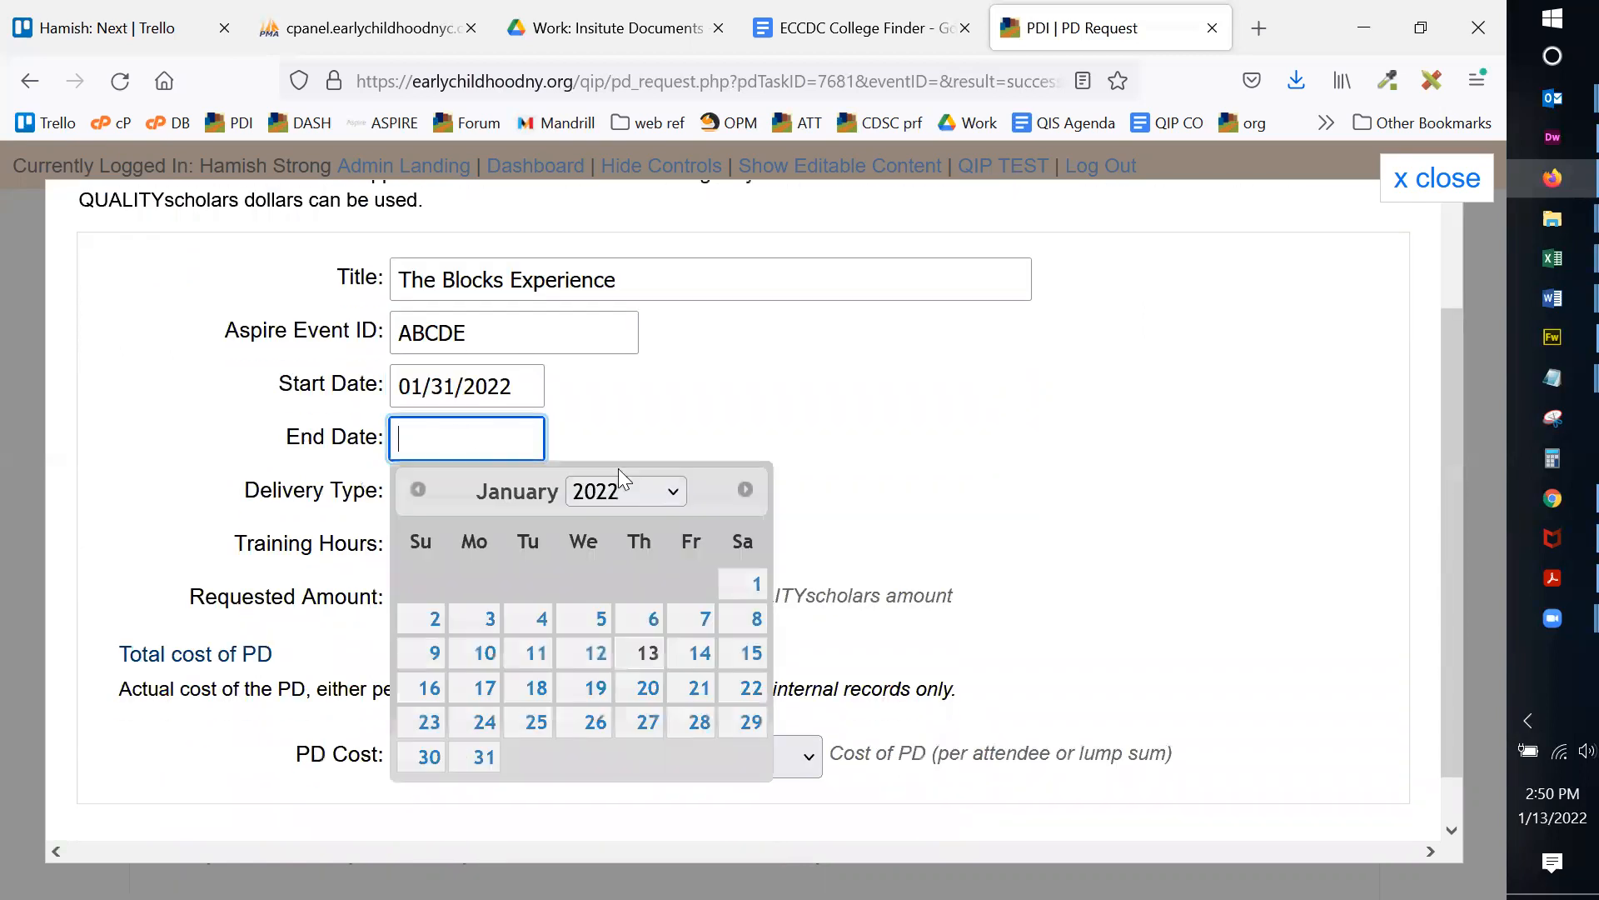
pyautogui.click(476, 757)
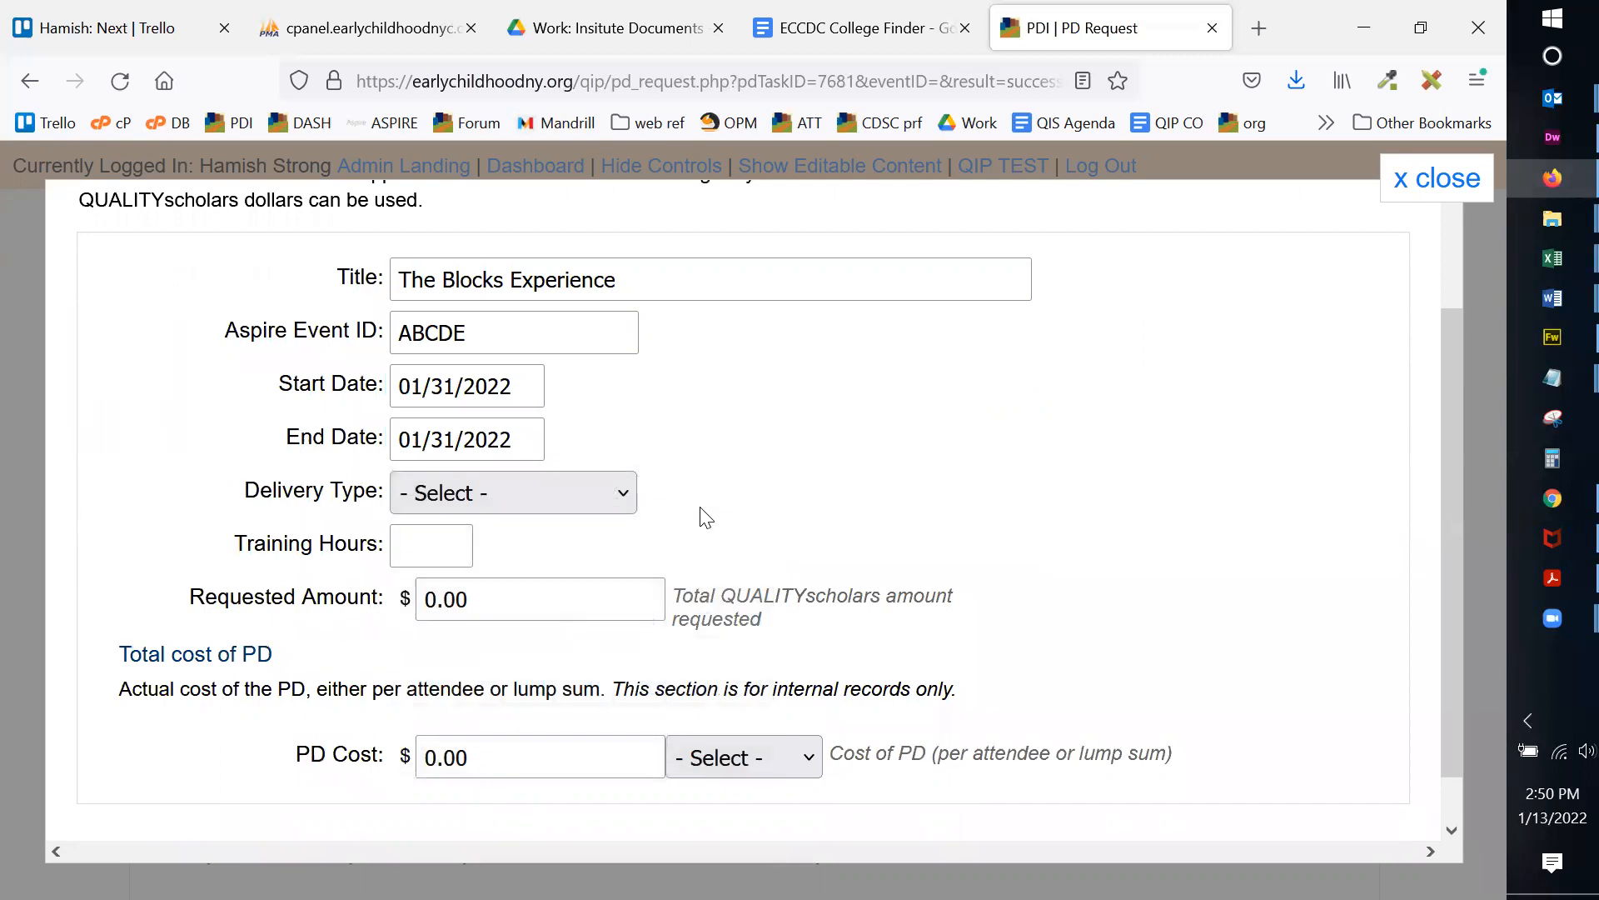
pyautogui.click(626, 492)
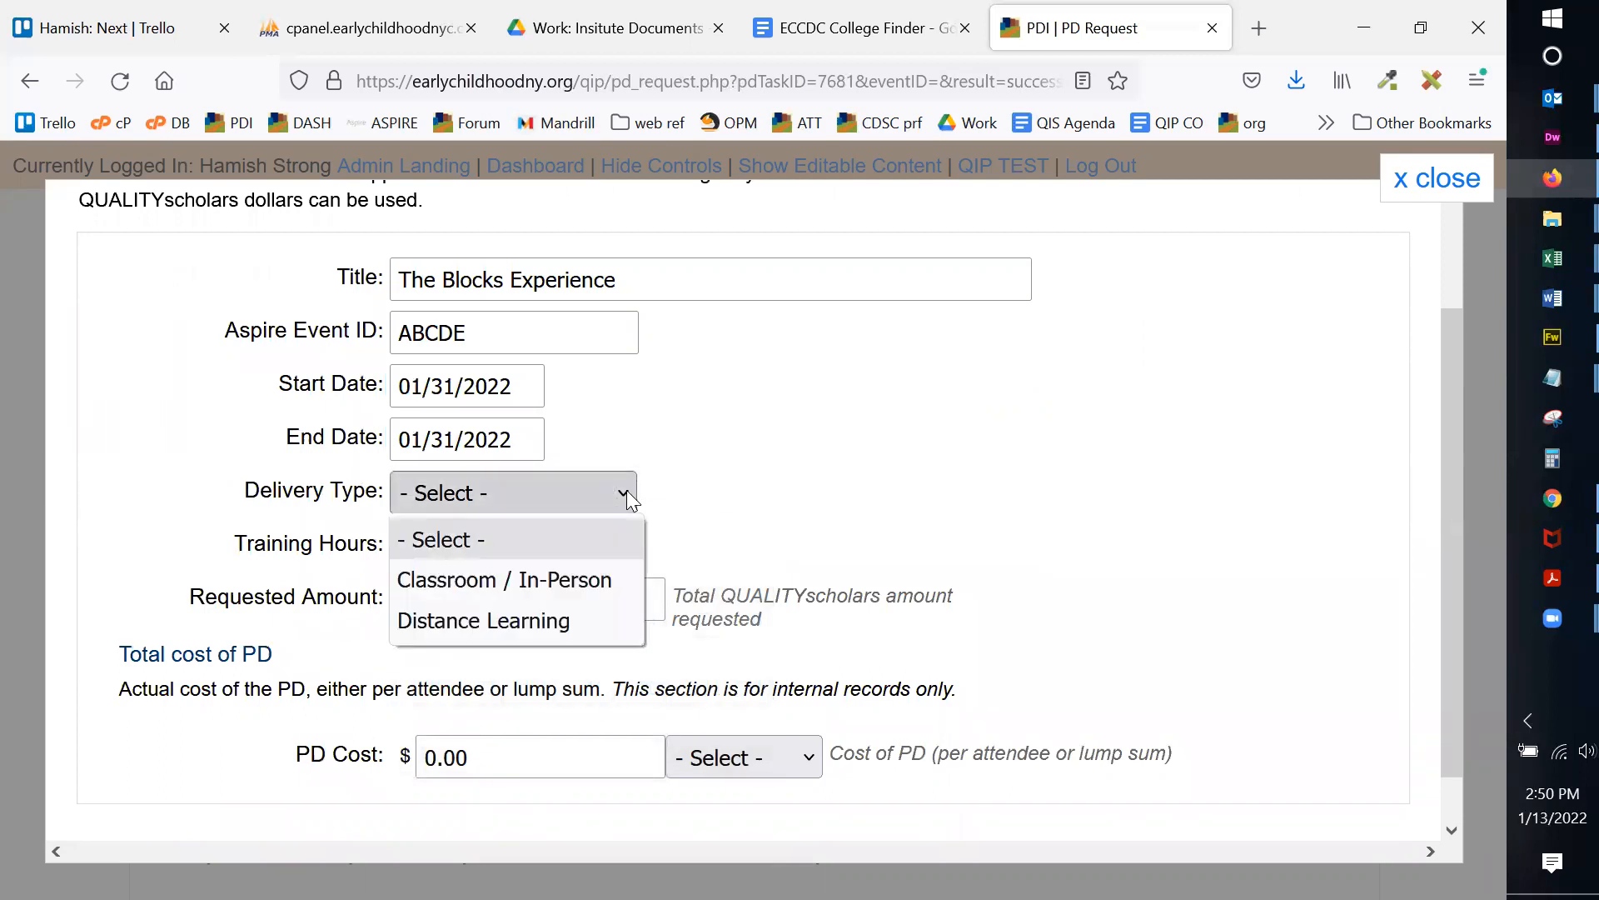
# Step: Set Classroom / In-Person delivery, 4 training hours, and a requested amount of 200.00
pyautogui.click(590, 576)
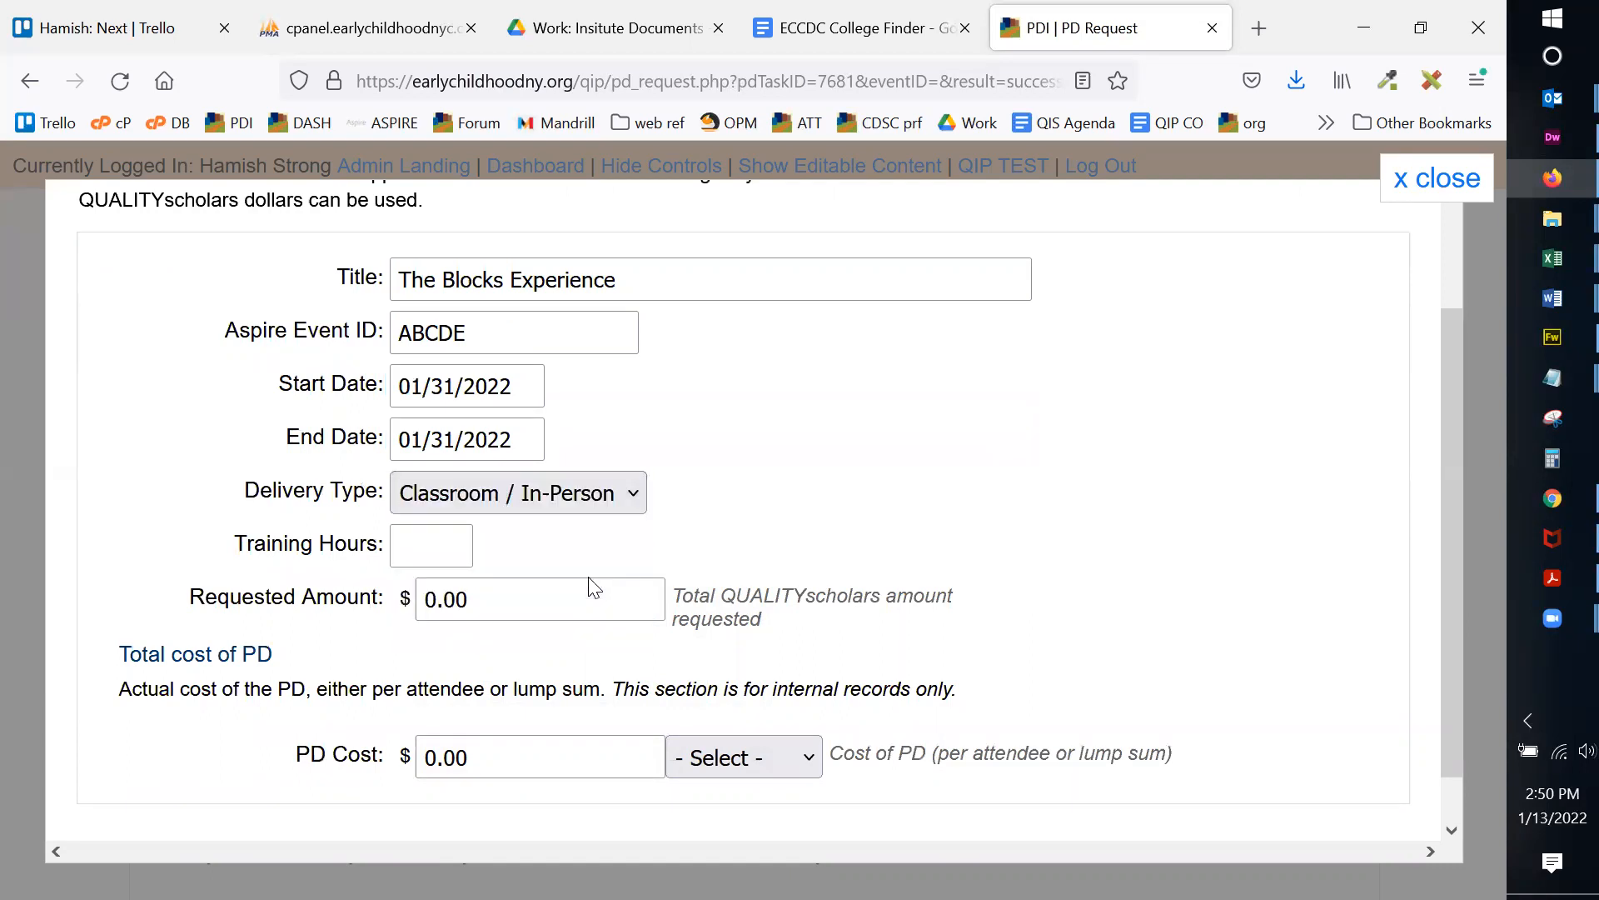
pyautogui.scroll(-1, 469, 506)
pyautogui.click(441, 498)
pyautogui.write('4')
pyautogui.click(966, 377)
pyautogui.click(424, 545)
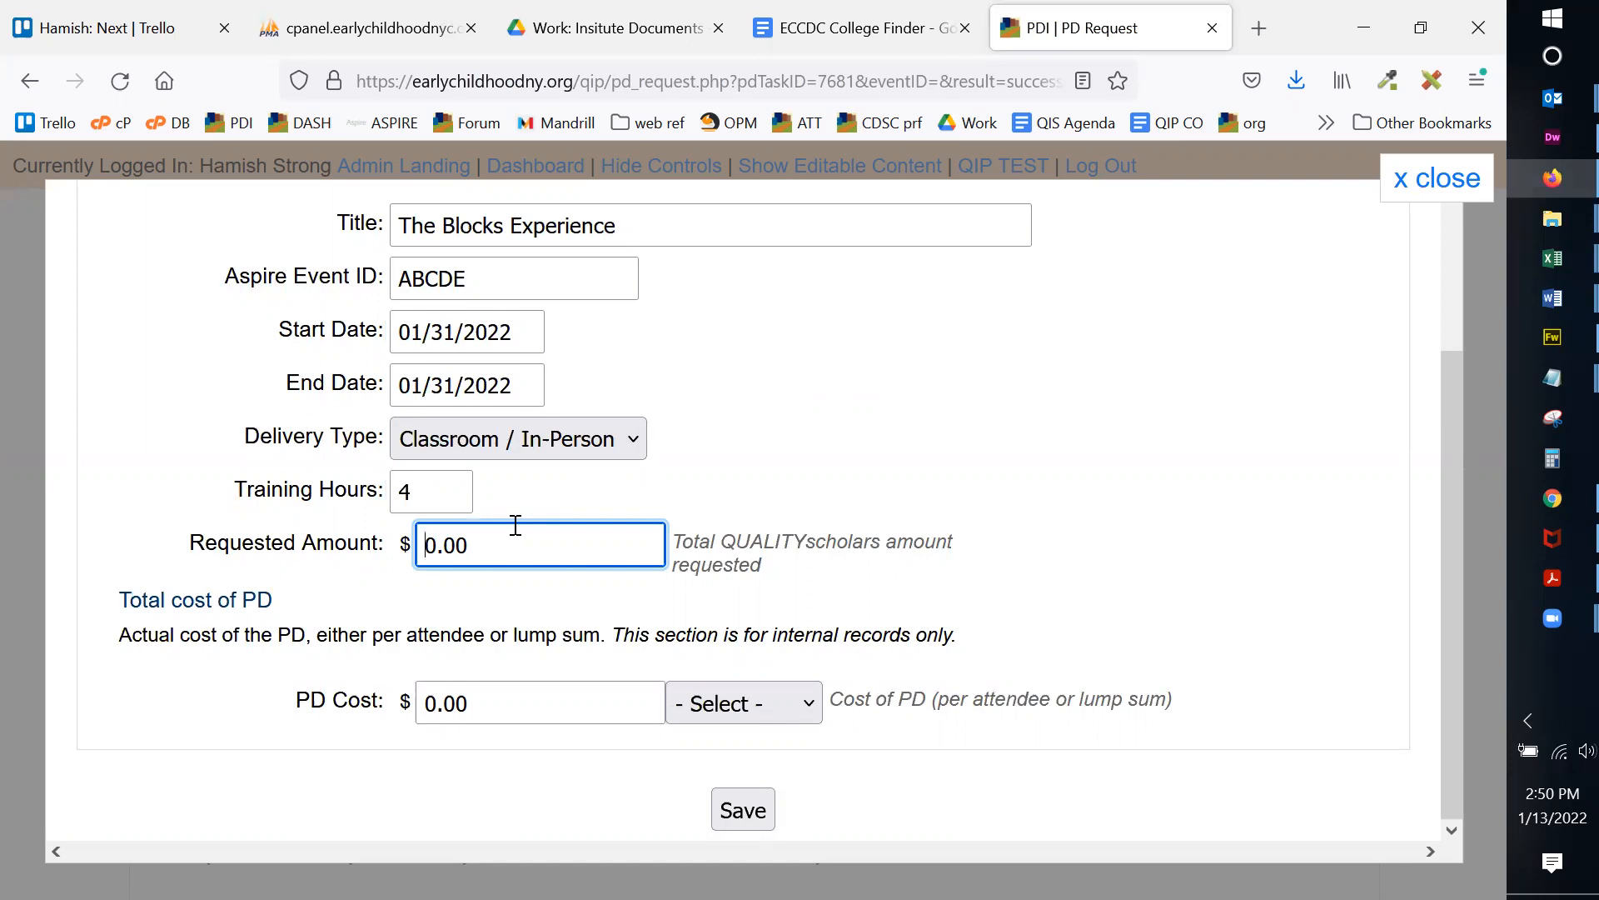
pyautogui.write('20')
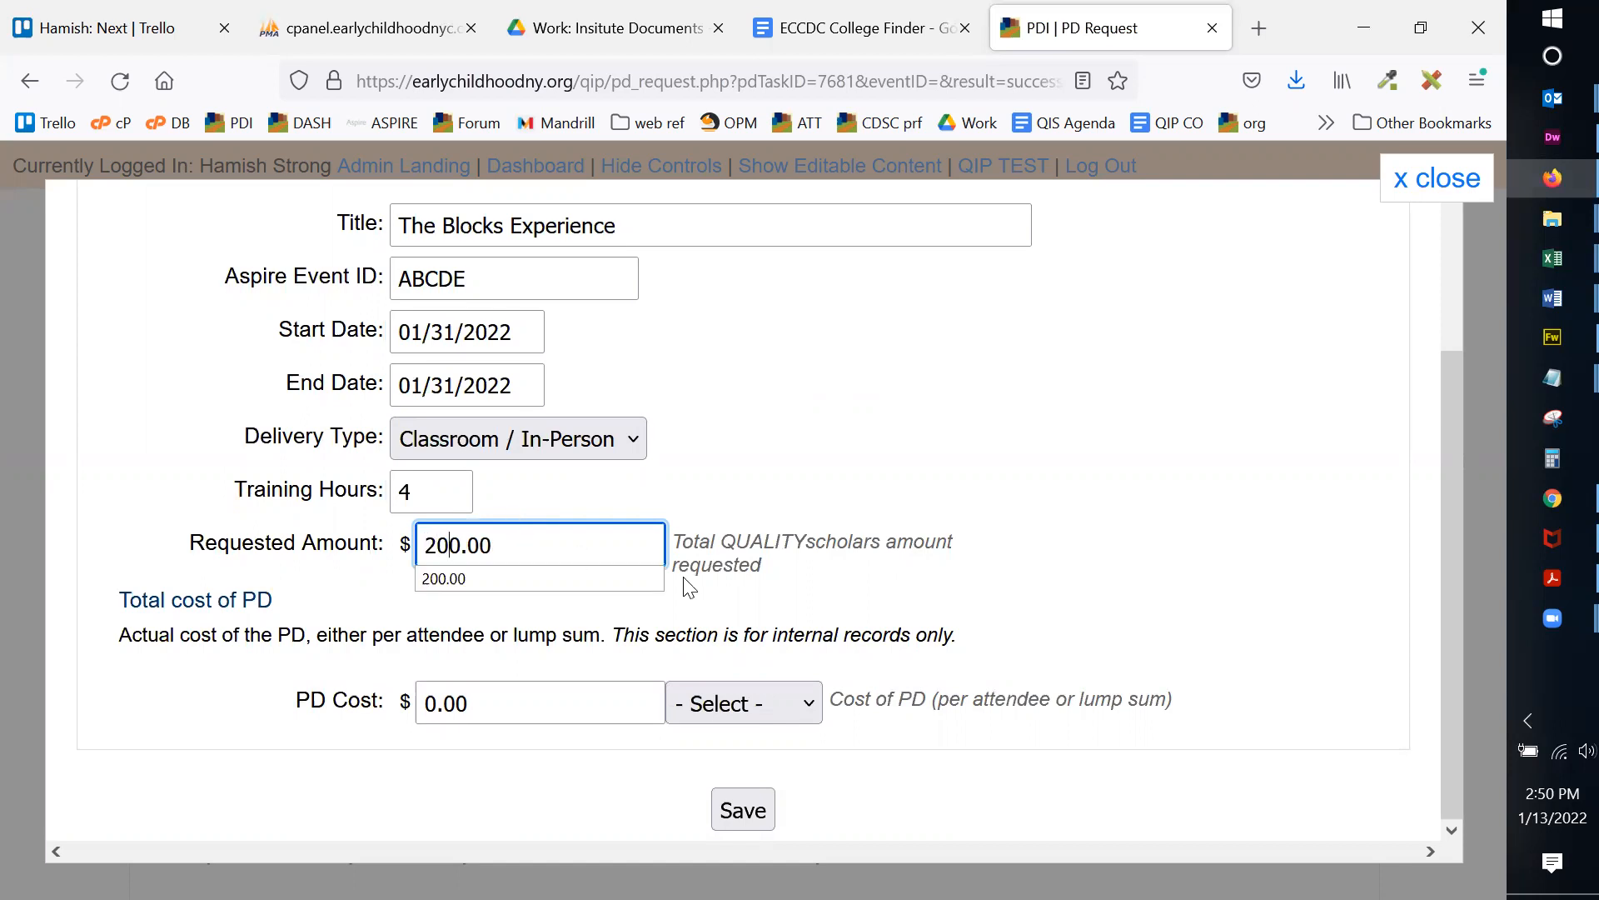
pyautogui.click(855, 574)
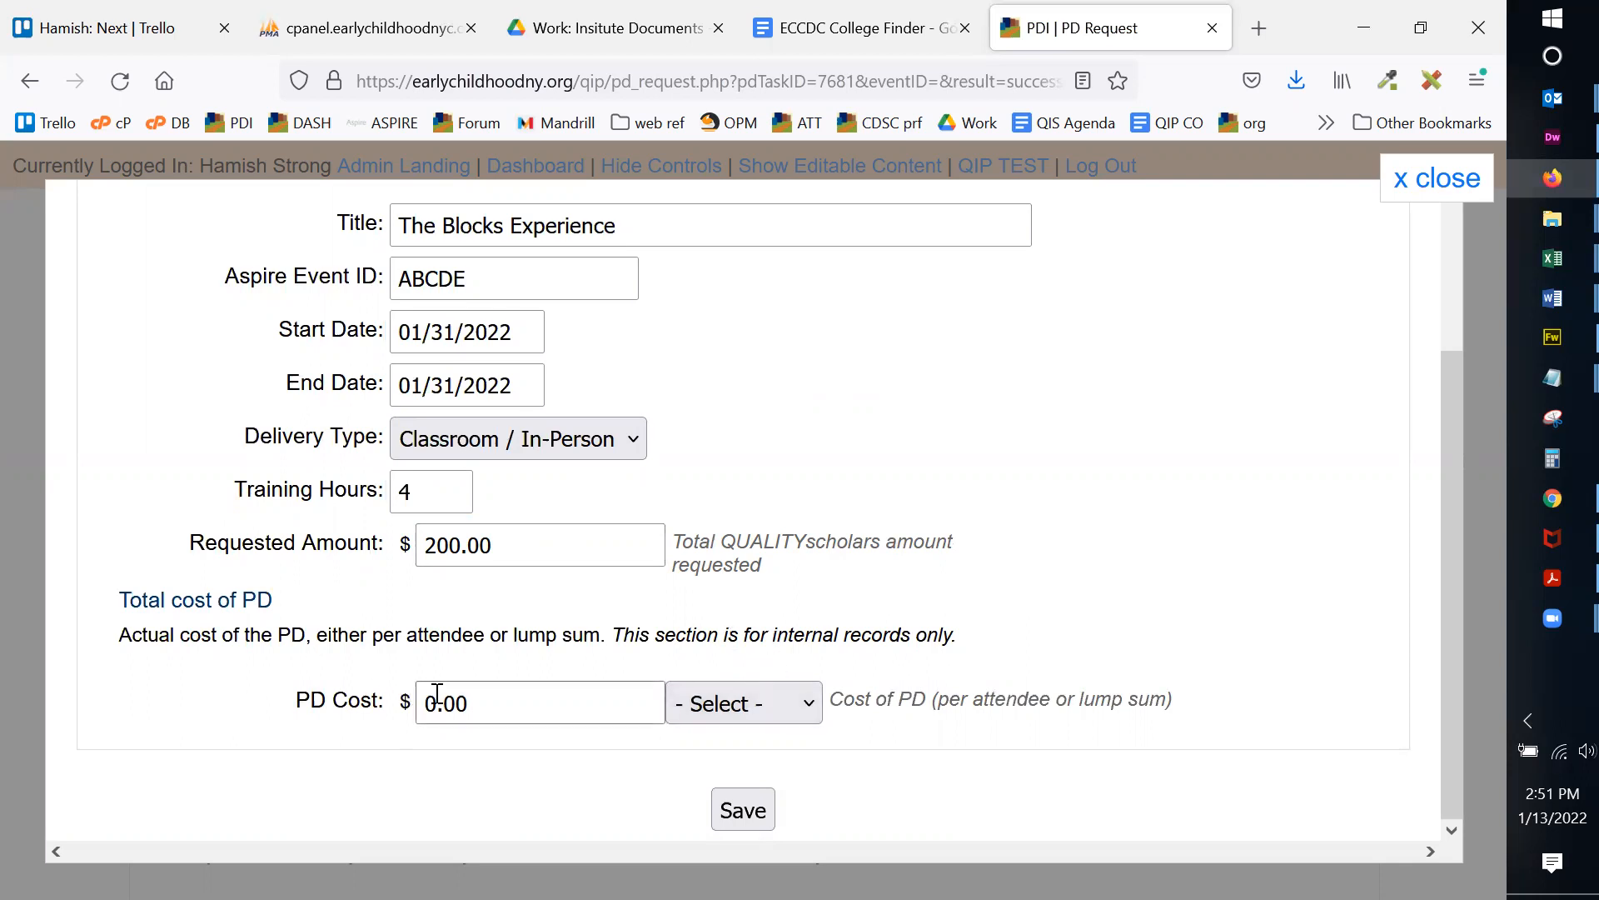
# Step: Set the PD cost to 50.00 Per Attendee and save the PD details
pyautogui.click(745, 705)
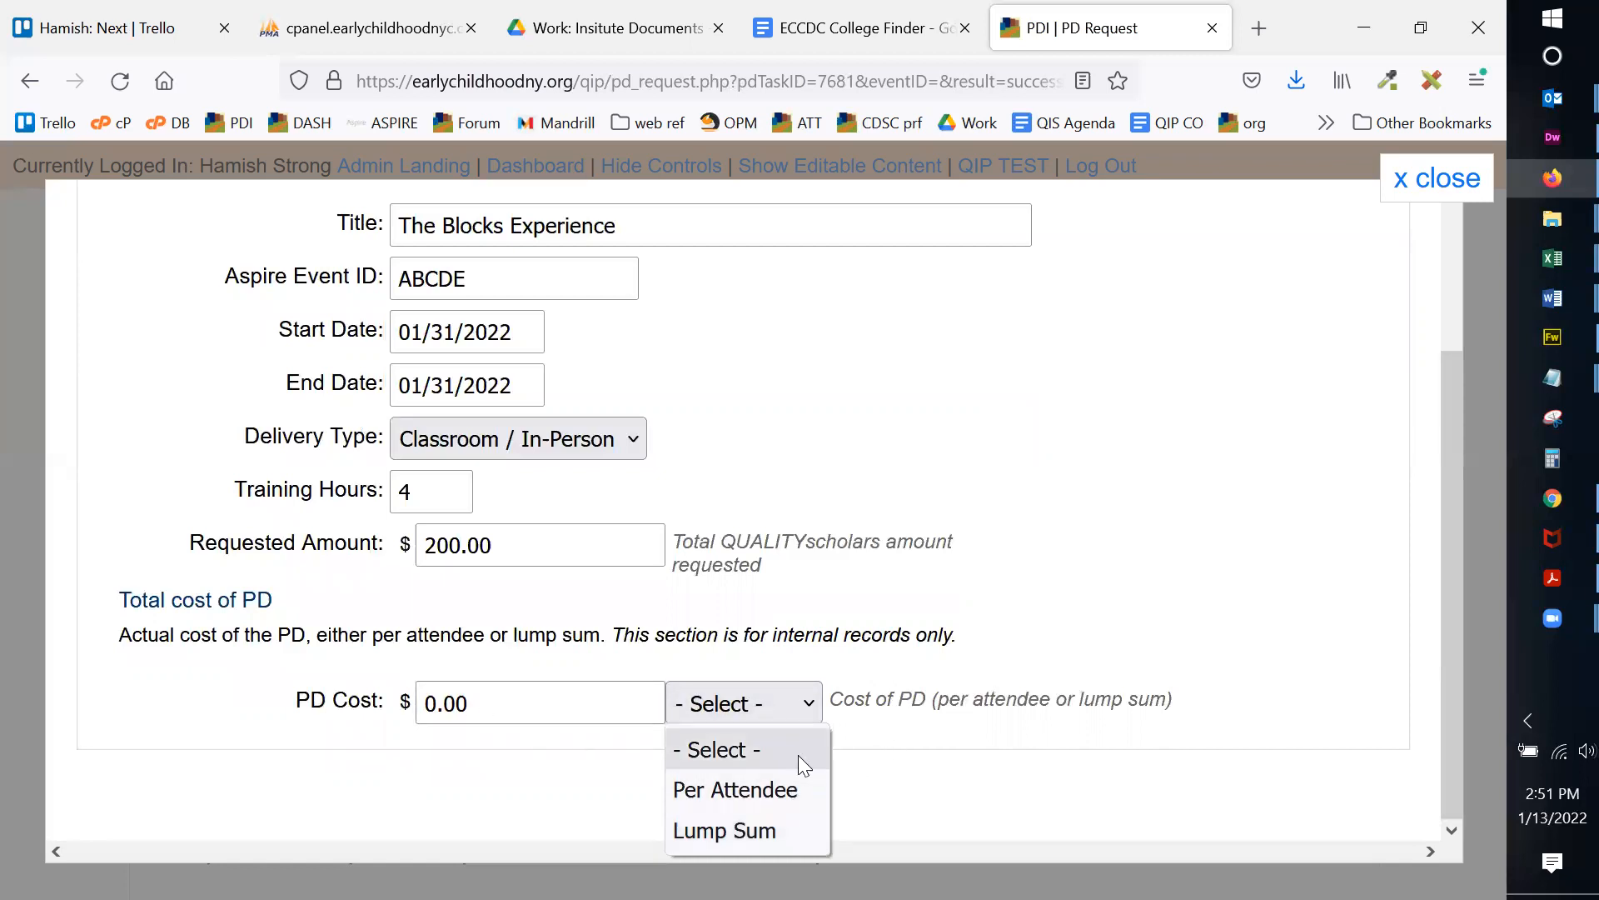
pyautogui.click(786, 790)
pyautogui.click(426, 699)
pyautogui.write('5')
pyautogui.click(945, 662)
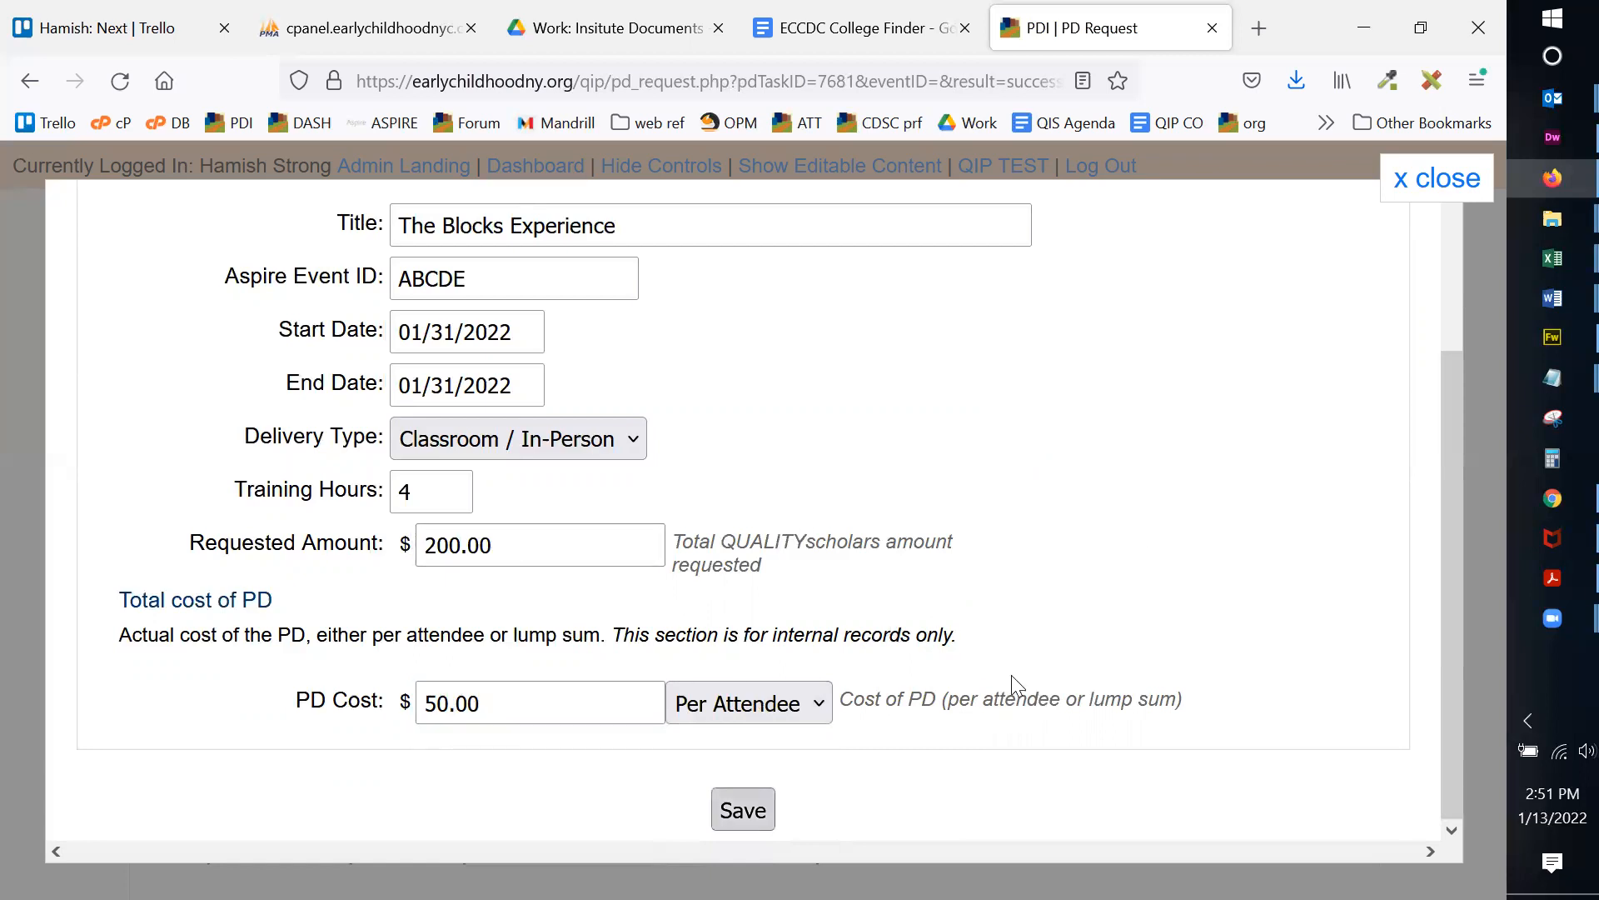
pyautogui.click(743, 807)
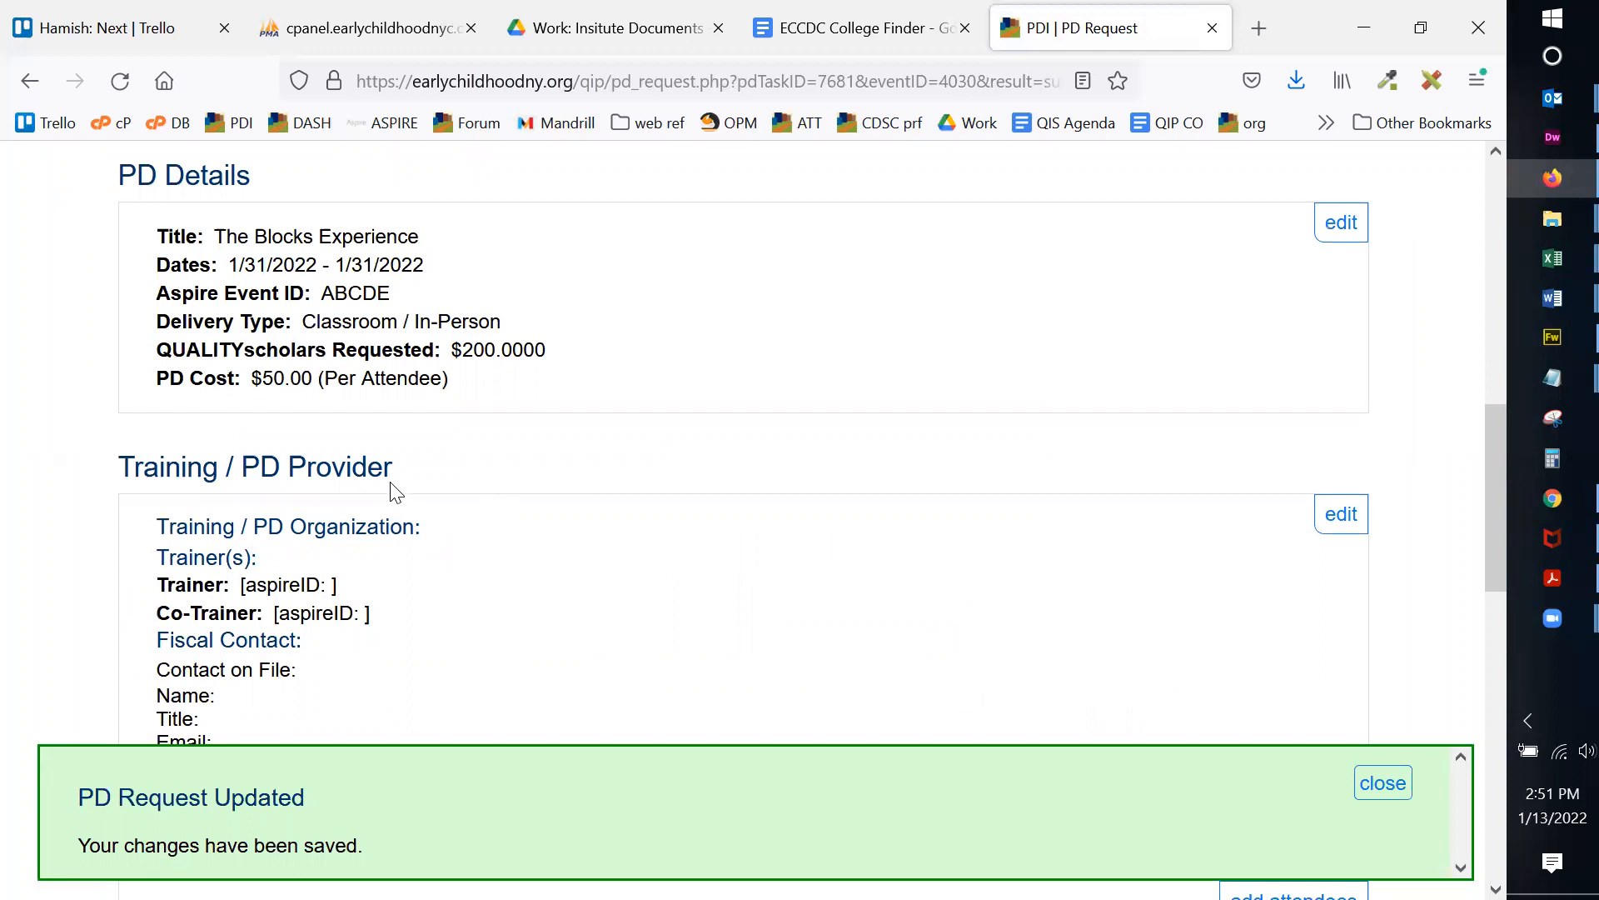
pyautogui.click(1371, 784)
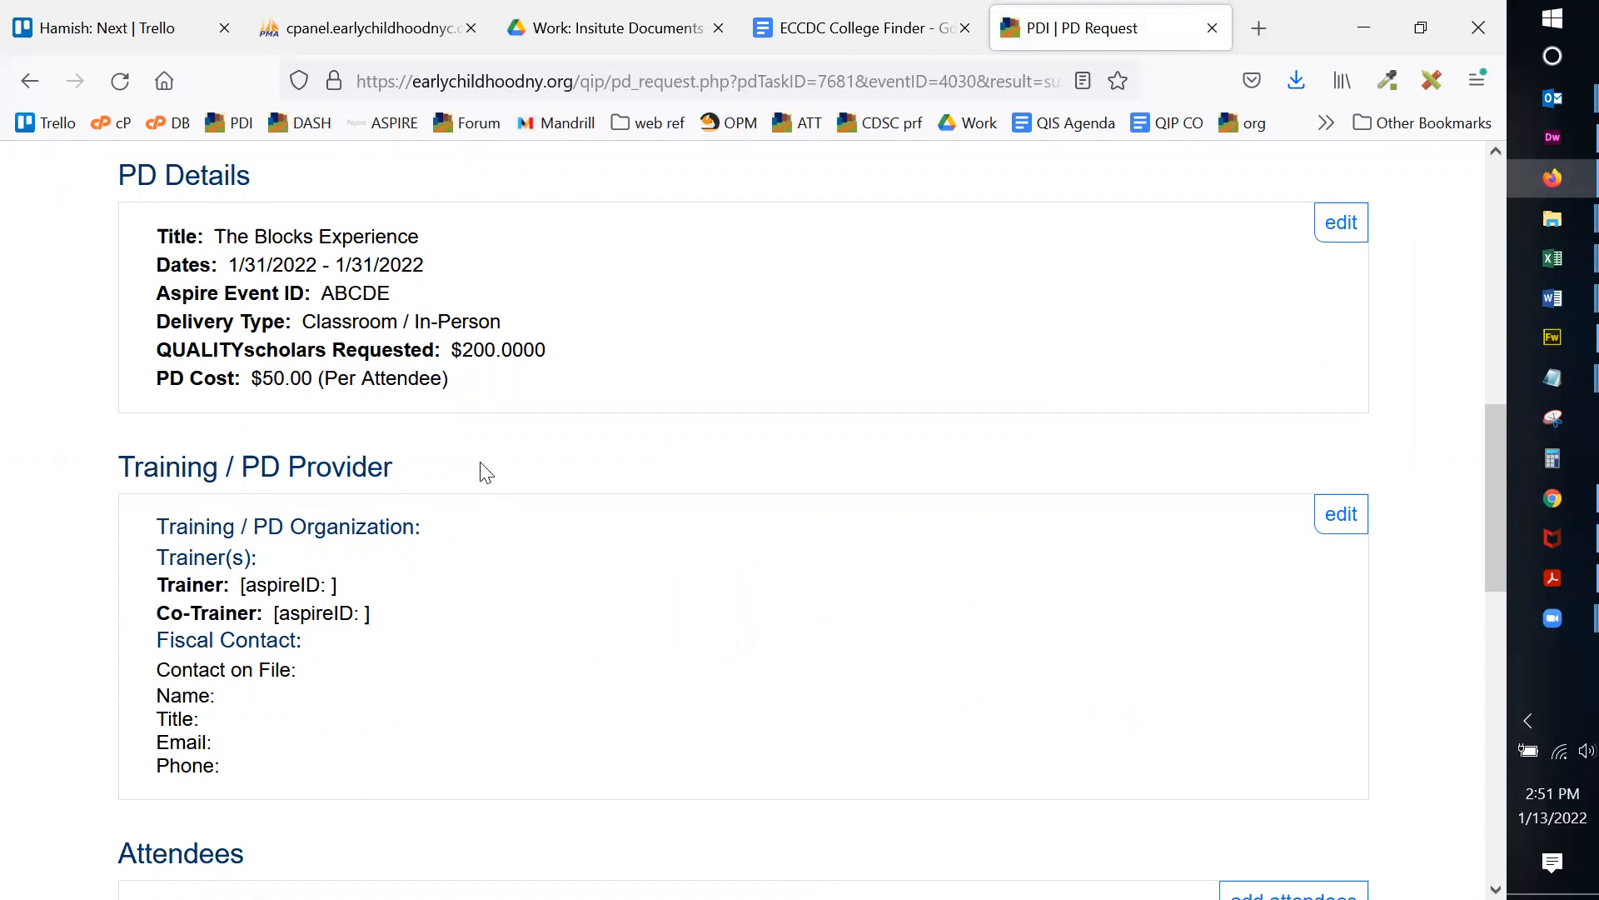
pyautogui.scroll(-2, 1426, 433)
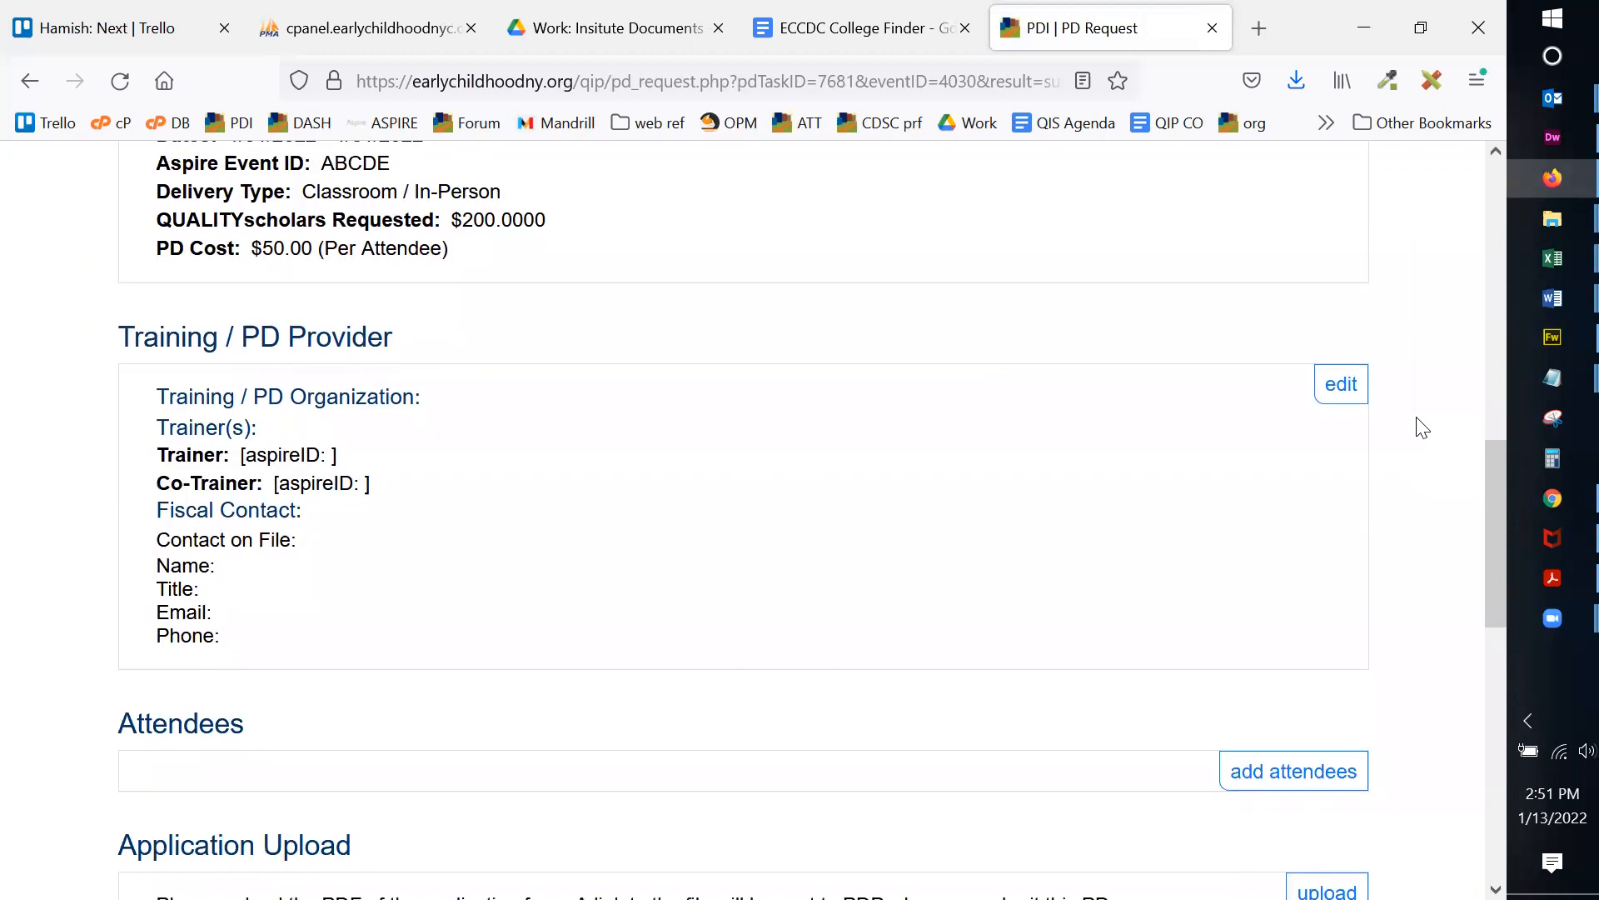
# Step: Choose AAA TEST QUALITYscholars Vendor as the approved training organization
pyautogui.click(1344, 399)
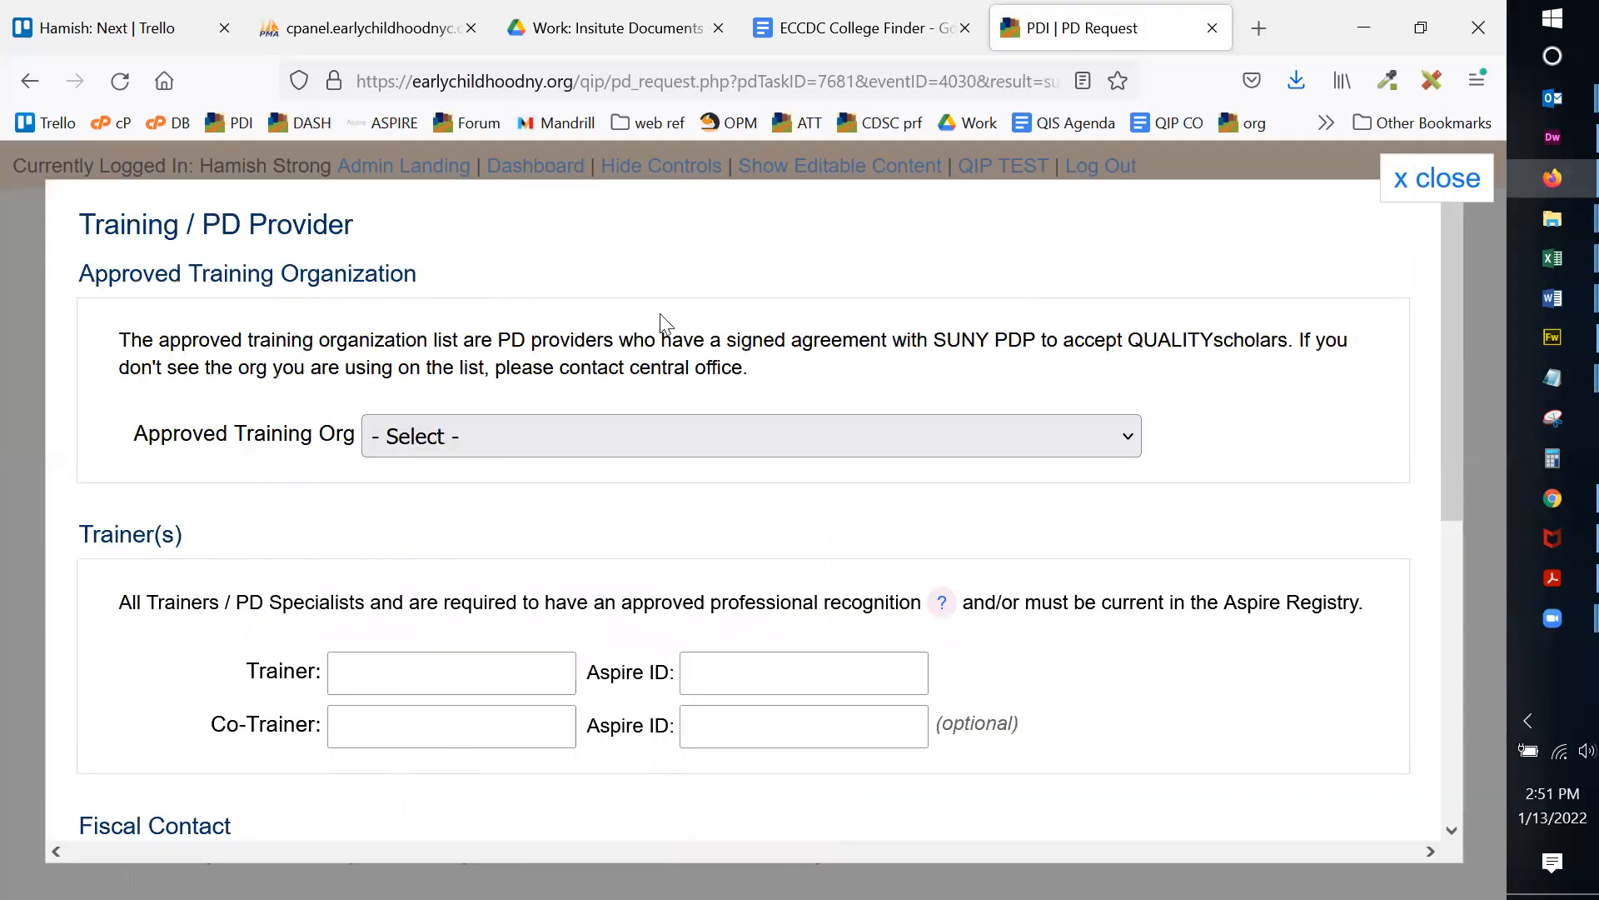
pyautogui.click(466, 446)
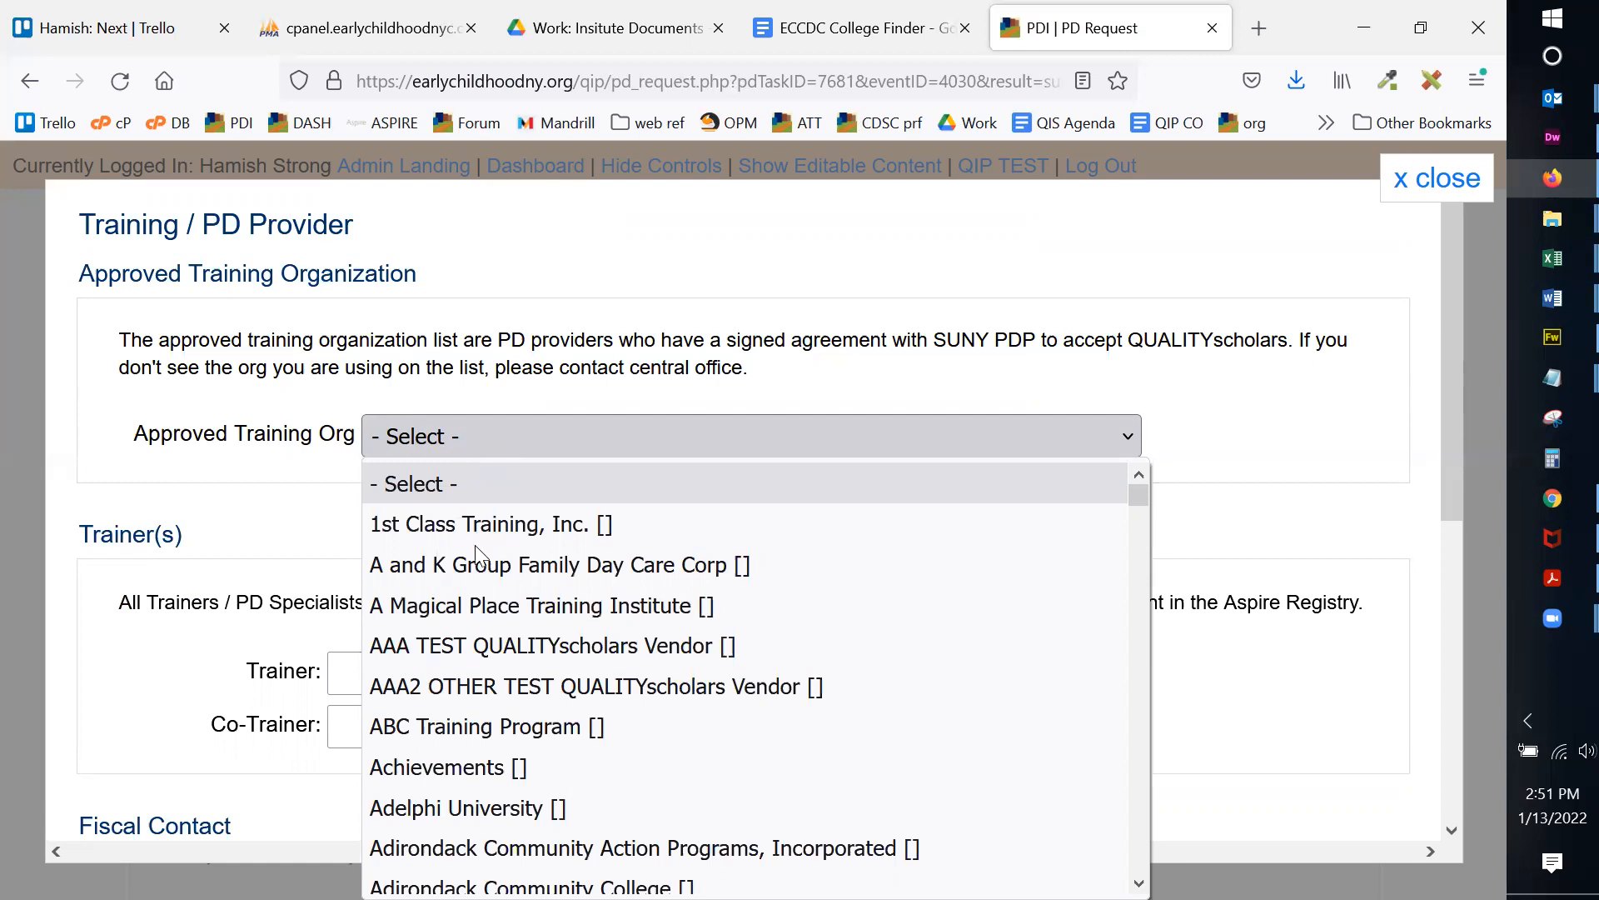
pyautogui.click(508, 658)
pyautogui.scroll(-2, 1259, 345)
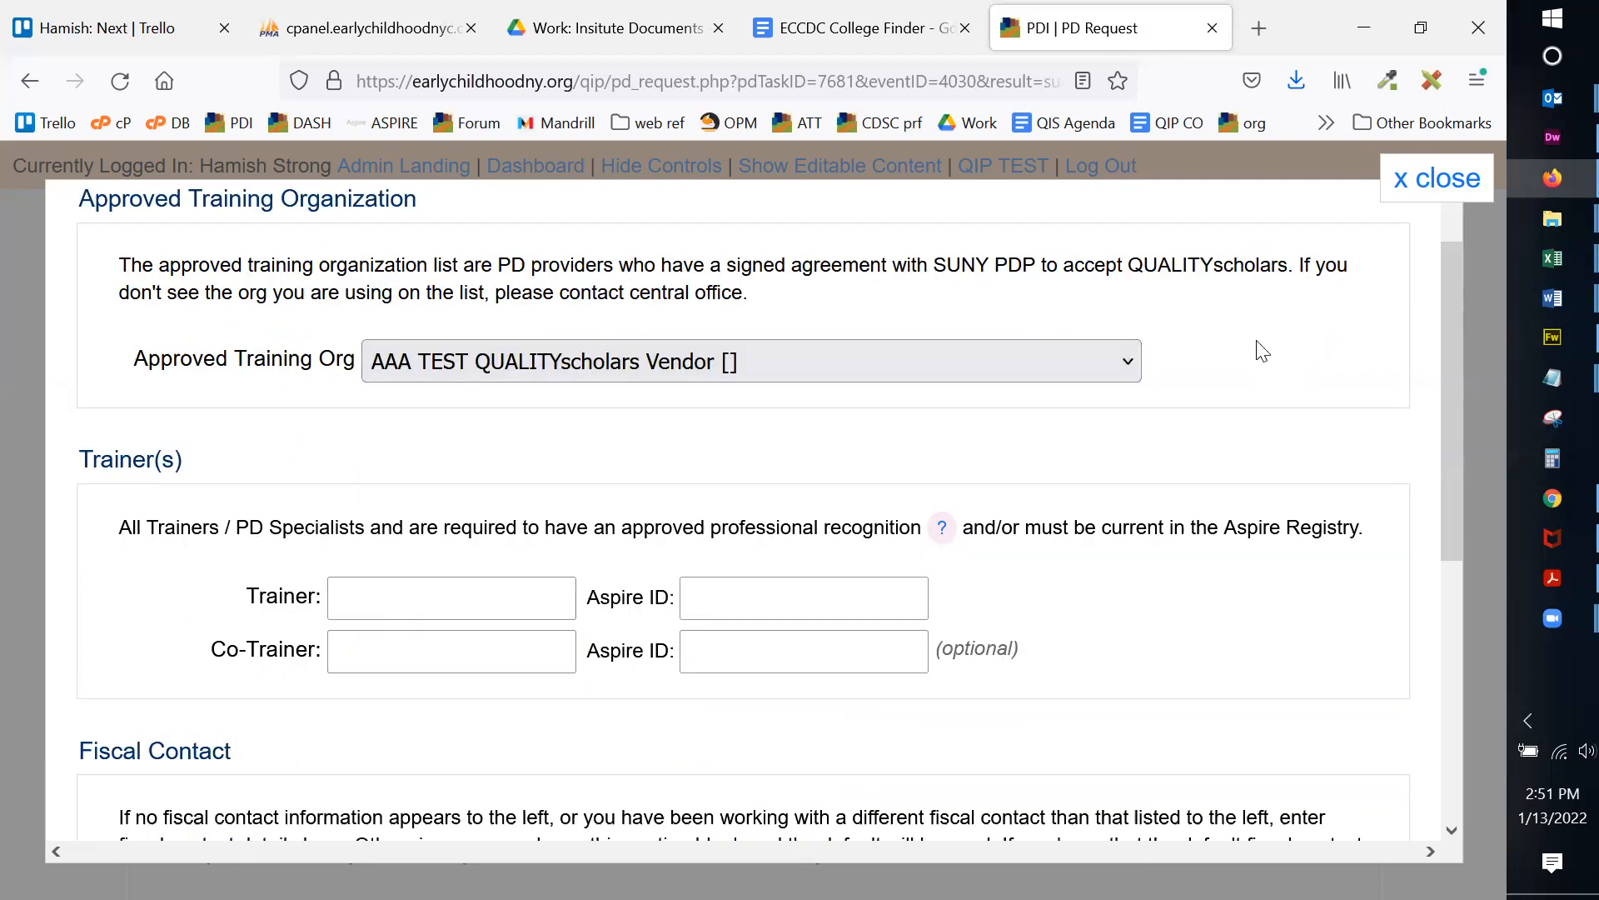
pyautogui.scroll(-1, 1262, 350)
# Step: Enter the trainer's name and the trainer's Aspire ID
pyautogui.click(397, 531)
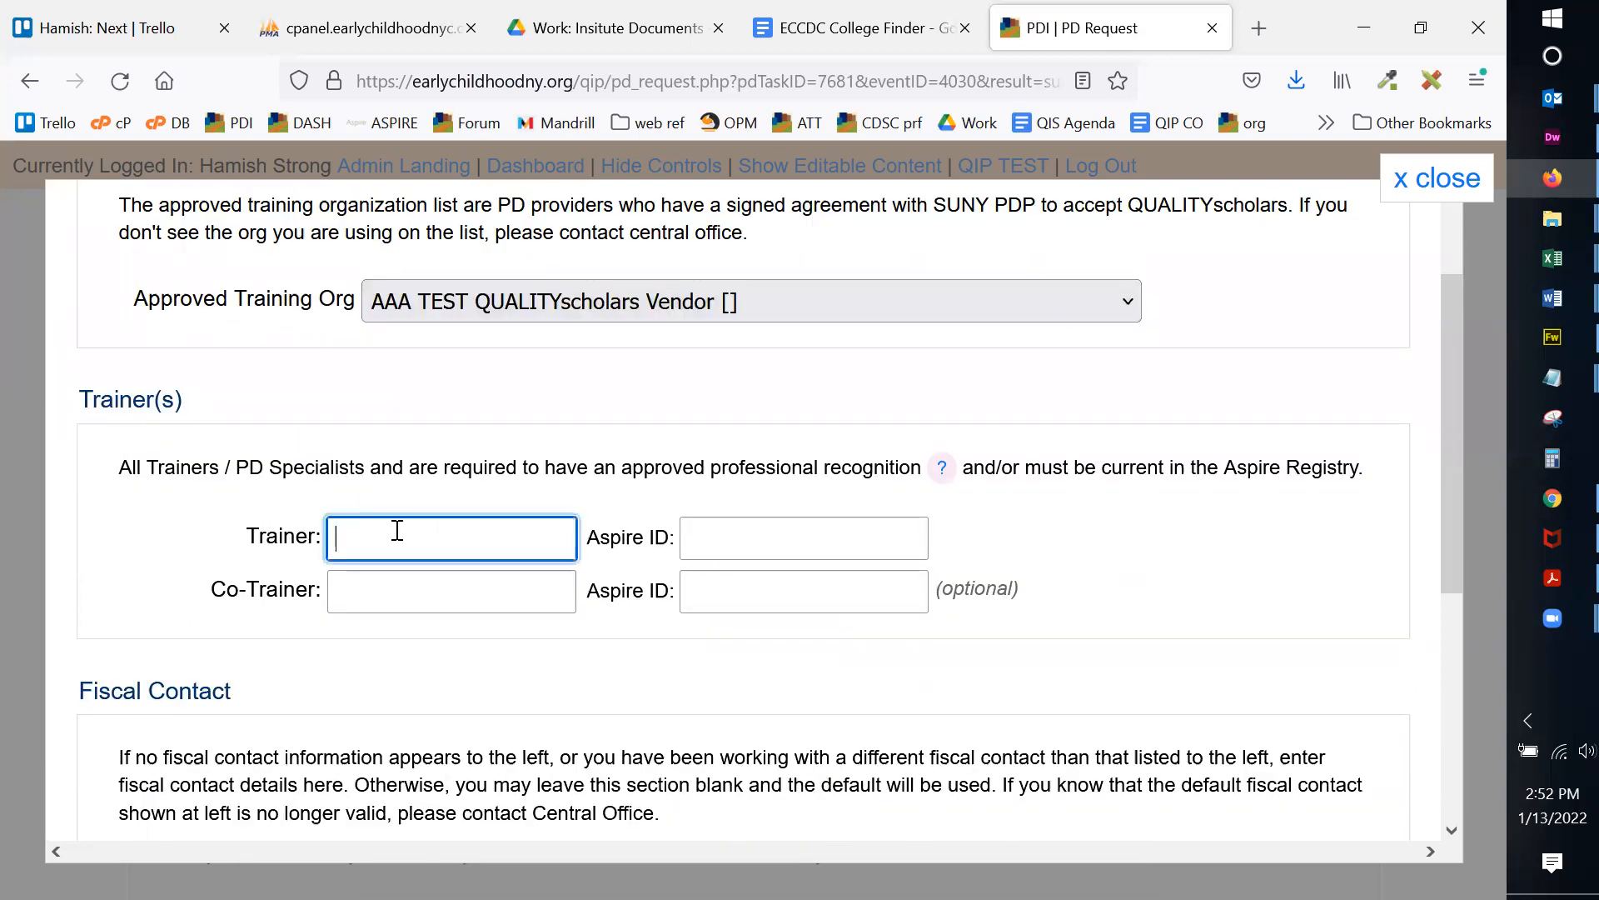
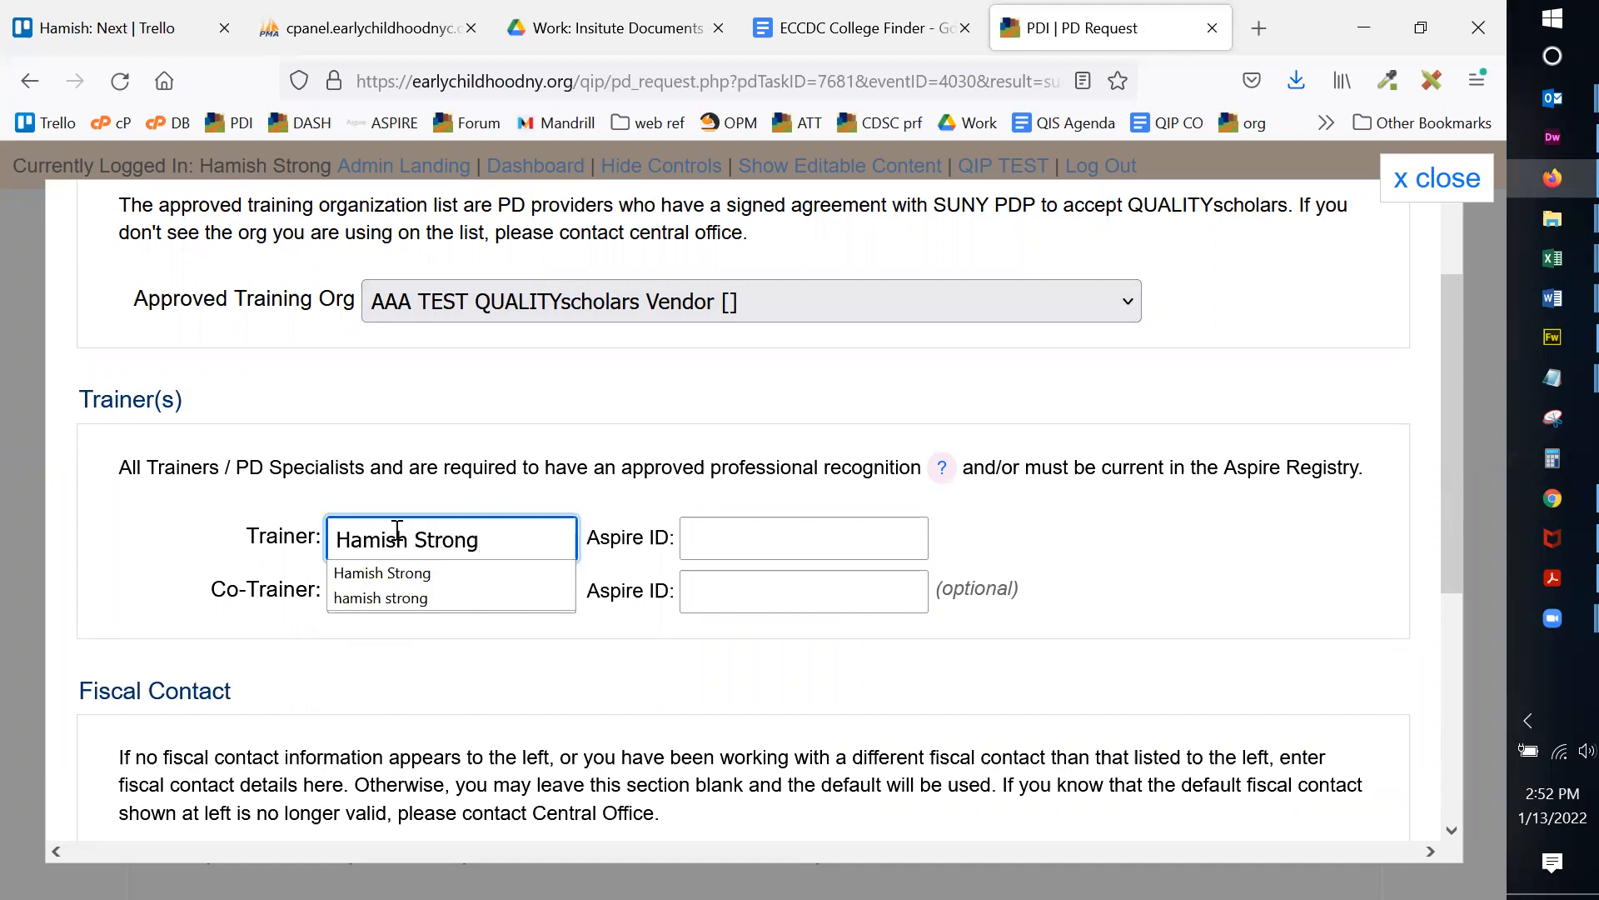
pyautogui.press('Tab')
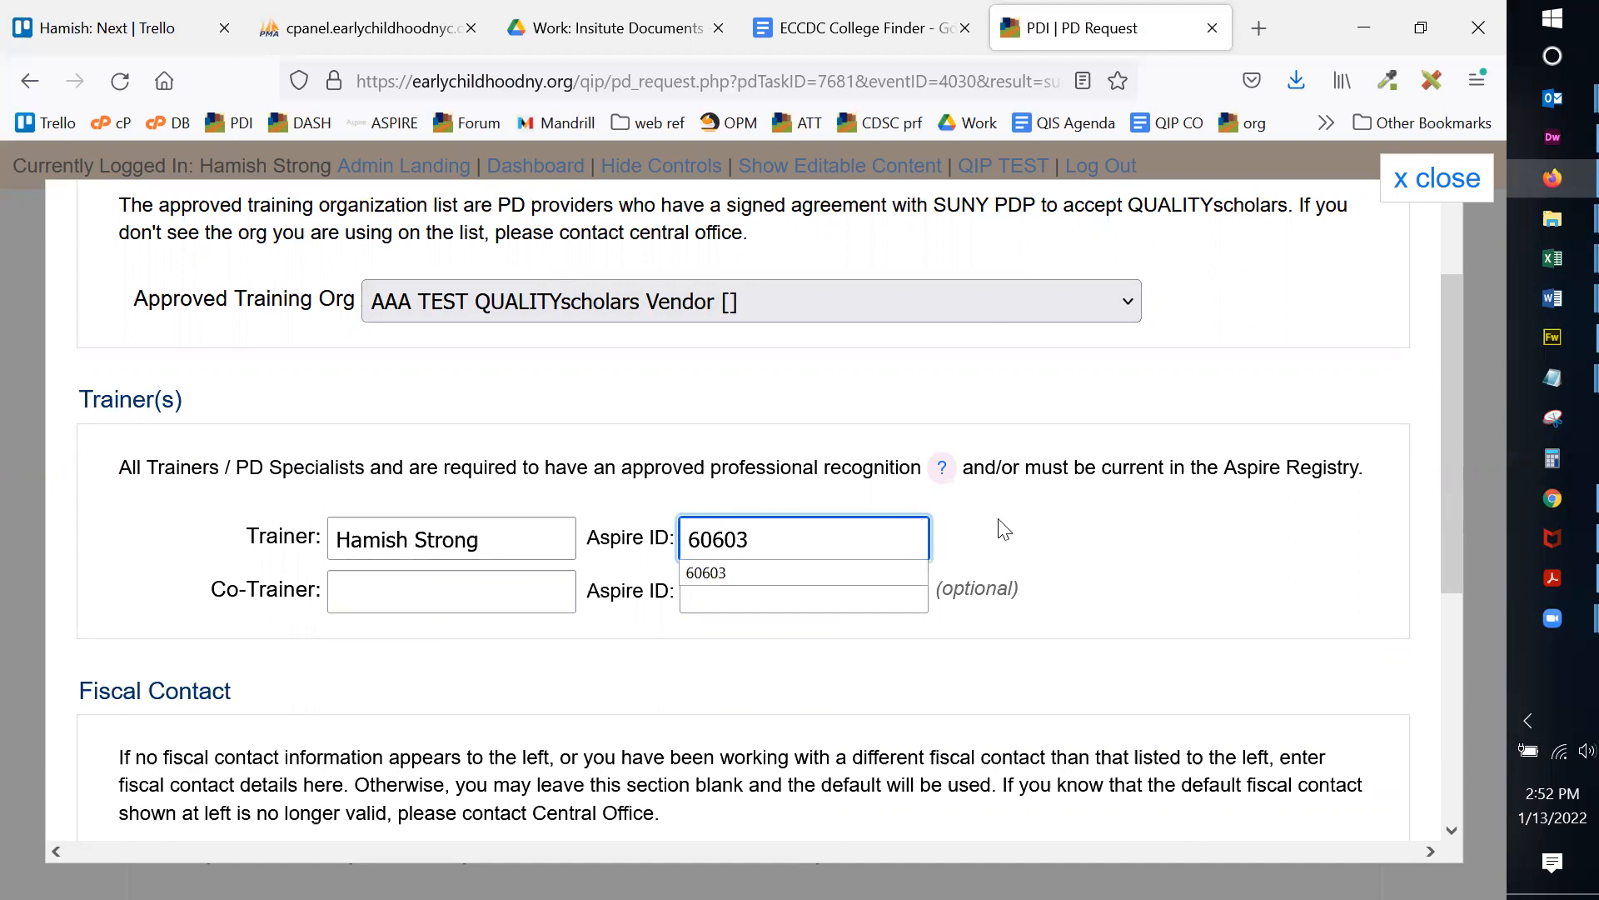
pyautogui.click(1057, 519)
pyautogui.scroll(-2, 1072, 527)
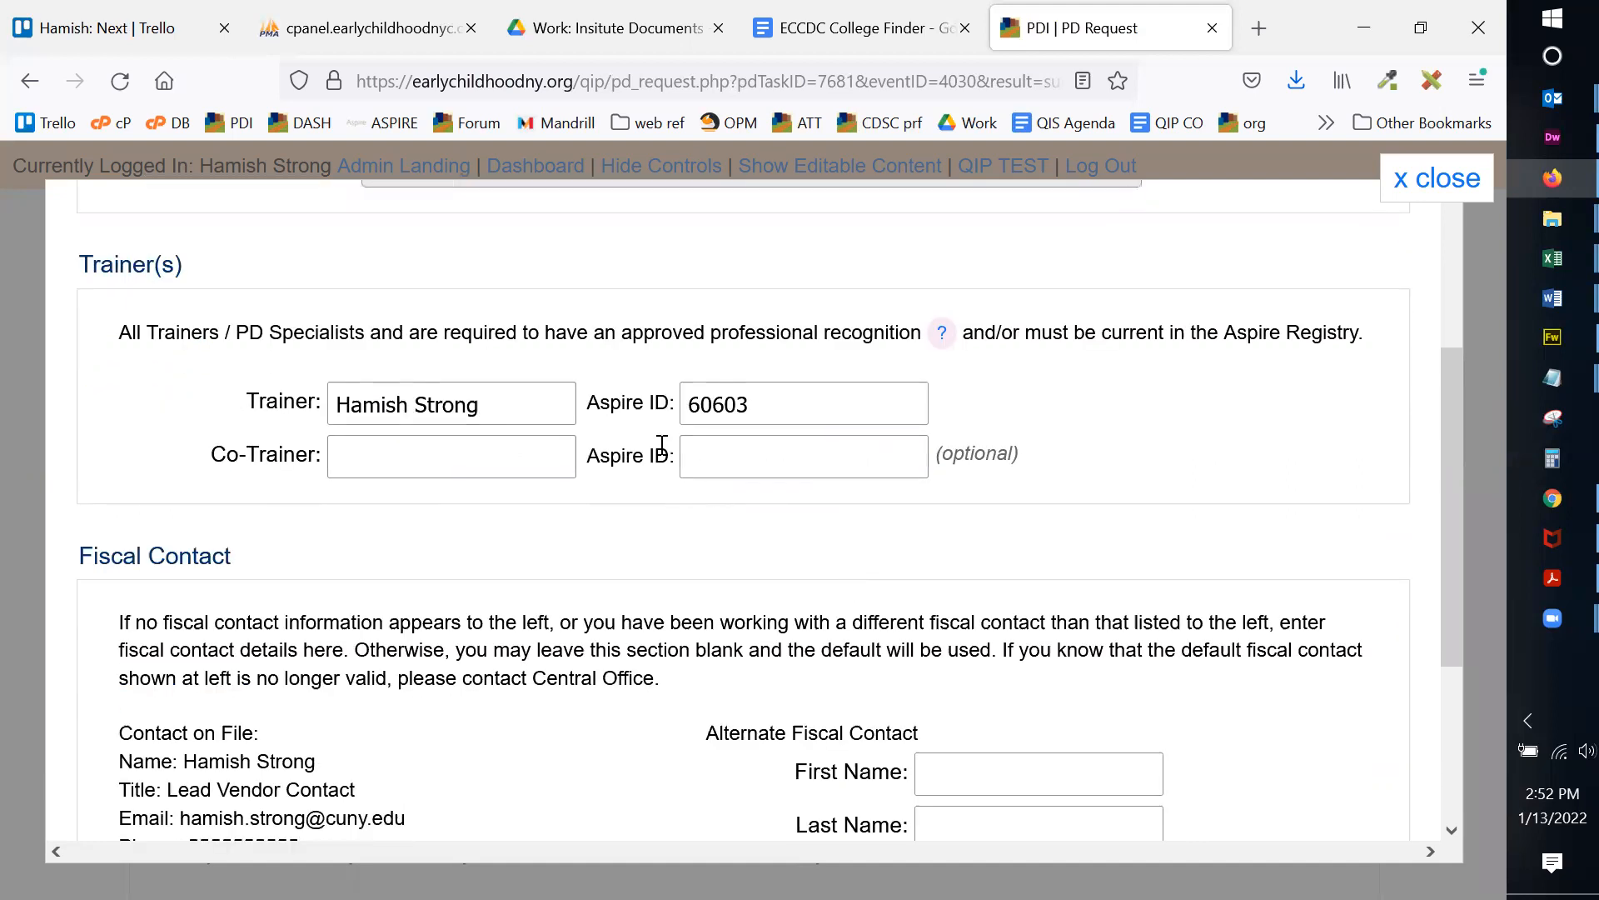
pyautogui.moveTo(468, 404); pyautogui.dragTo(761, 406)
pyautogui.click(762, 406)
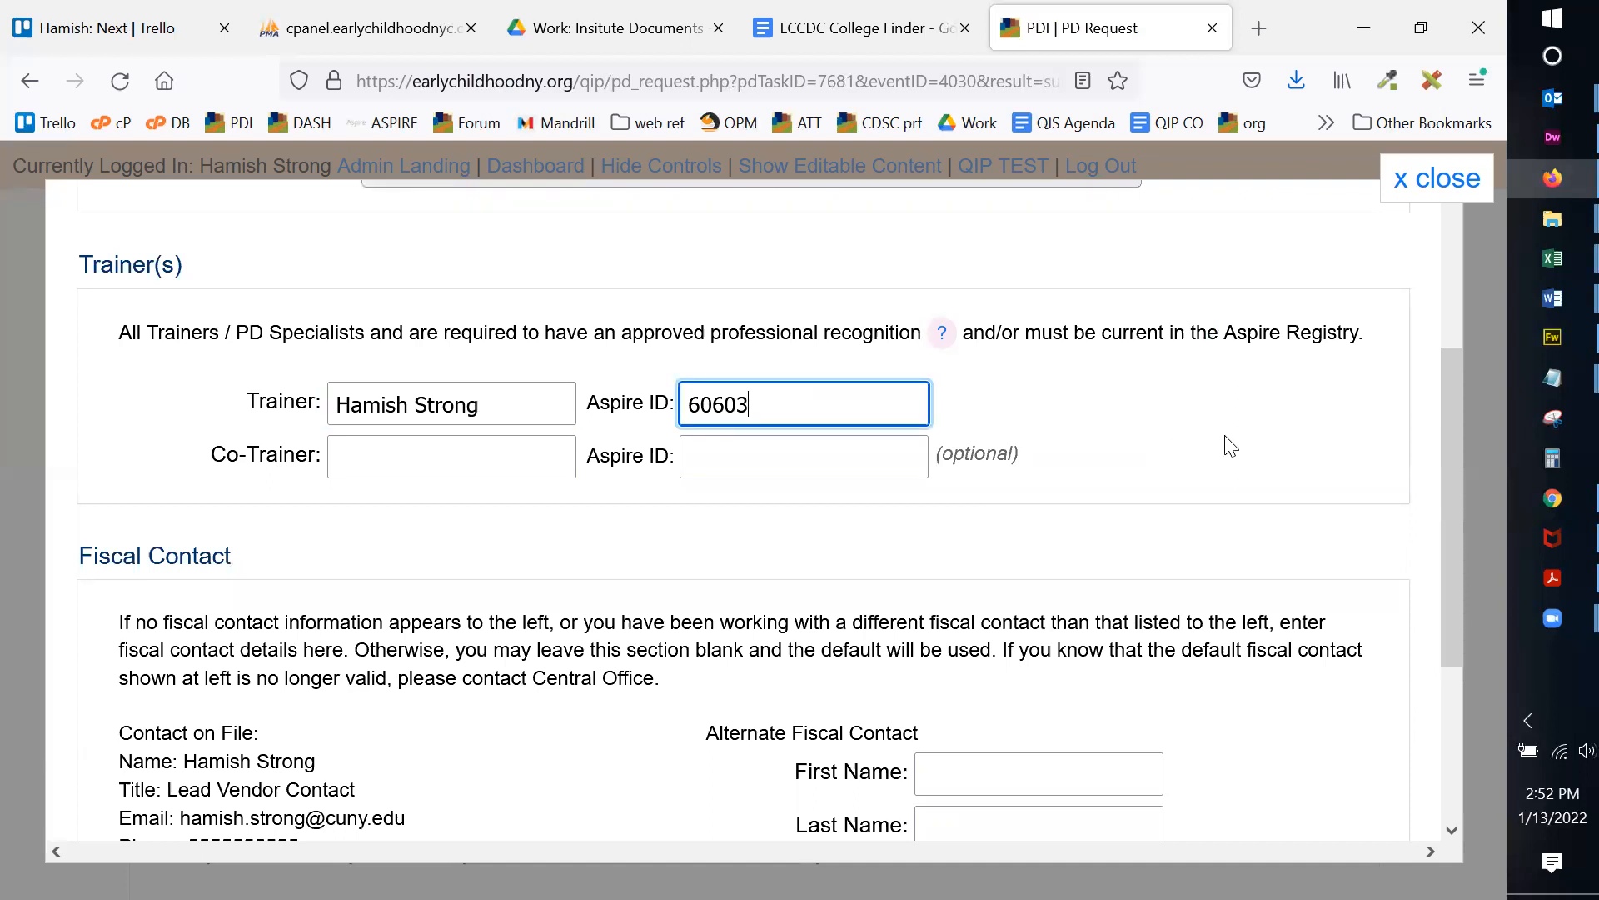
pyautogui.scroll(-3, 1220, 438)
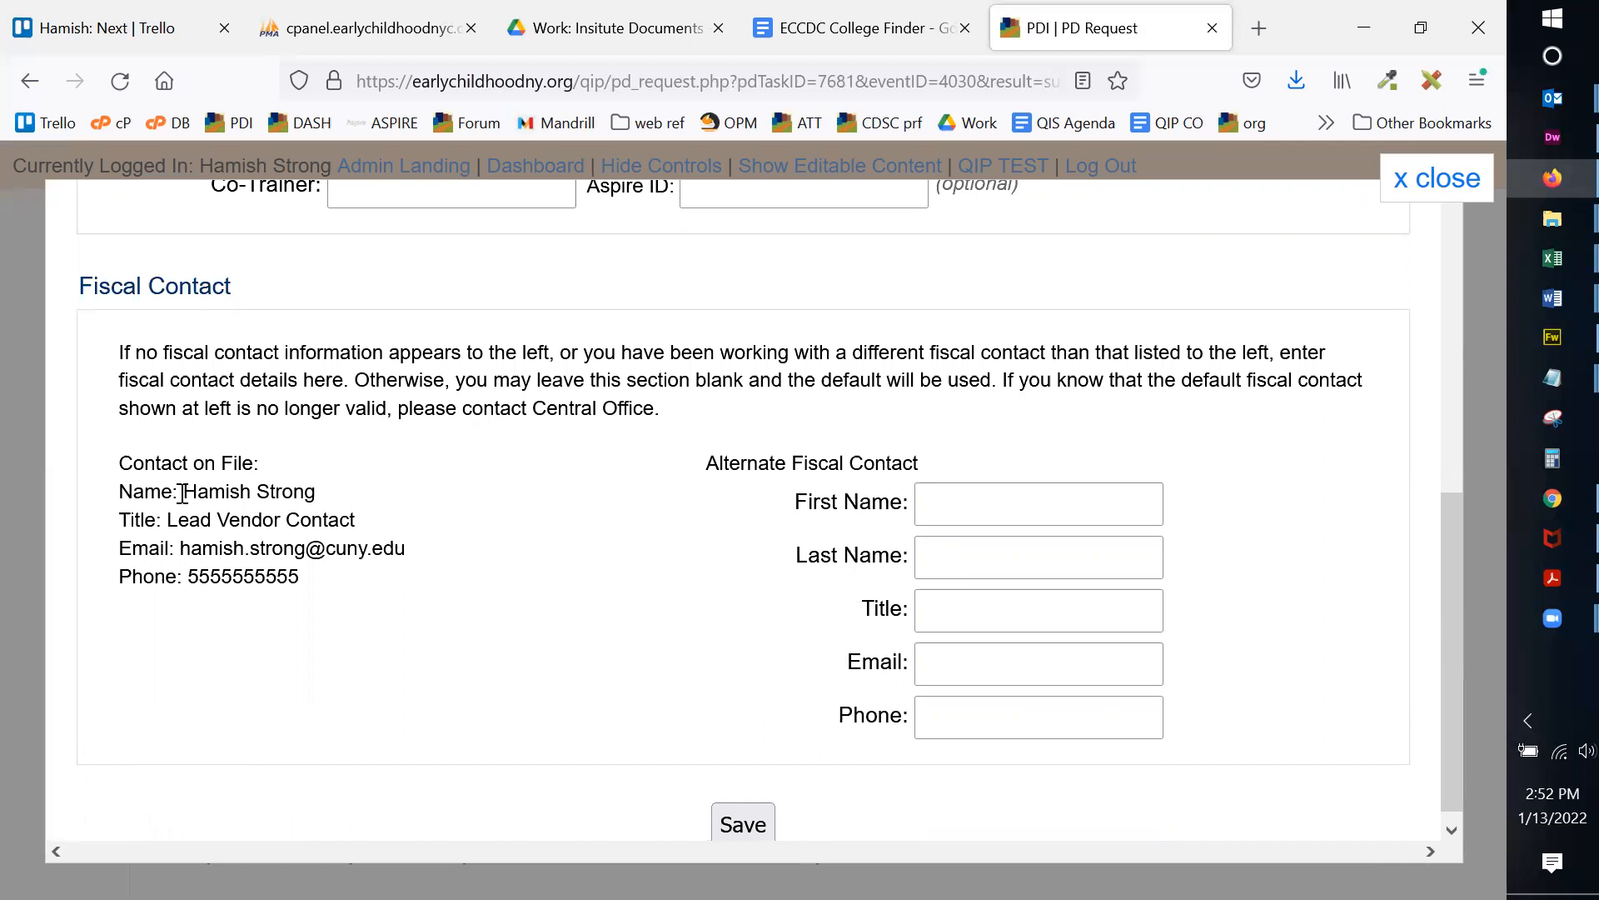
# Step: Review the fiscal contact details already on file for the provider
pyautogui.moveTo(178, 496); pyautogui.dragTo(350, 583)
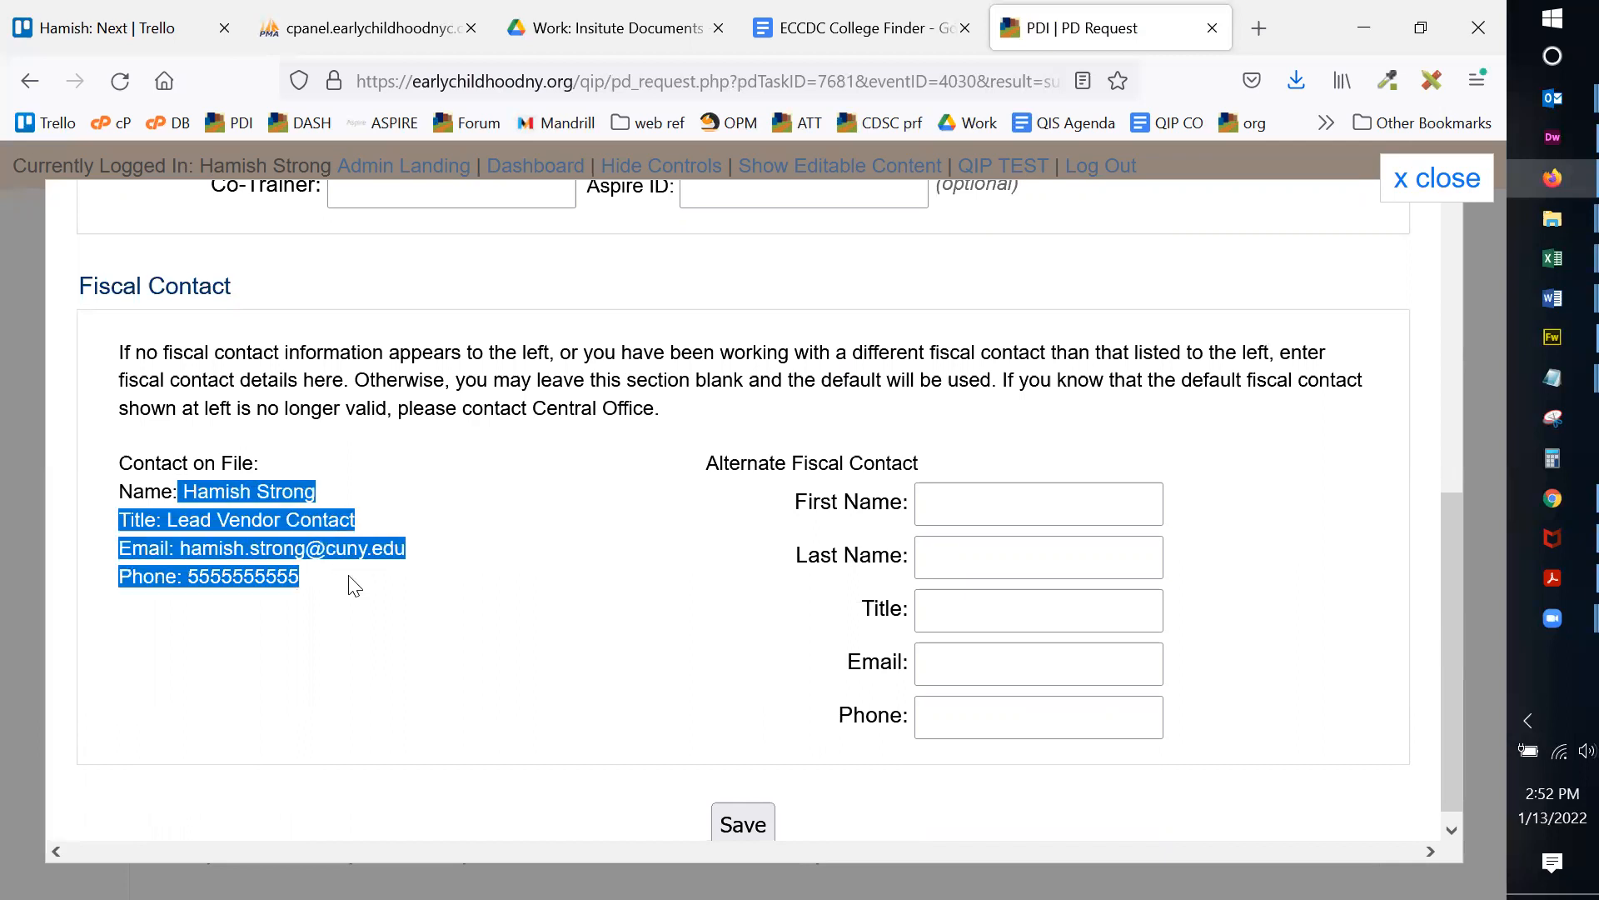
pyautogui.click(349, 577)
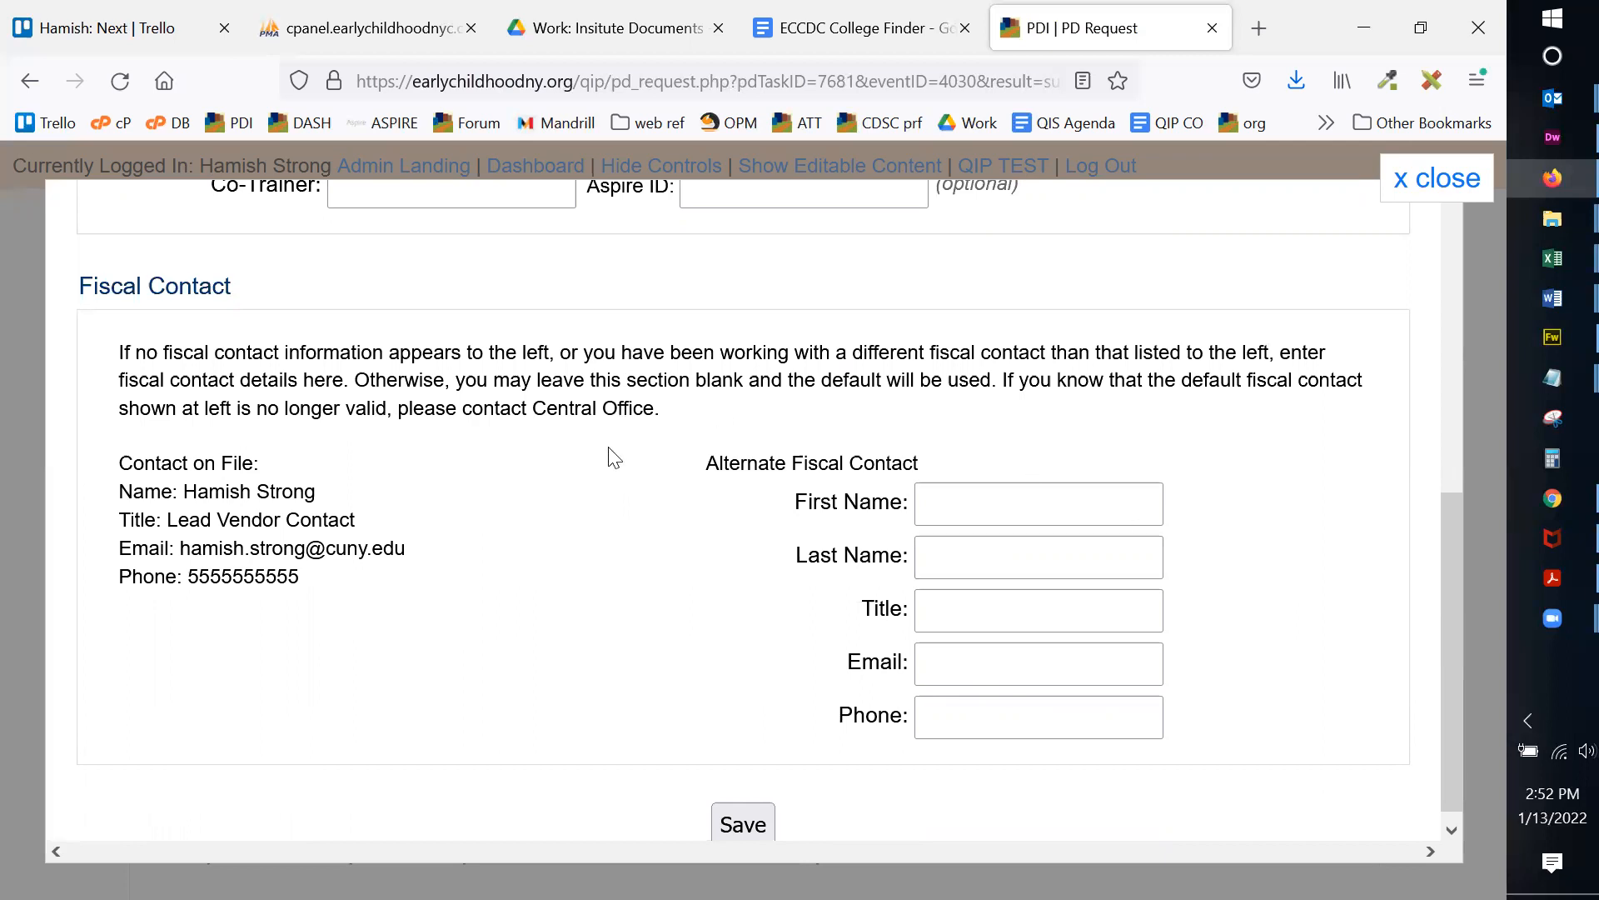
pyautogui.scroll(3, 593, 483)
pyautogui.scroll(1, 583, 470)
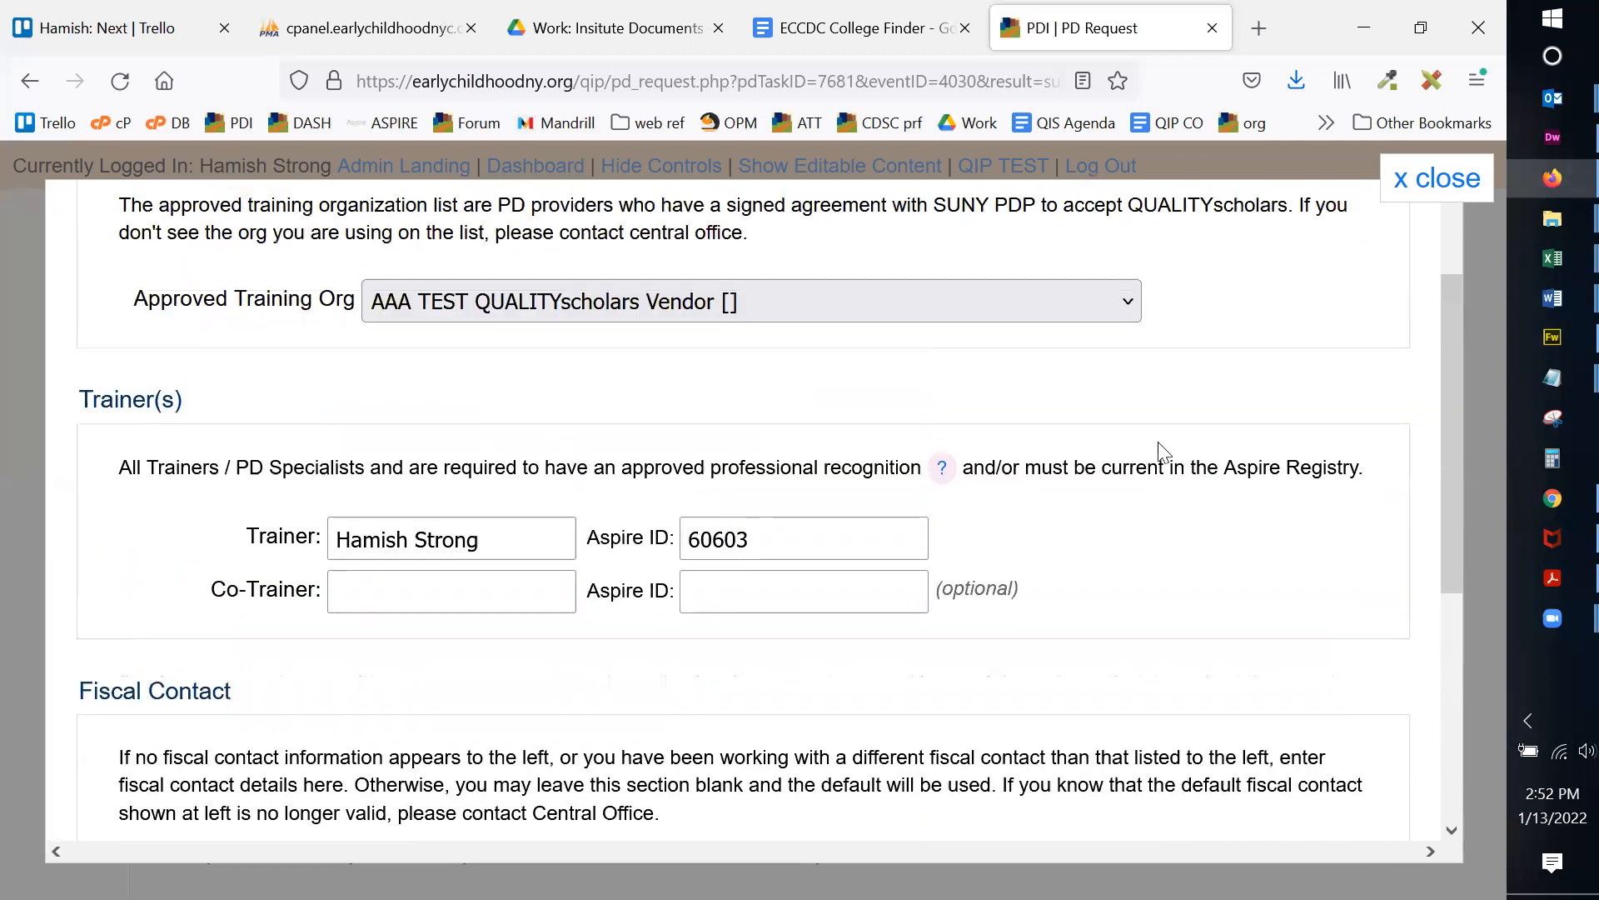
pyautogui.scroll(-2, 1136, 689)
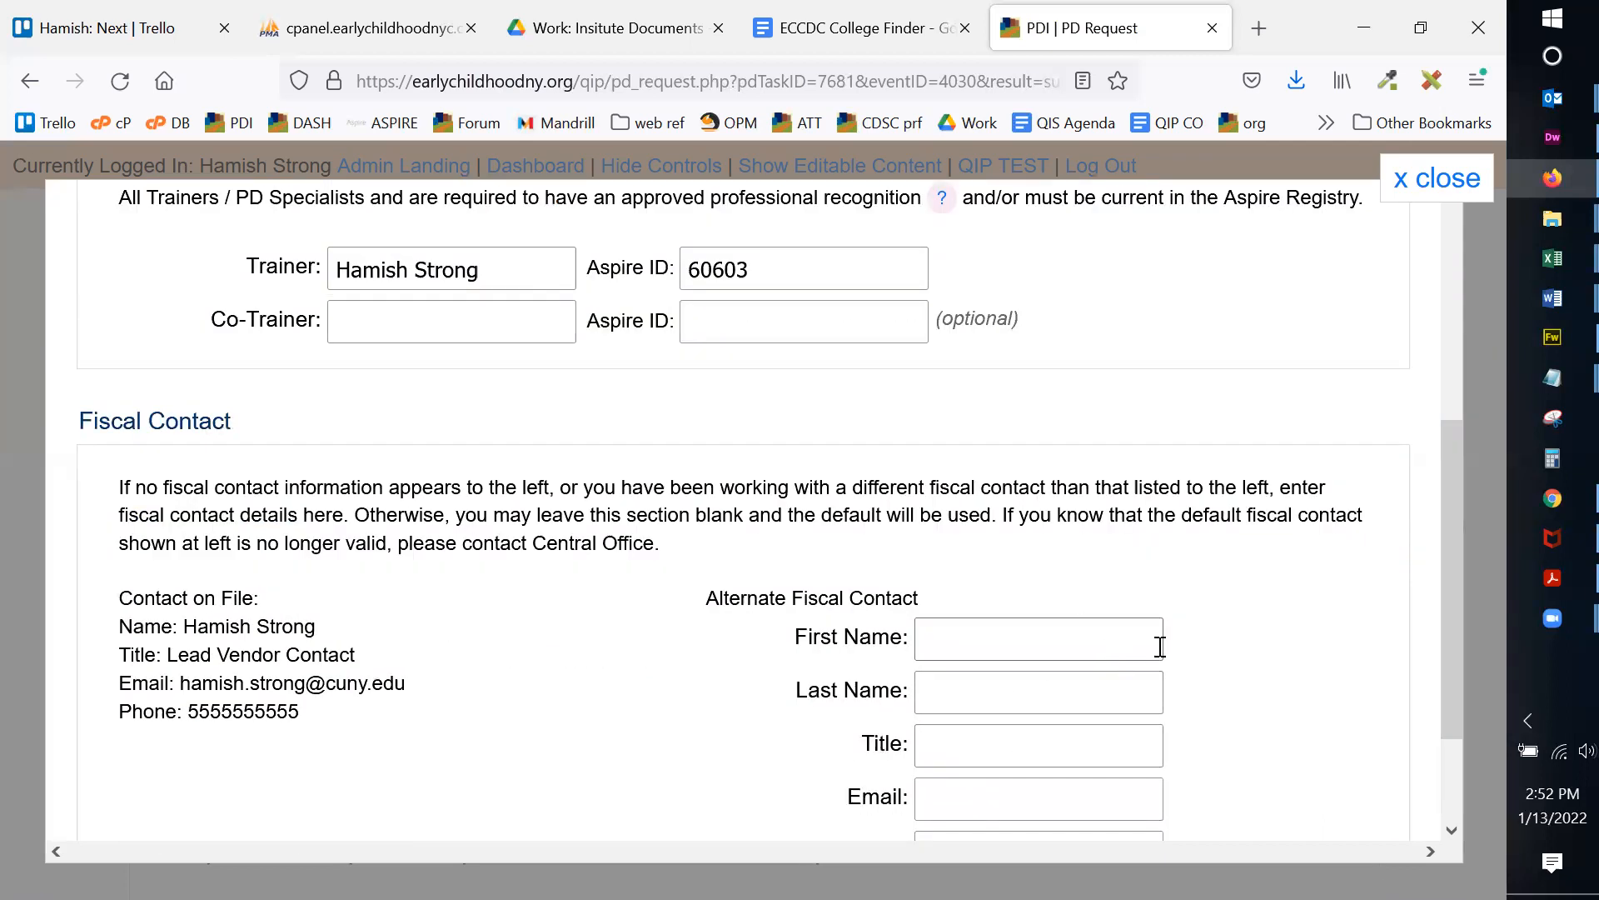
pyautogui.scroll(-2, 1160, 646)
pyautogui.scroll(4, 582, 498)
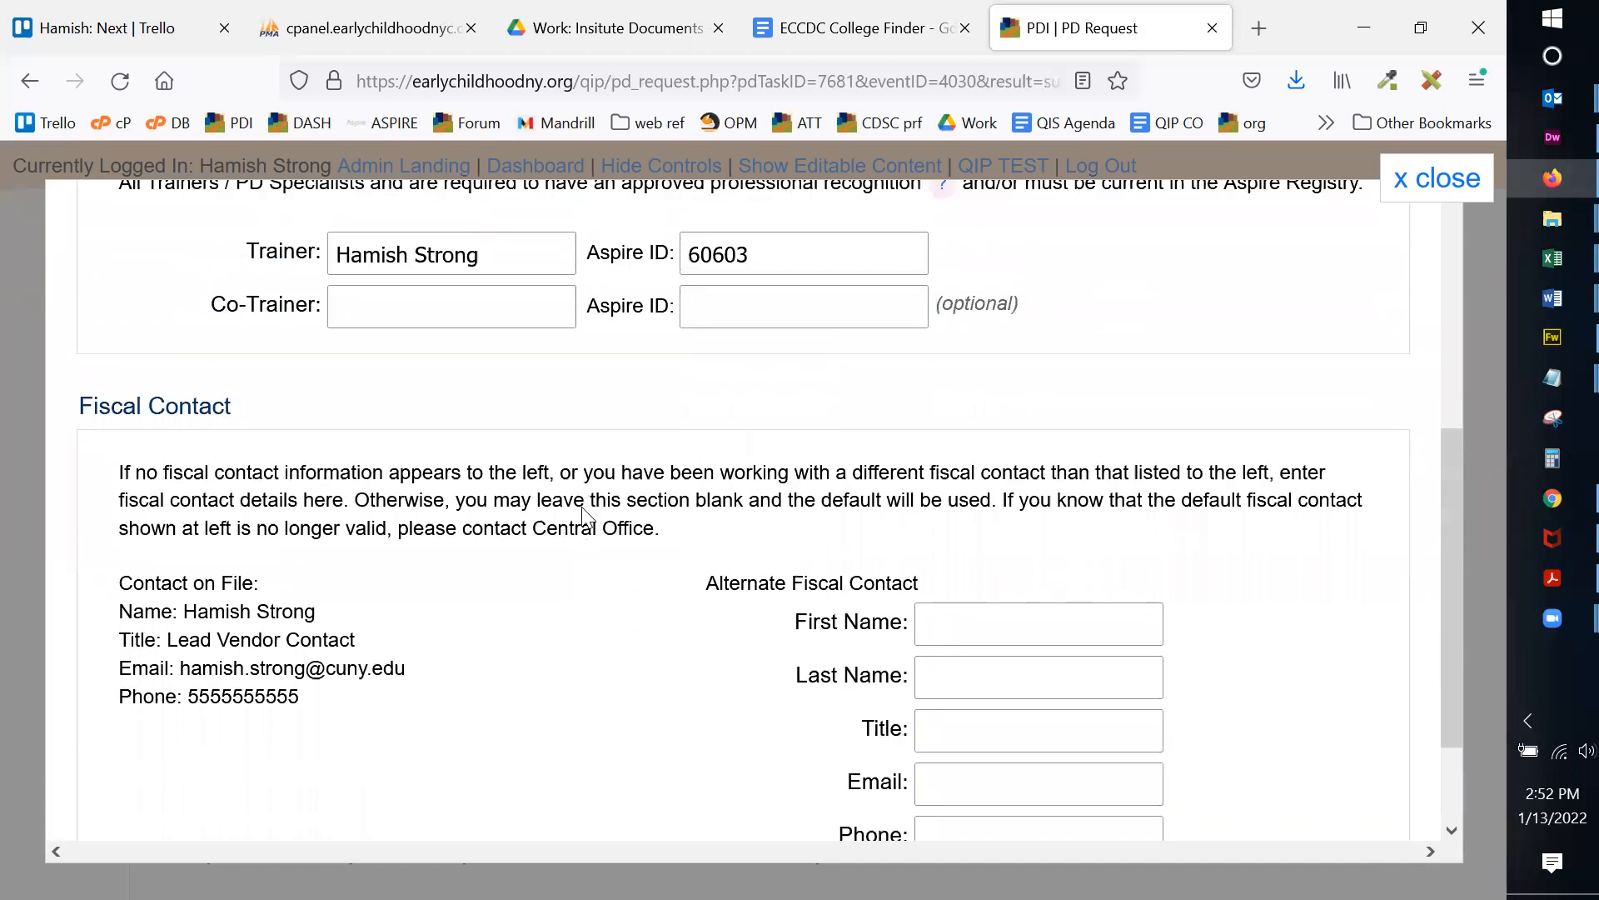
pyautogui.scroll(-3, 1096, 619)
pyautogui.scroll(4, 838, 583)
pyautogui.scroll(1, 837, 583)
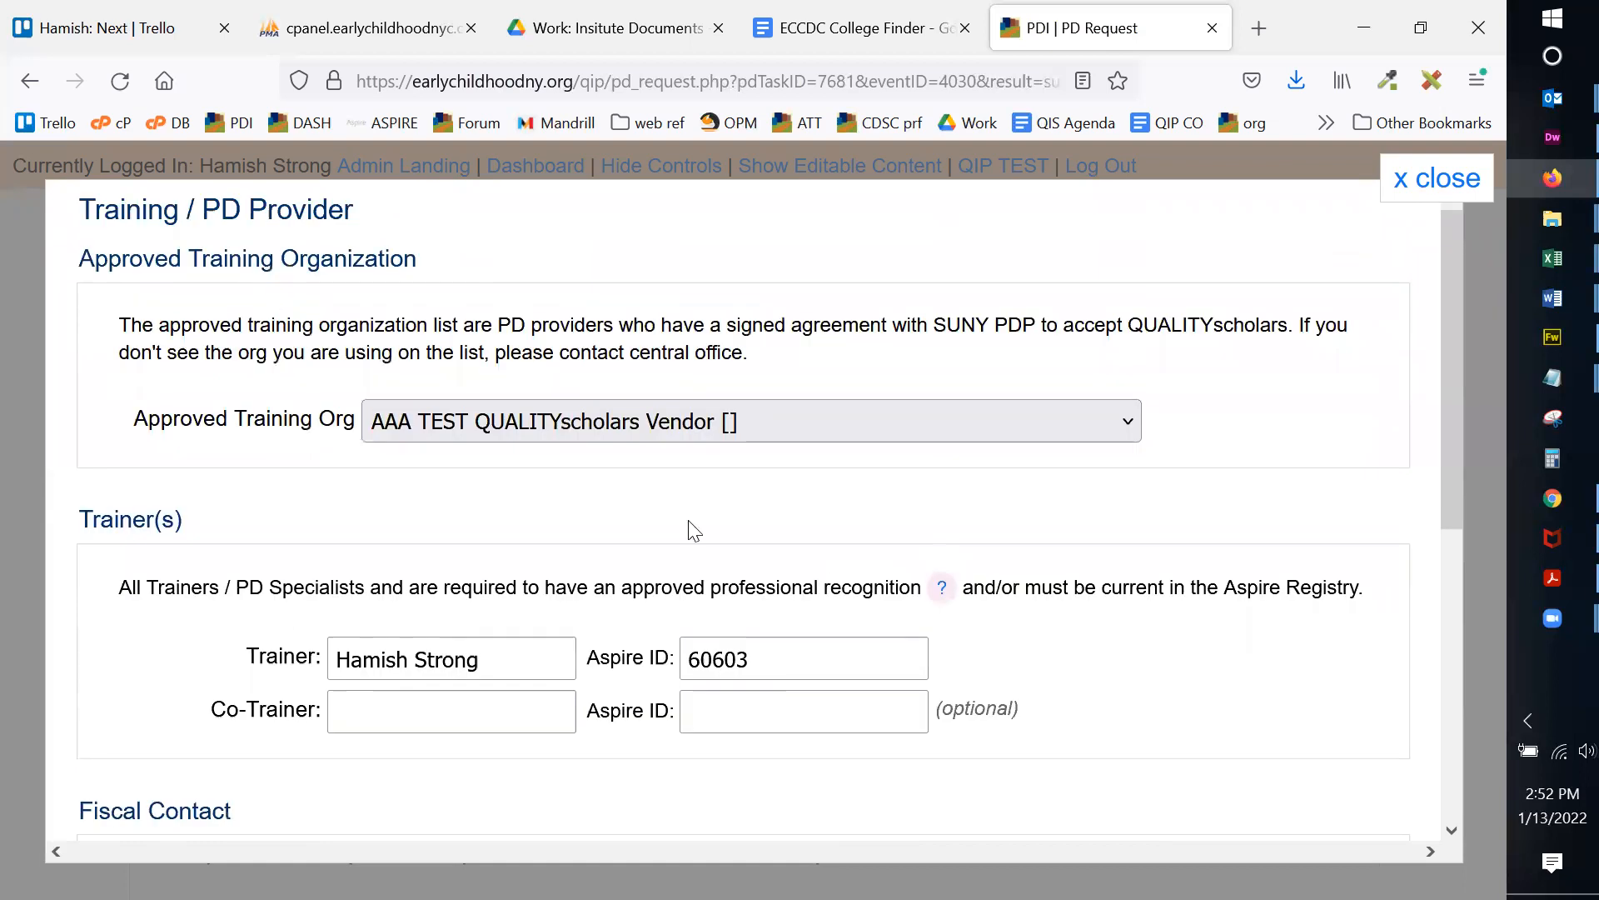
# Step: Compare 1st Class Training, Inc., then save the provider as AAA TEST QUALITYscholars Vendor
pyautogui.click(668, 418)
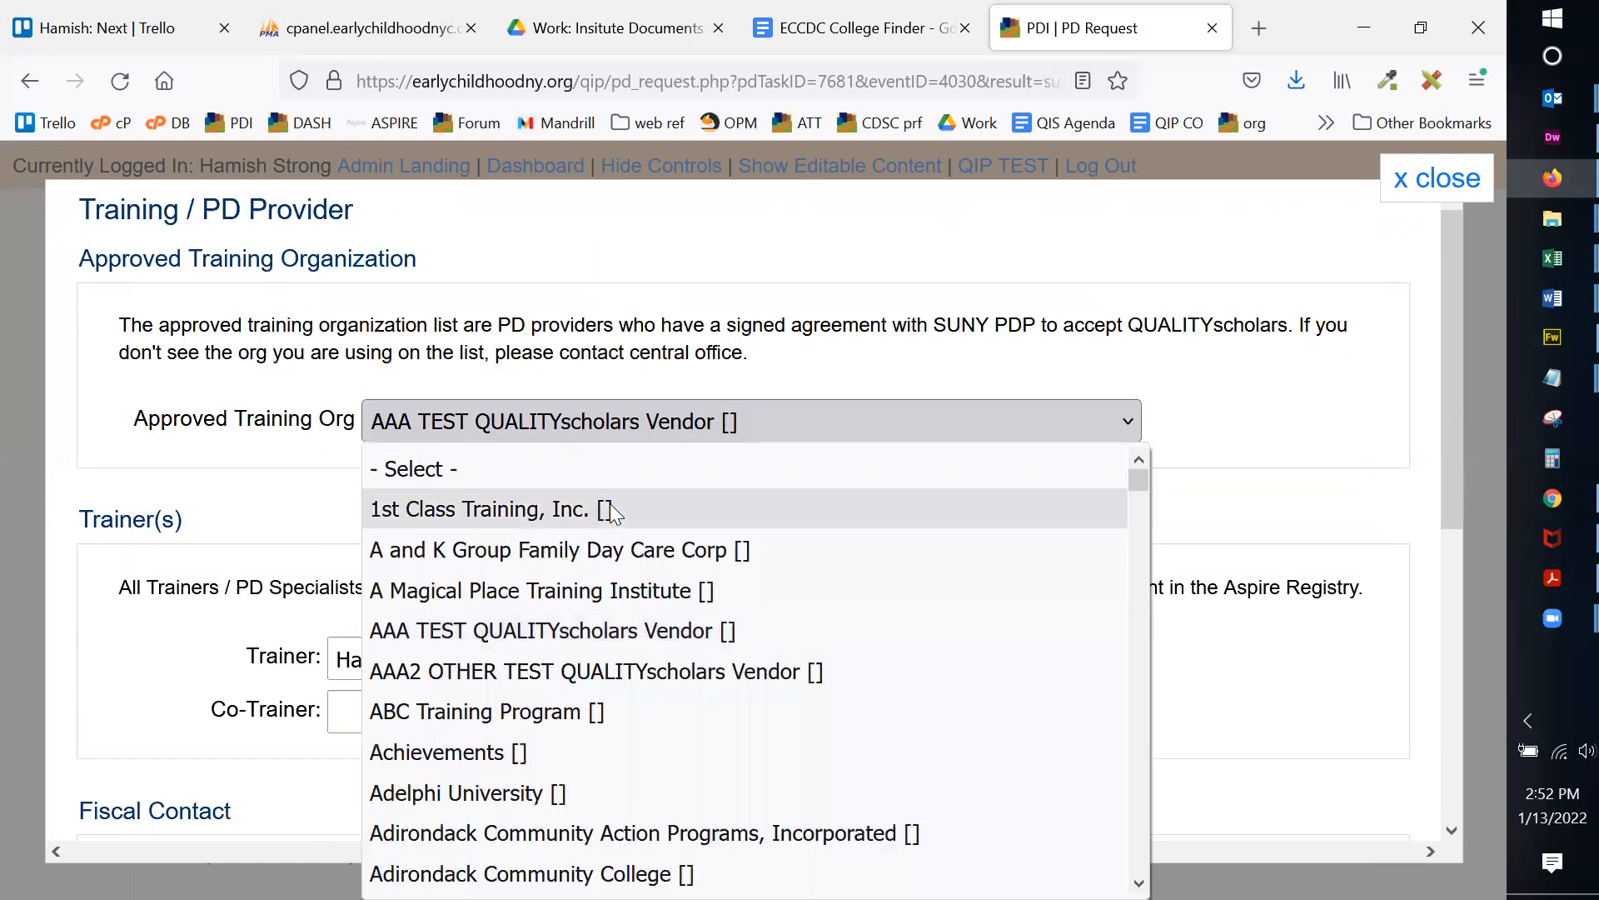
pyautogui.click(611, 507)
pyautogui.scroll(-5, 1000, 371)
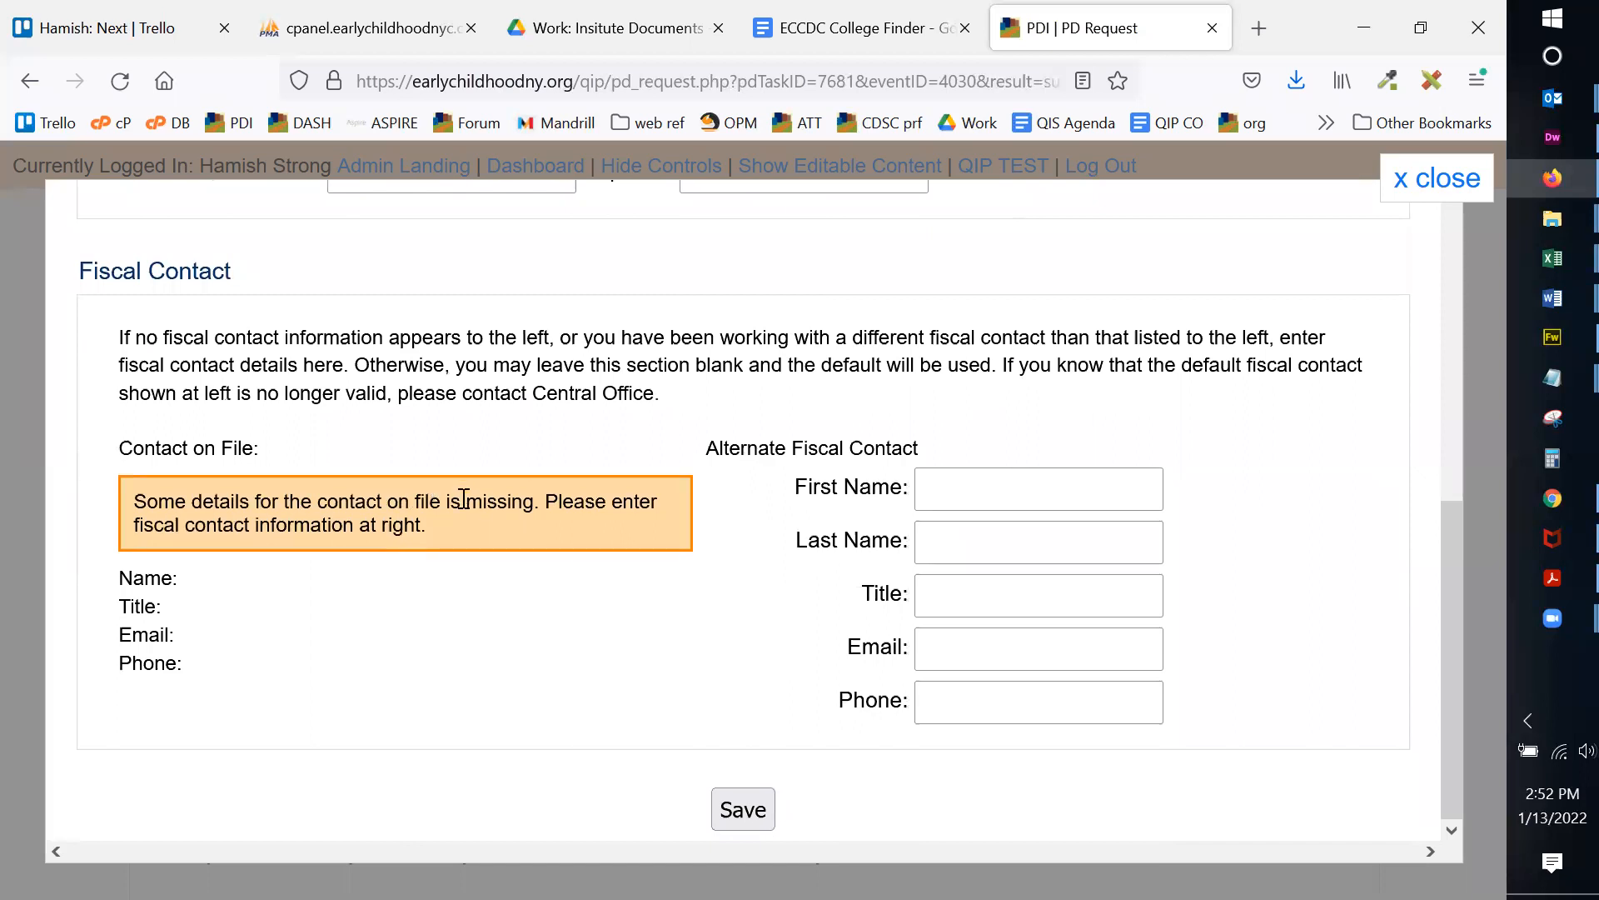
pyautogui.moveTo(145, 500); pyautogui.dragTo(416, 518)
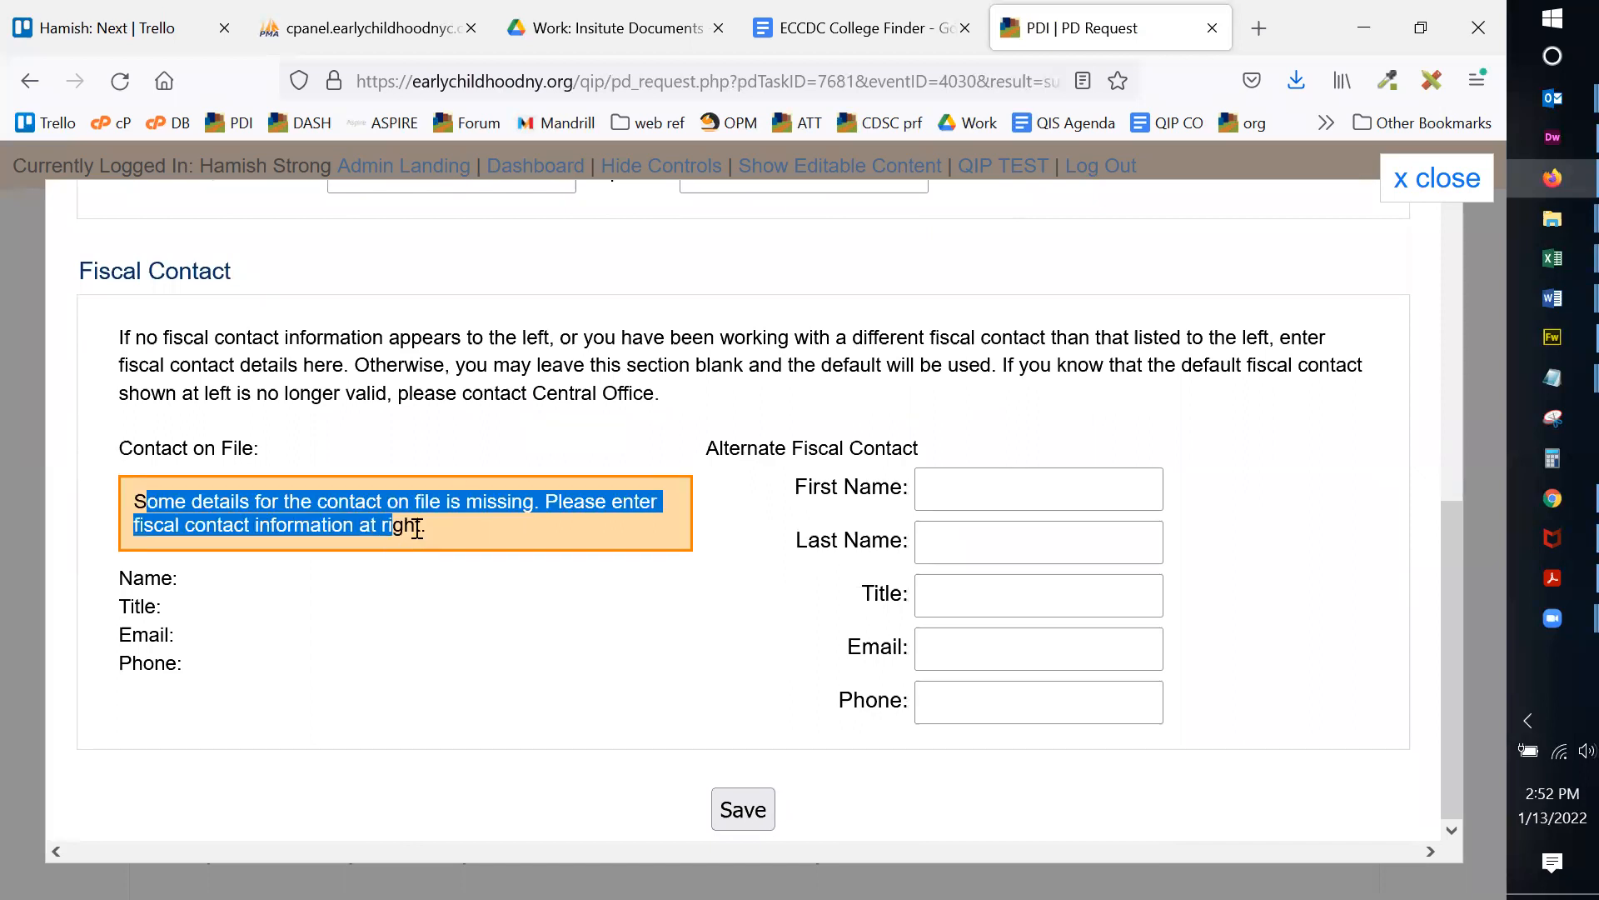
pyautogui.click(416, 518)
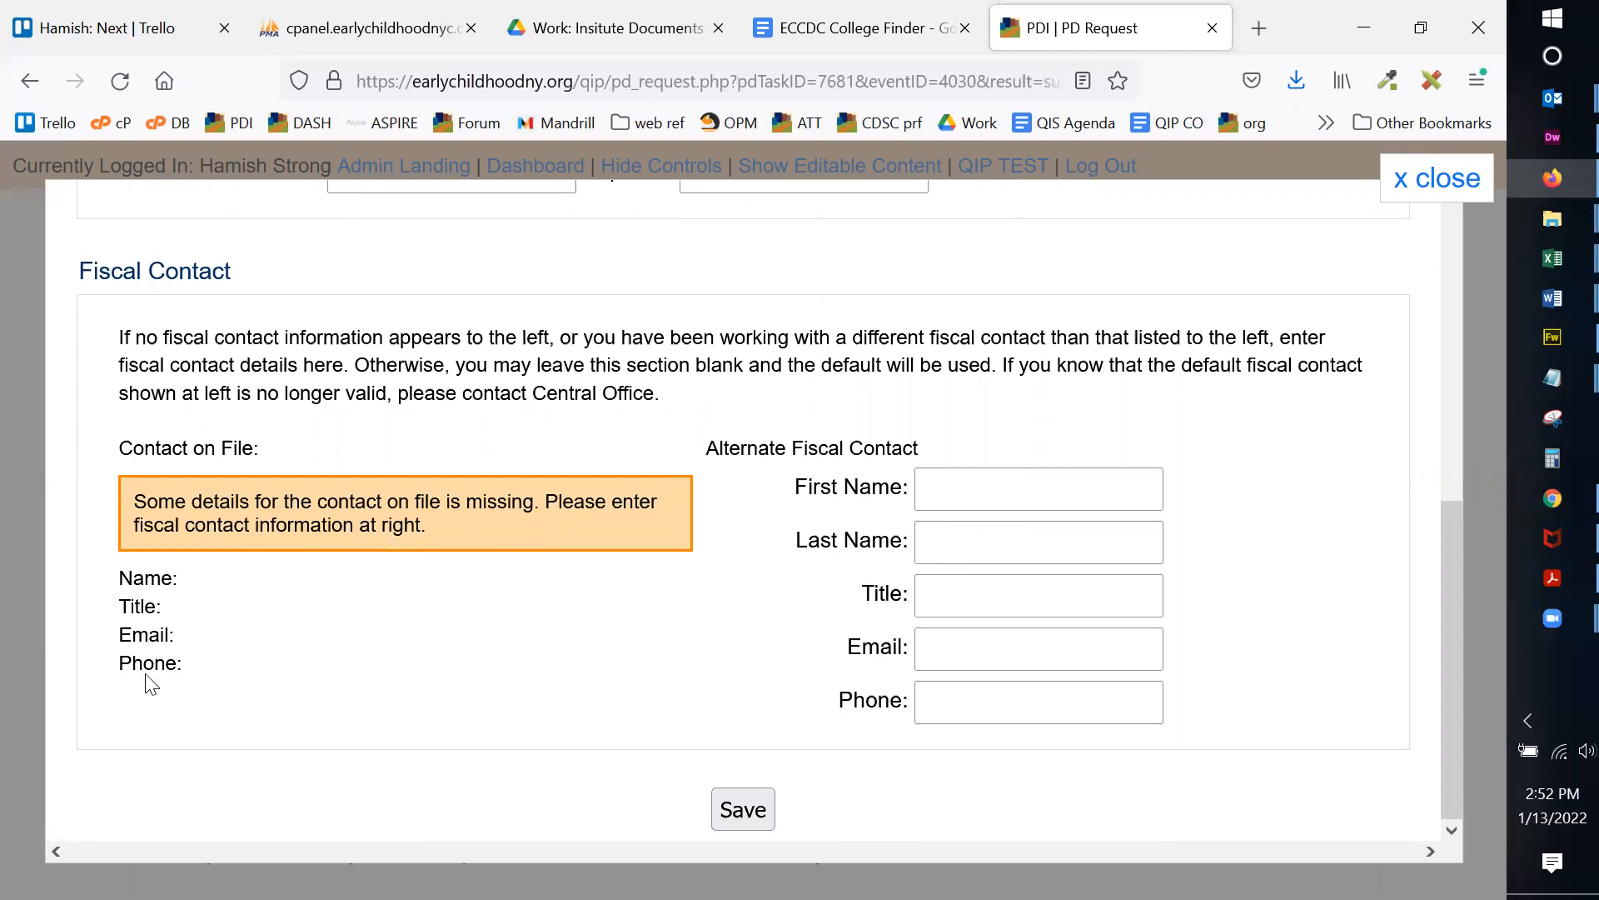
pyautogui.scroll(10, 1096, 575)
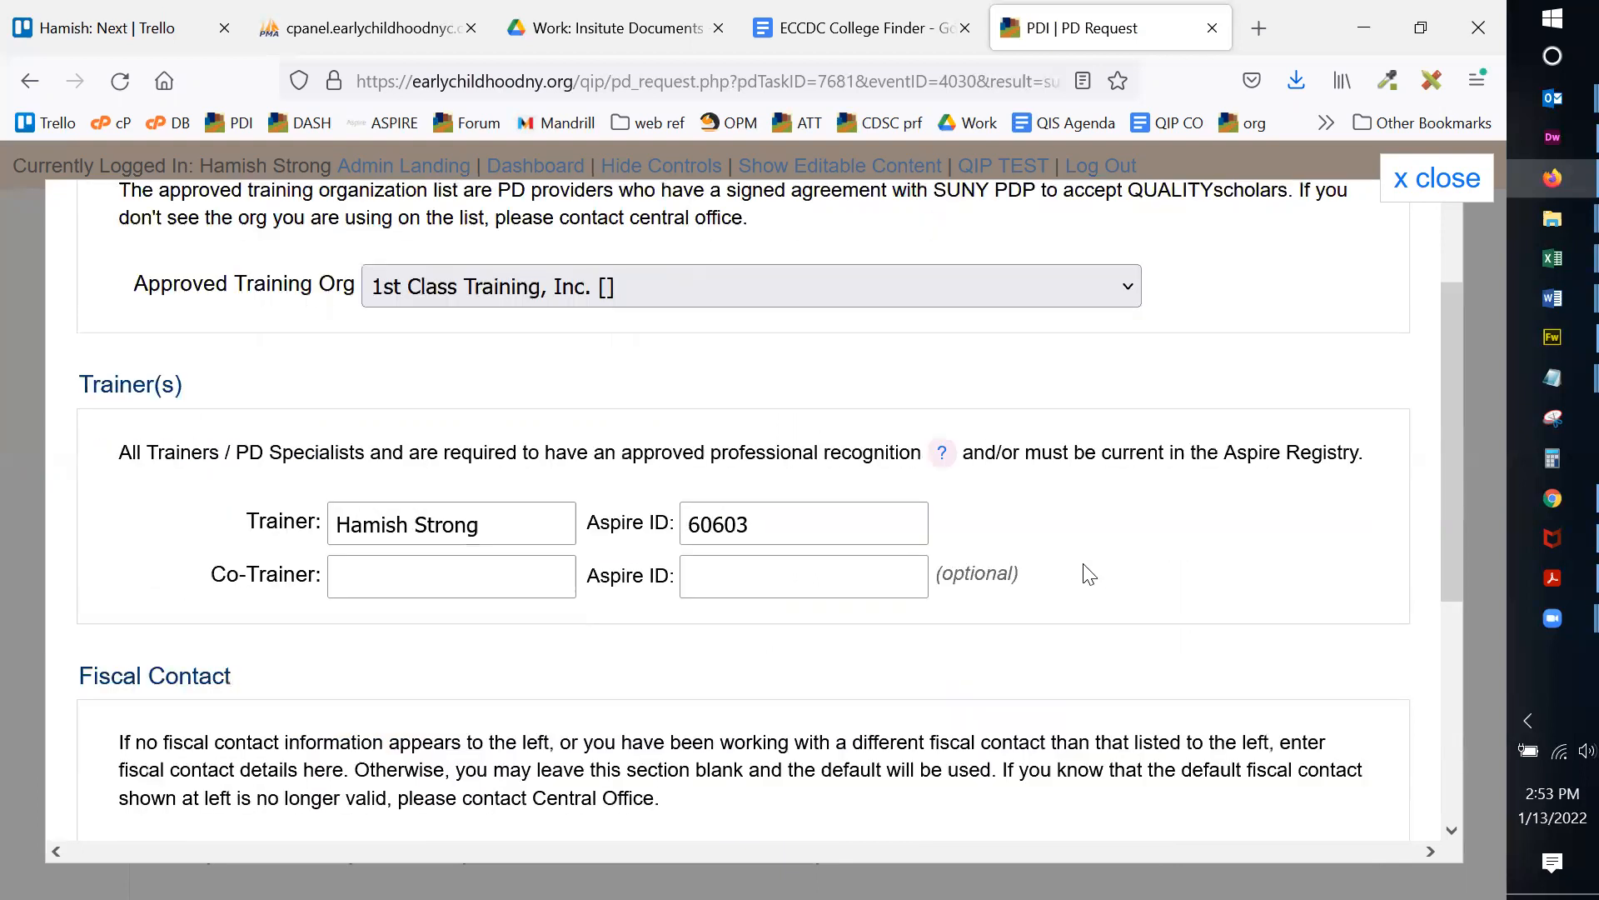
pyautogui.click(758, 432)
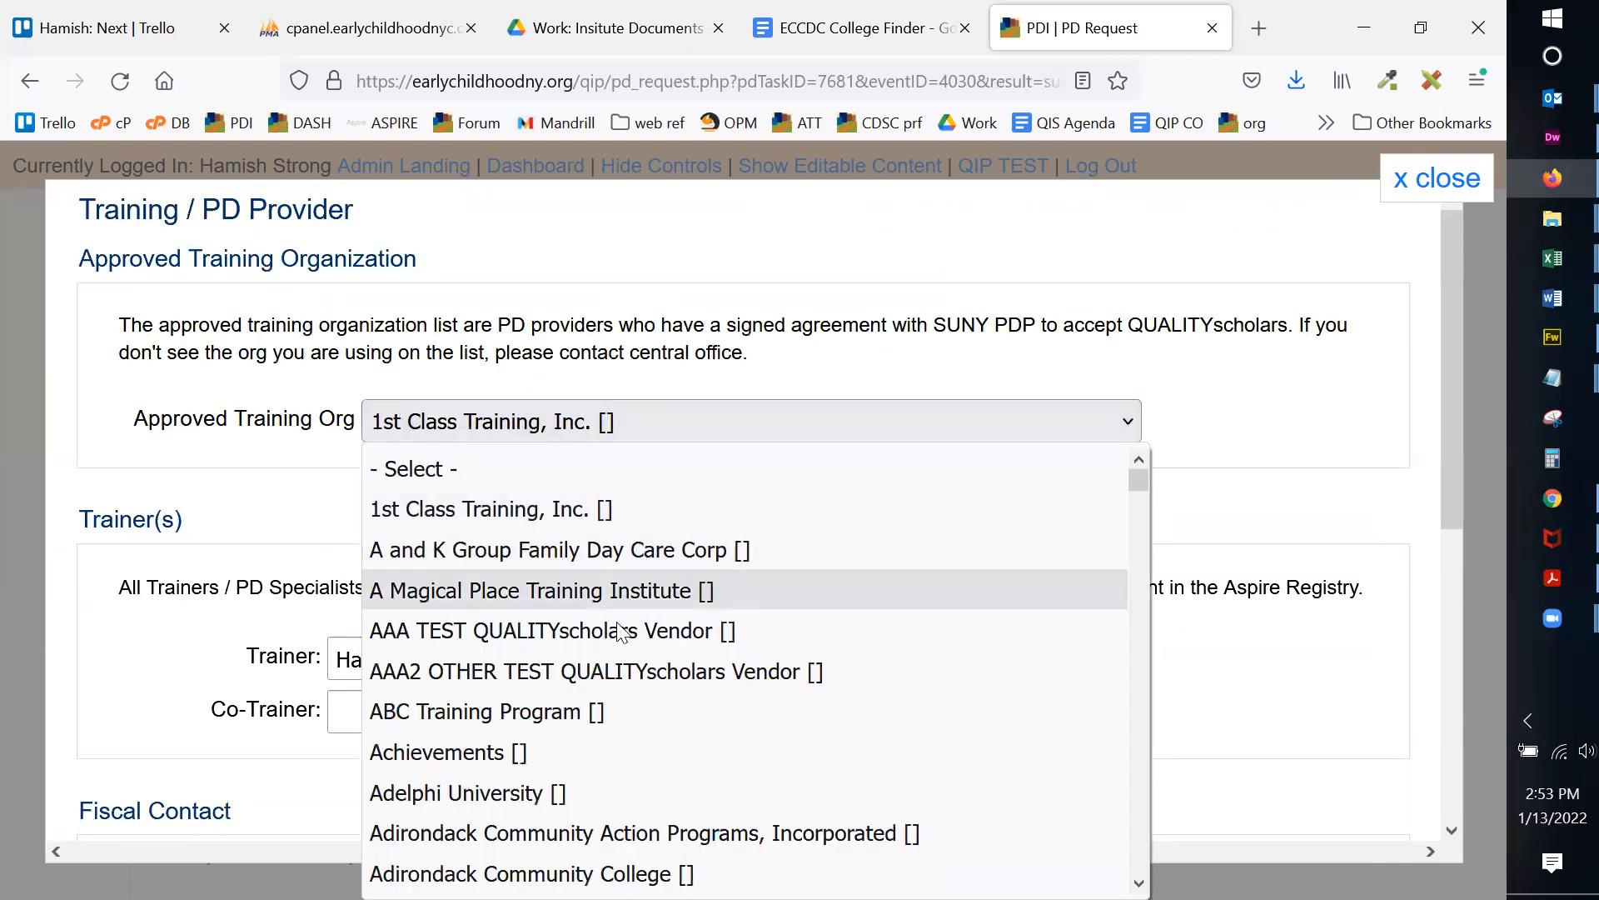
pyautogui.click(616, 627)
pyautogui.scroll(-7, 922, 514)
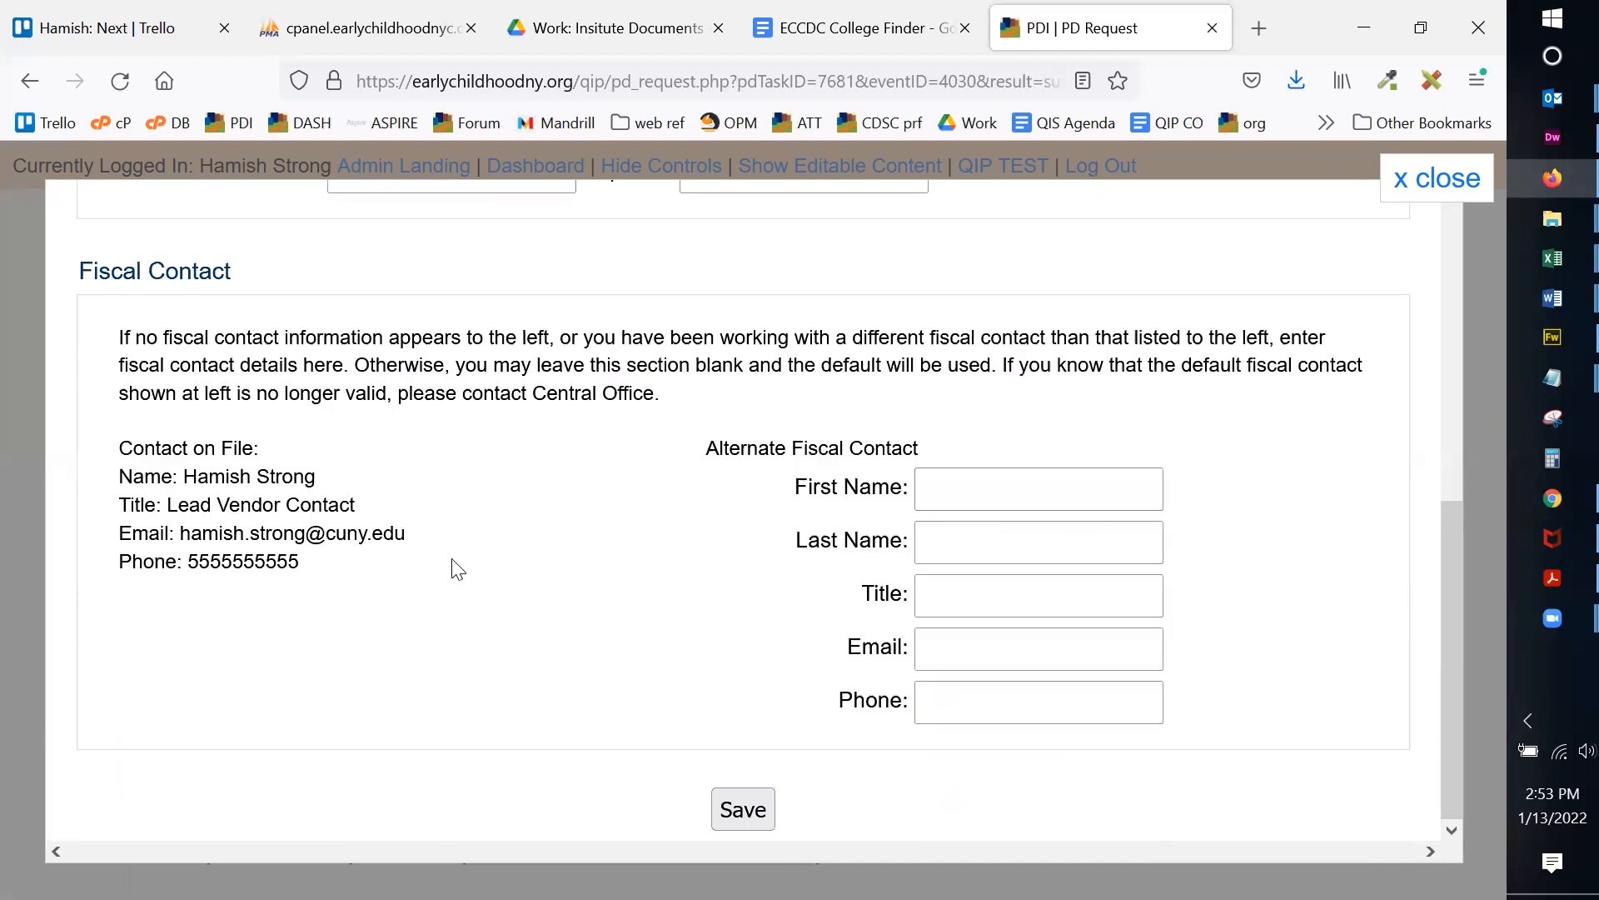
pyautogui.click(747, 791)
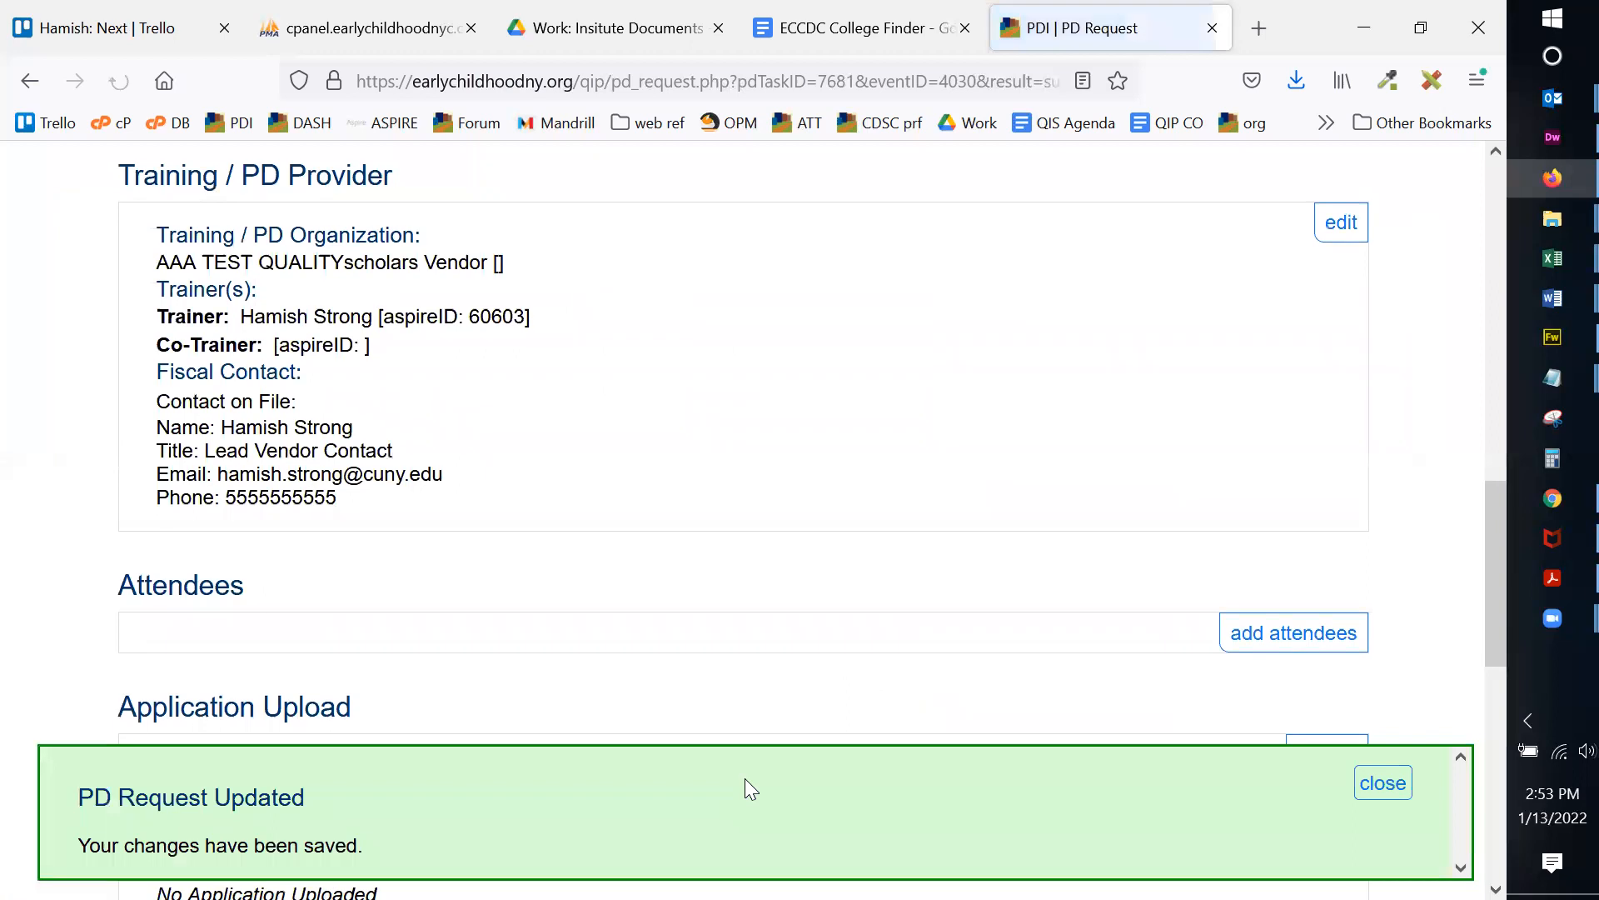
pyautogui.click(1383, 782)
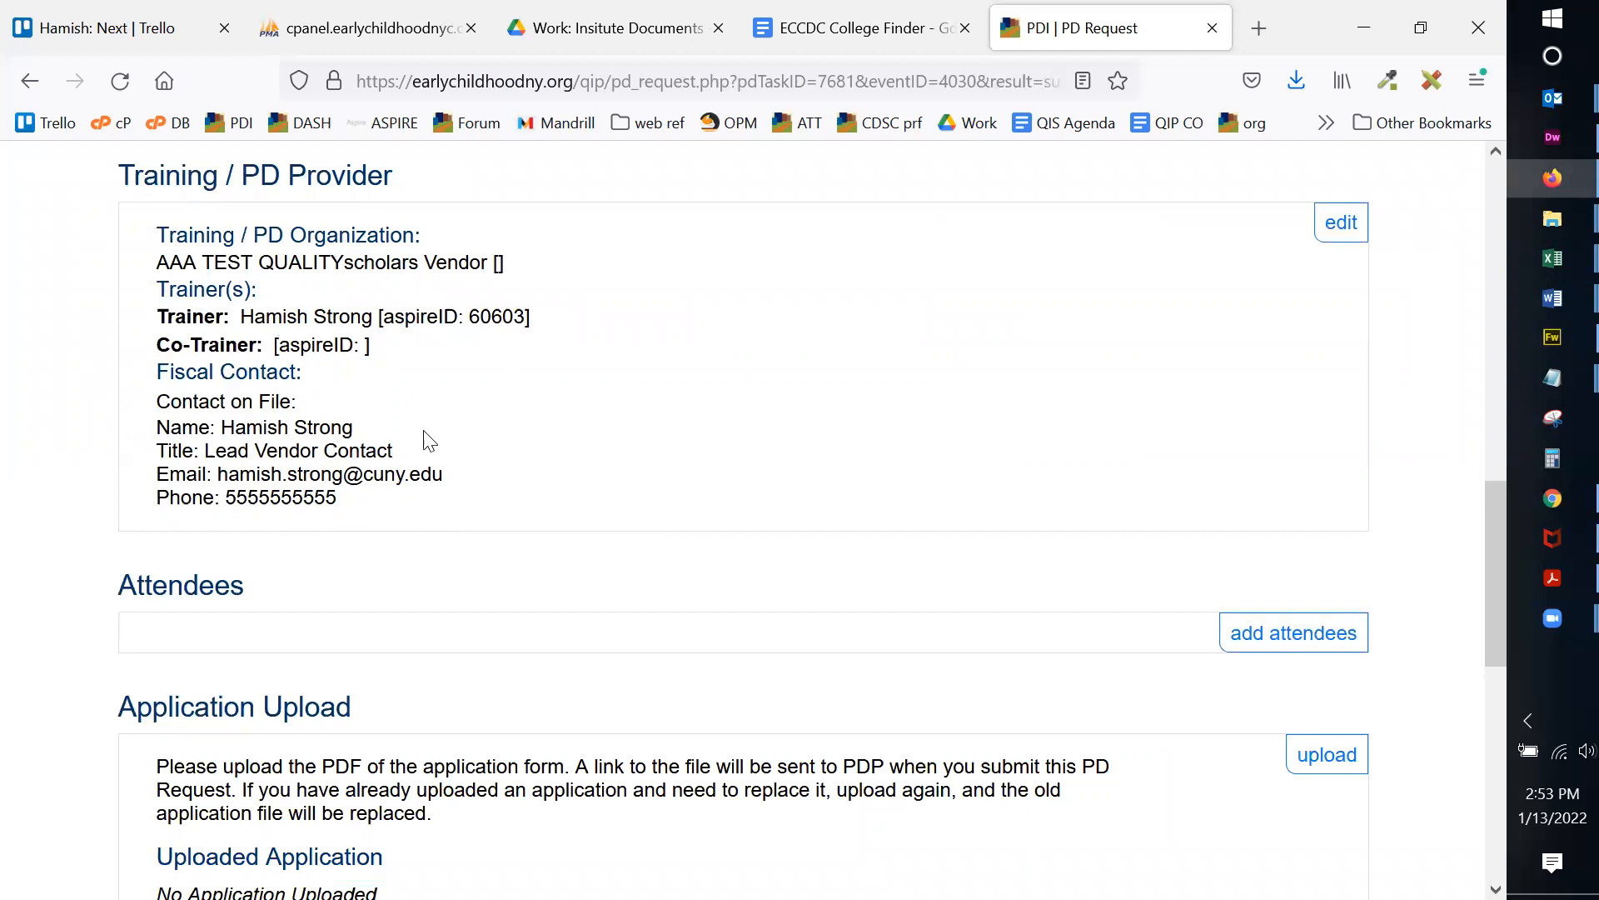
# Step: Add the assistant, director and both teachers as attendees and save
pyautogui.scroll(-3, 708, 367)
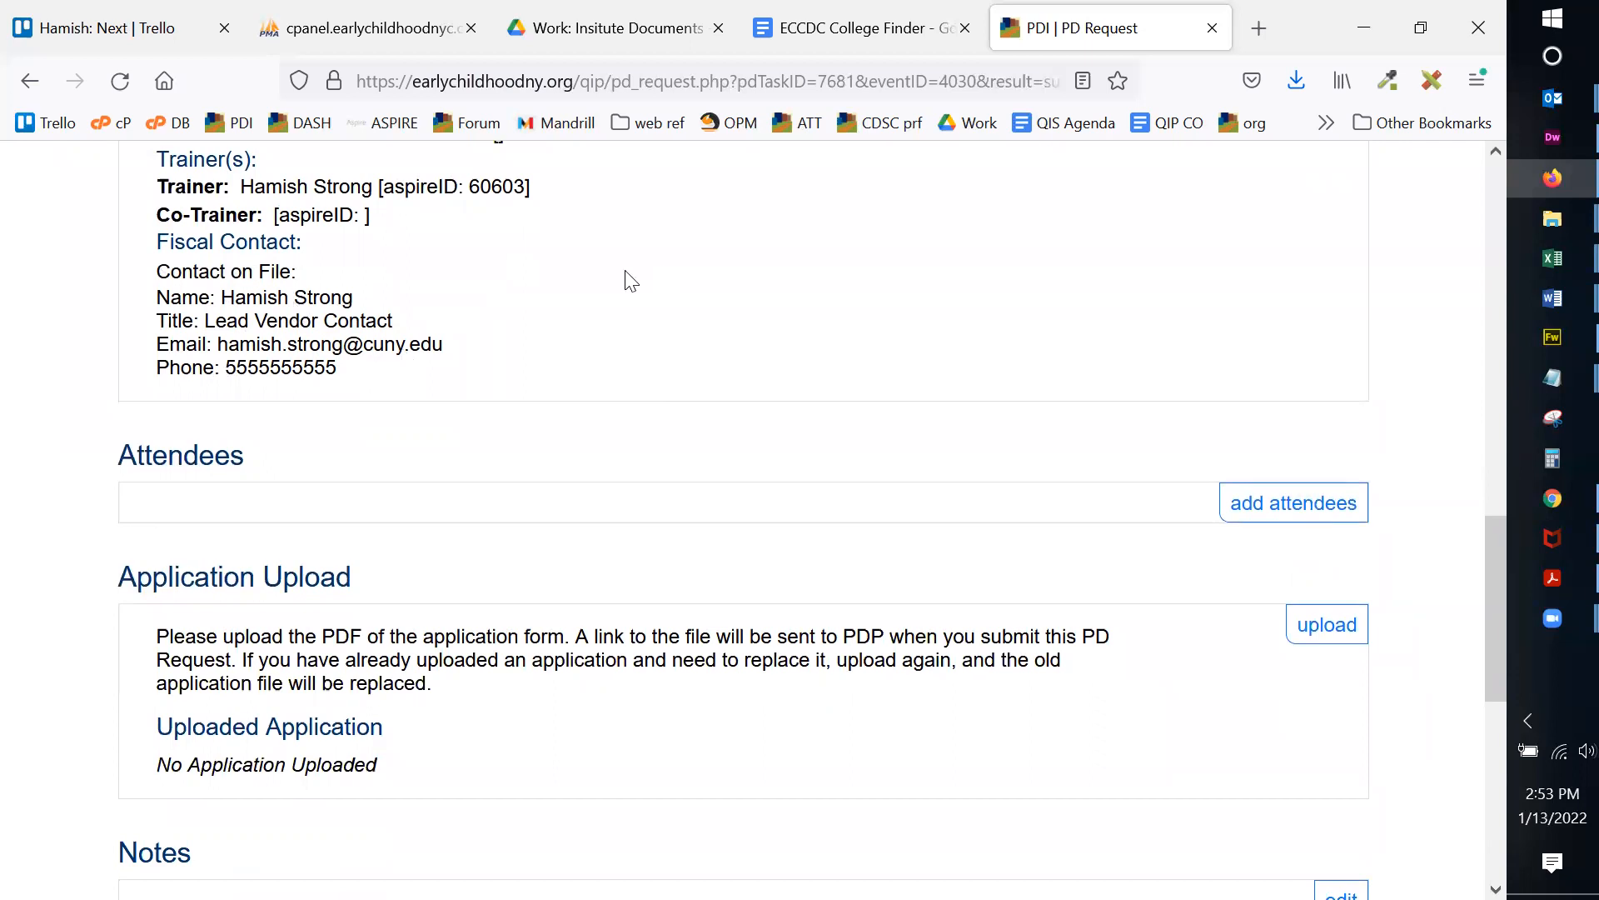
pyautogui.scroll(3, 1107, 382)
pyautogui.scroll(-5, 1102, 368)
pyautogui.scroll(-2, 1102, 365)
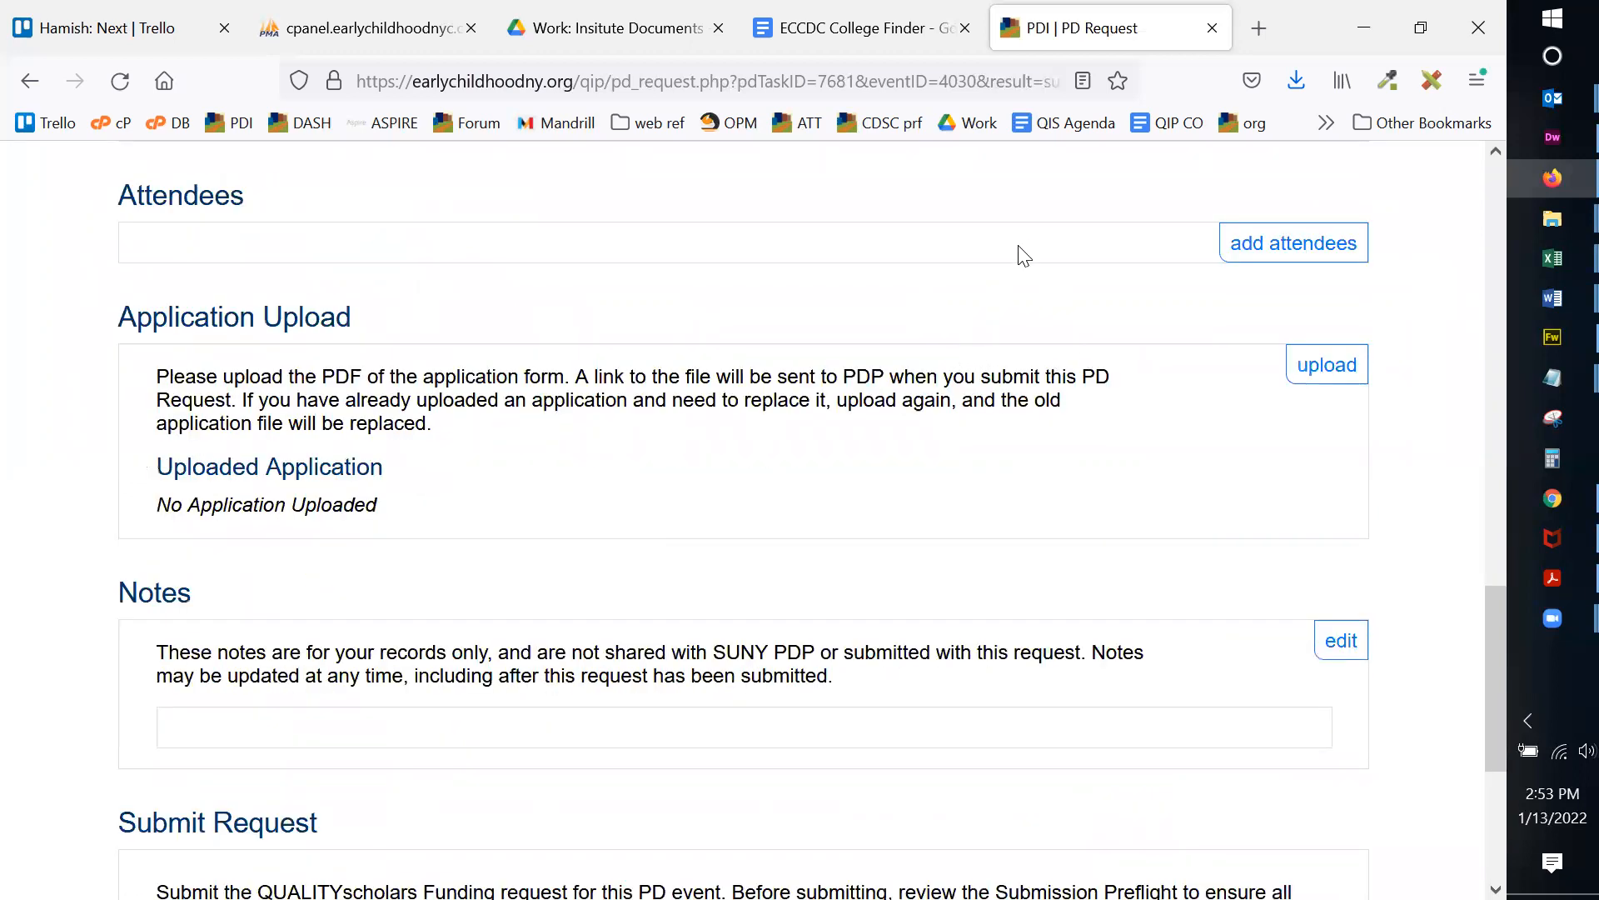
pyautogui.click(1257, 258)
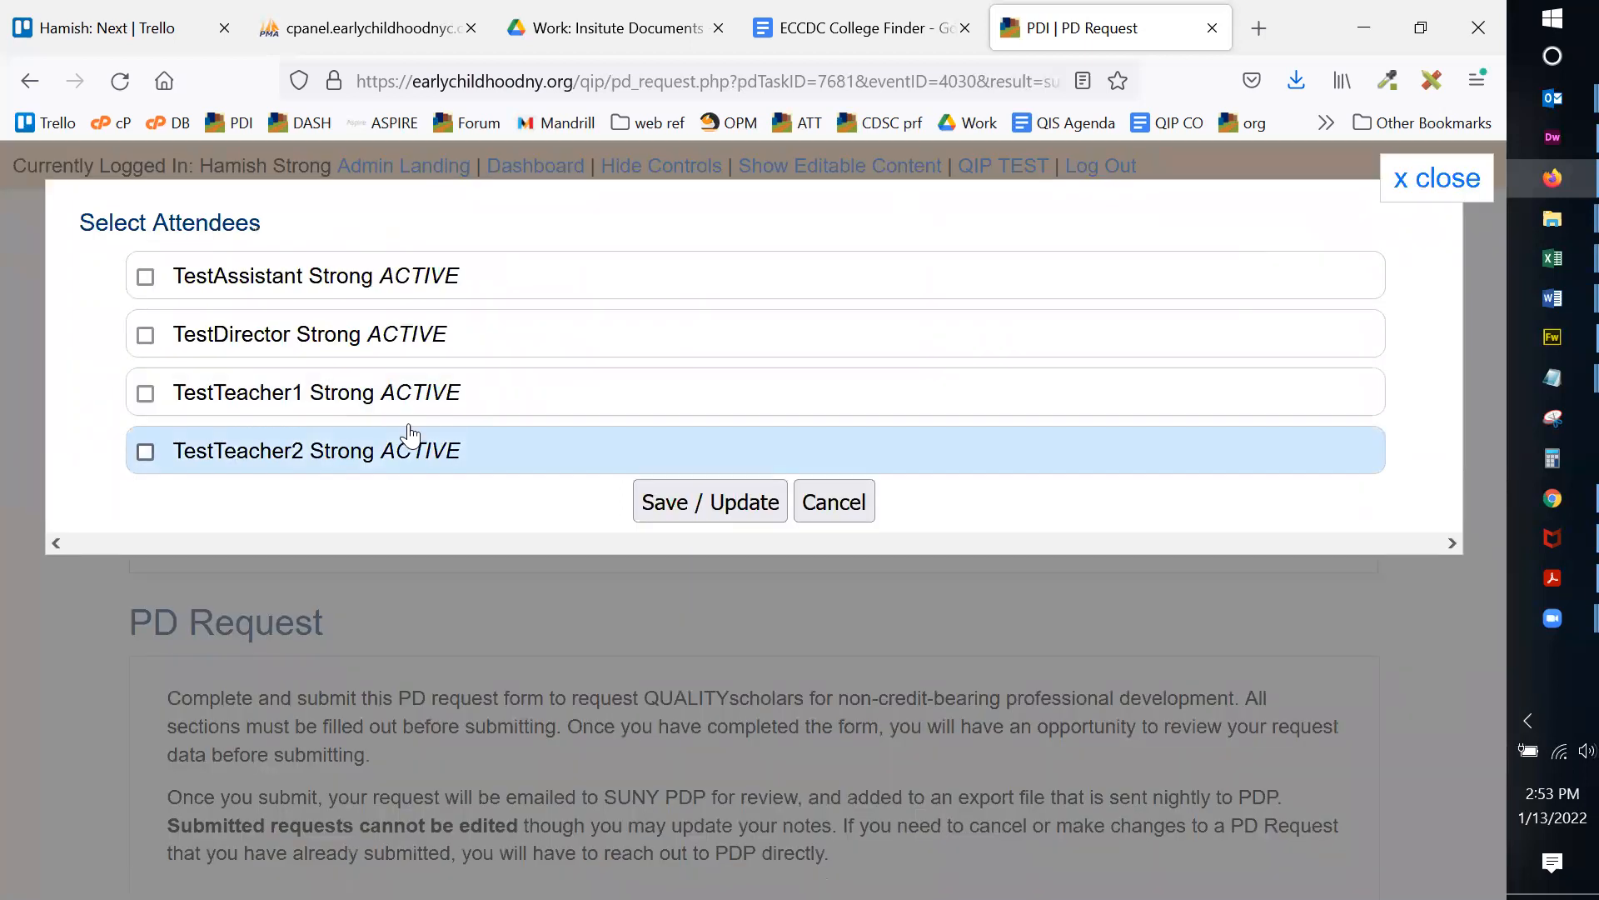
pyautogui.click(421, 277)
pyautogui.click(390, 333)
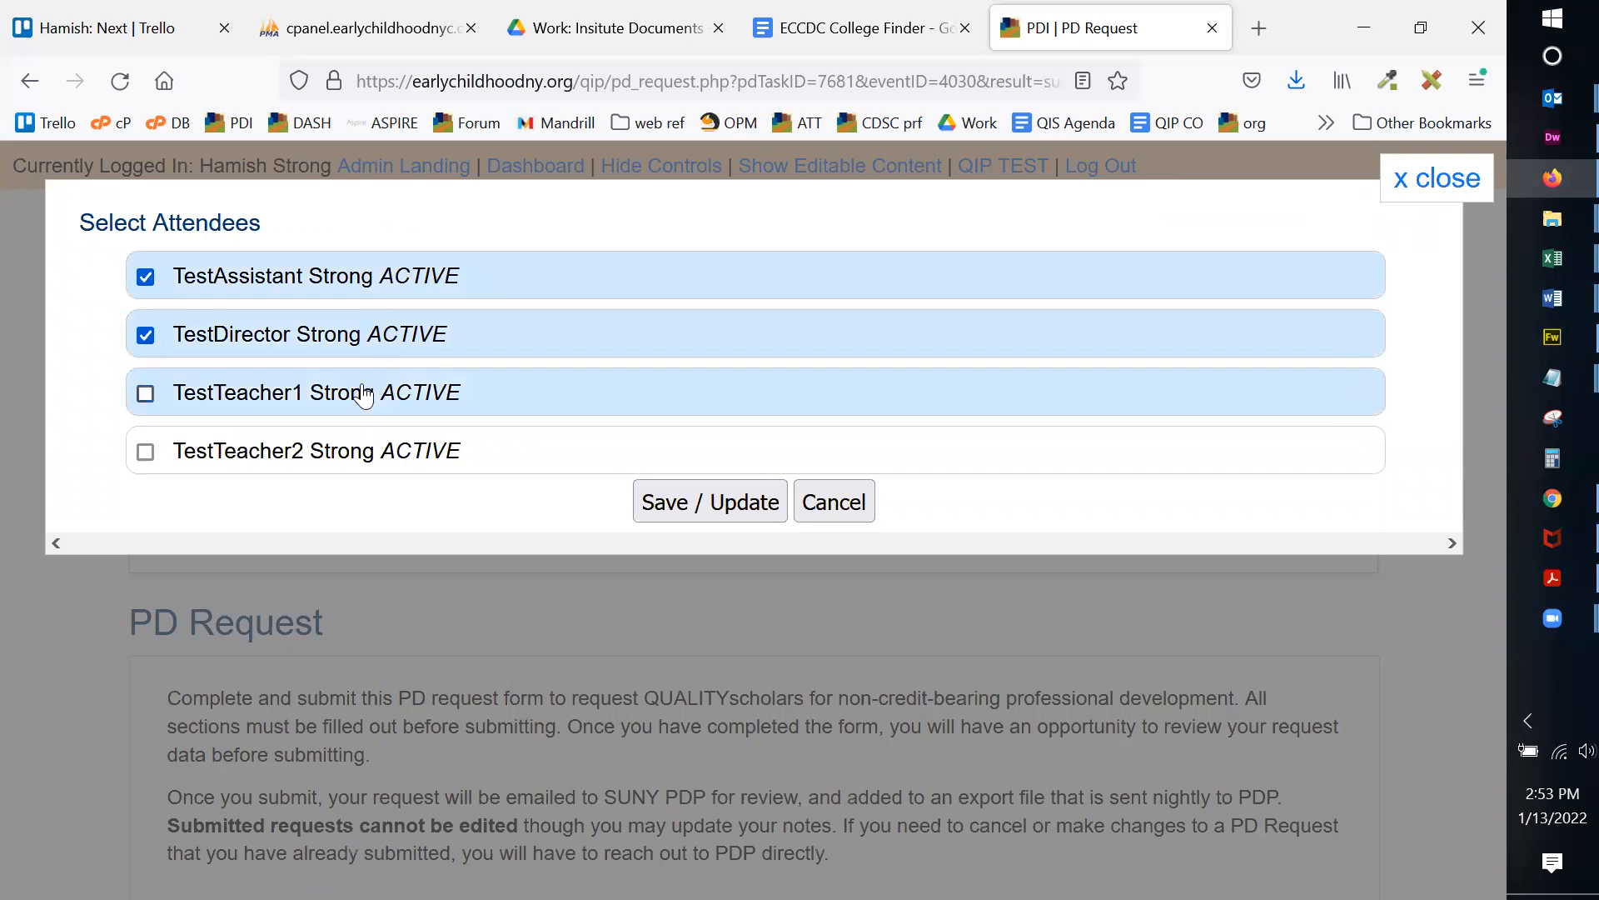
pyautogui.click(364, 395)
pyautogui.click(329, 462)
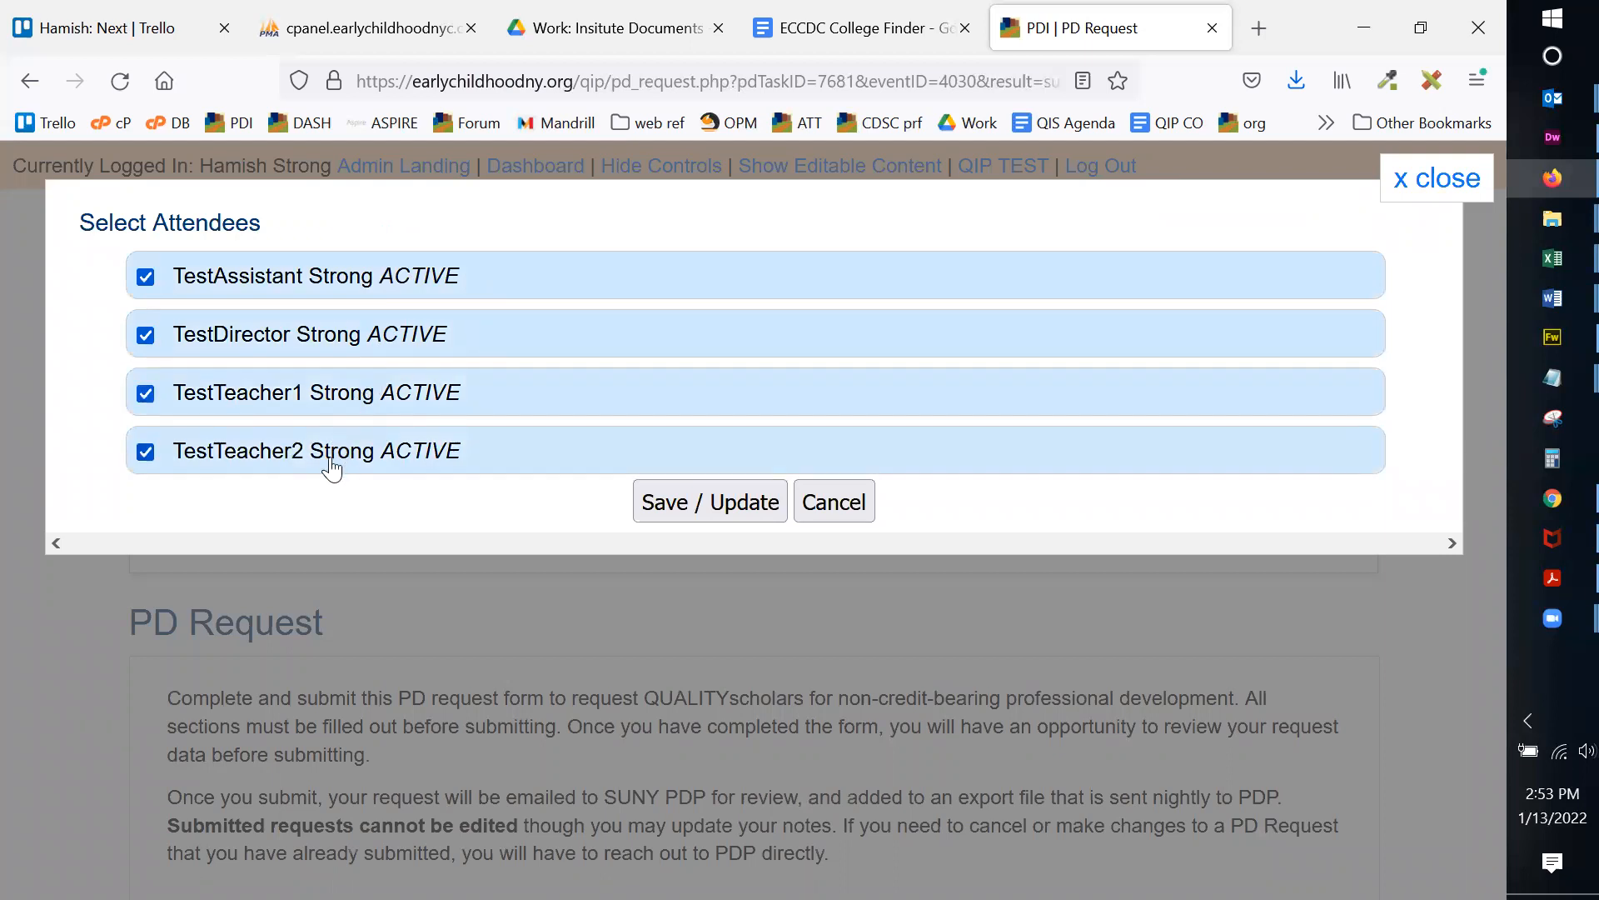
pyautogui.click(736, 517)
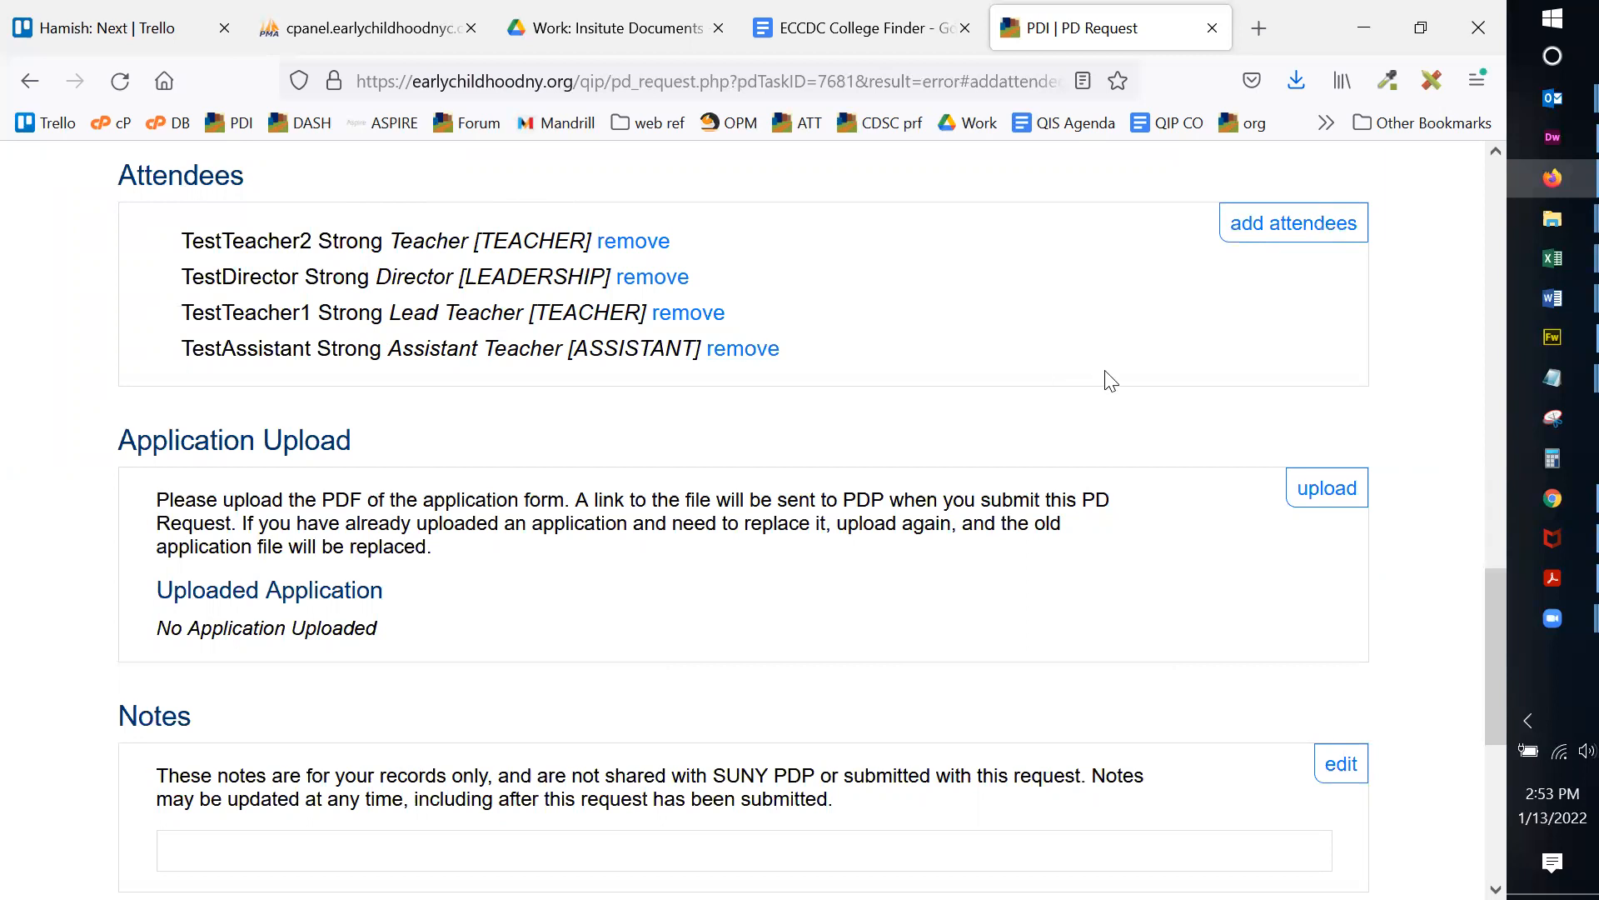
# Step: Remove the second teacher, then re-add them so all four attendees are listed
pyautogui.click(647, 248)
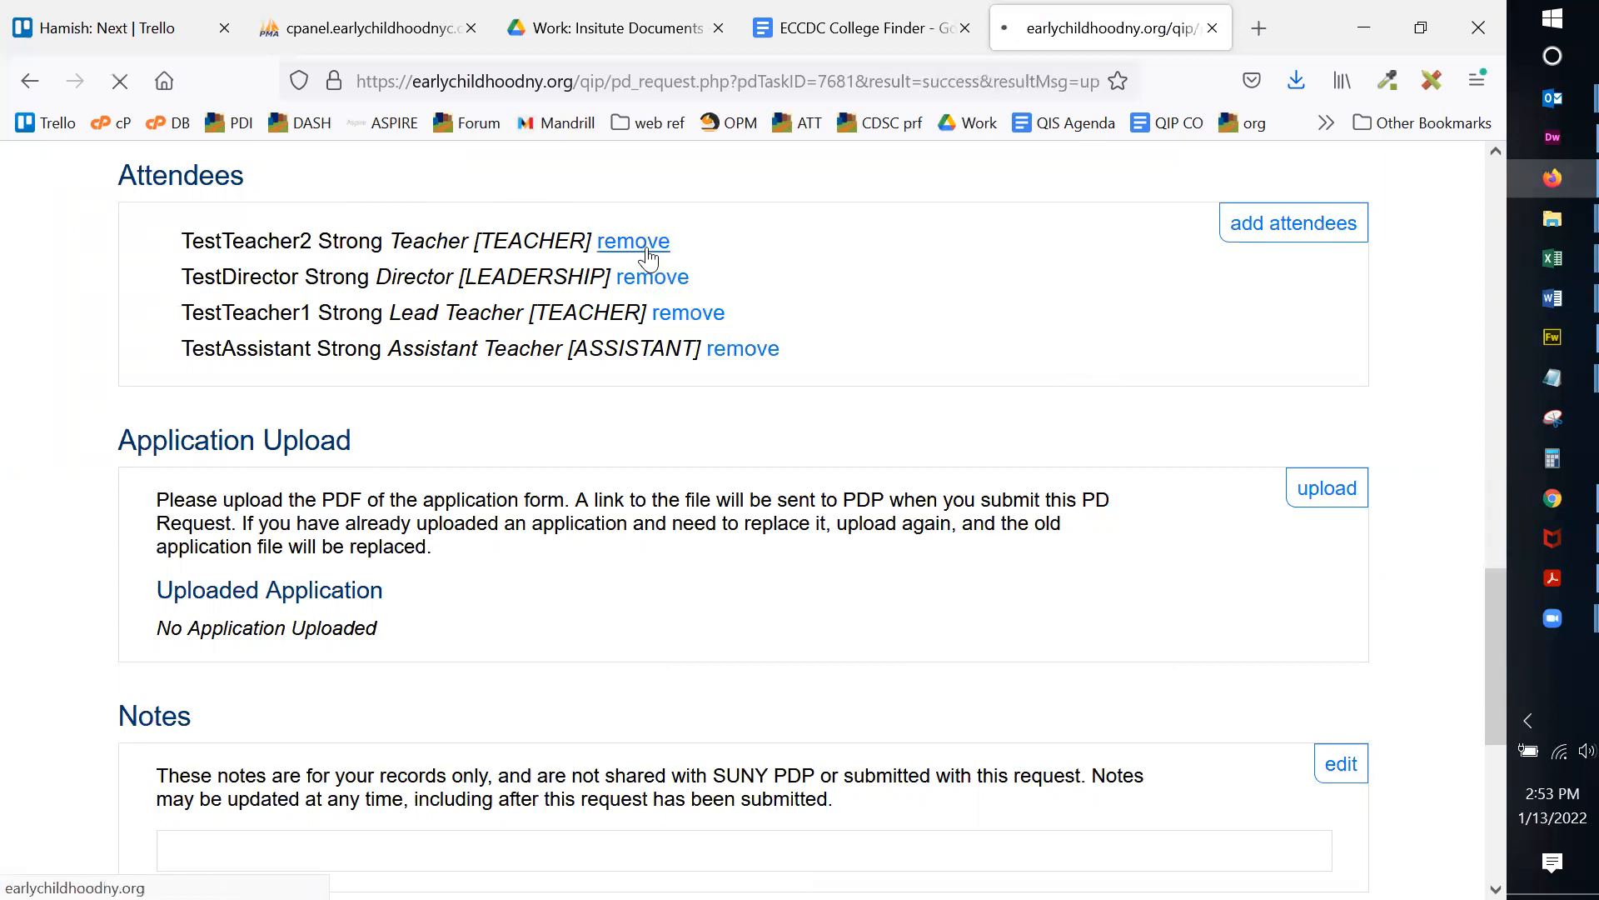
pyautogui.click(1383, 781)
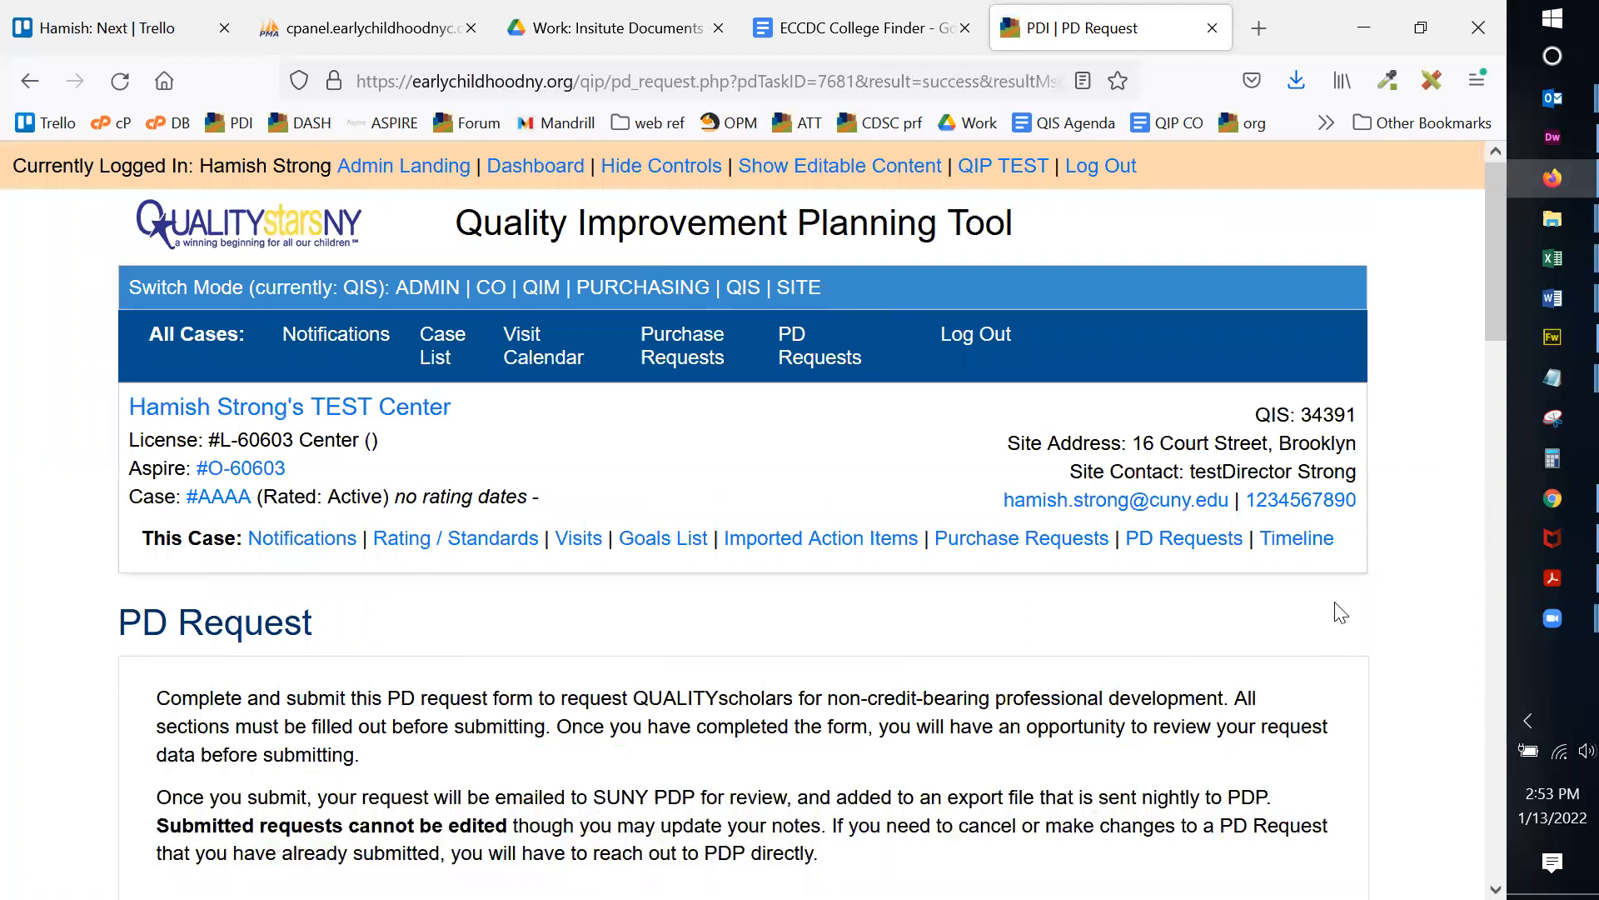
pyautogui.scroll(-10, 1324, 583)
pyautogui.scroll(-5, 1324, 579)
pyautogui.scroll(-2, 537, 416)
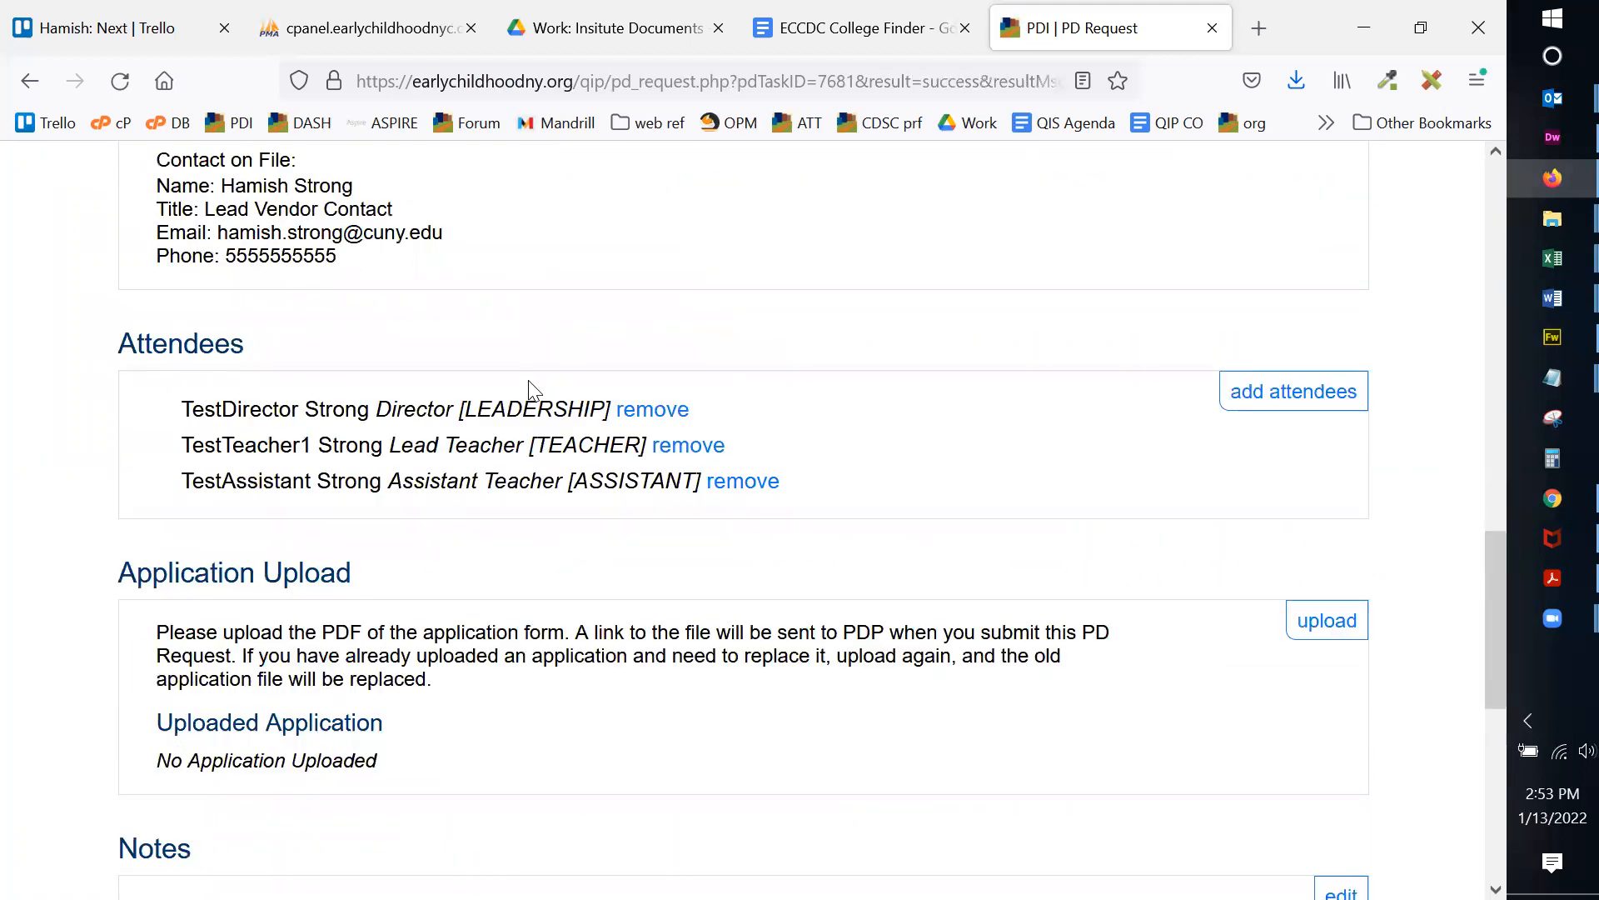
pyautogui.click(1239, 403)
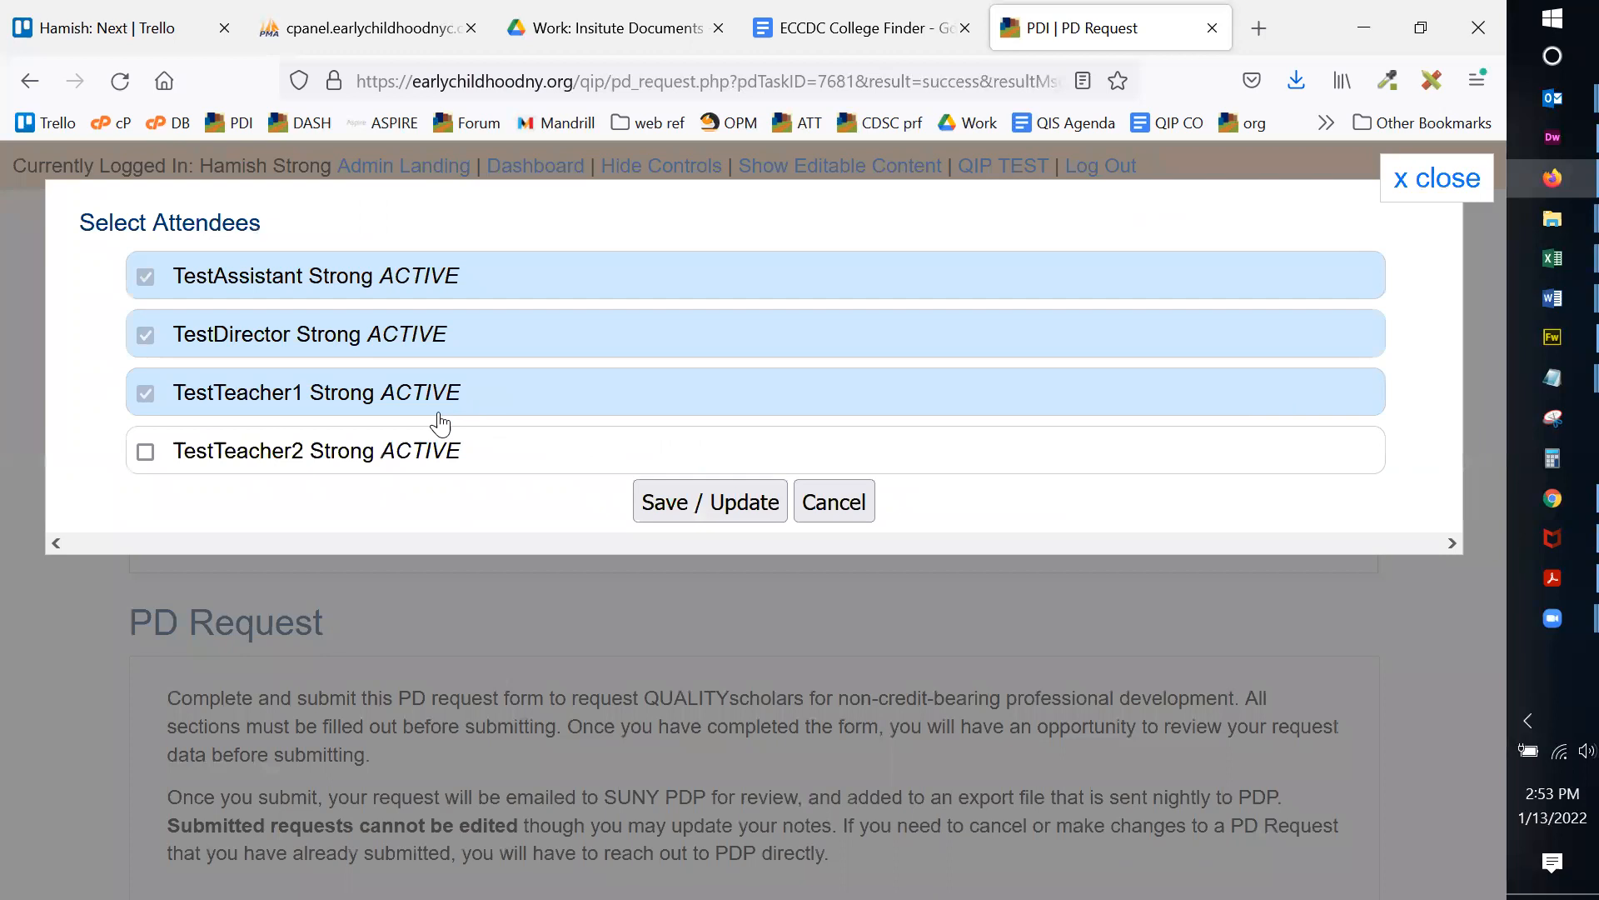
pyautogui.click(387, 451)
pyautogui.click(753, 500)
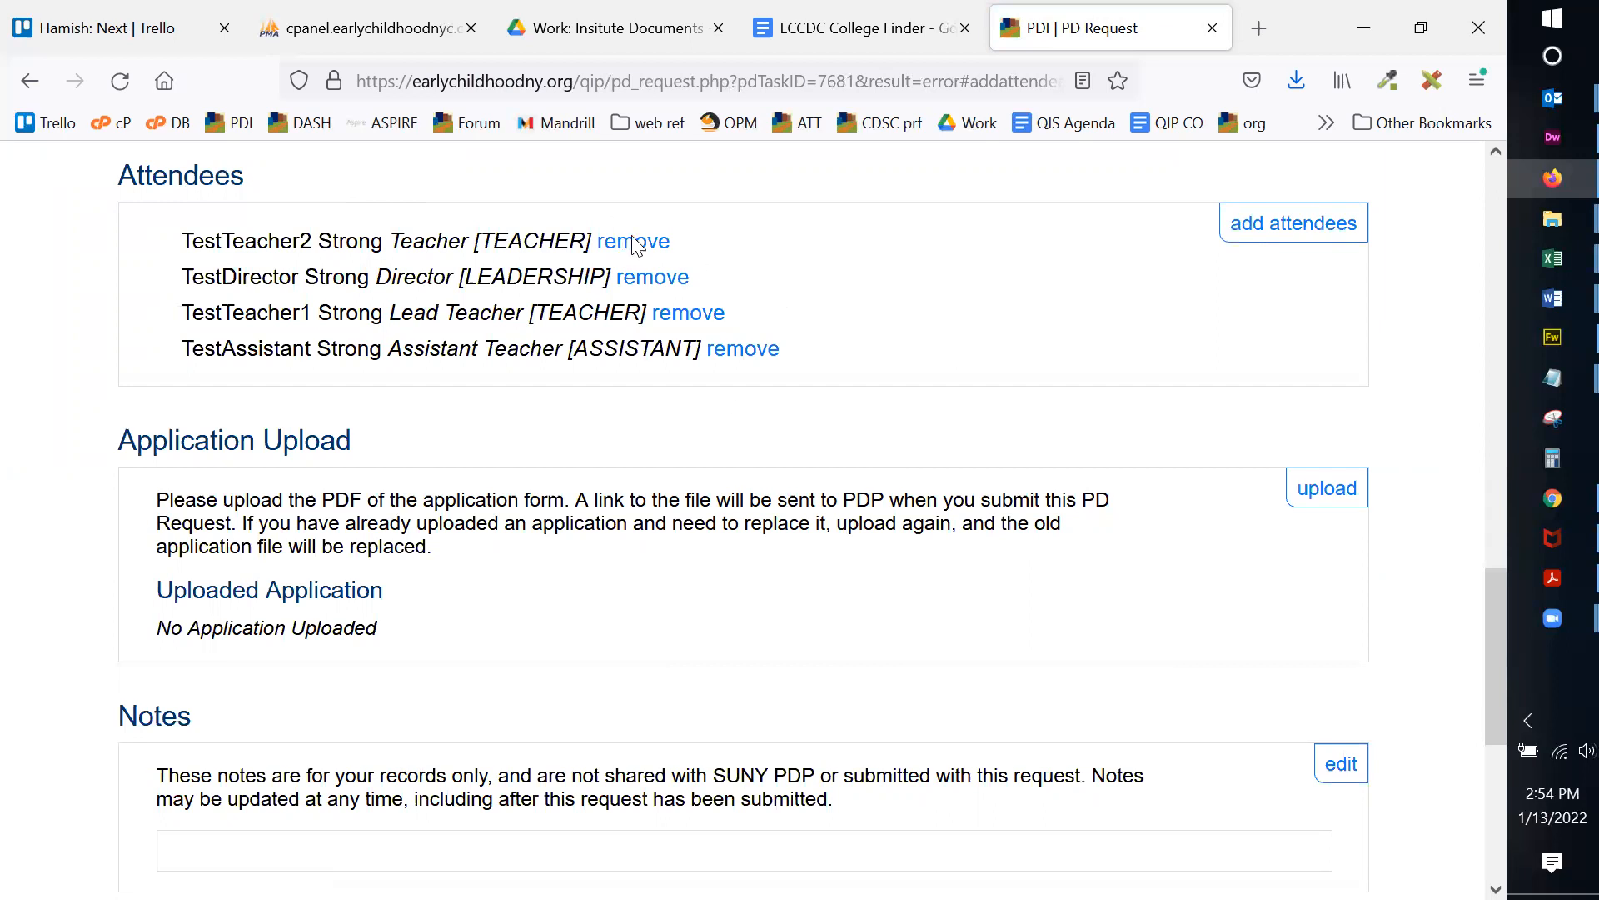
pyautogui.scroll(-2, 1383, 314)
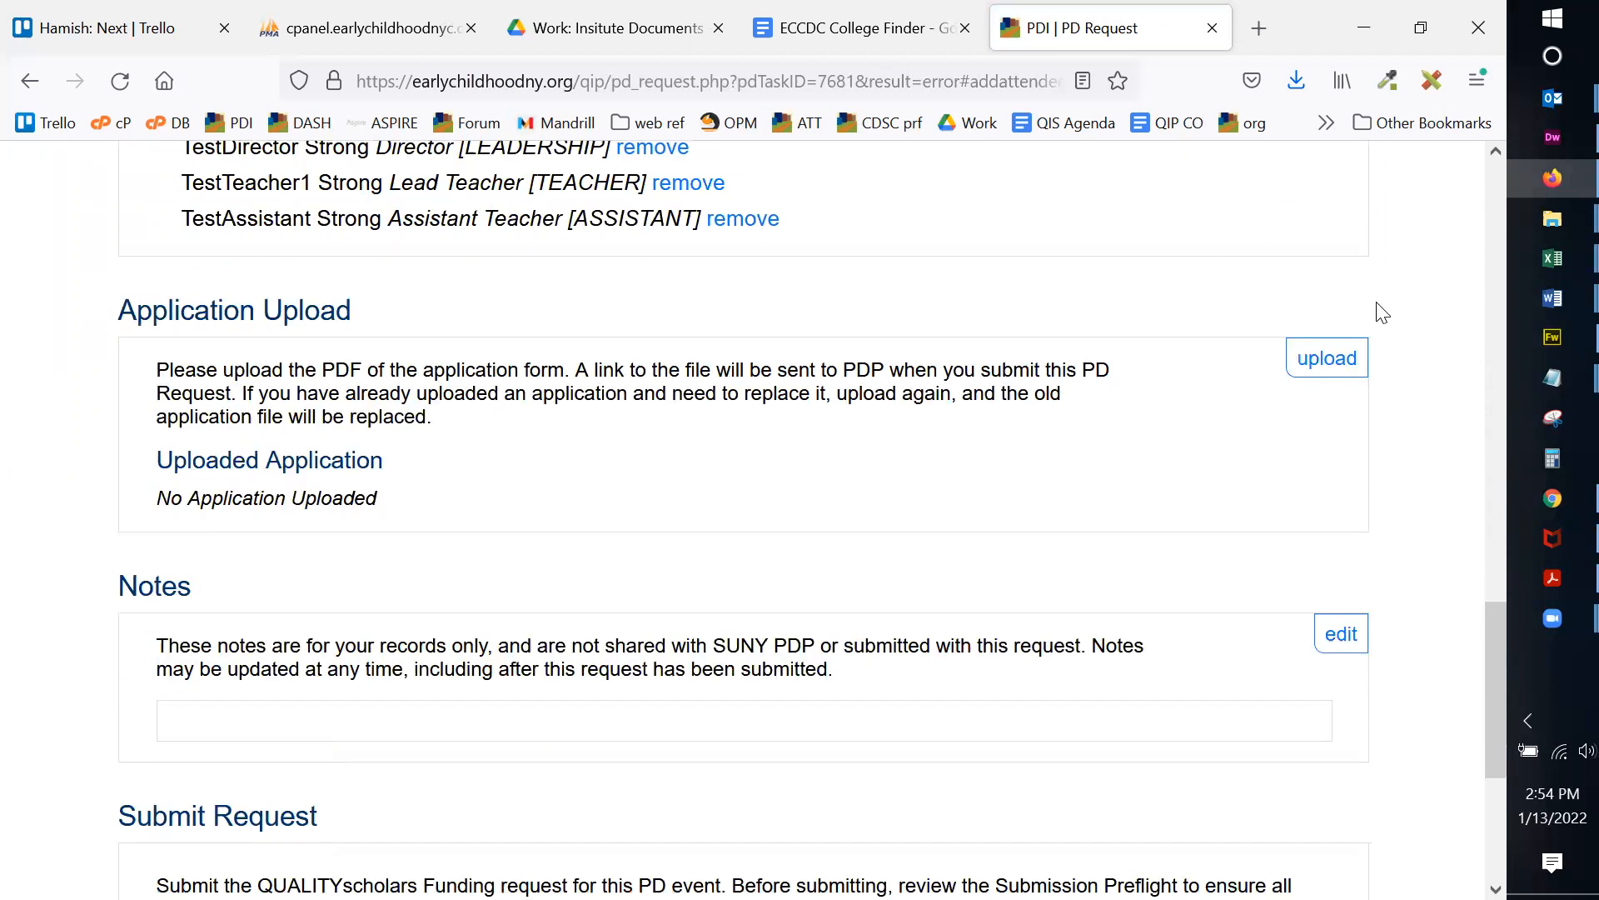
pyautogui.scroll(2, 1376, 312)
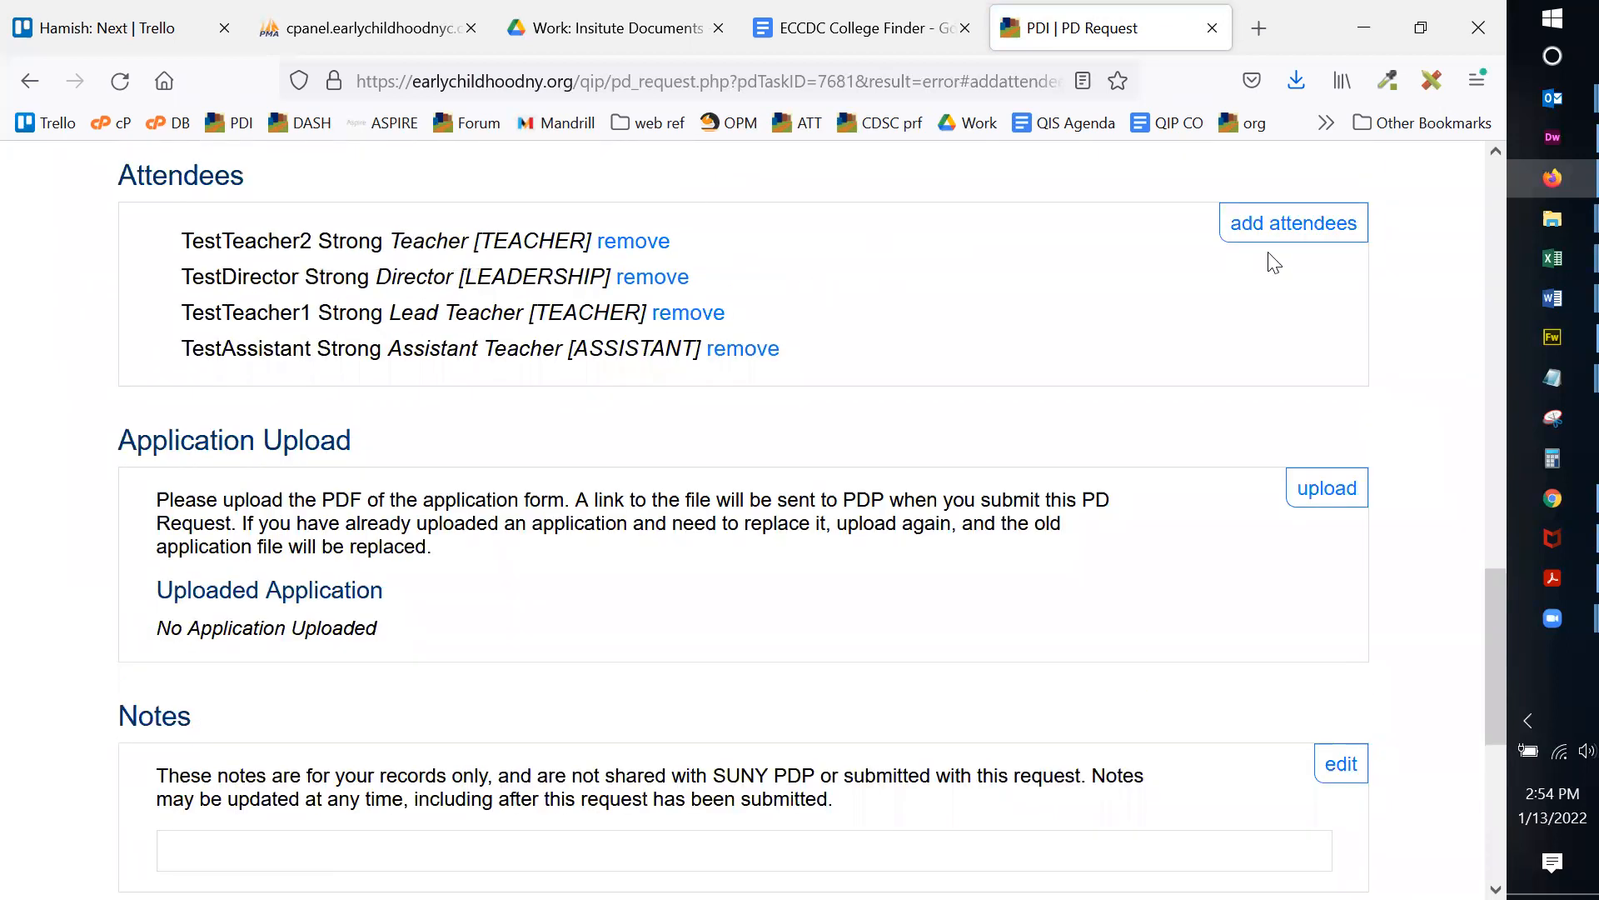
pyautogui.scroll(-4, 1395, 260)
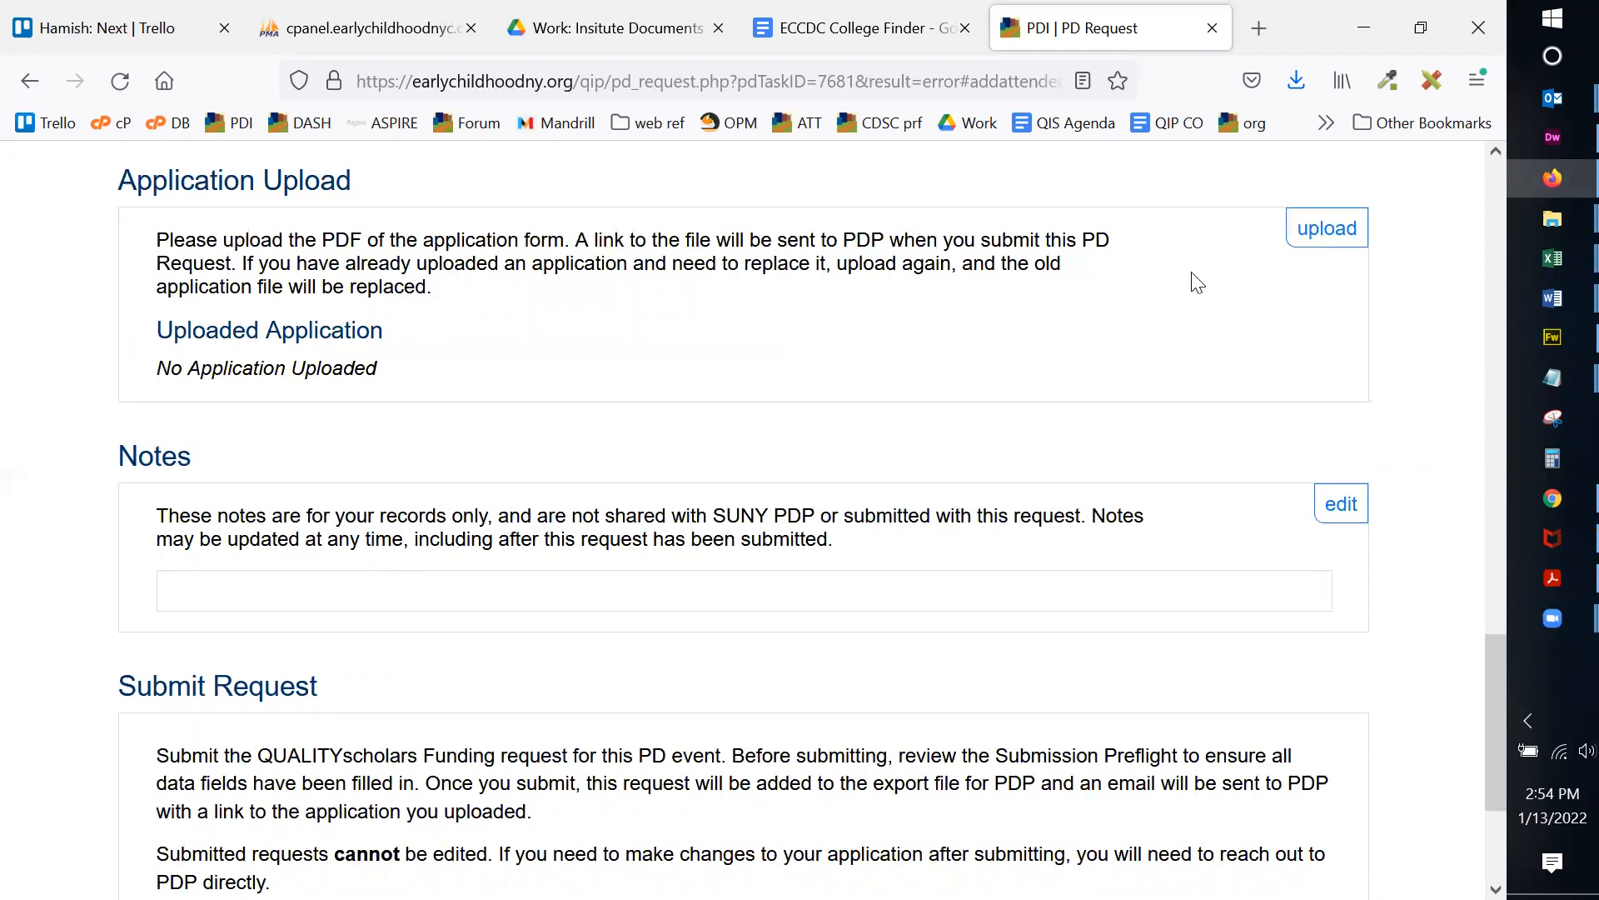
# Step: Upload Childrens-Book-Emoji-Pictionary-Baby-Shower-Game-Printable22.pdf as the request's application form and save it
pyautogui.click(1317, 241)
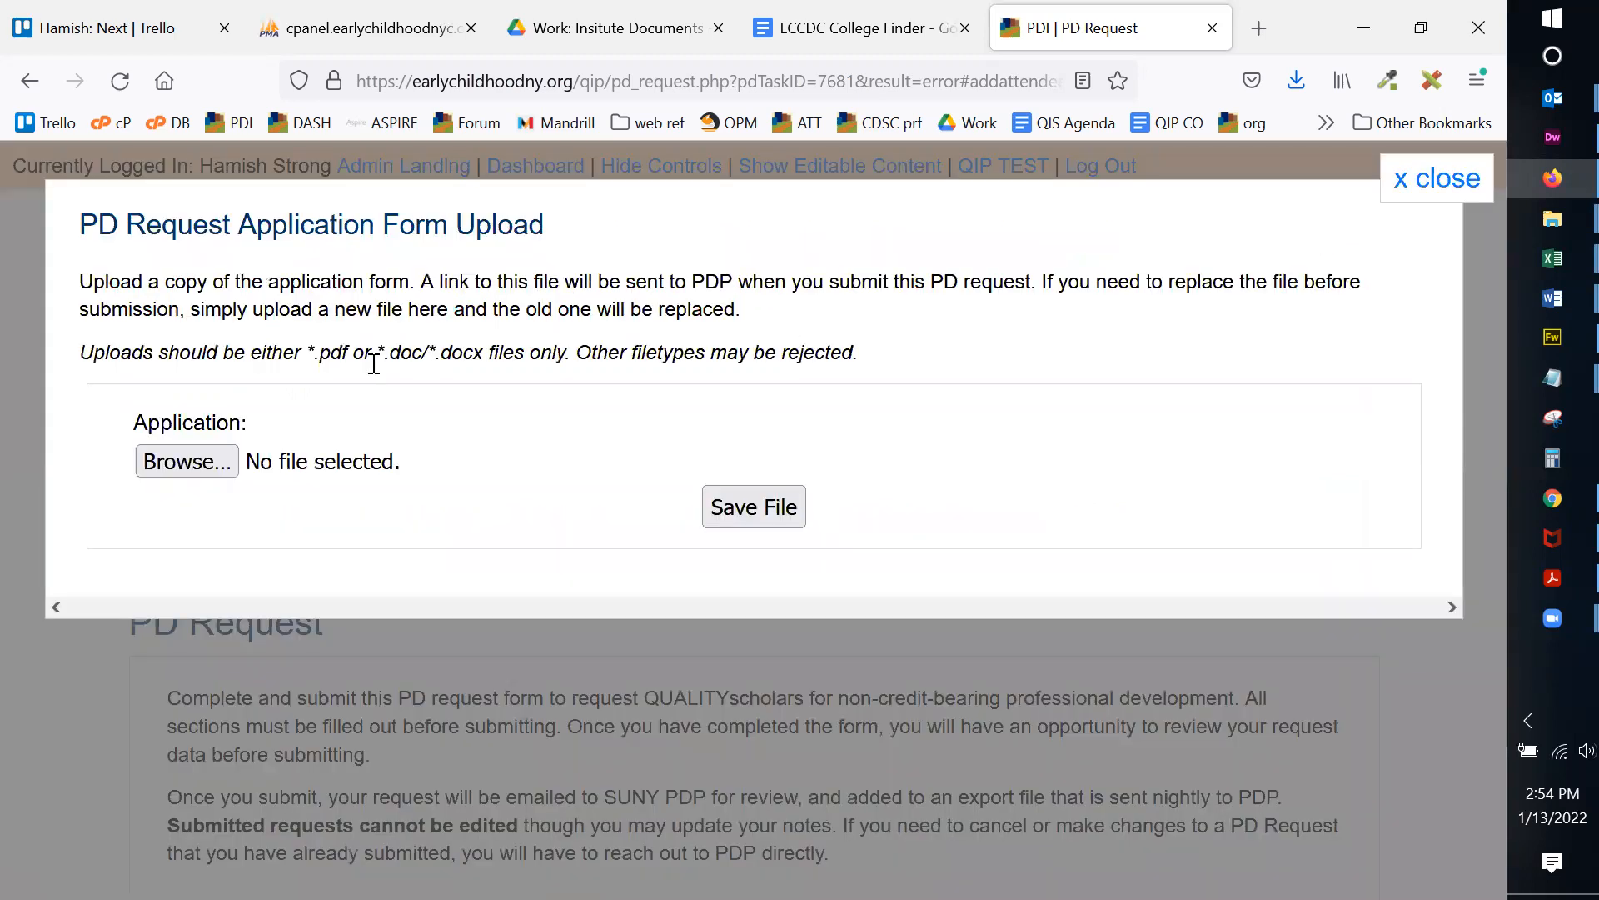
pyautogui.click(215, 464)
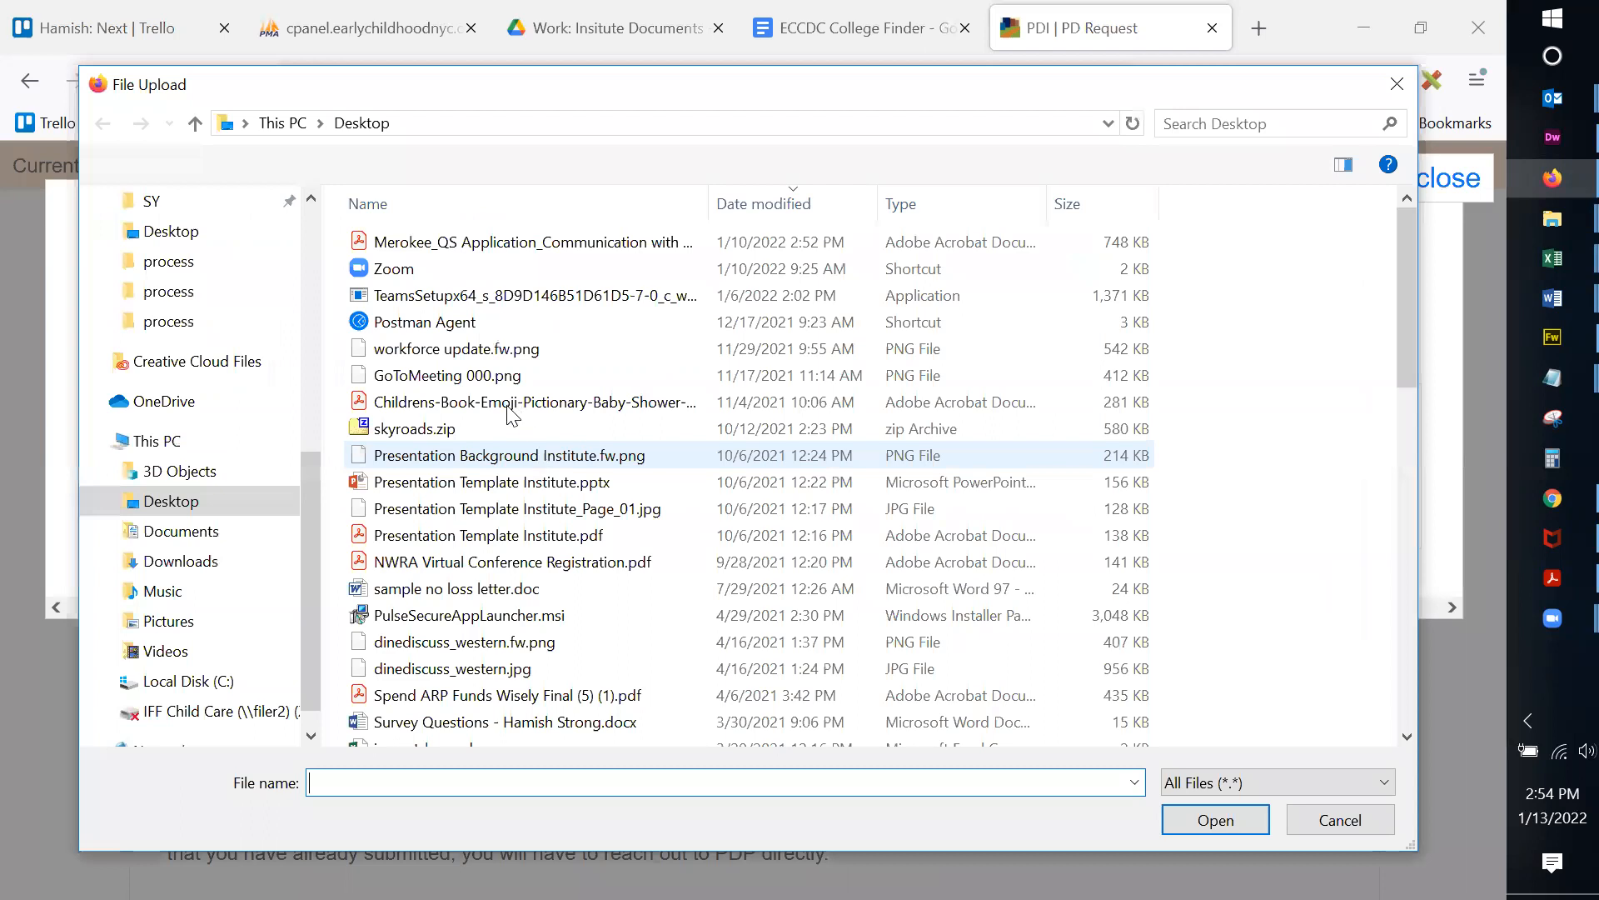
pyautogui.click(512, 411)
pyautogui.doubleClick(511, 412)
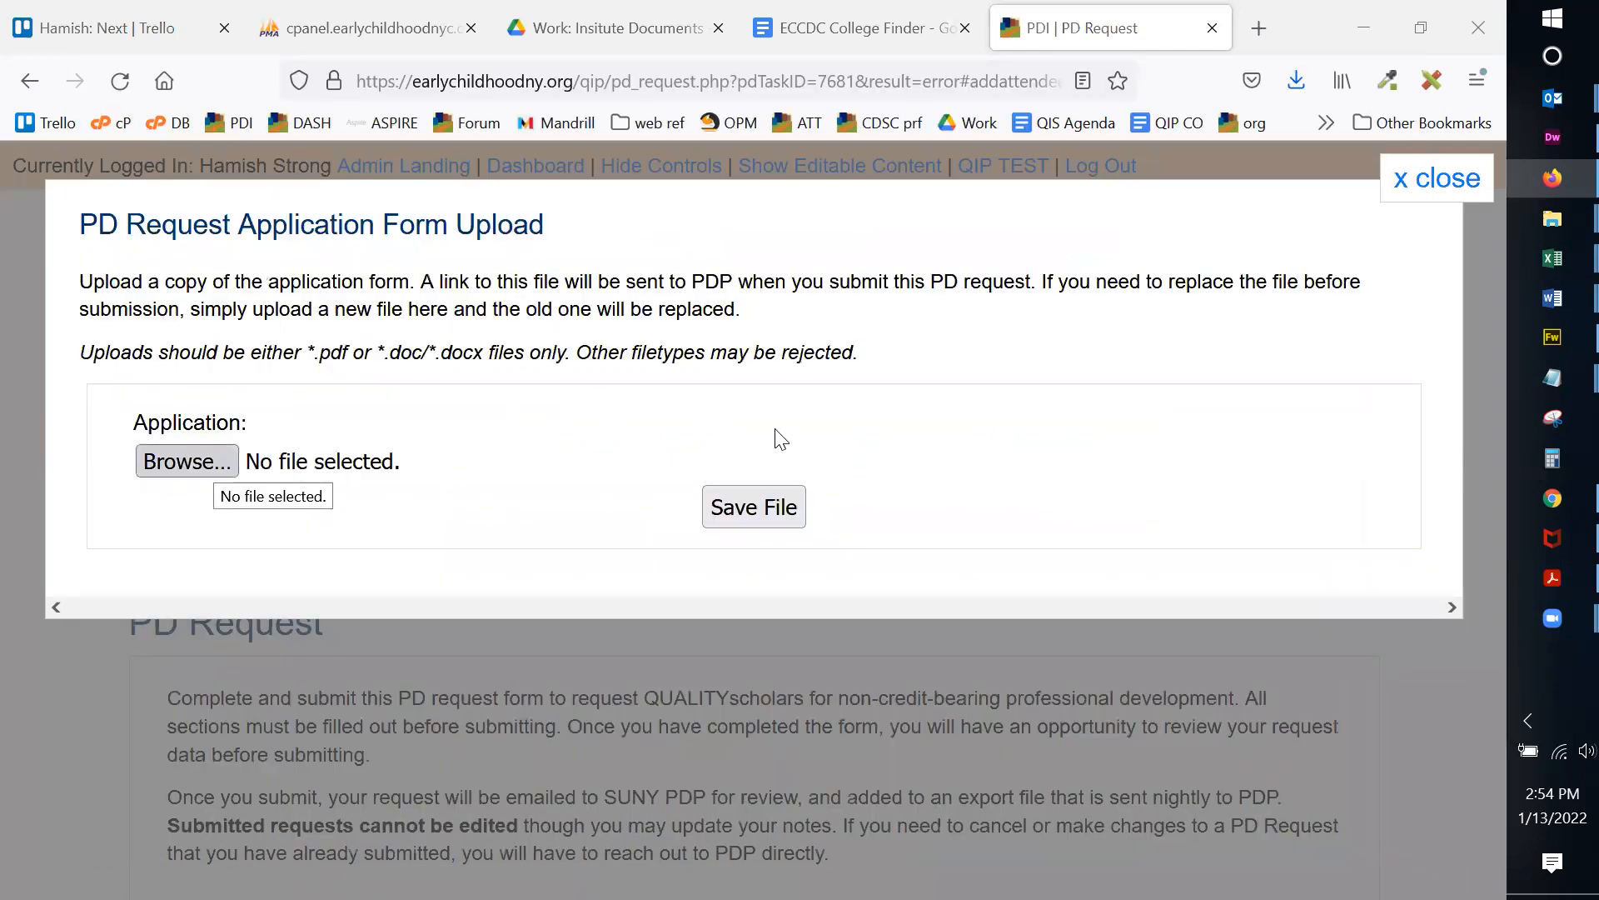
pyautogui.click(758, 508)
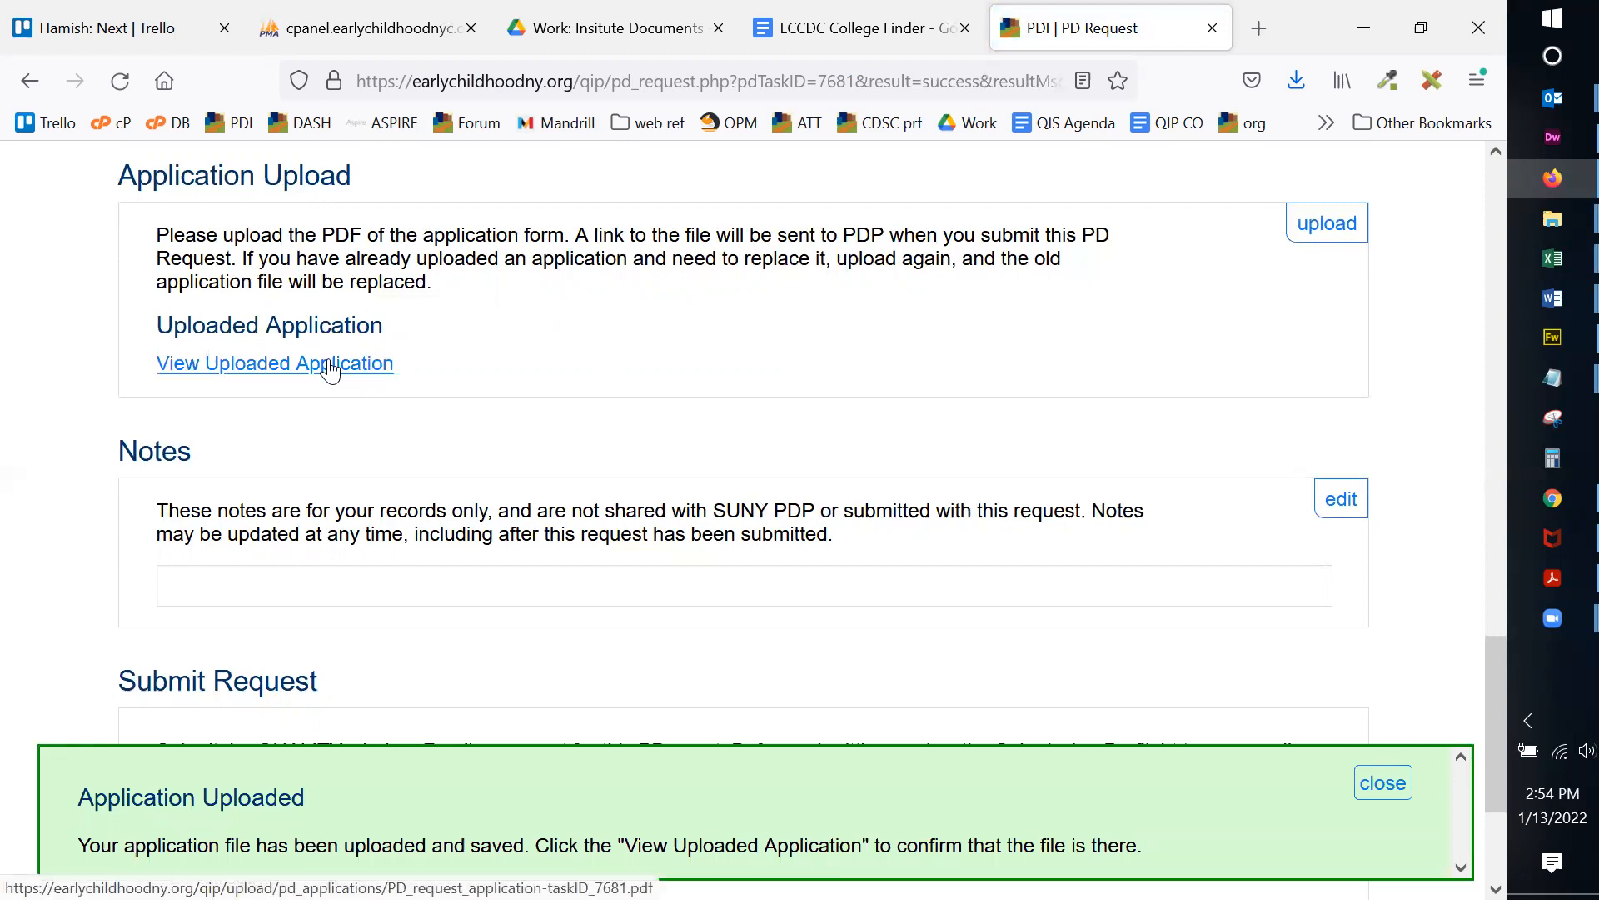
# Step: View the uploaded application PDF to confirm it opens, then close it and dismiss the upload message
pyautogui.click(332, 369)
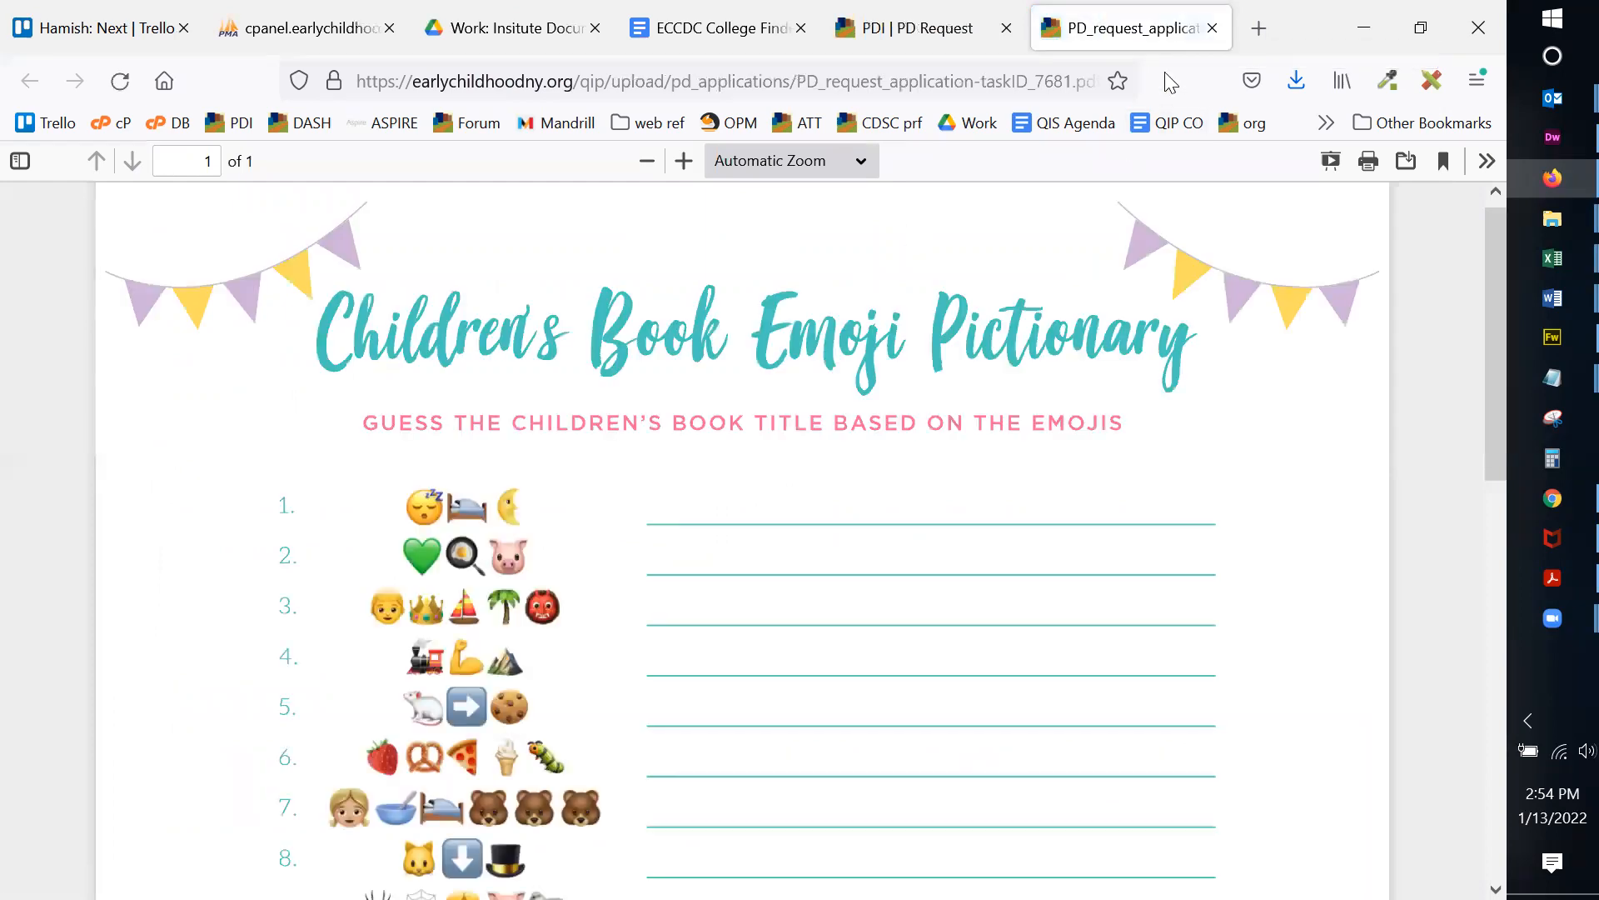
pyautogui.click(1212, 29)
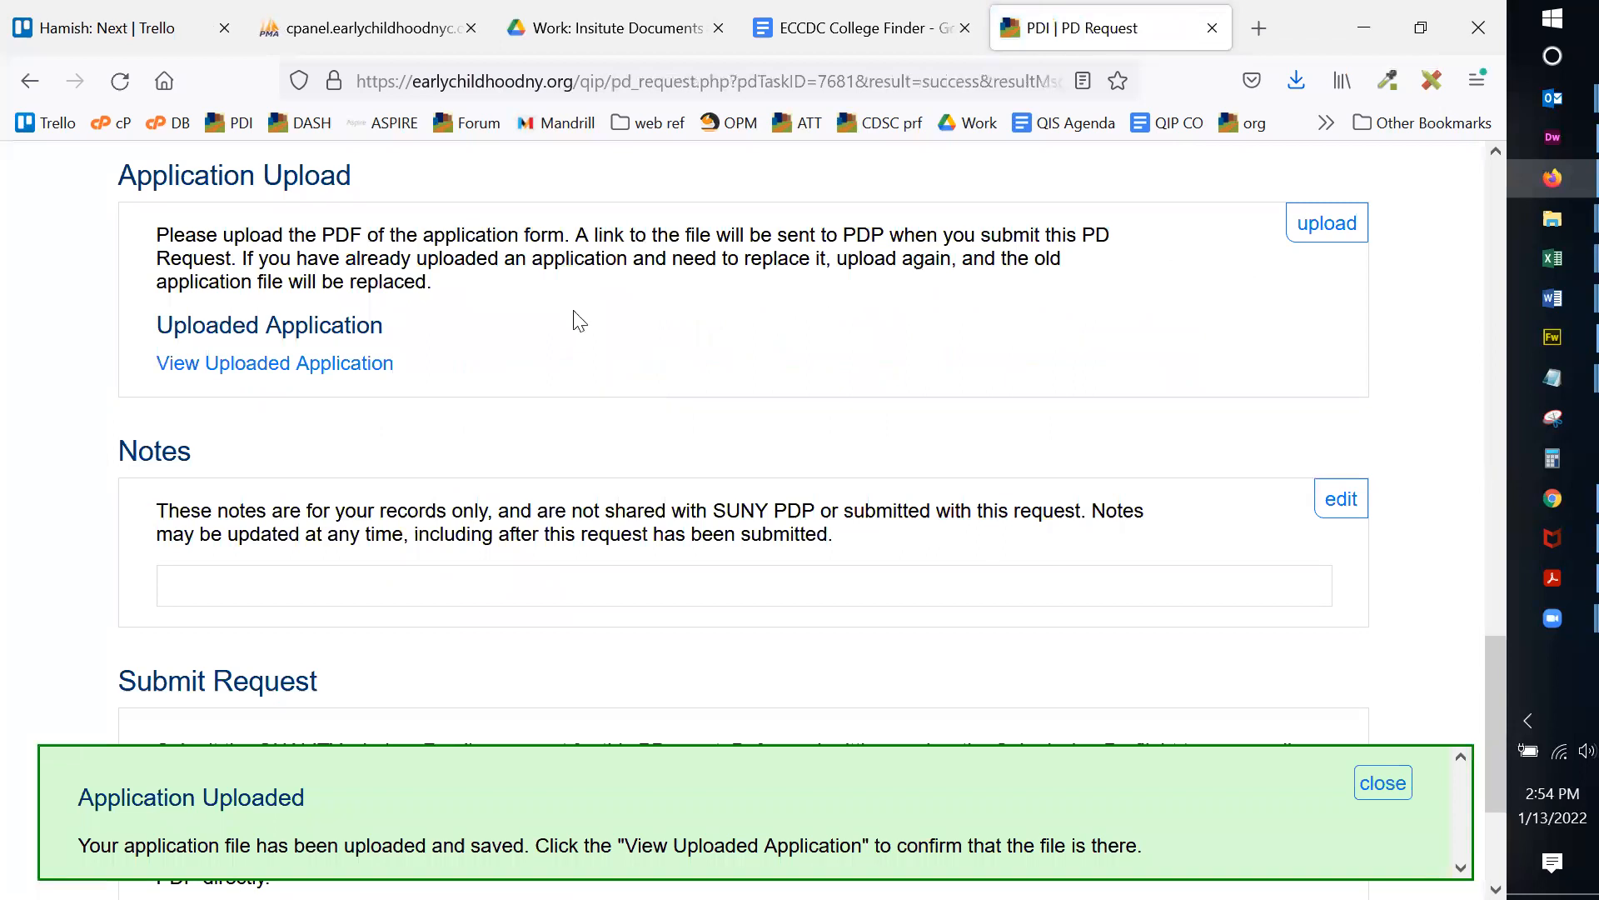
pyautogui.click(1359, 768)
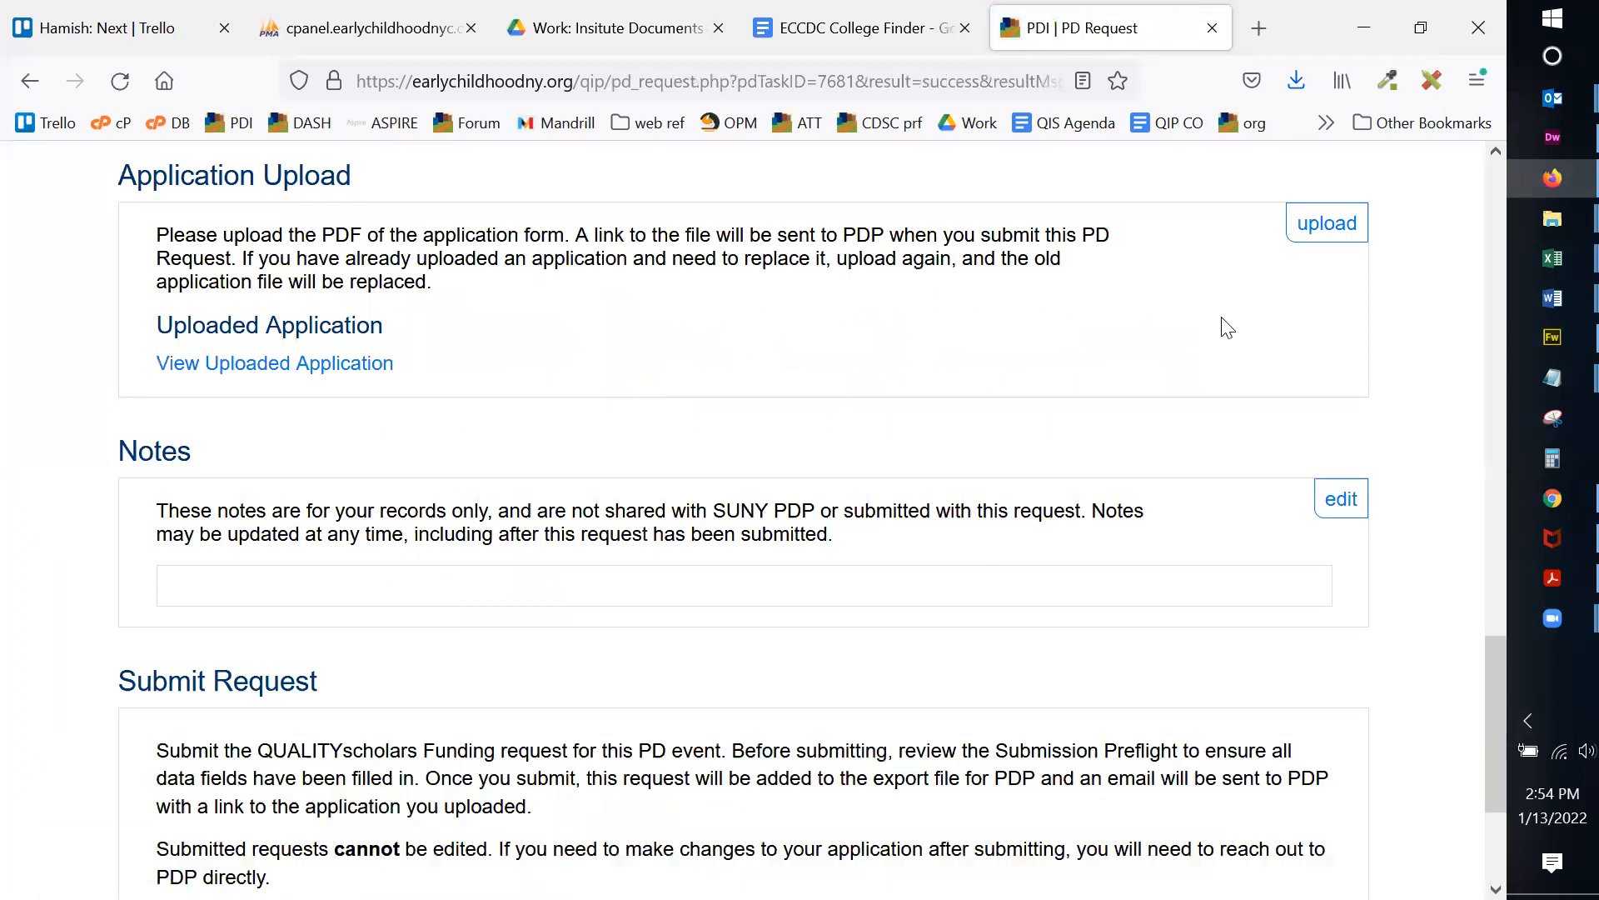
pyautogui.scroll(-3, 1219, 325)
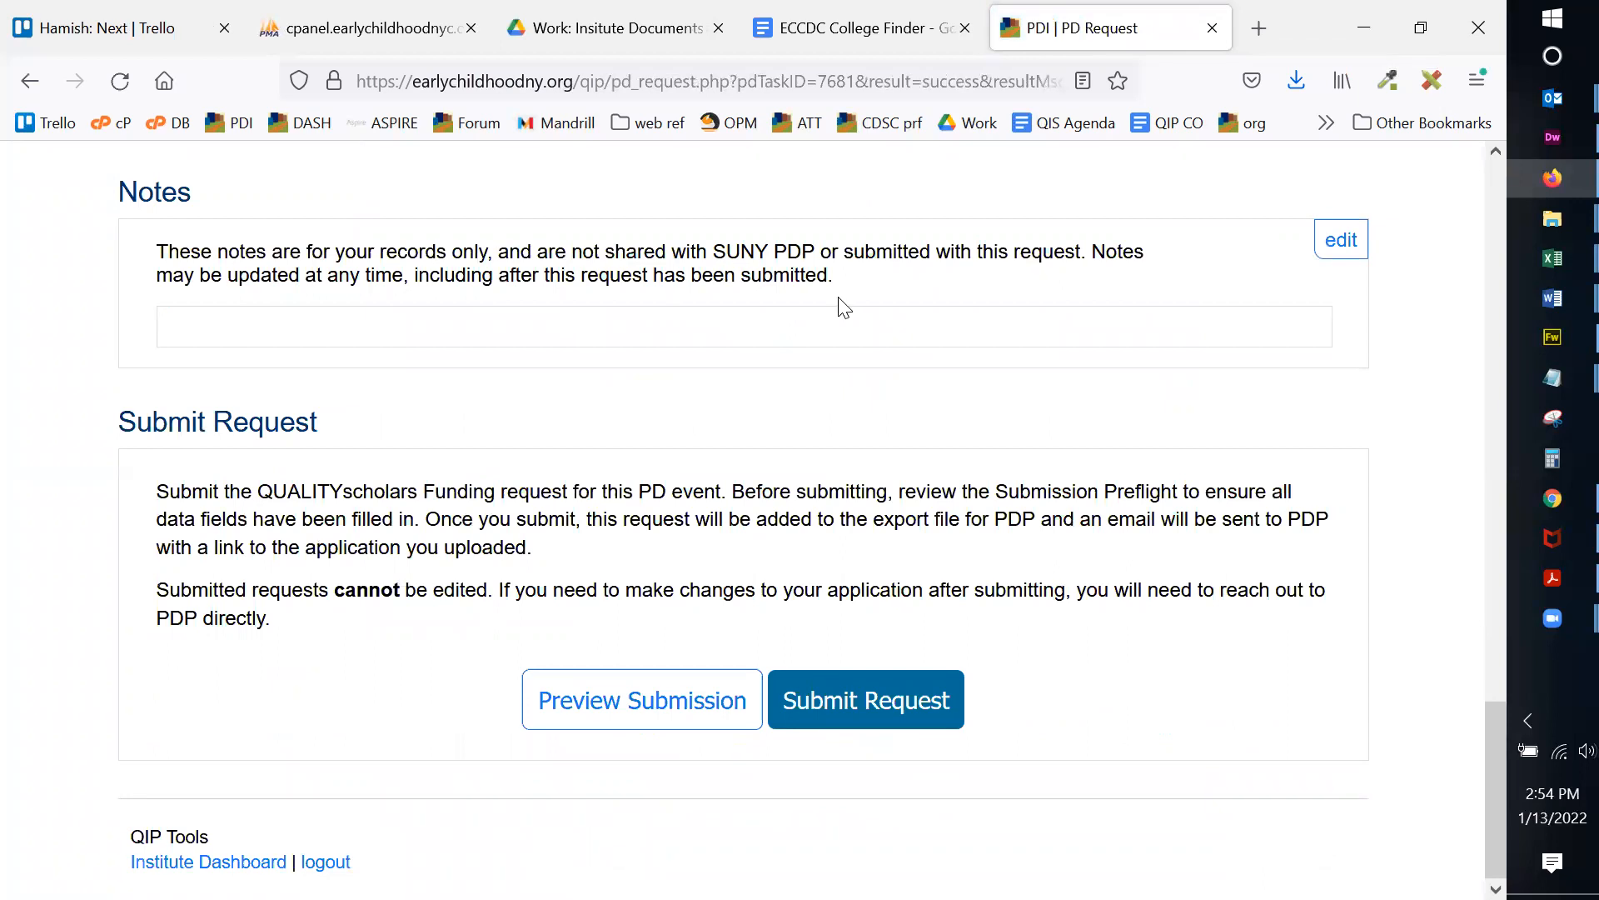
# Step: Save the note 'Remember staff need to bring a photo of themsleves to the training' on the request
pyautogui.click(1340, 246)
pyautogui.click(380, 373)
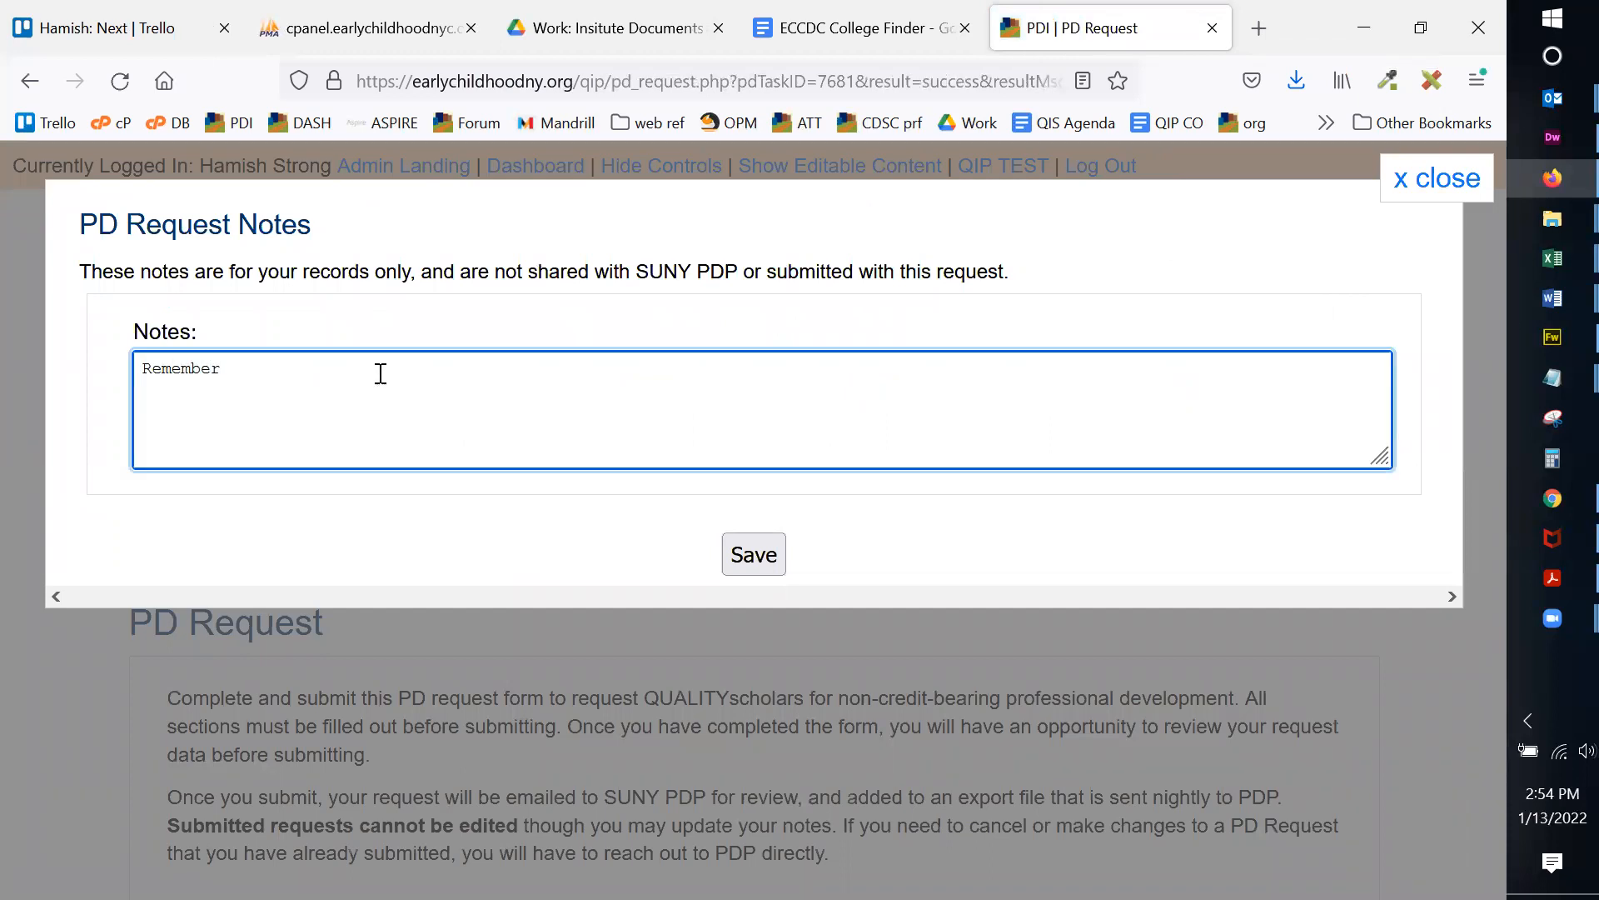
pyautogui.write('Remember staff need to bring a photo of them')
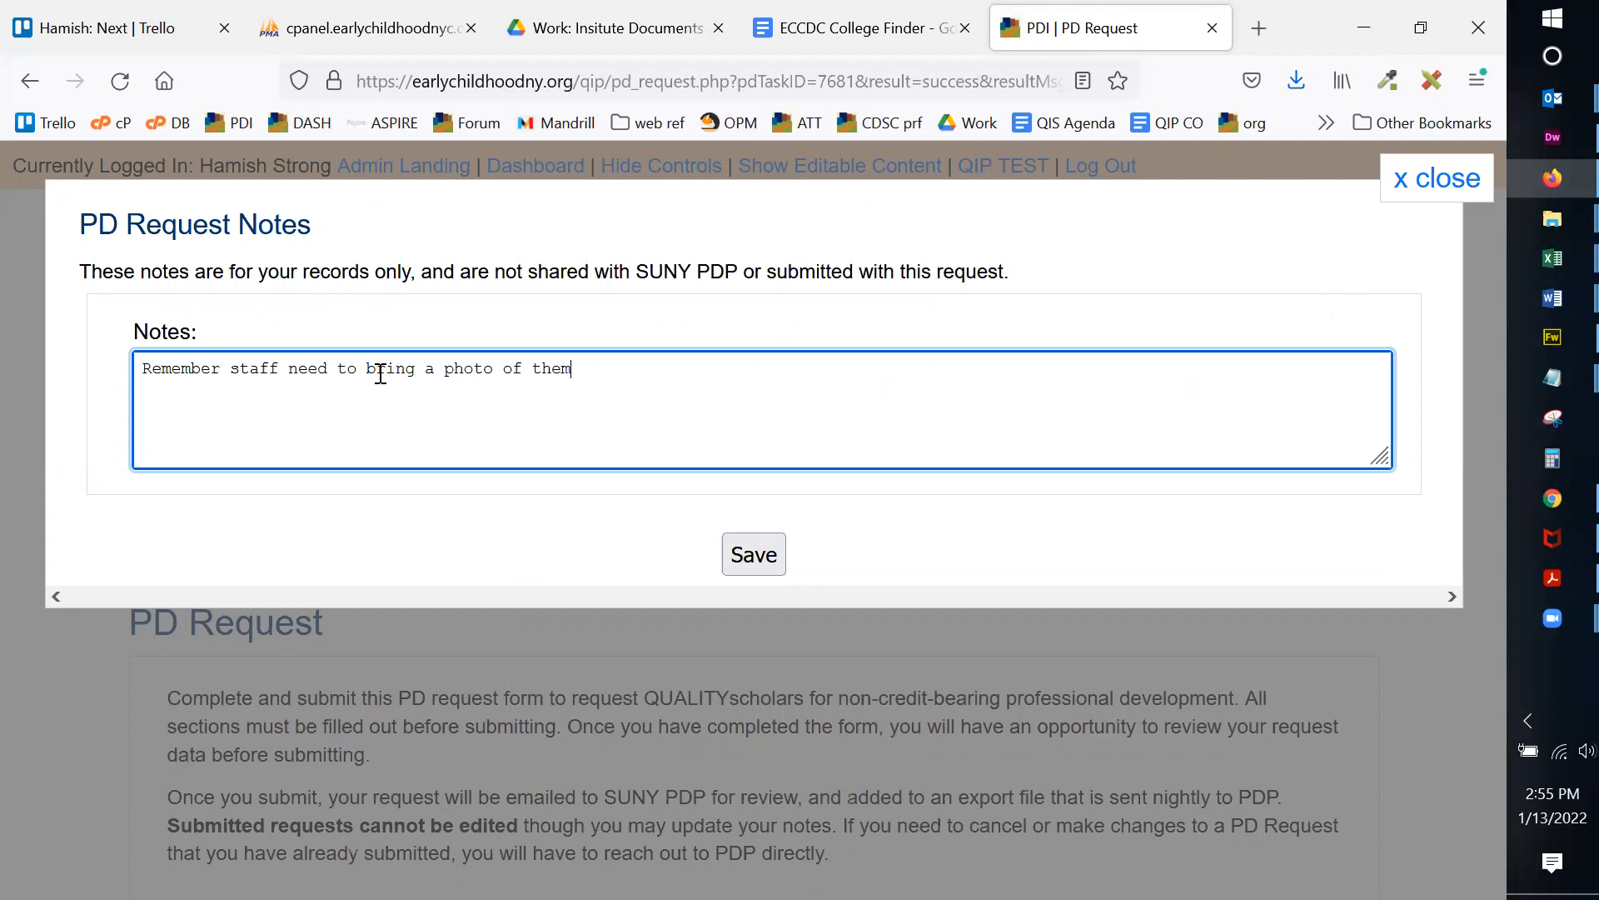
pyautogui.write('s to the training')
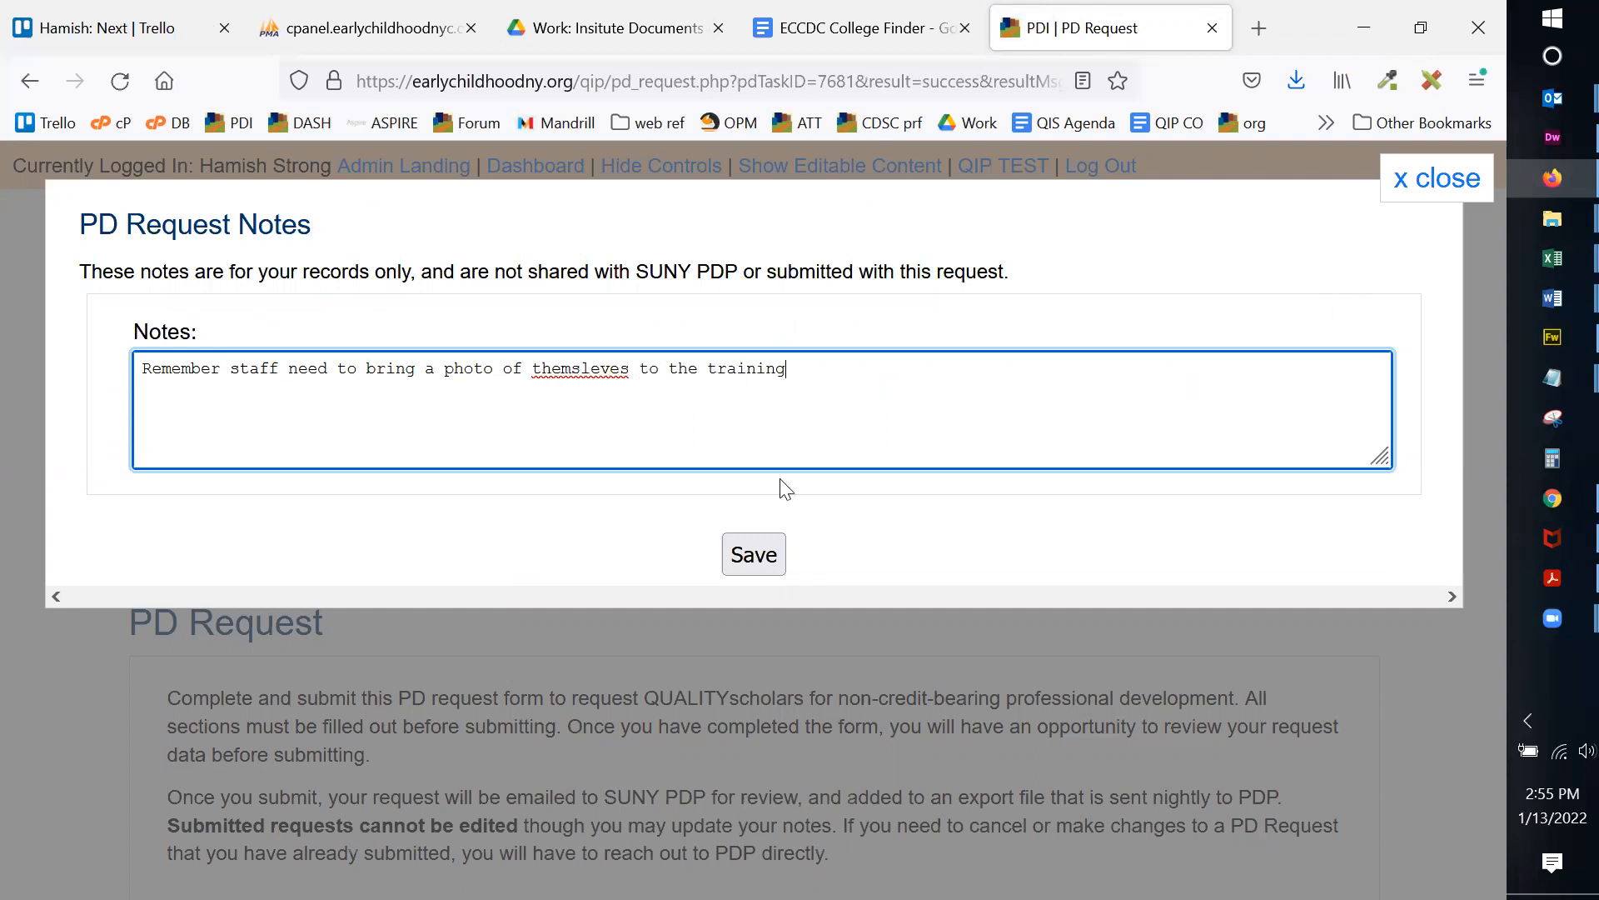
pyautogui.click(753, 557)
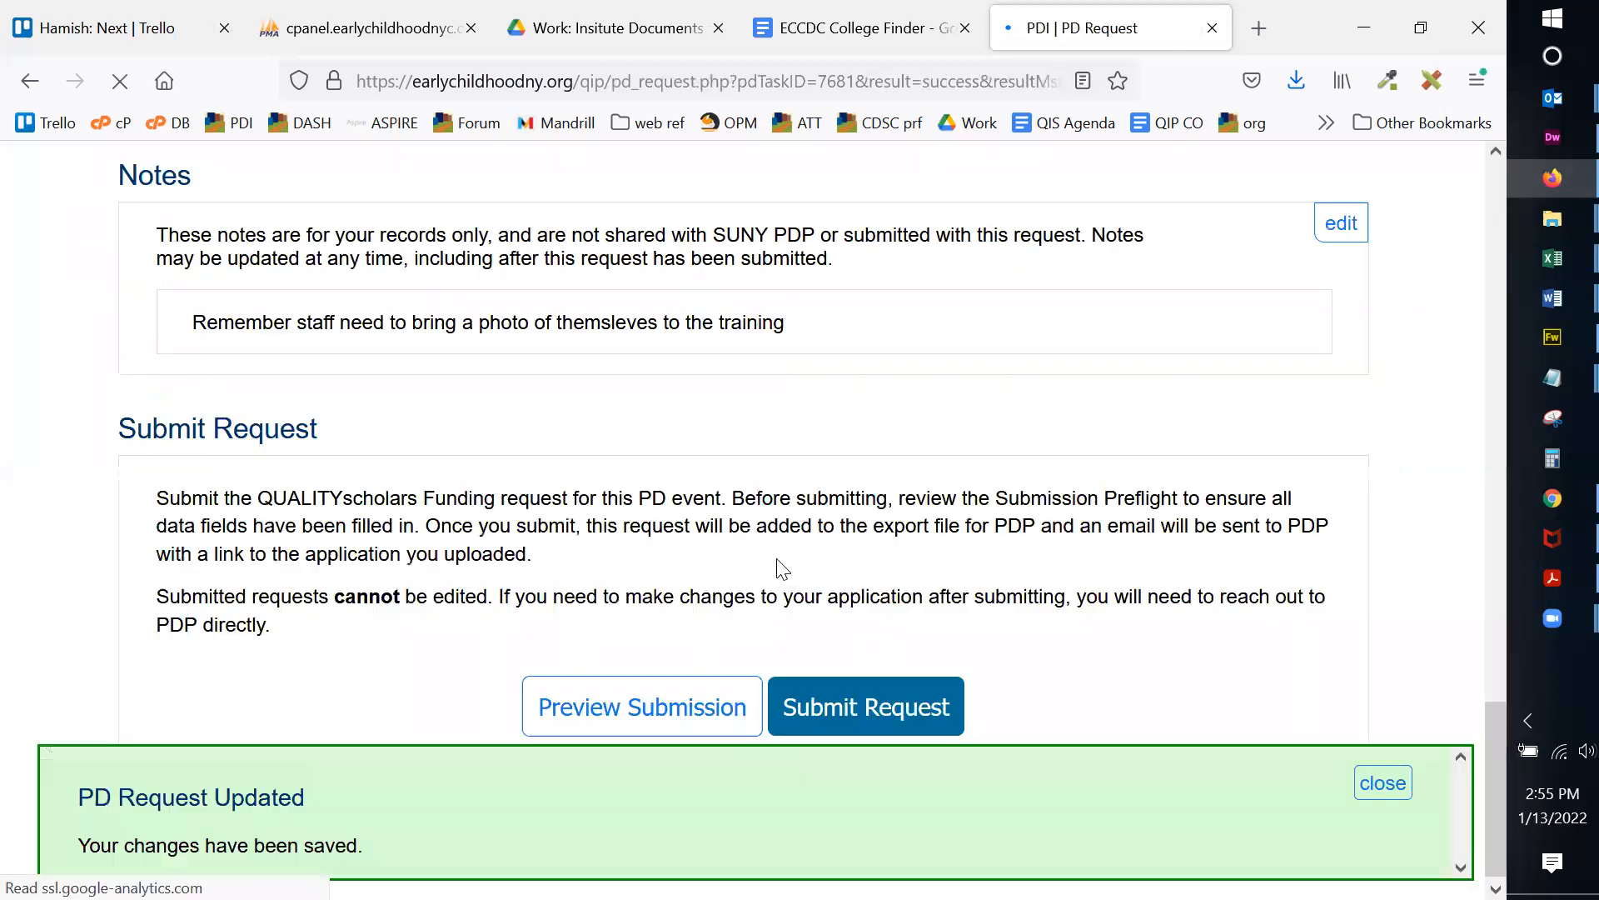
pyautogui.click(1373, 787)
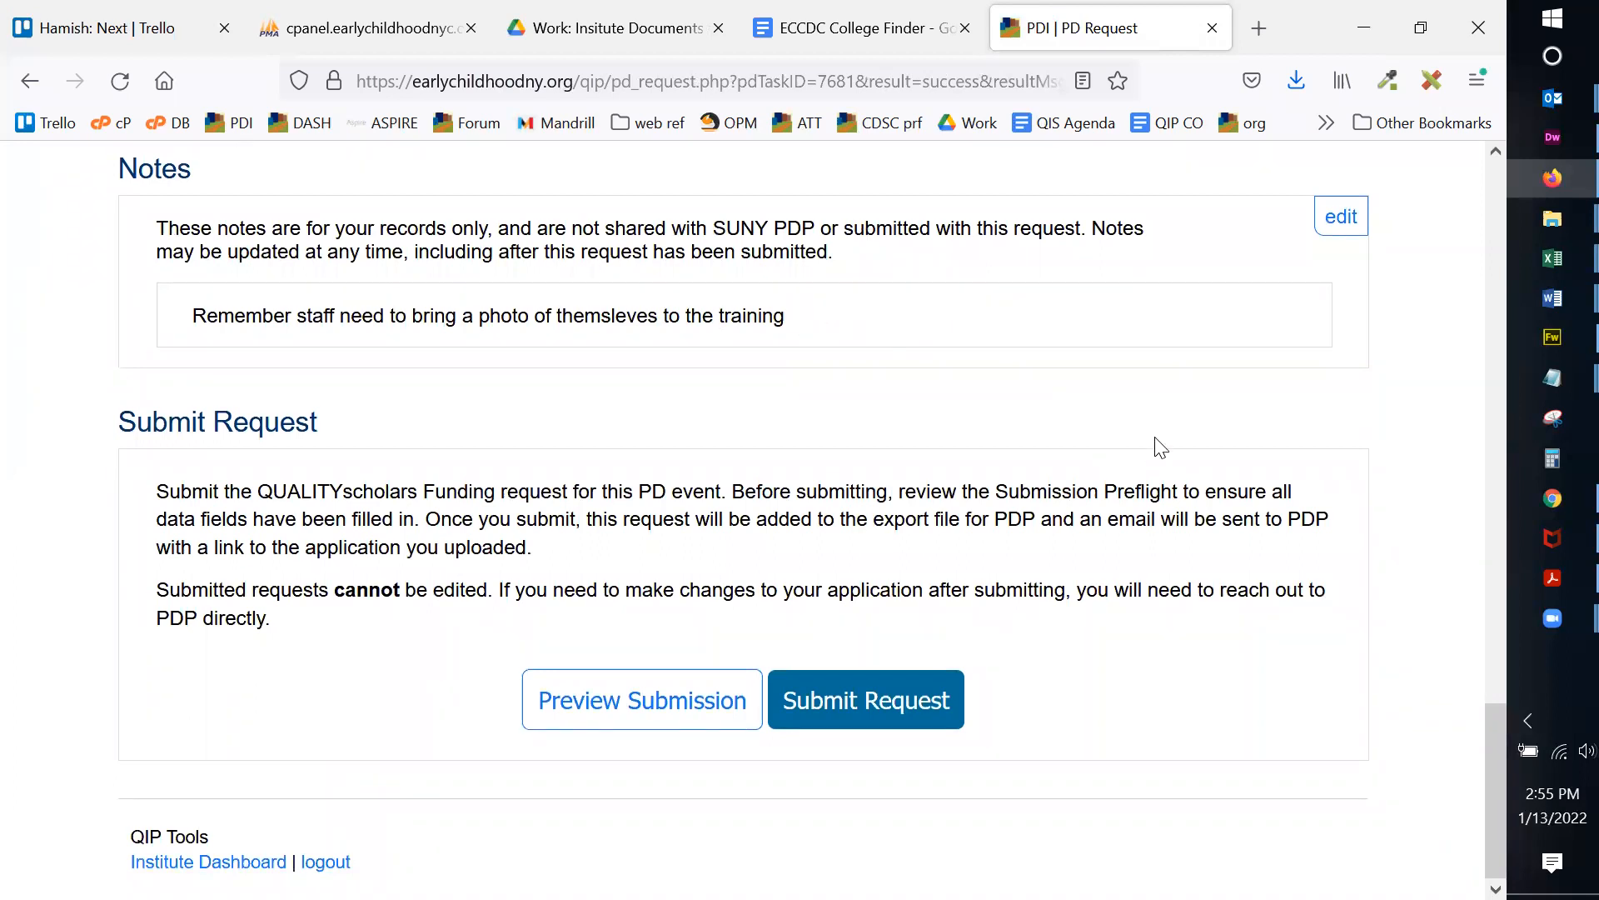
# Step: Review the request page's warning that submitted requests cannot be edited
pyautogui.scroll(10, 1147, 437)
pyautogui.scroll(5, 1136, 432)
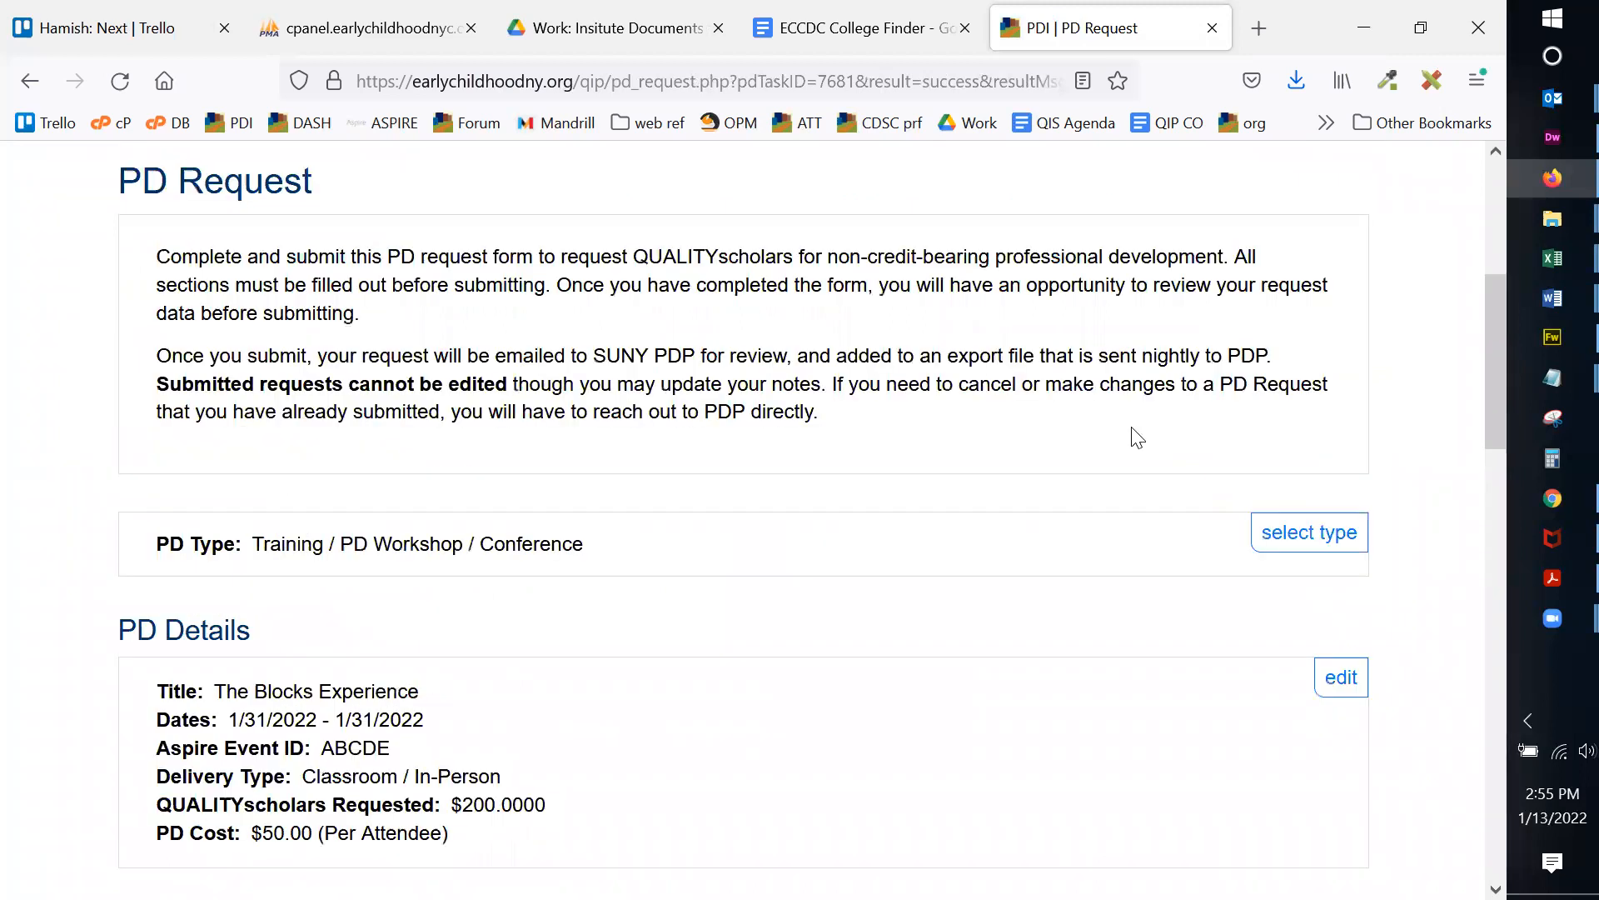
pyautogui.scroll(2, 1138, 437)
pyautogui.scroll(-12, 1138, 438)
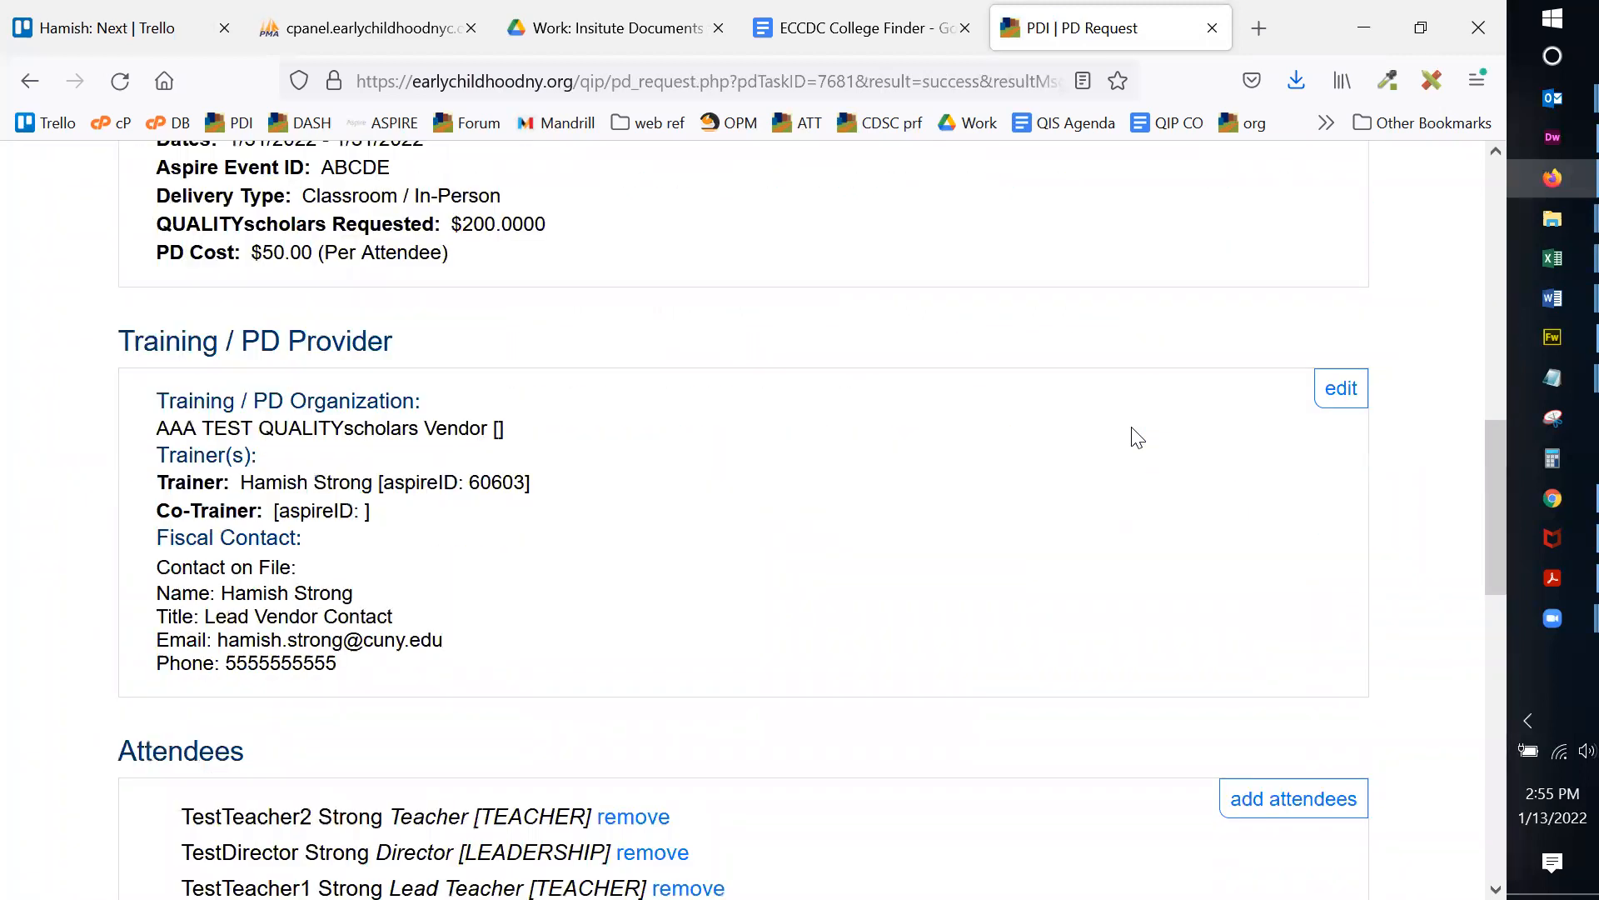
pyautogui.scroll(-5, 1138, 438)
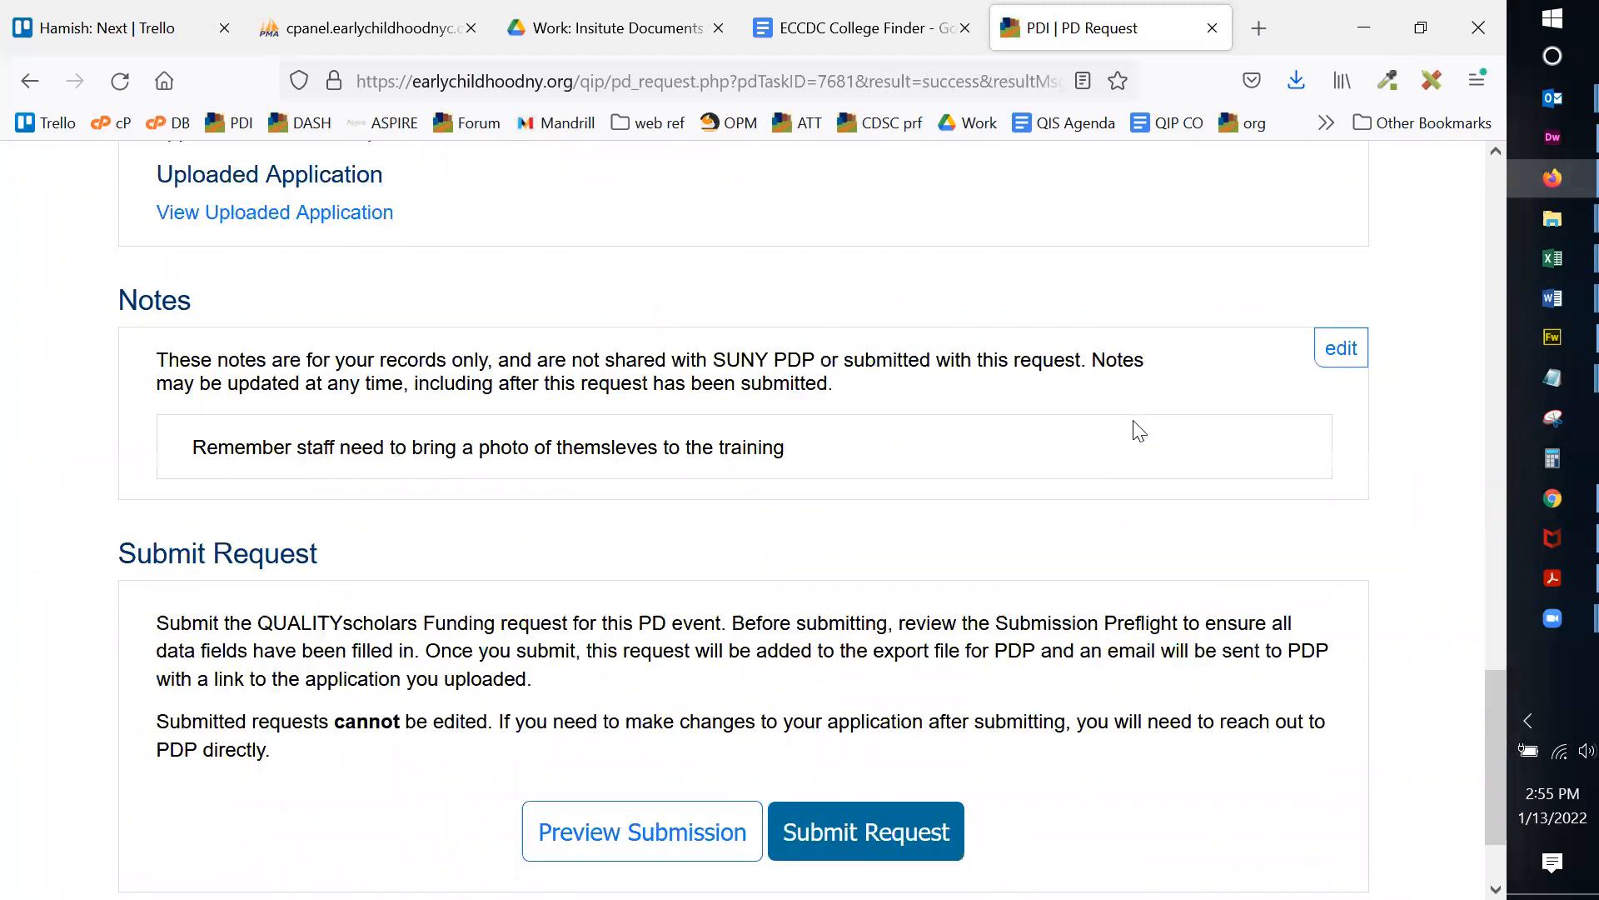
pyautogui.scroll(-2, 1138, 432)
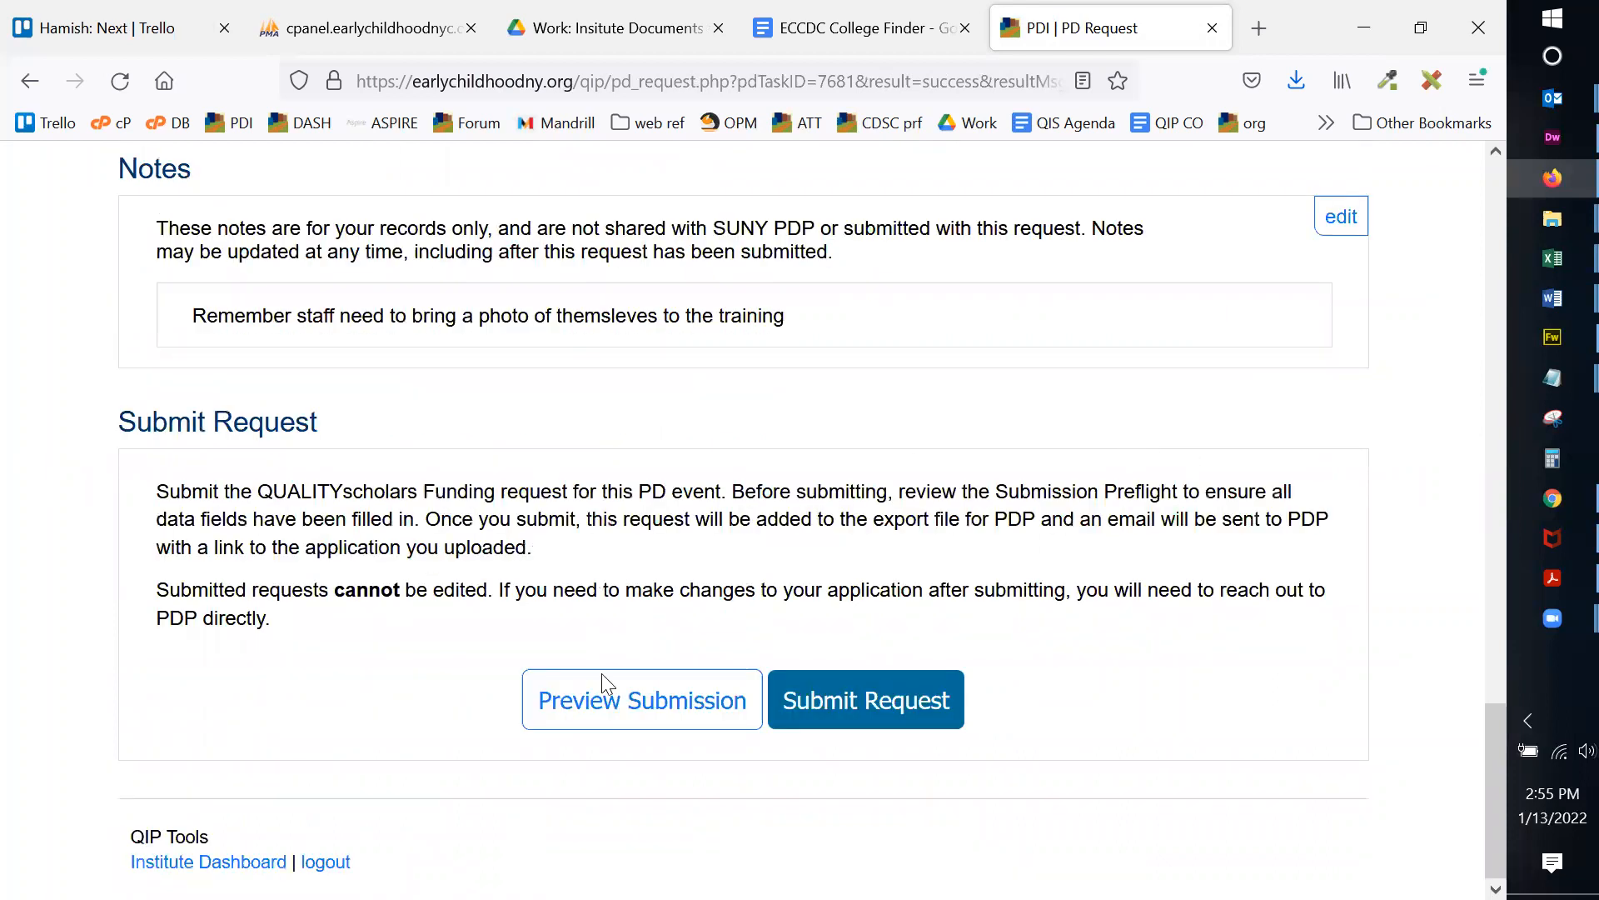
pyautogui.moveTo(150, 593); pyautogui.dragTo(494, 593)
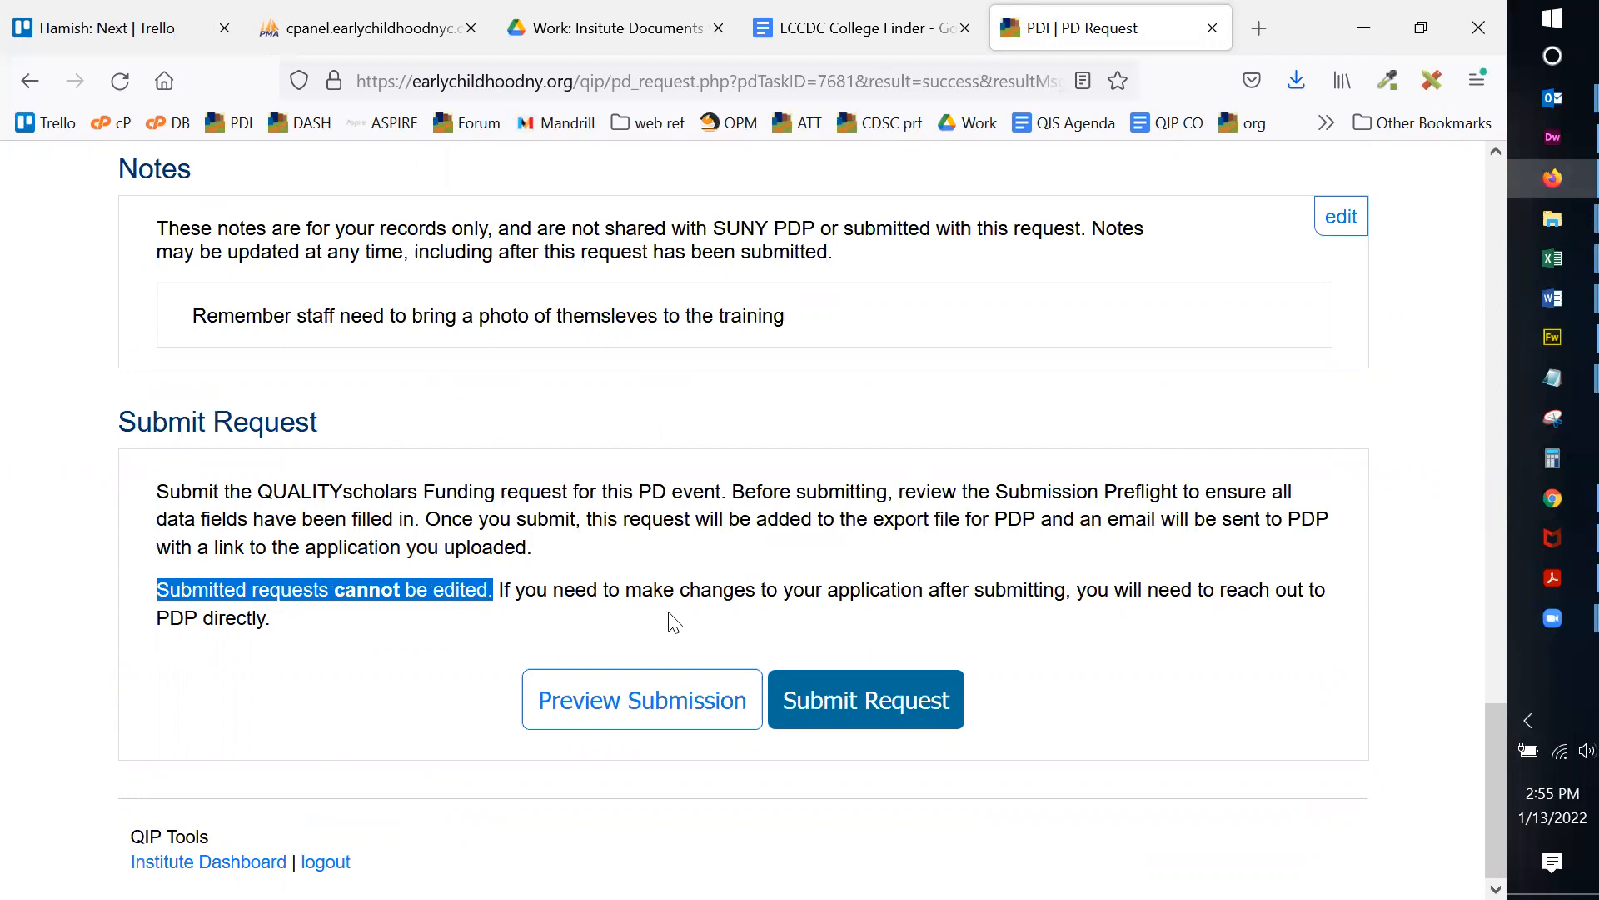
# Step: Open the submission preview and check its introduction and the application ID 7681
pyautogui.click(616, 701)
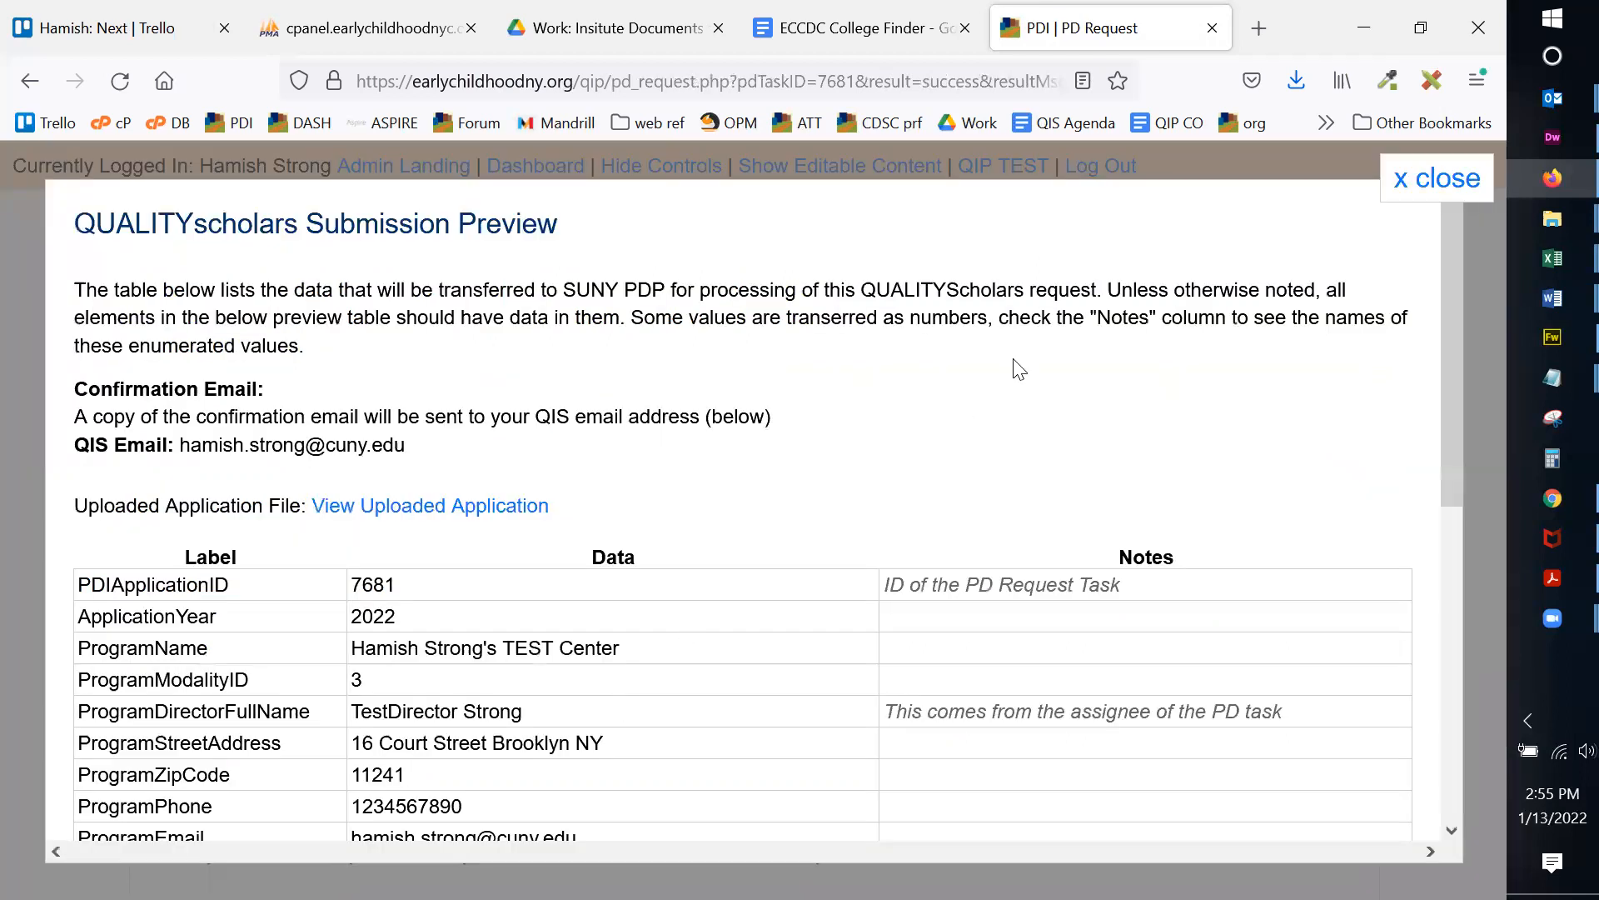
pyautogui.moveTo(86, 288); pyautogui.dragTo(458, 363)
pyautogui.click(459, 363)
pyautogui.scroll(-5, 255, 491)
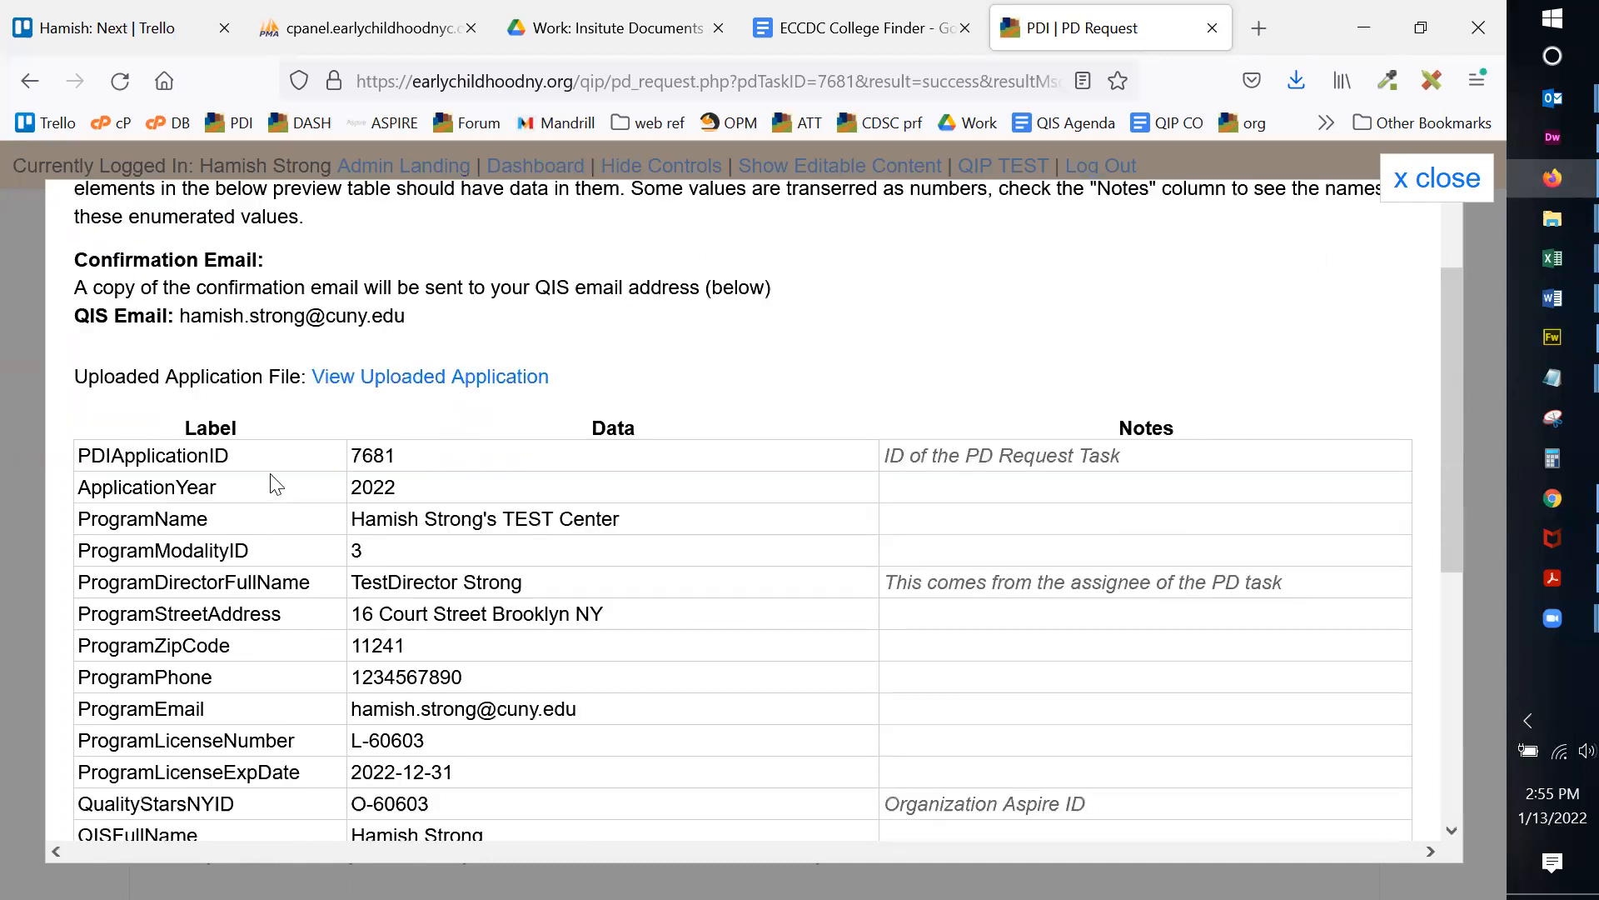
pyautogui.scroll(2, 221, 281)
pyautogui.scroll(-5, 212, 334)
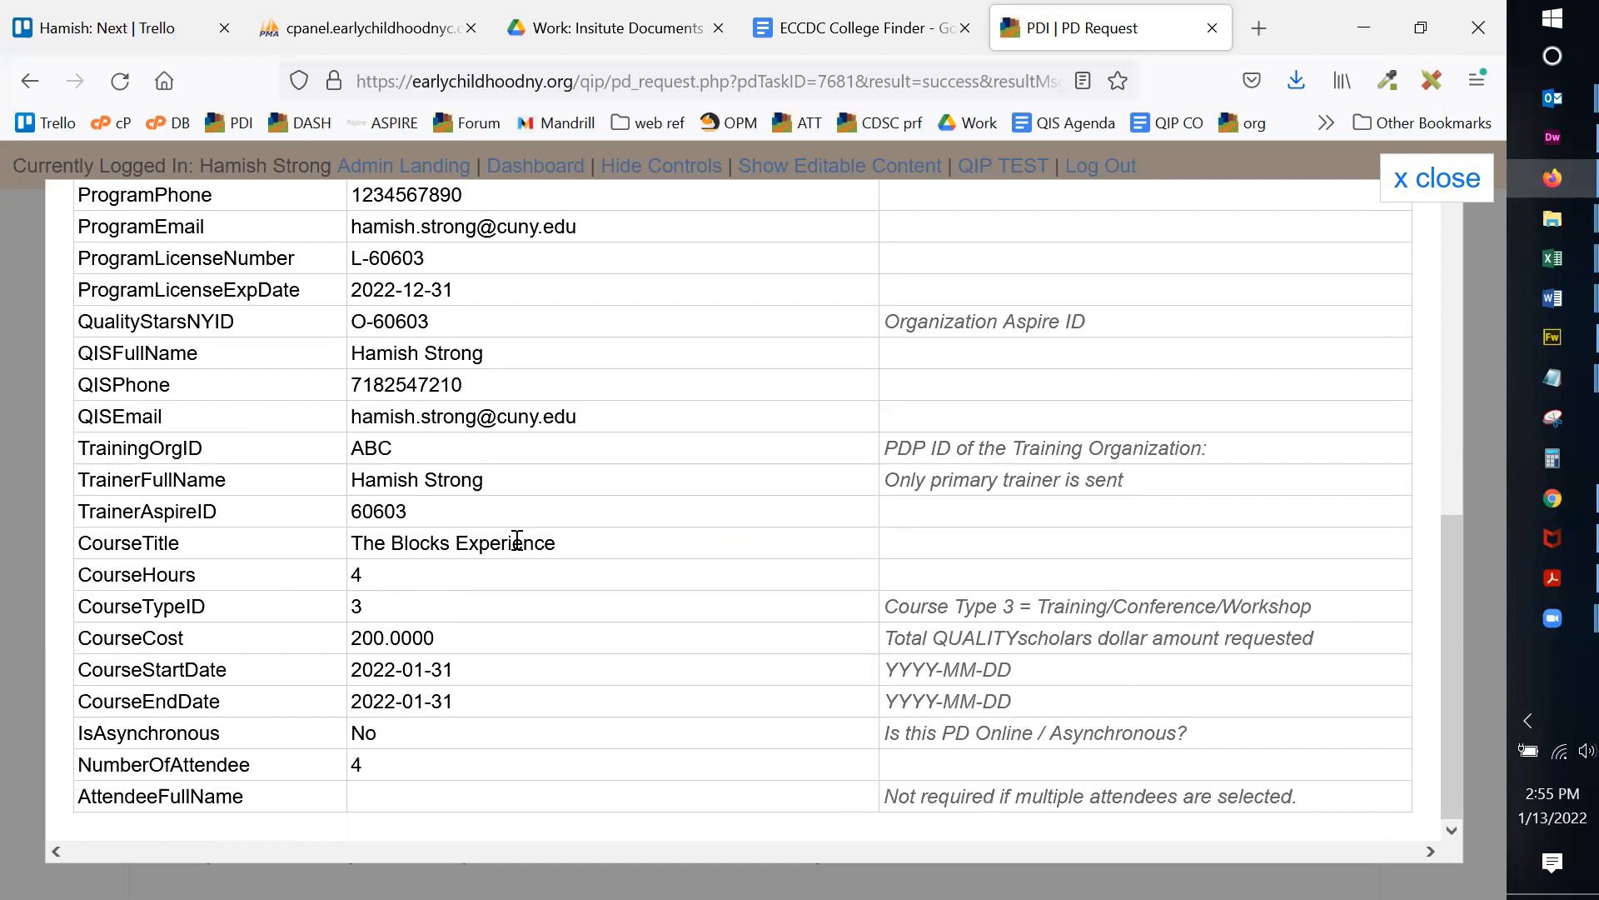
pyautogui.scroll(5, 517, 542)
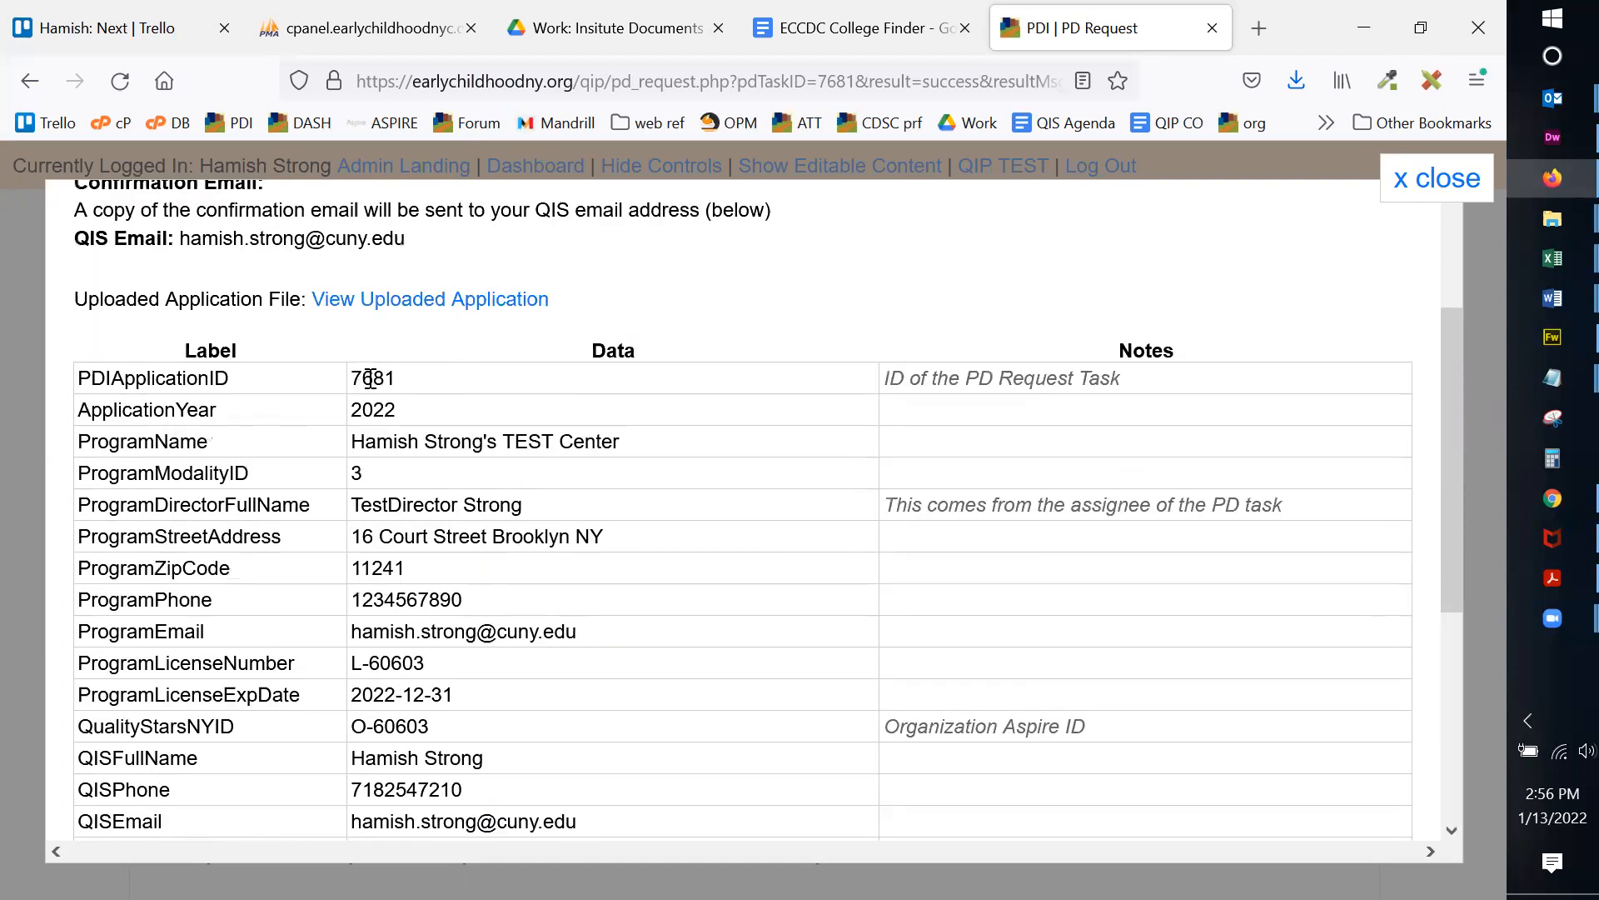
pyautogui.doubleClick(368, 377)
pyautogui.click(750, 385)
# Step: Check the program director's name and the QIS phone and email values in the preview
pyautogui.scroll(-3, 483, 372)
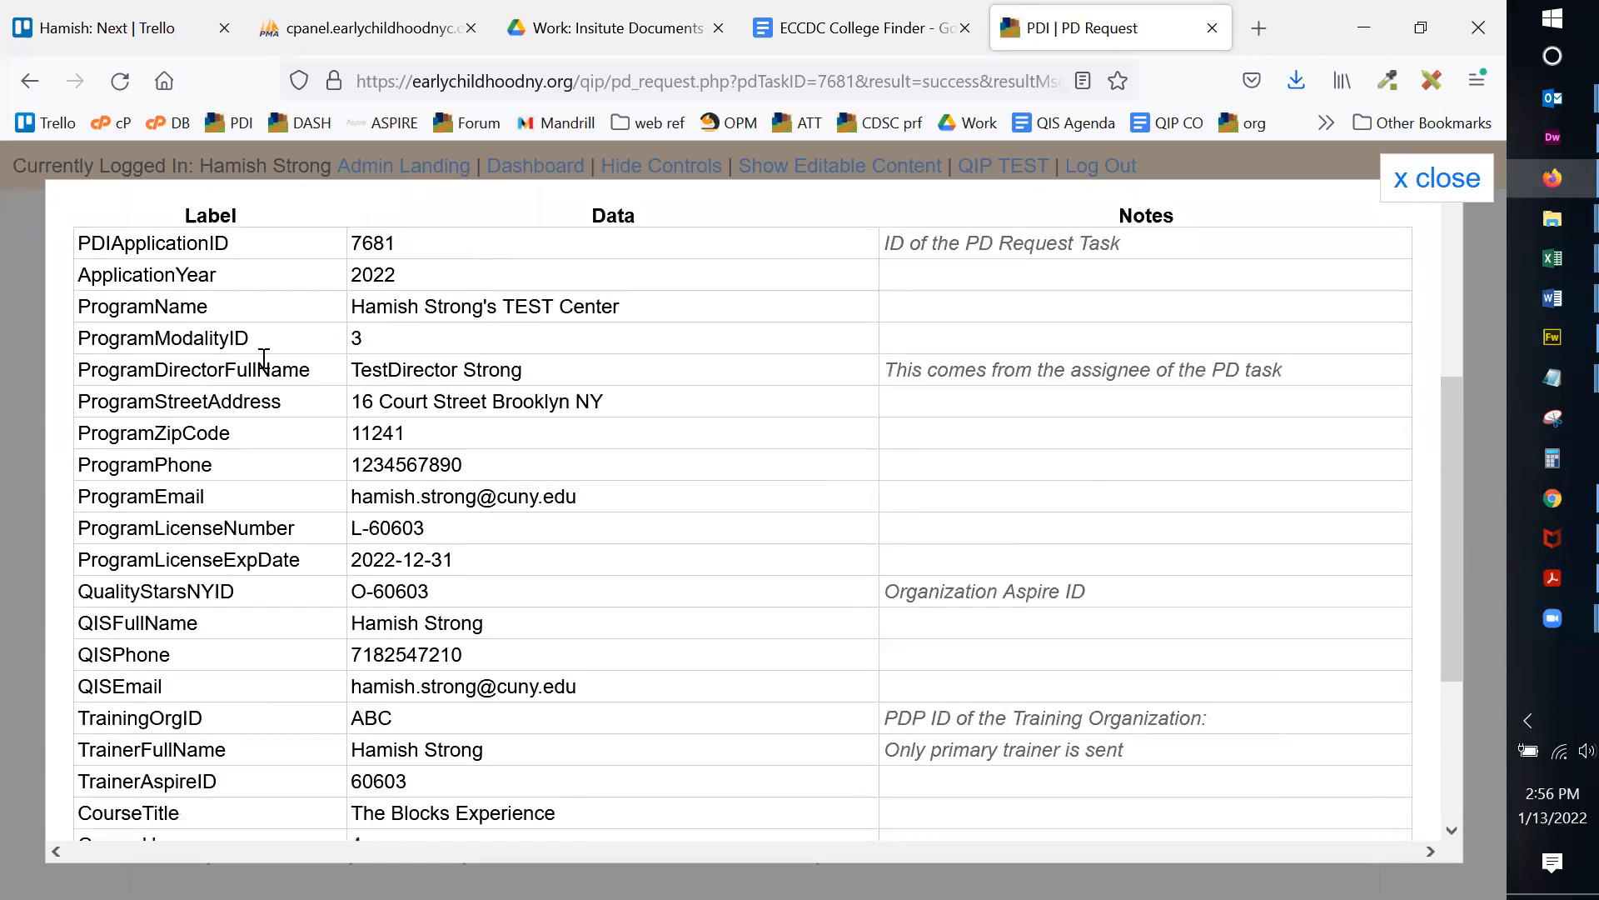
pyautogui.scroll(-3, 439, 332)
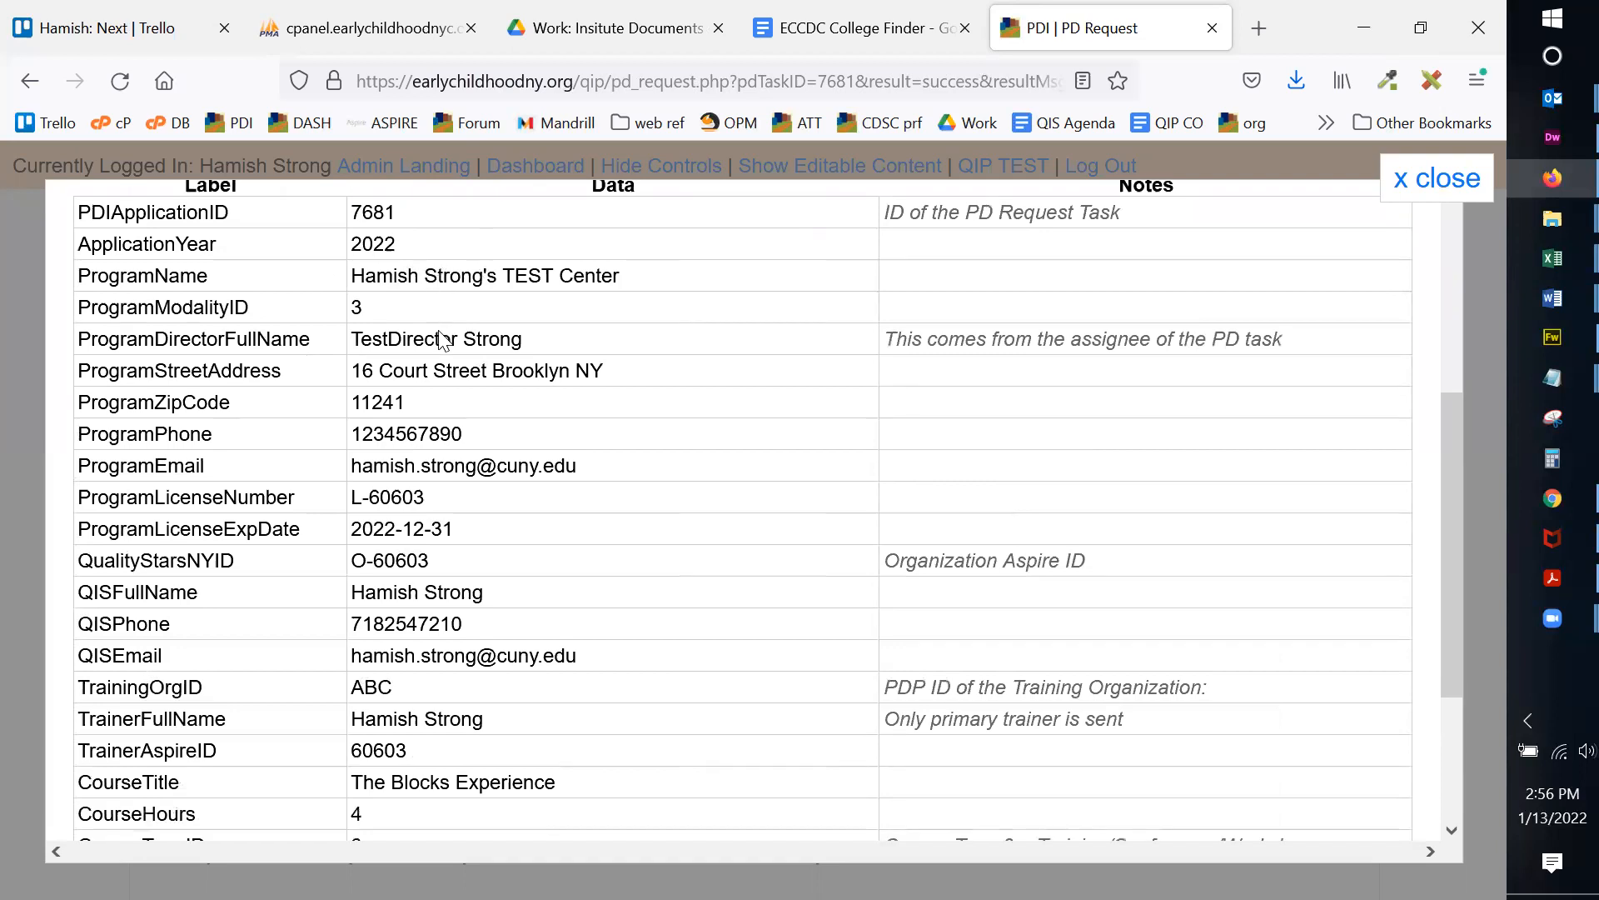
pyautogui.scroll(3, 417, 349)
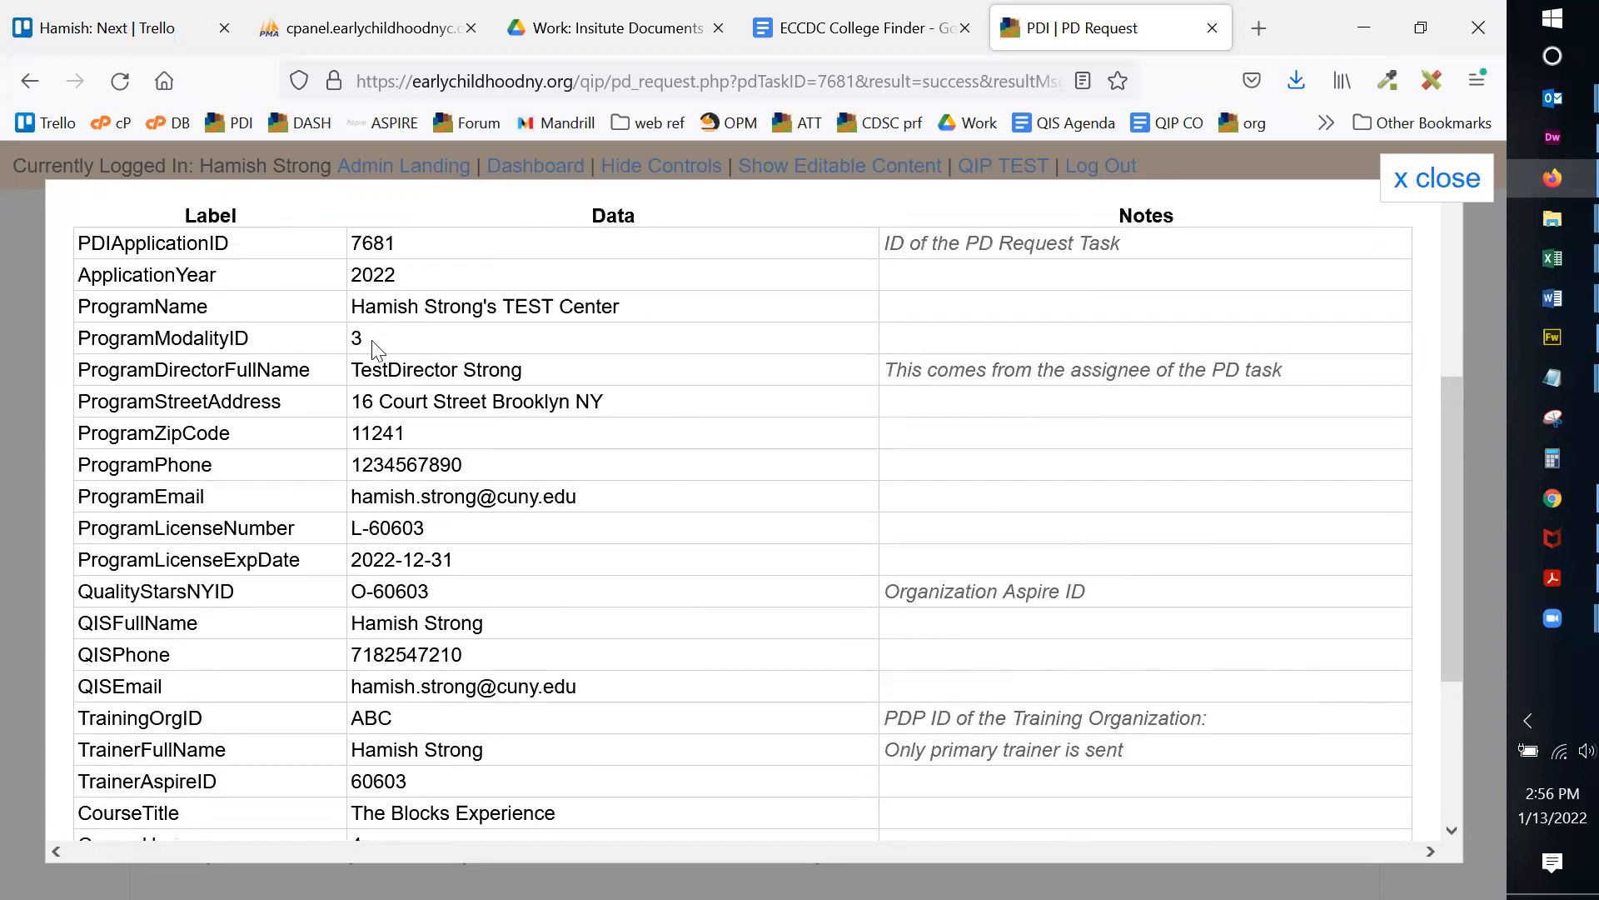
pyautogui.moveTo(357, 368); pyautogui.dragTo(553, 372)
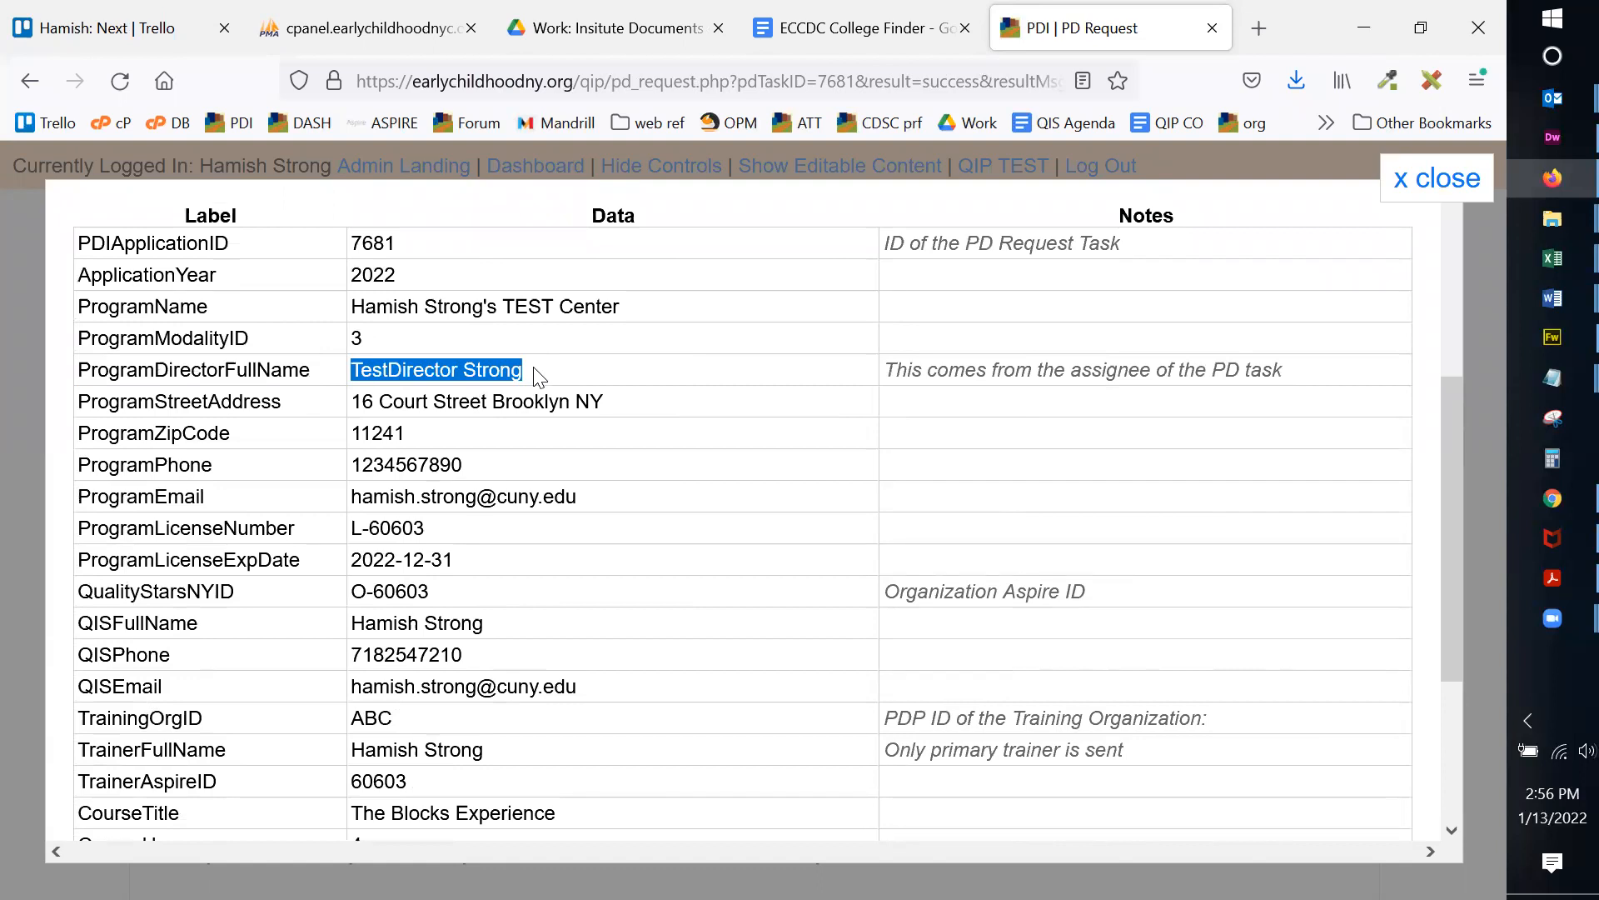
pyautogui.scroll(-3, 538, 370)
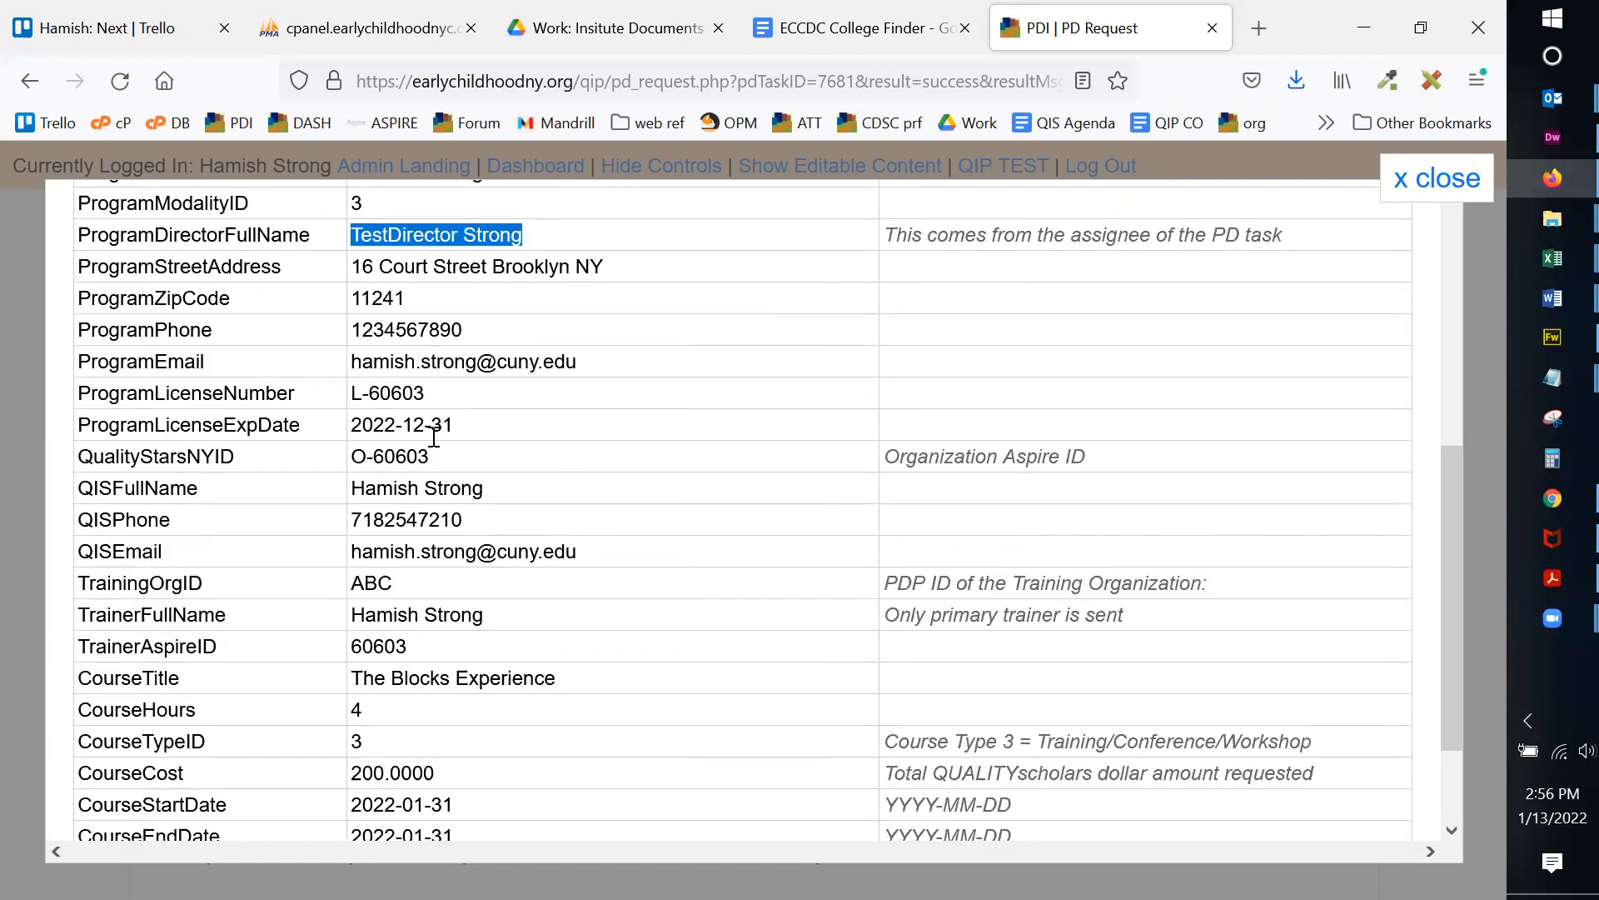
pyautogui.scroll(-1, 479, 333)
pyautogui.scroll(-3, 479, 334)
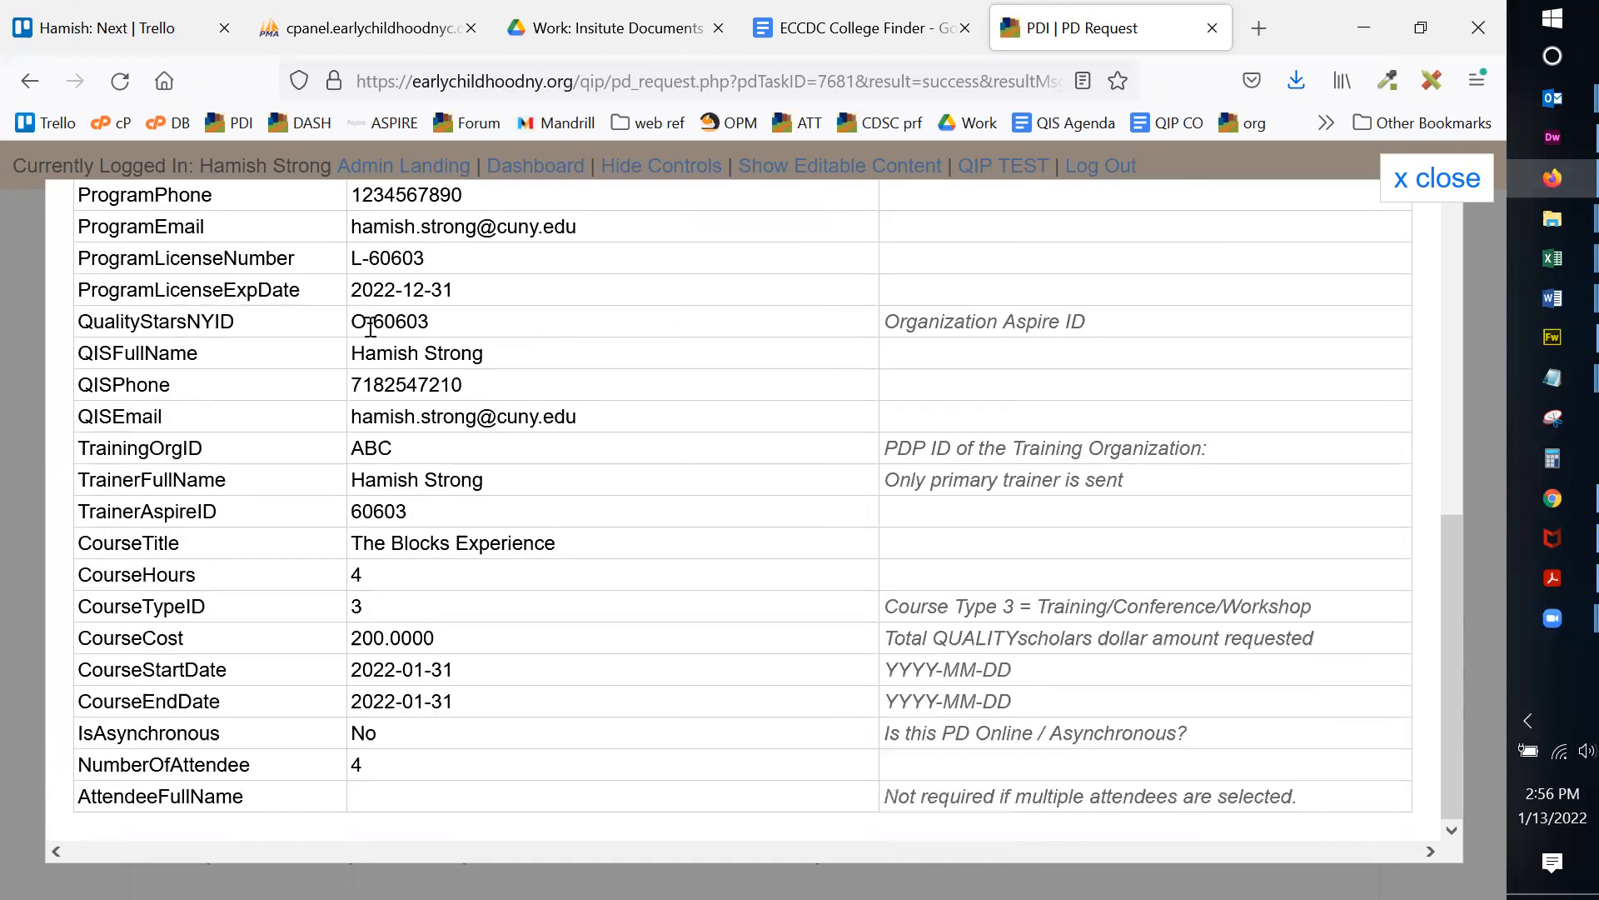
pyautogui.moveTo(428, 353); pyautogui.dragTo(511, 414)
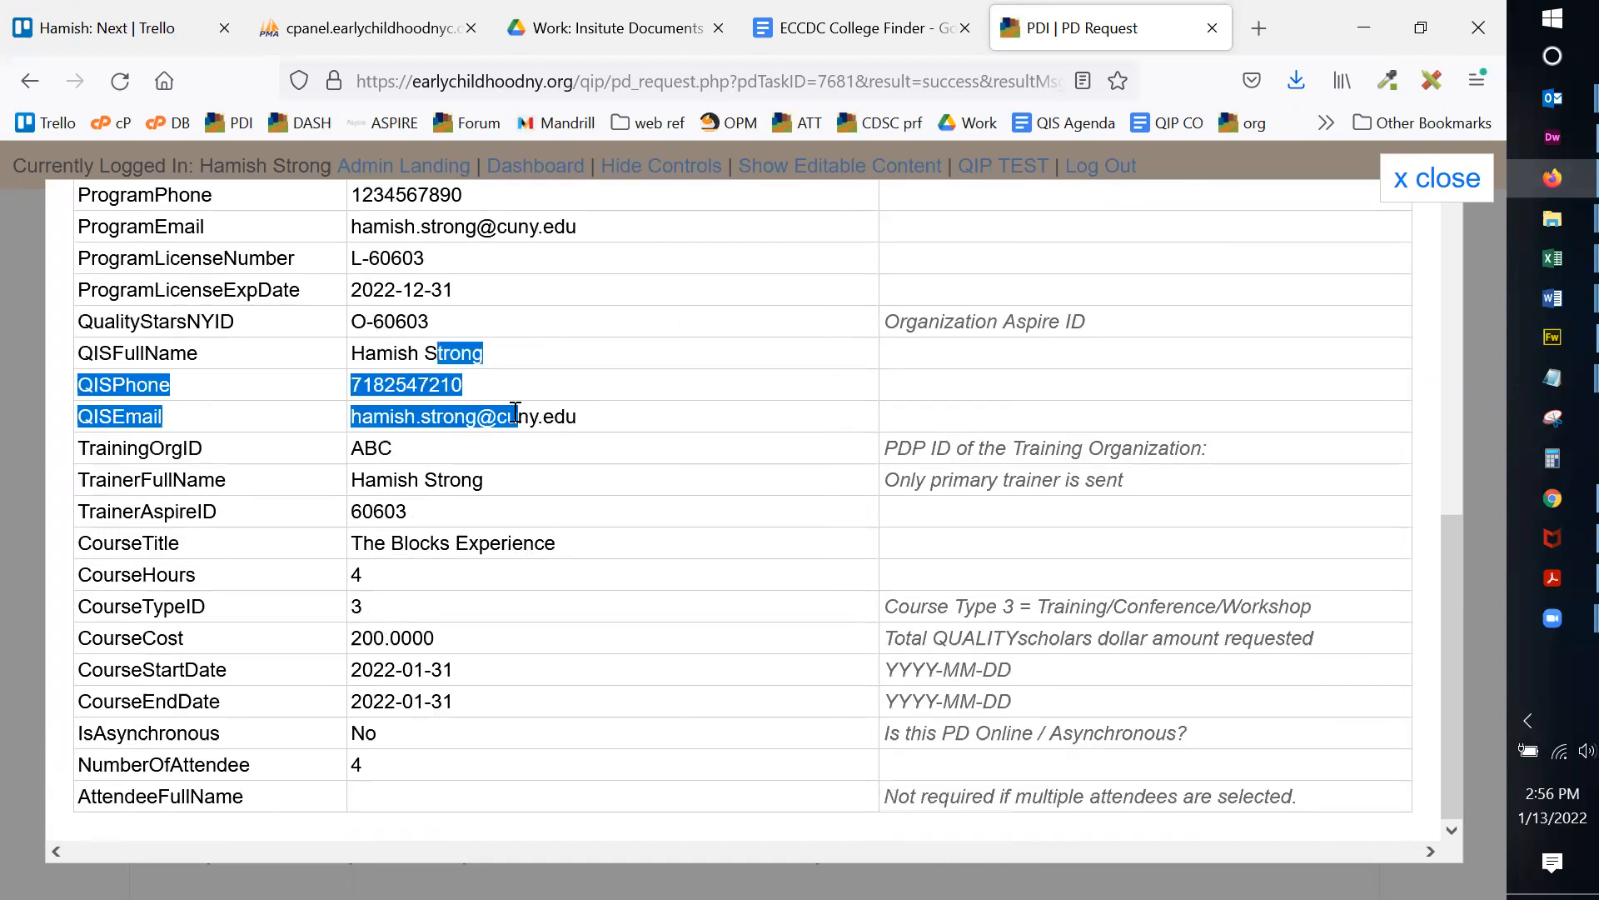
pyautogui.click(511, 414)
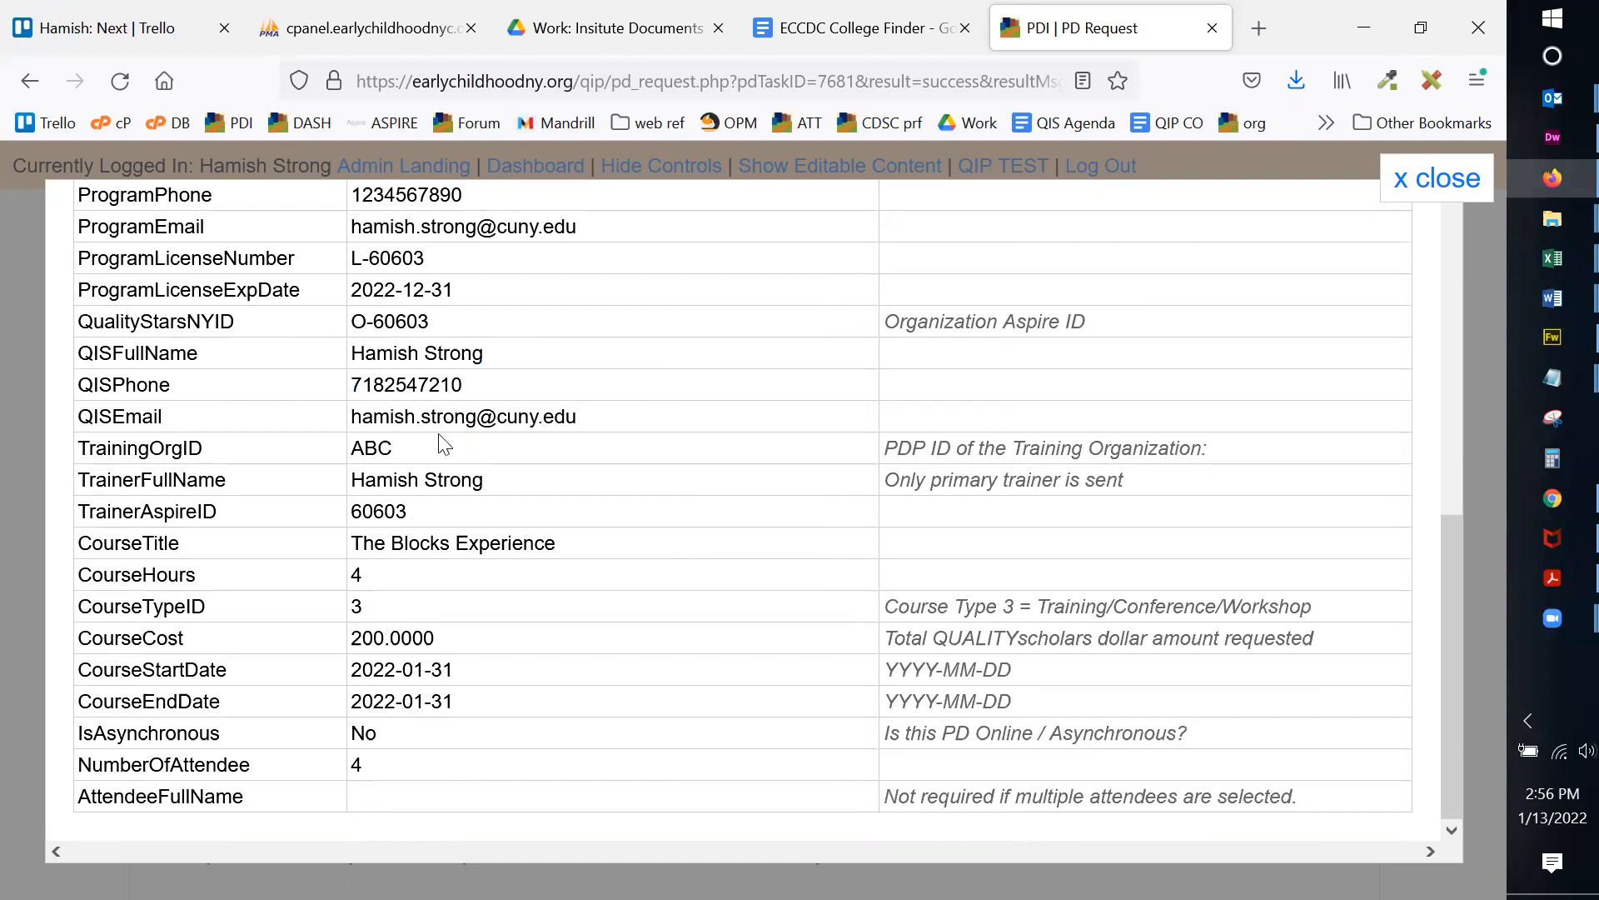
# Step: Check training organisation ABC, trainer details, course type 3 note, start date 2022-01-31 and 4 attendees
pyautogui.doubleClick(369, 448)
pyautogui.click(381, 452)
pyautogui.moveTo(366, 480); pyautogui.dragTo(543, 517)
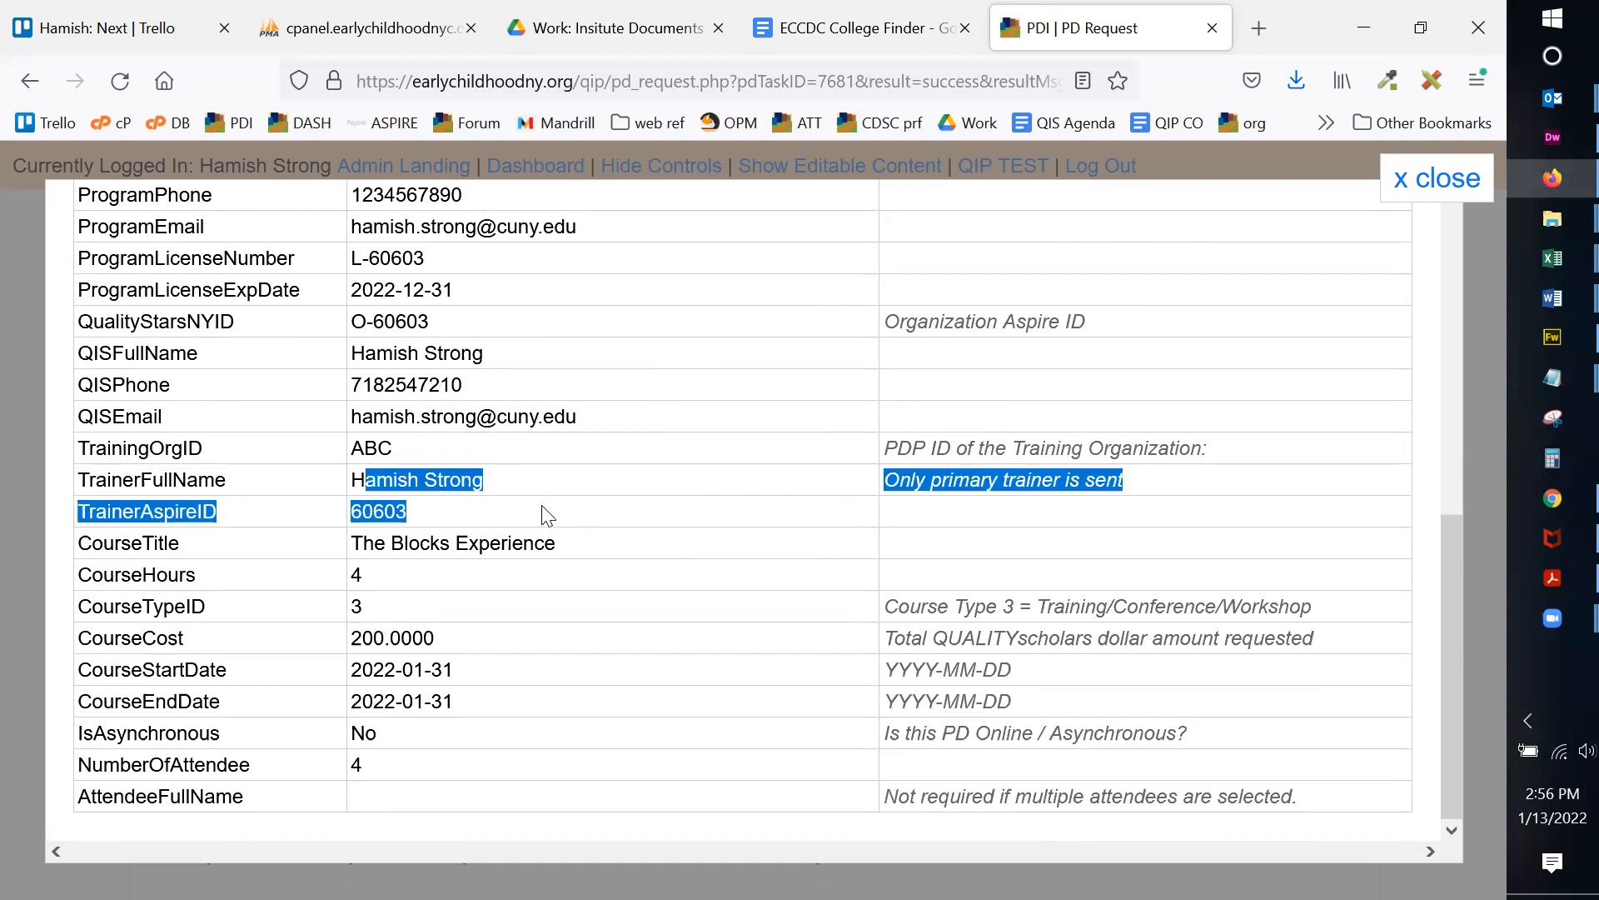
pyautogui.click(544, 518)
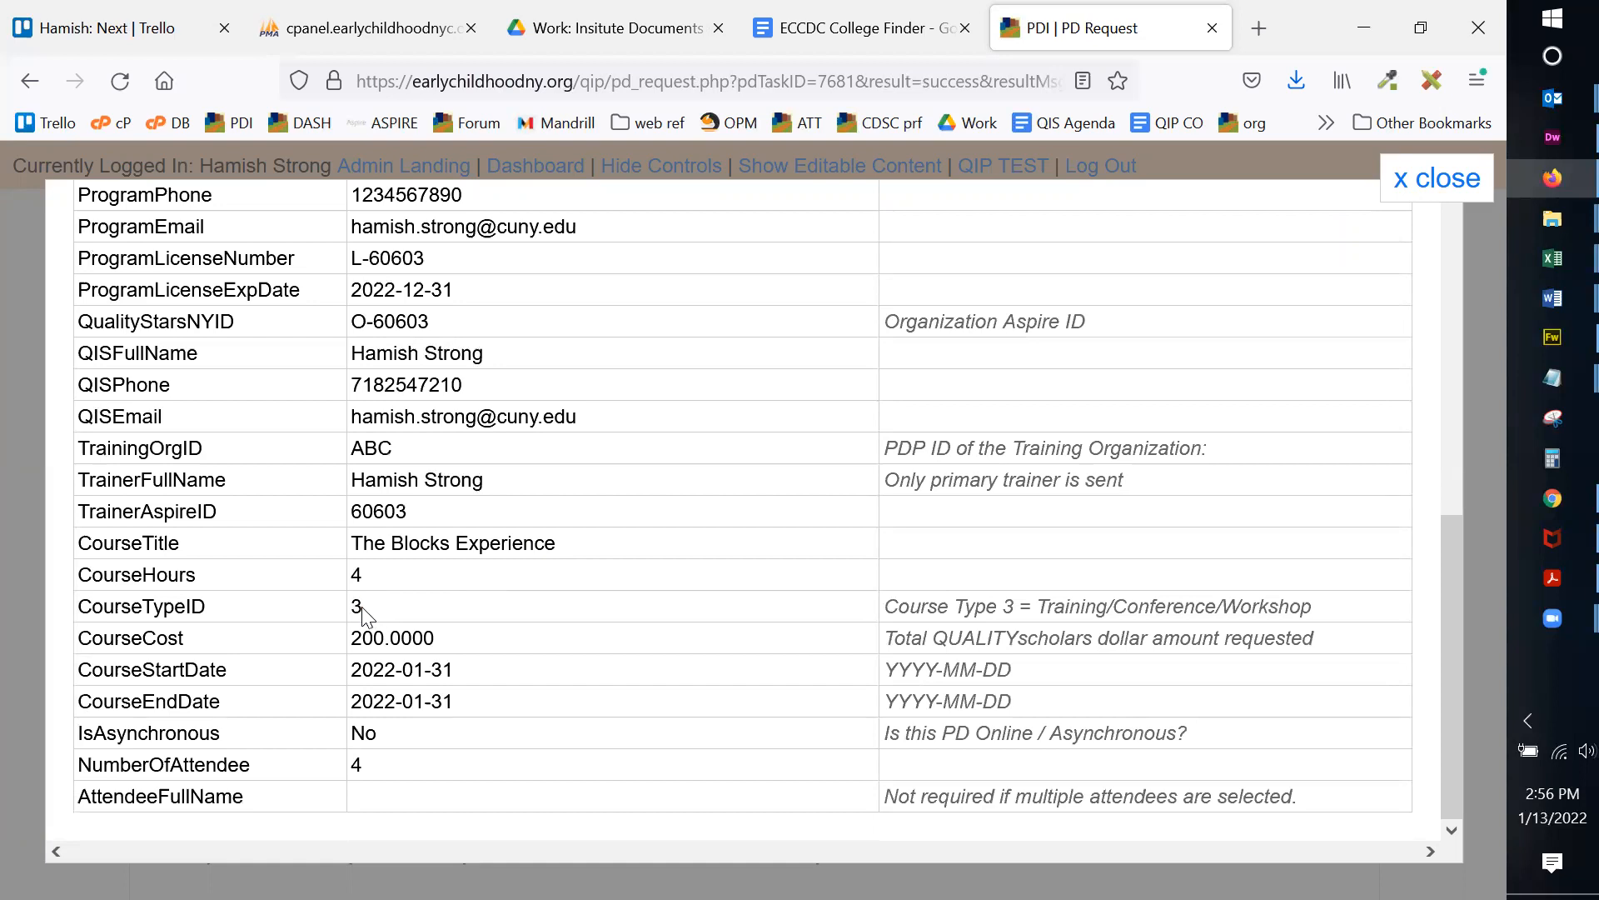
pyautogui.moveTo(898, 606); pyautogui.dragTo(1330, 607)
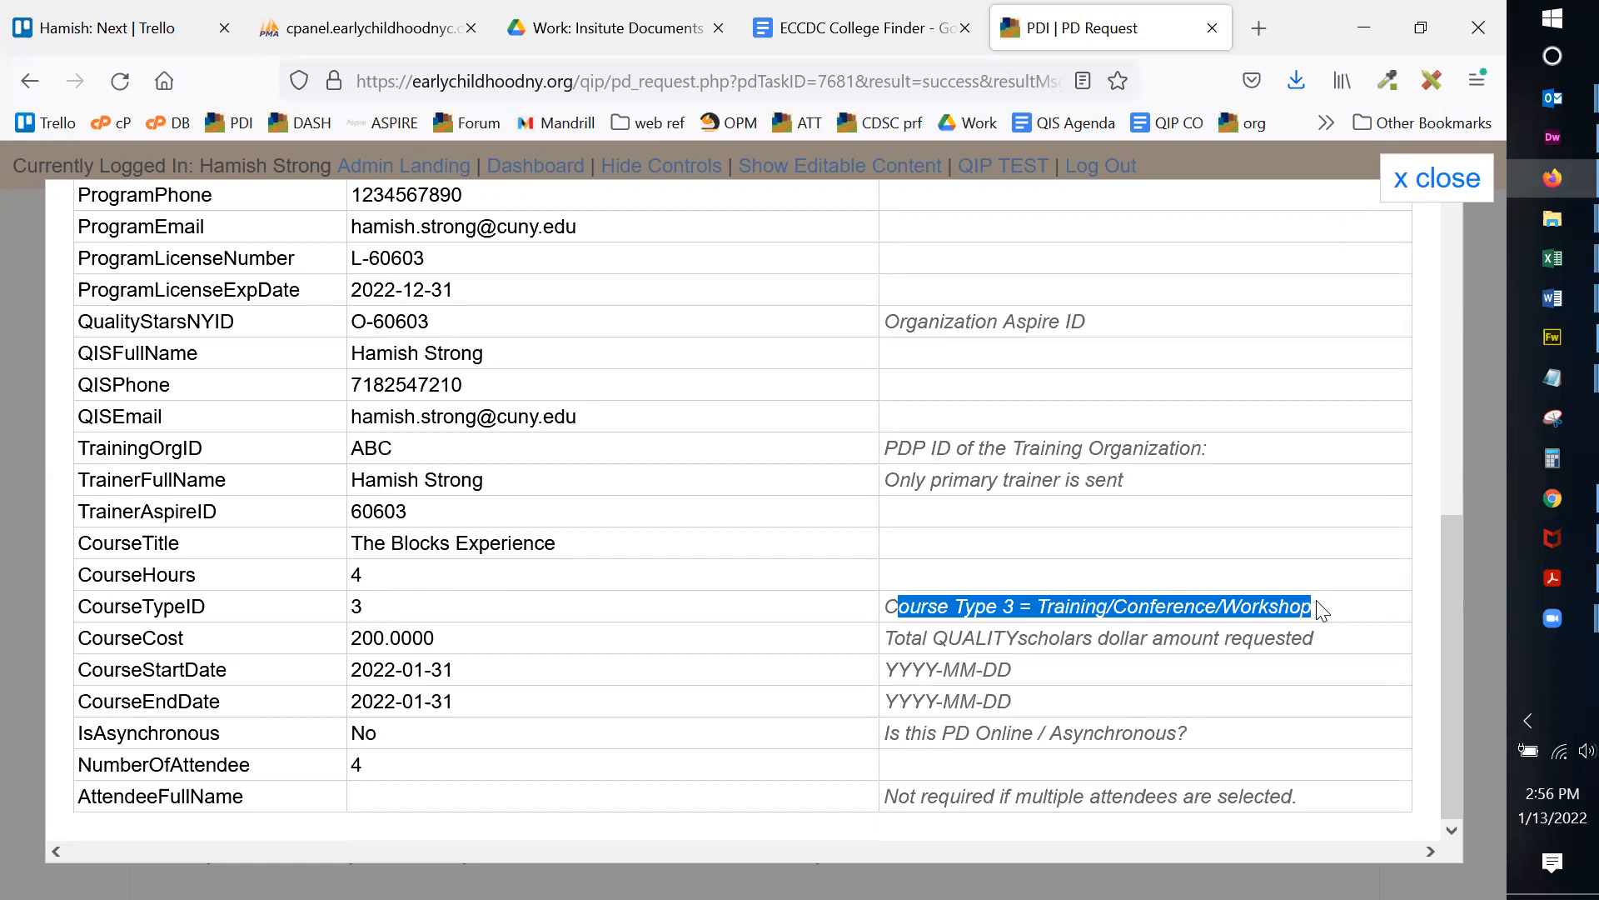
pyautogui.click(1323, 610)
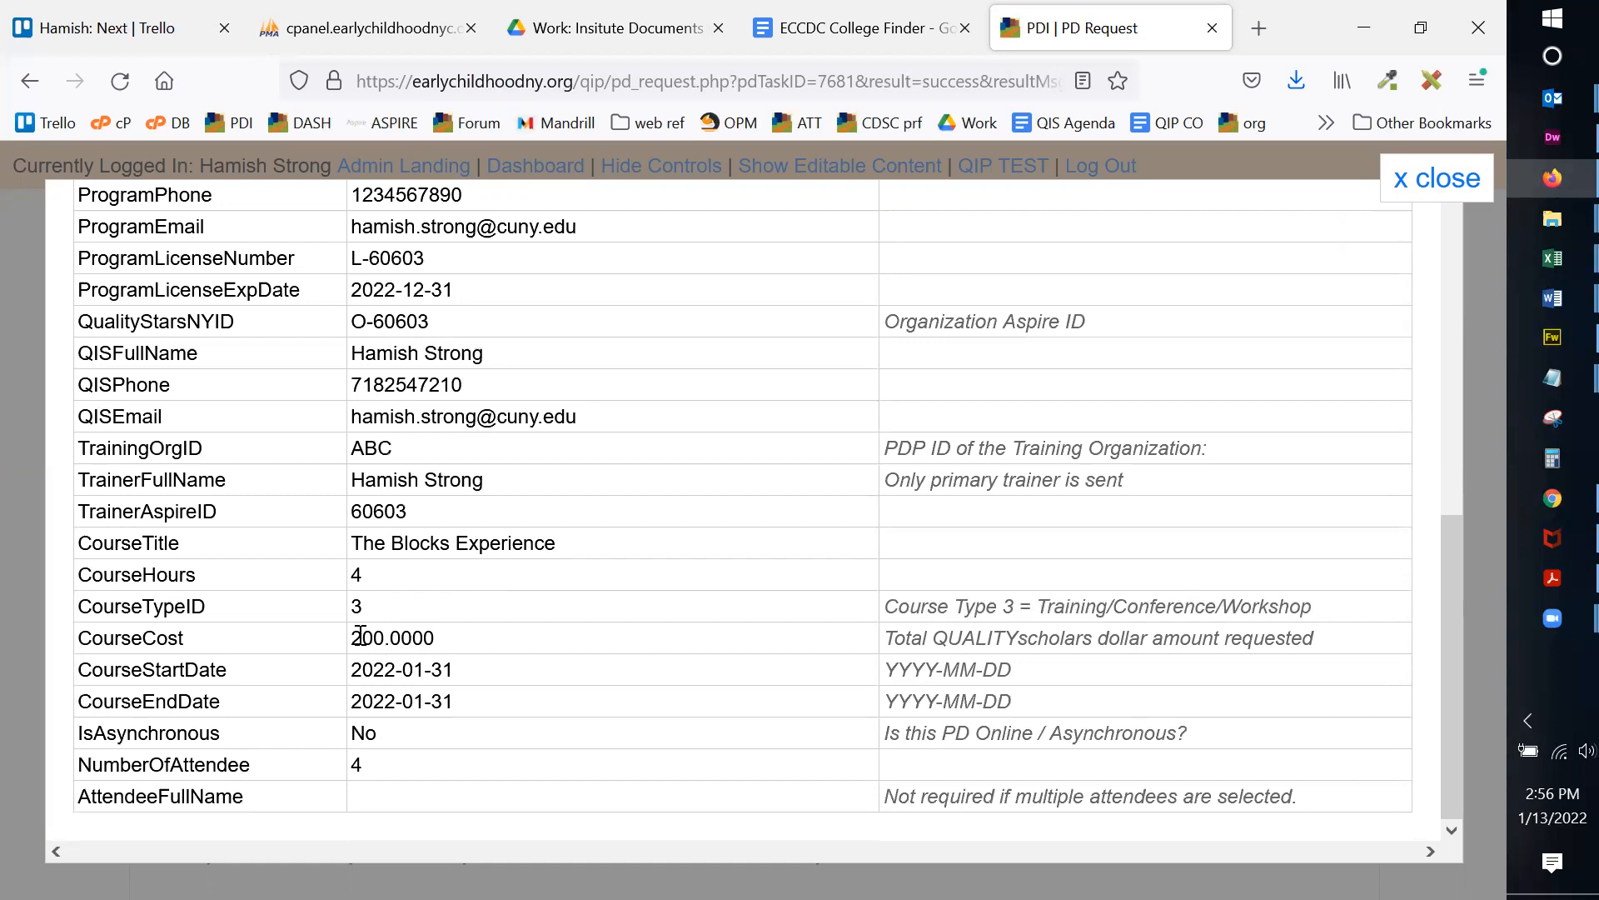
pyautogui.moveTo(353, 675); pyautogui.dragTo(492, 672)
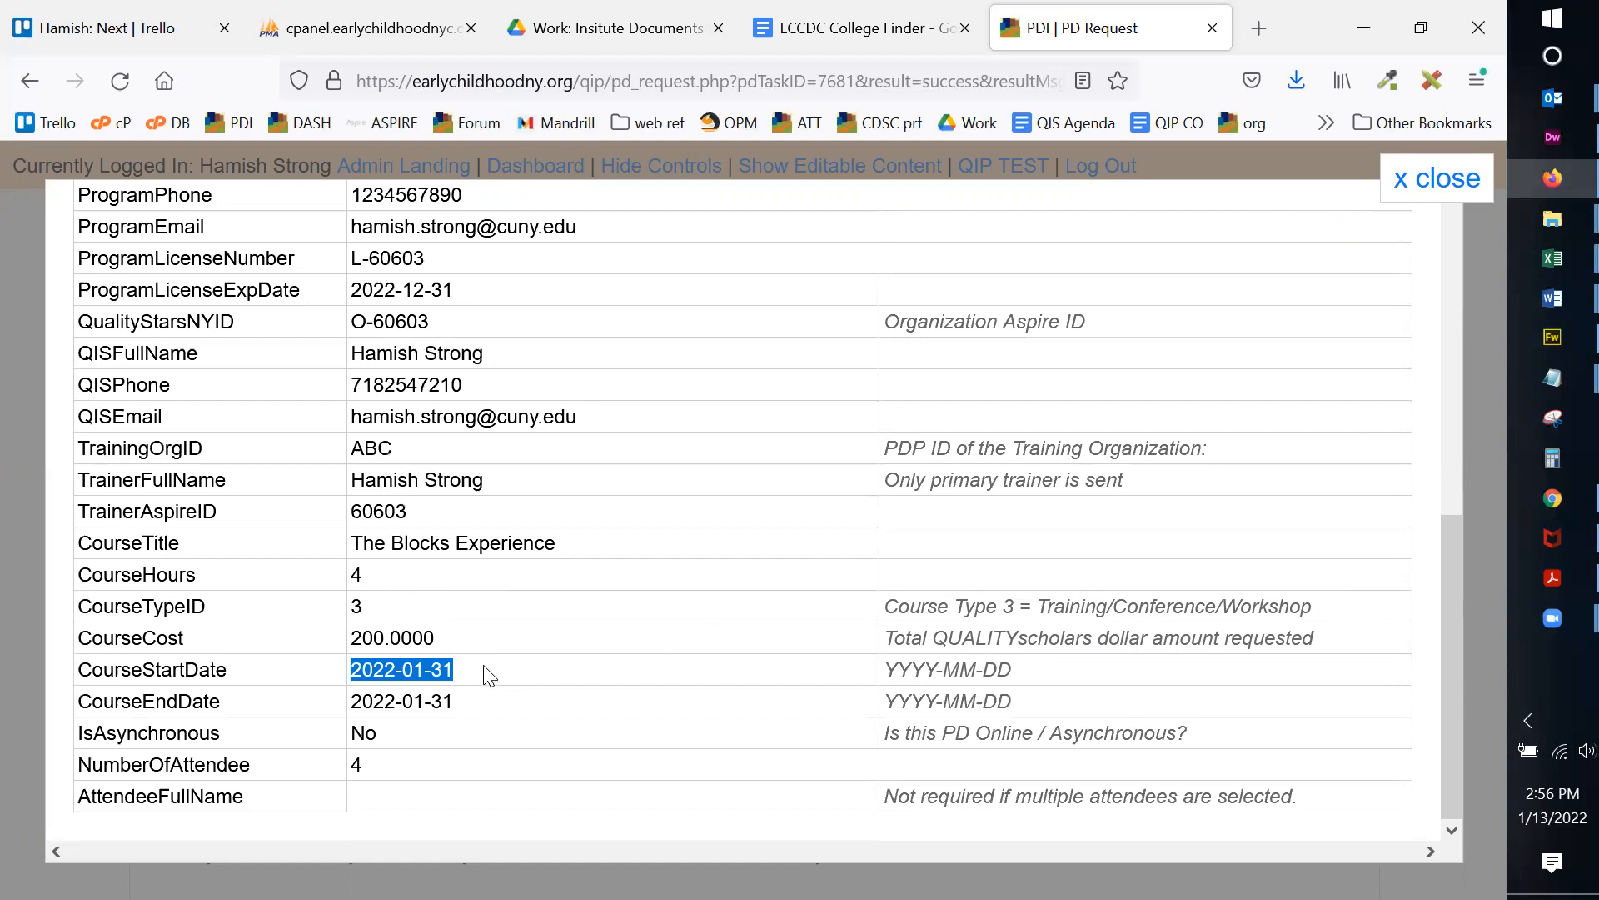
pyautogui.click(484, 667)
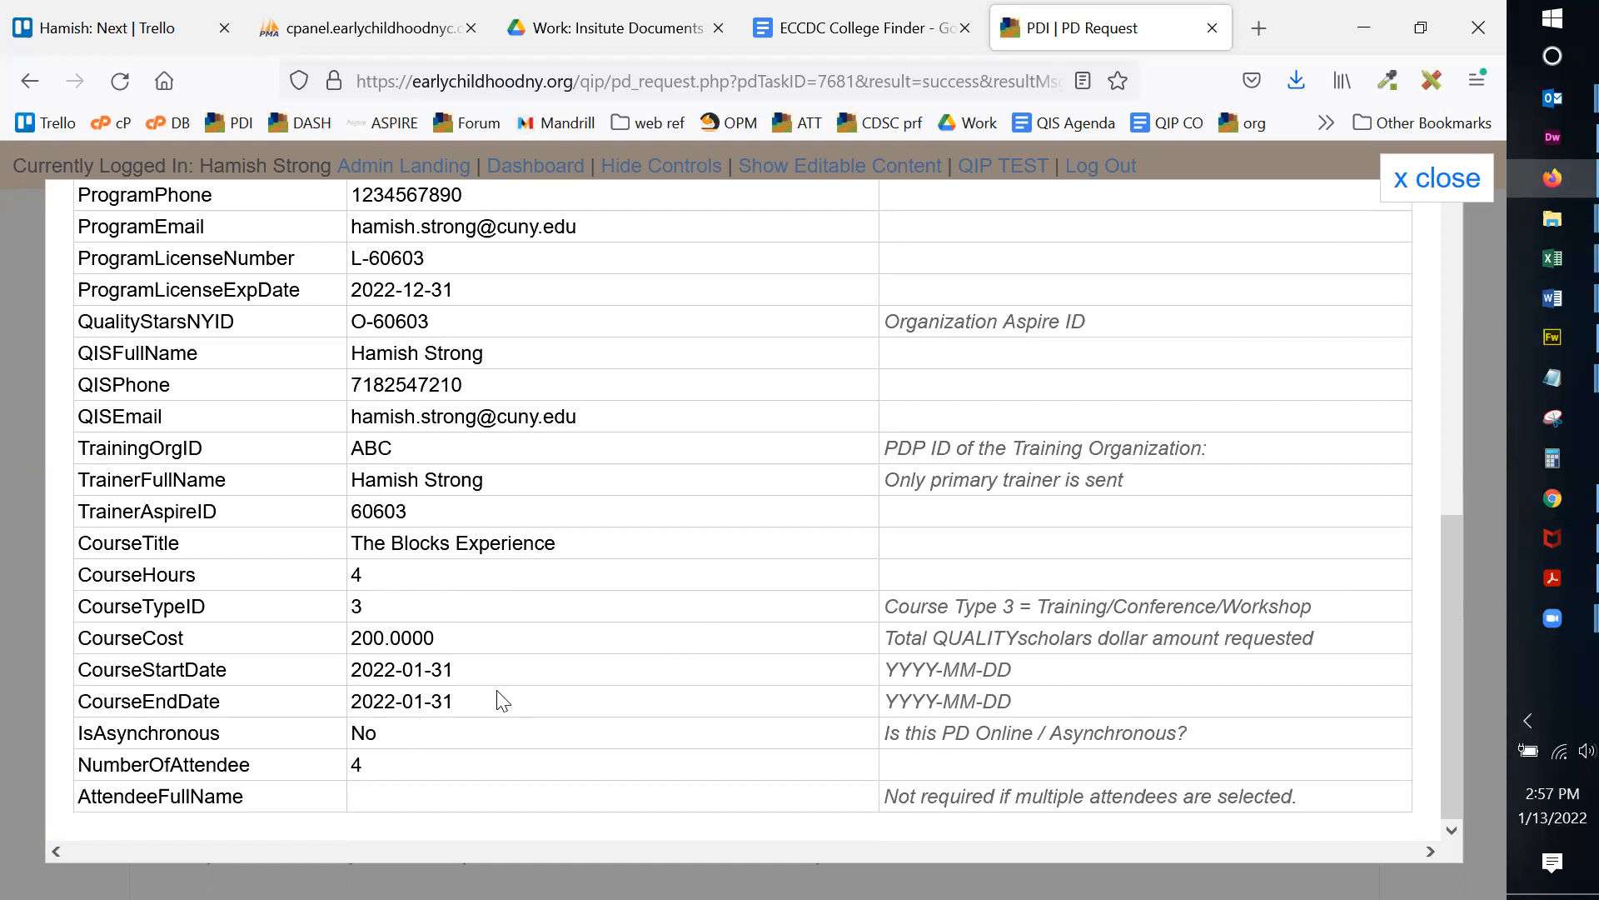
pyautogui.doubleClick(356, 764)
pyautogui.click(373, 770)
# Step: Verify the QIS email address that will receive the submission confirmation
pyautogui.scroll(6, 857, 514)
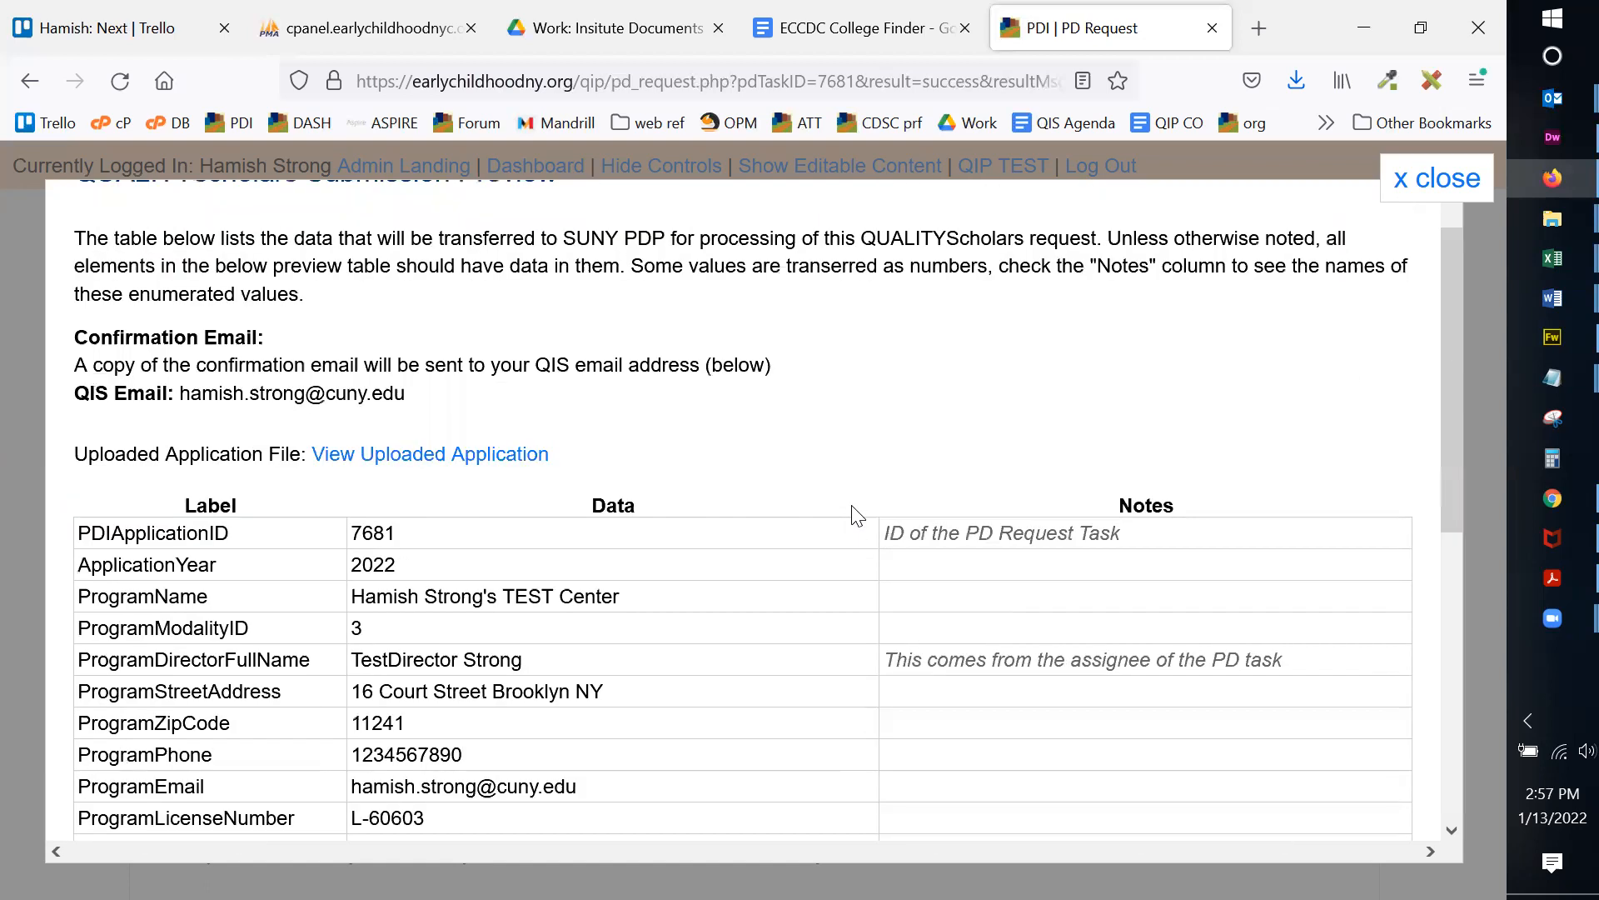
pyautogui.scroll(1, 857, 514)
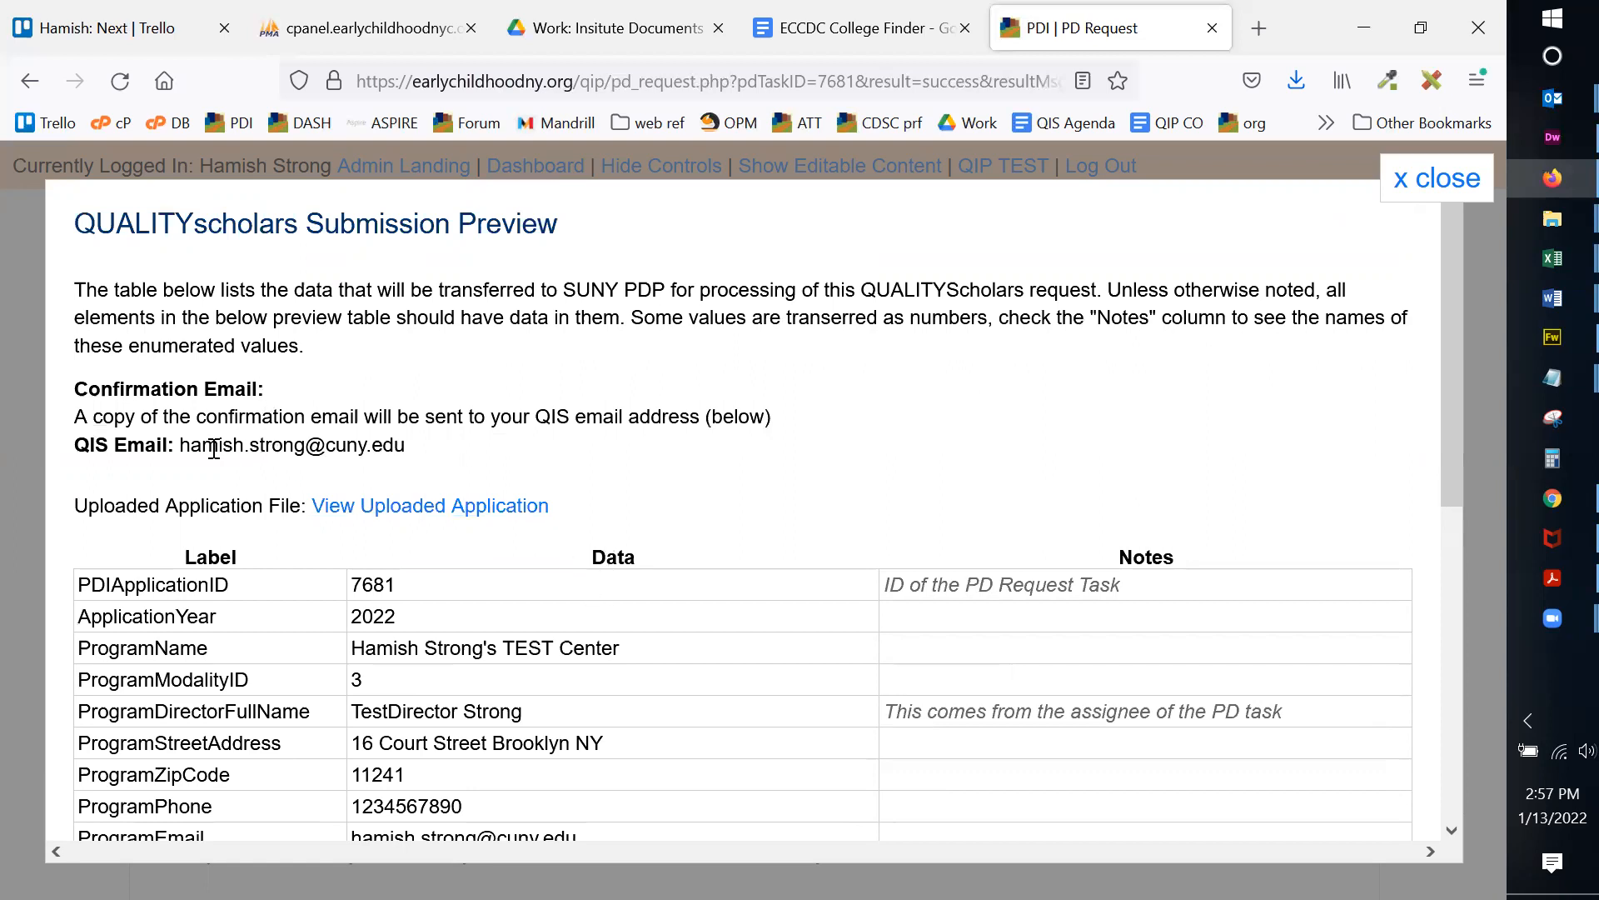
pyautogui.moveTo(183, 444); pyautogui.dragTo(408, 451)
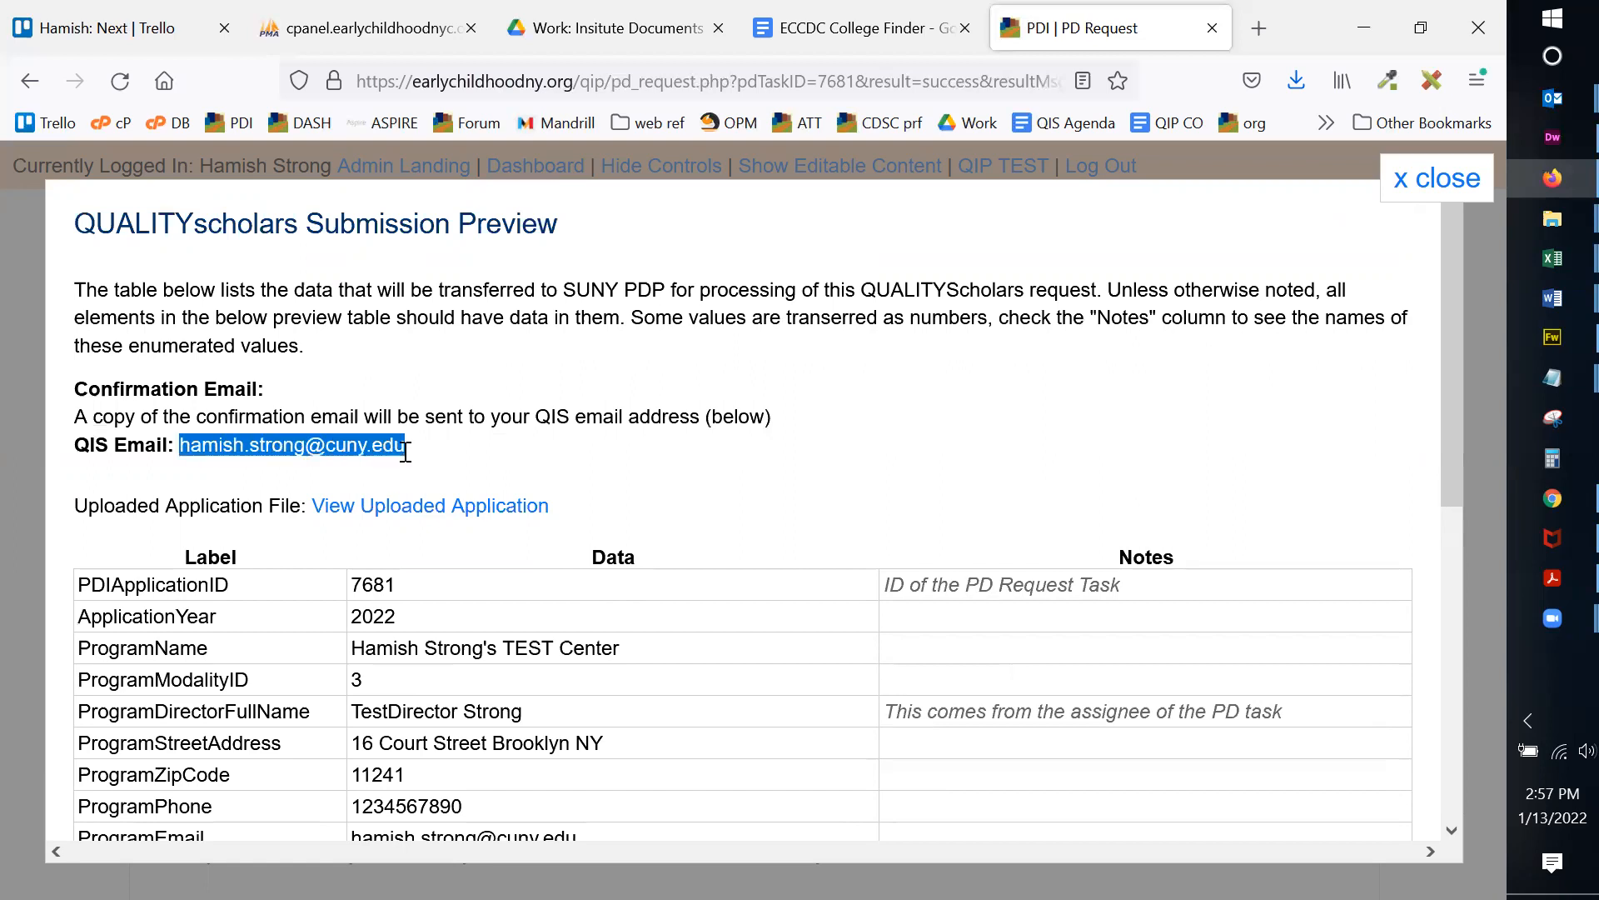
pyautogui.click(405, 449)
pyautogui.moveTo(181, 444); pyautogui.dragTo(417, 461)
pyautogui.click(386, 444)
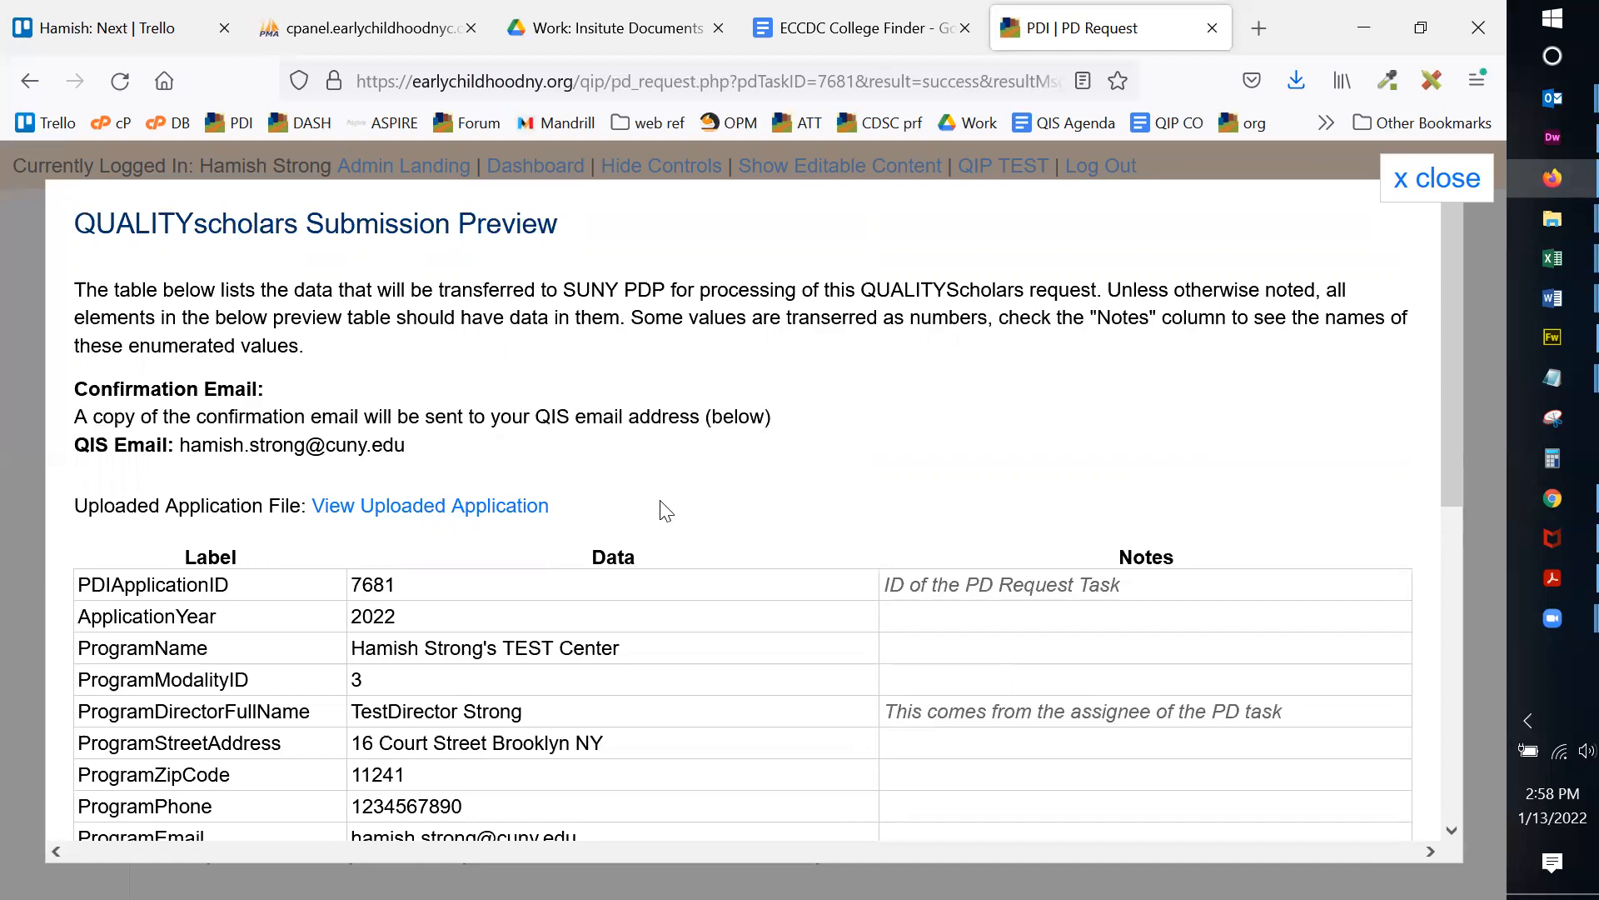
# Step: Confirm the uploaded application PDF opens, then close the submission preview
pyautogui.click(516, 508)
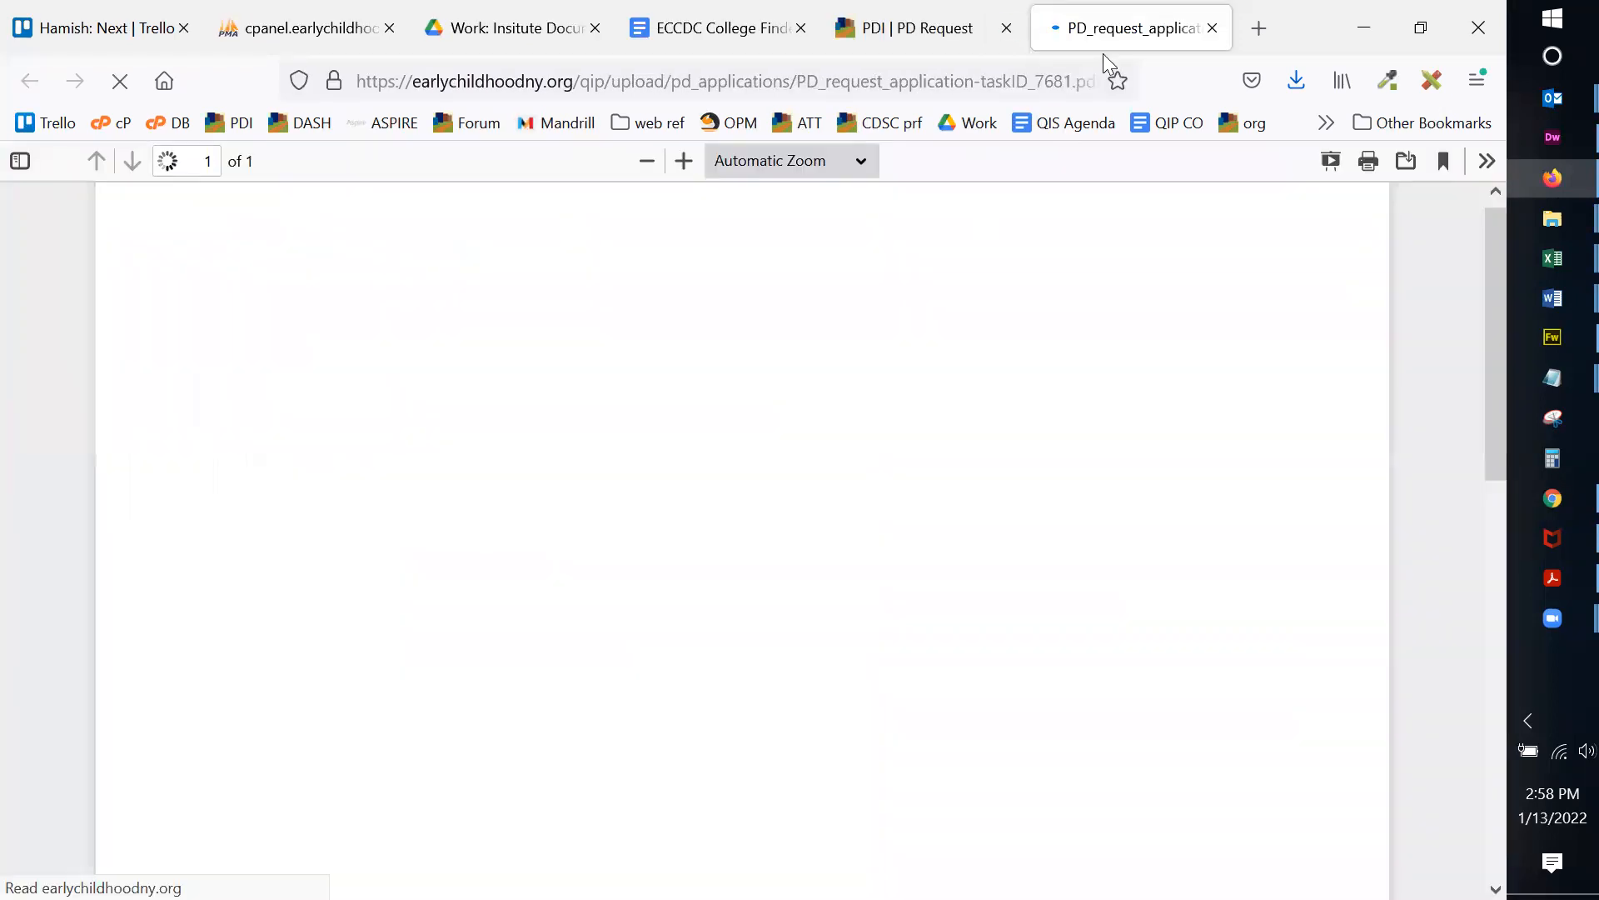
pyautogui.click(1210, 30)
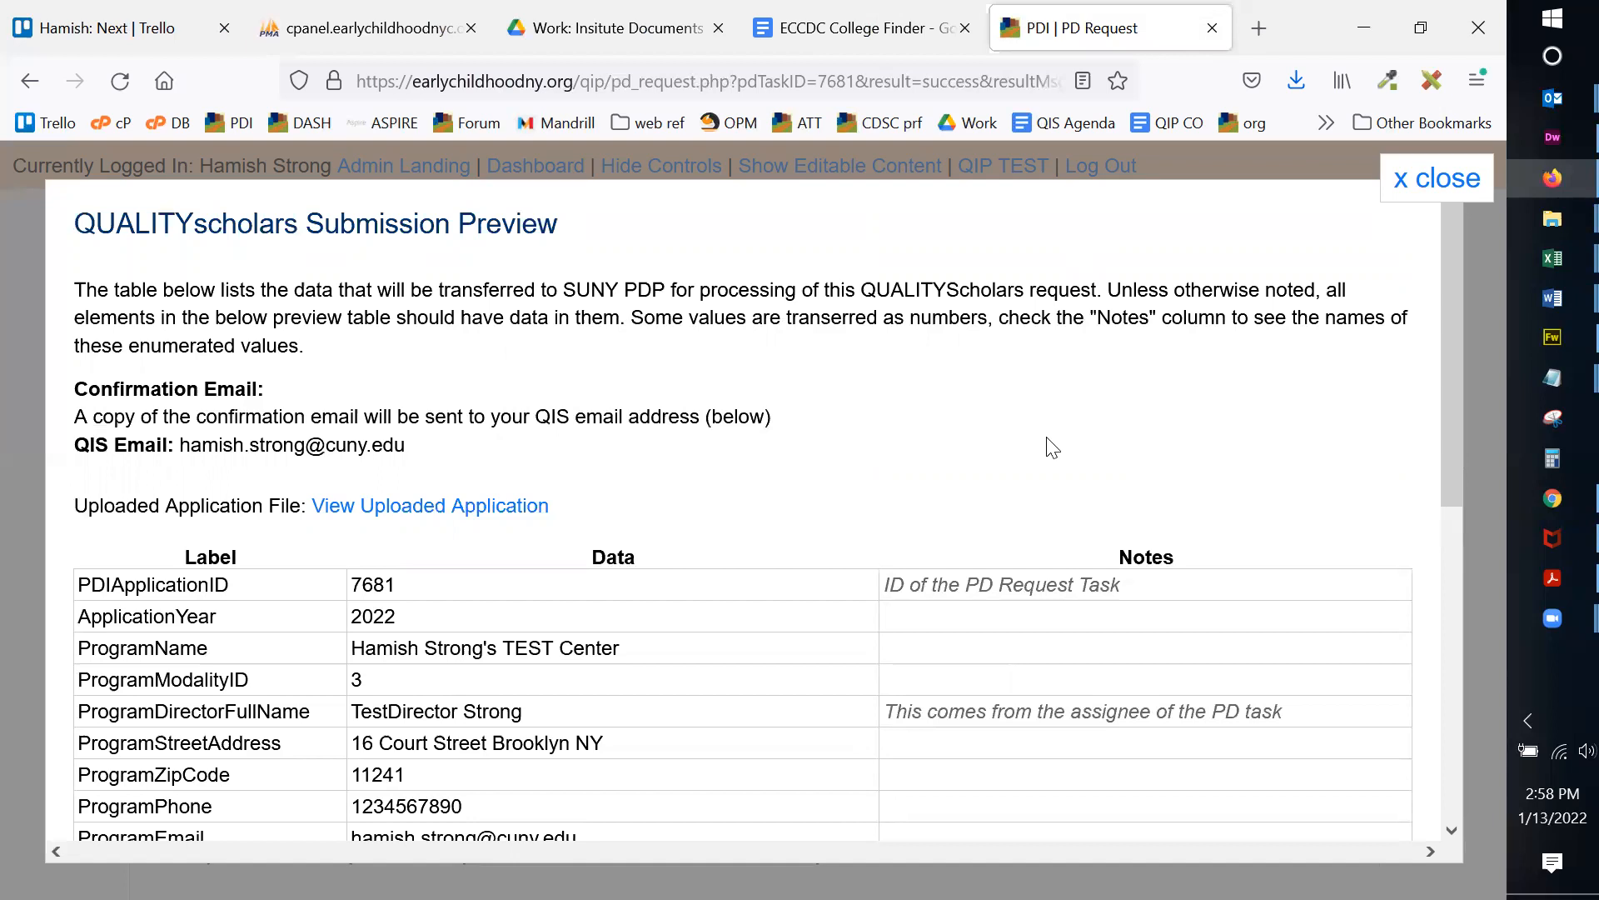
pyautogui.click(1449, 182)
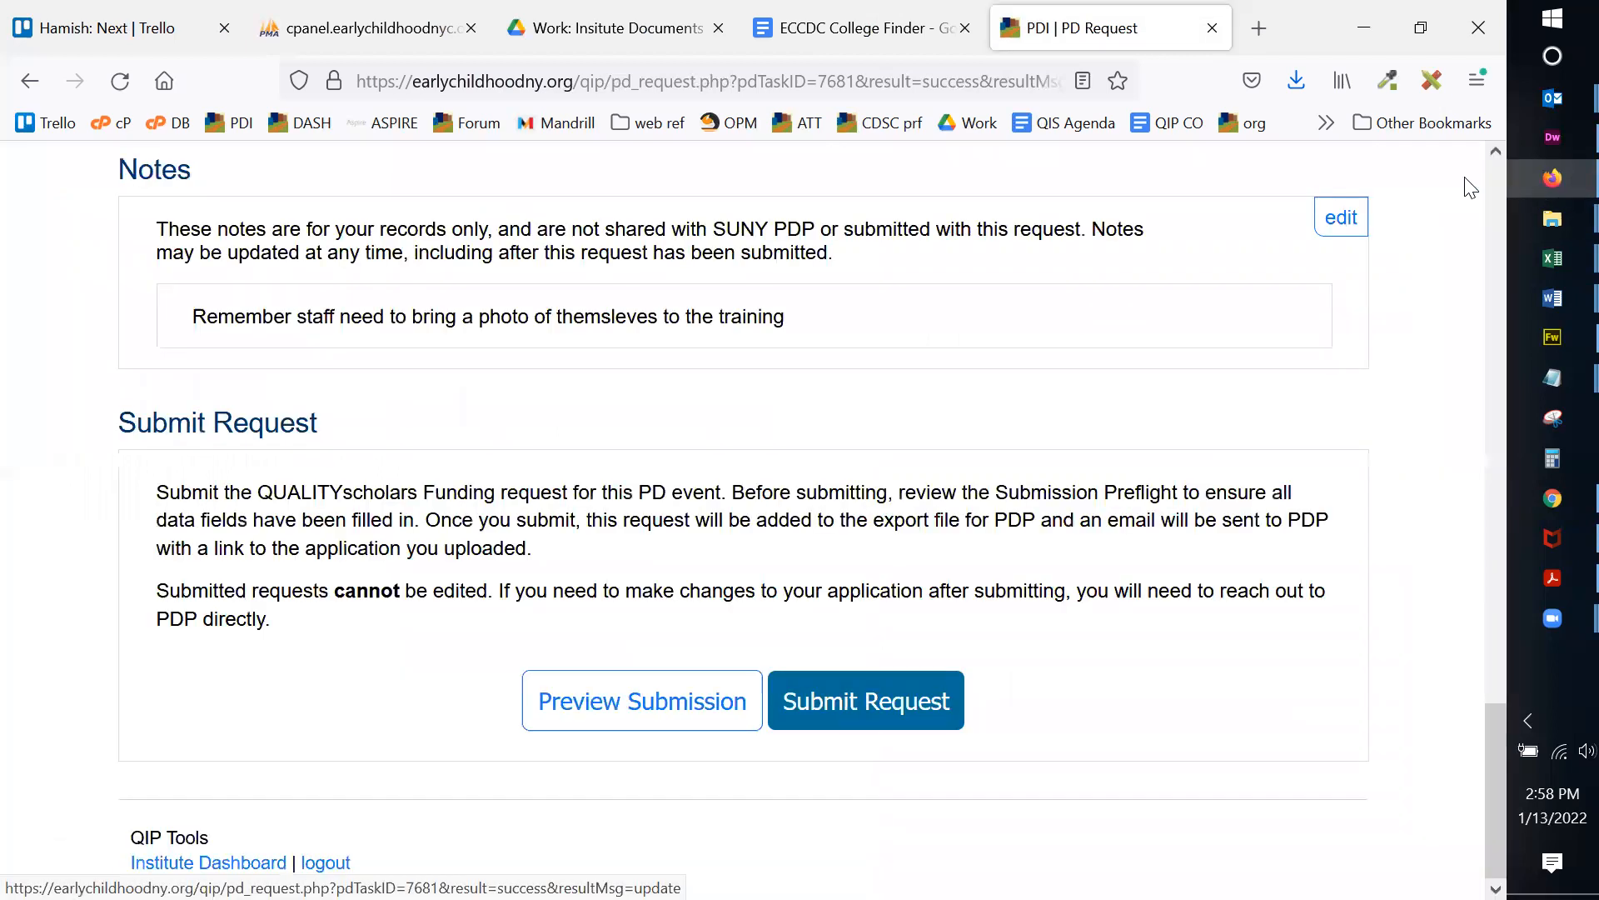
# Step: Submit PD request 7681, confirm the submission and dismiss the confirmation banner
pyautogui.click(859, 710)
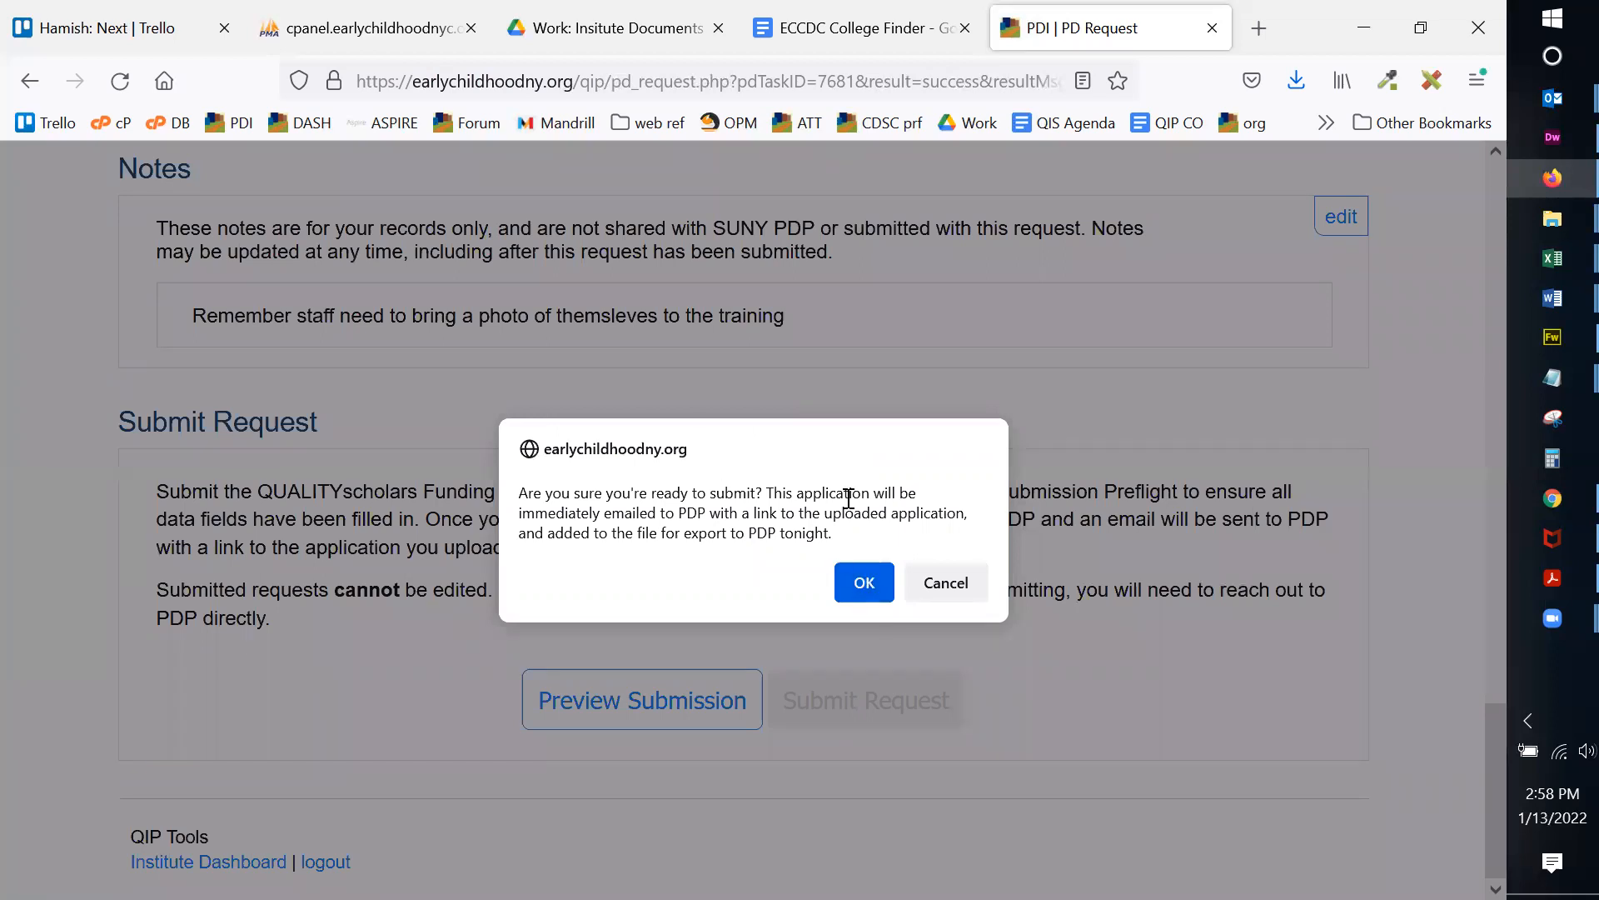
pyautogui.click(861, 583)
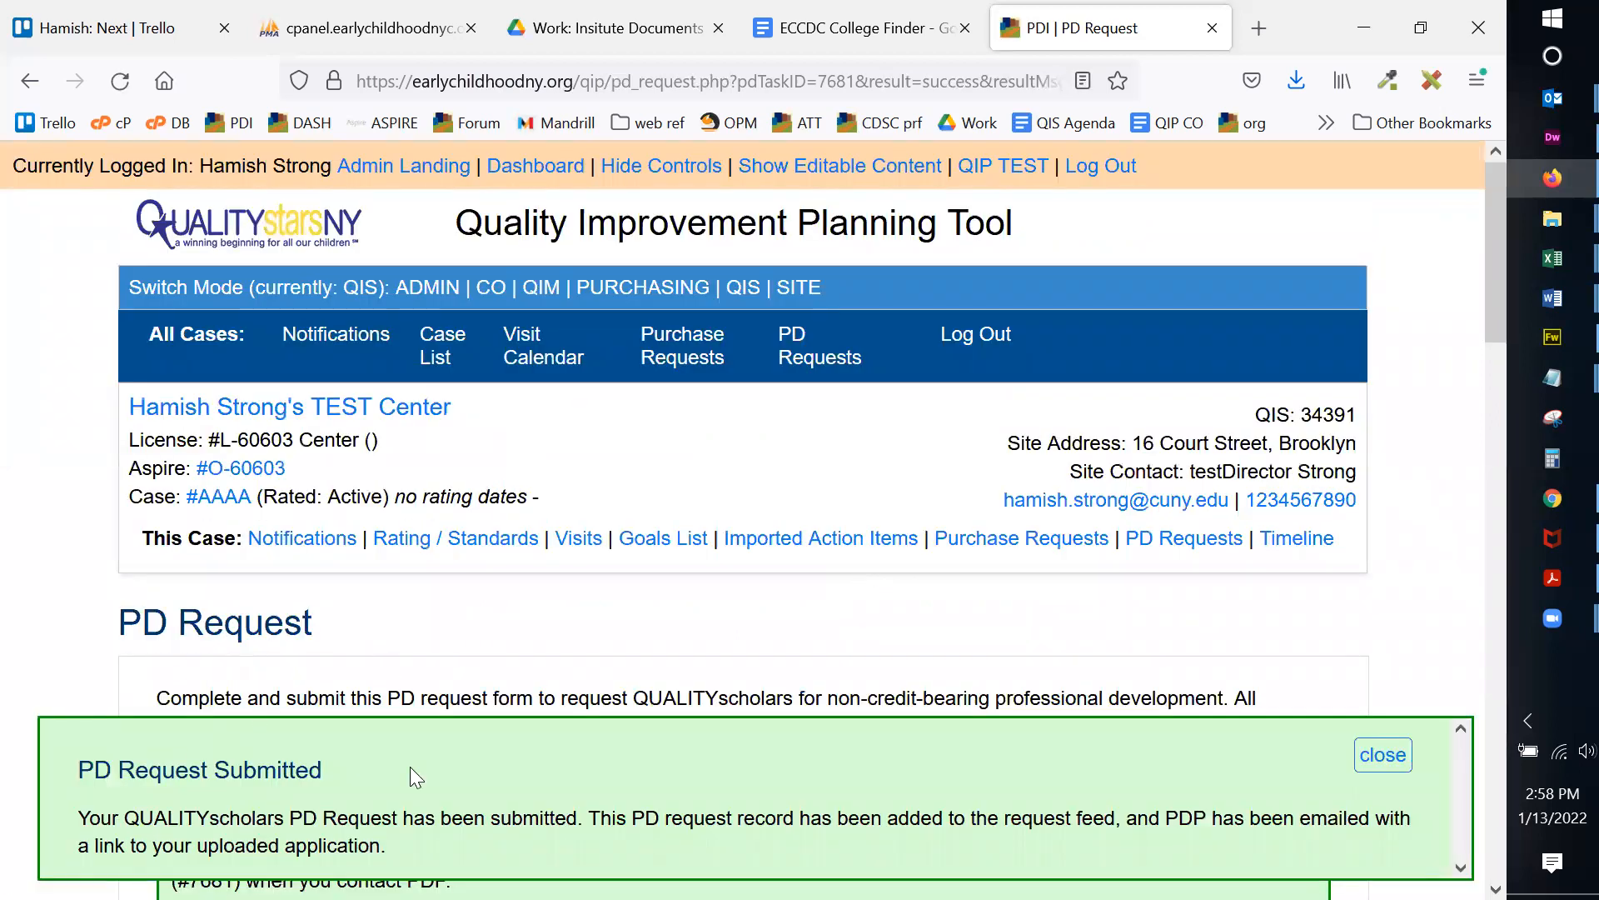
pyautogui.click(1387, 758)
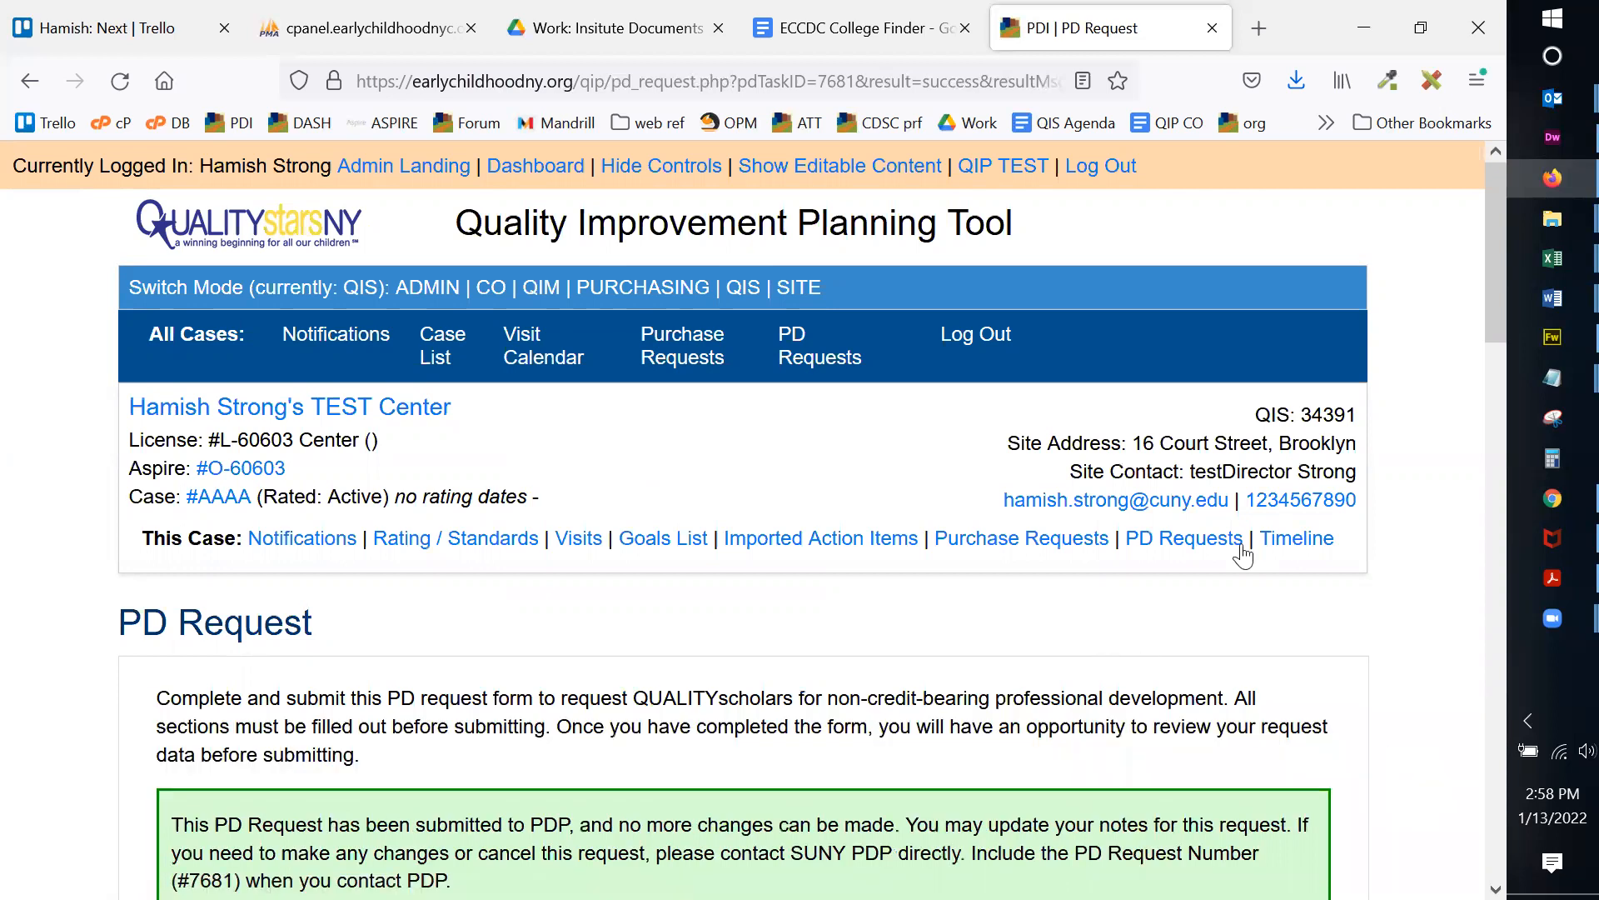
pyautogui.scroll(-5, 1233, 542)
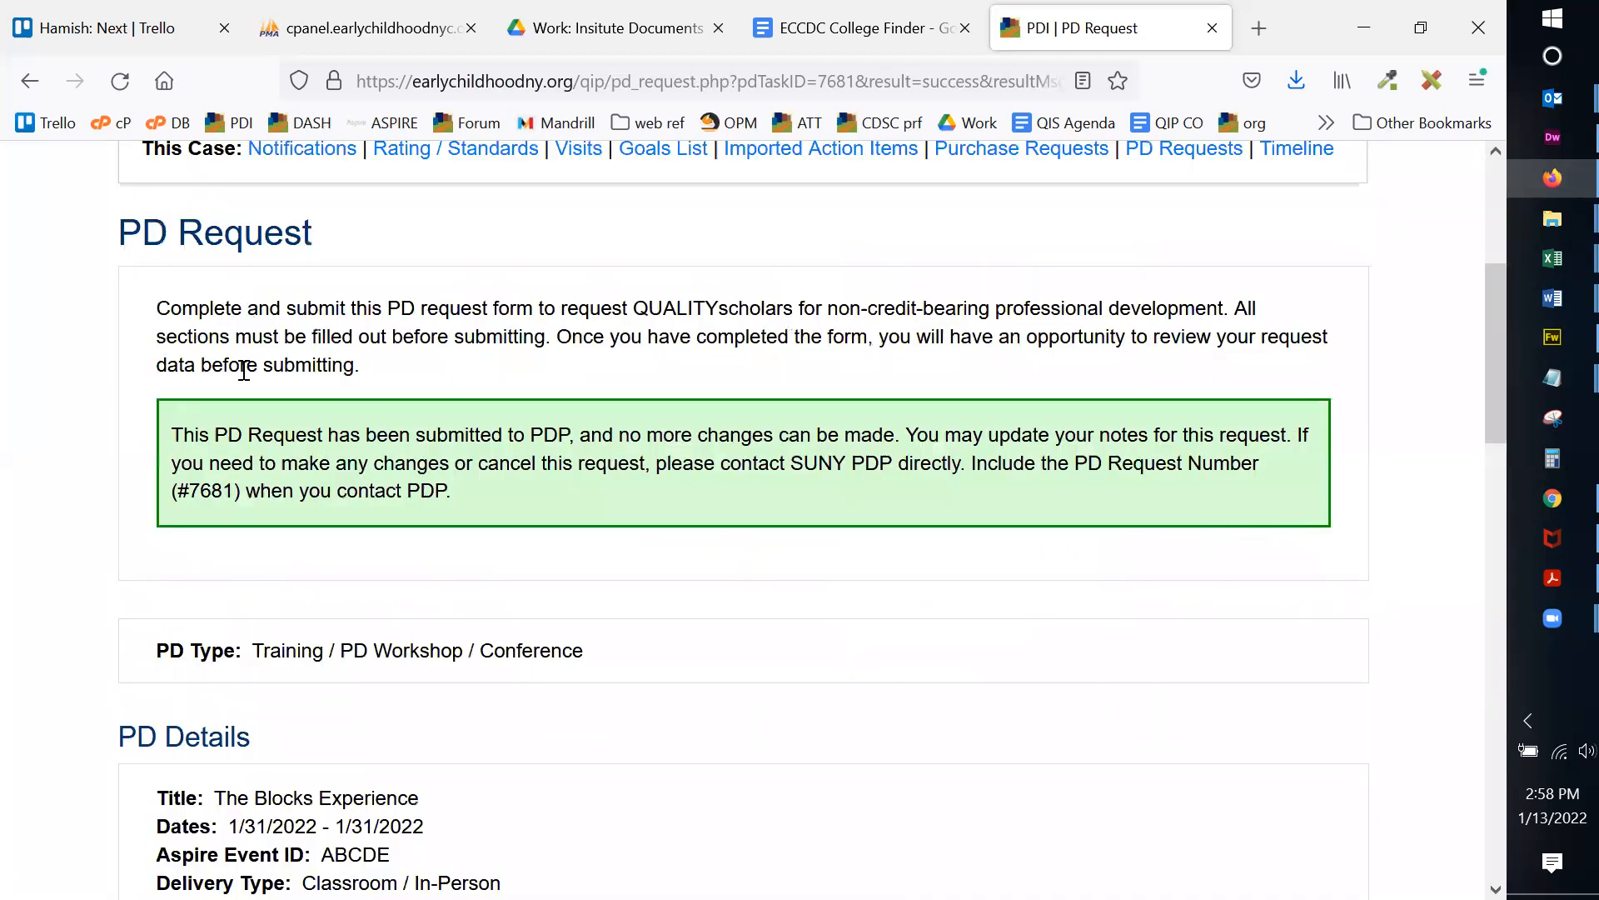
pyautogui.moveTo(173, 434); pyautogui.dragTo(242, 435)
pyautogui.doubleClick(221, 489)
pyautogui.click(209, 434)
pyautogui.scroll(-7, 895, 462)
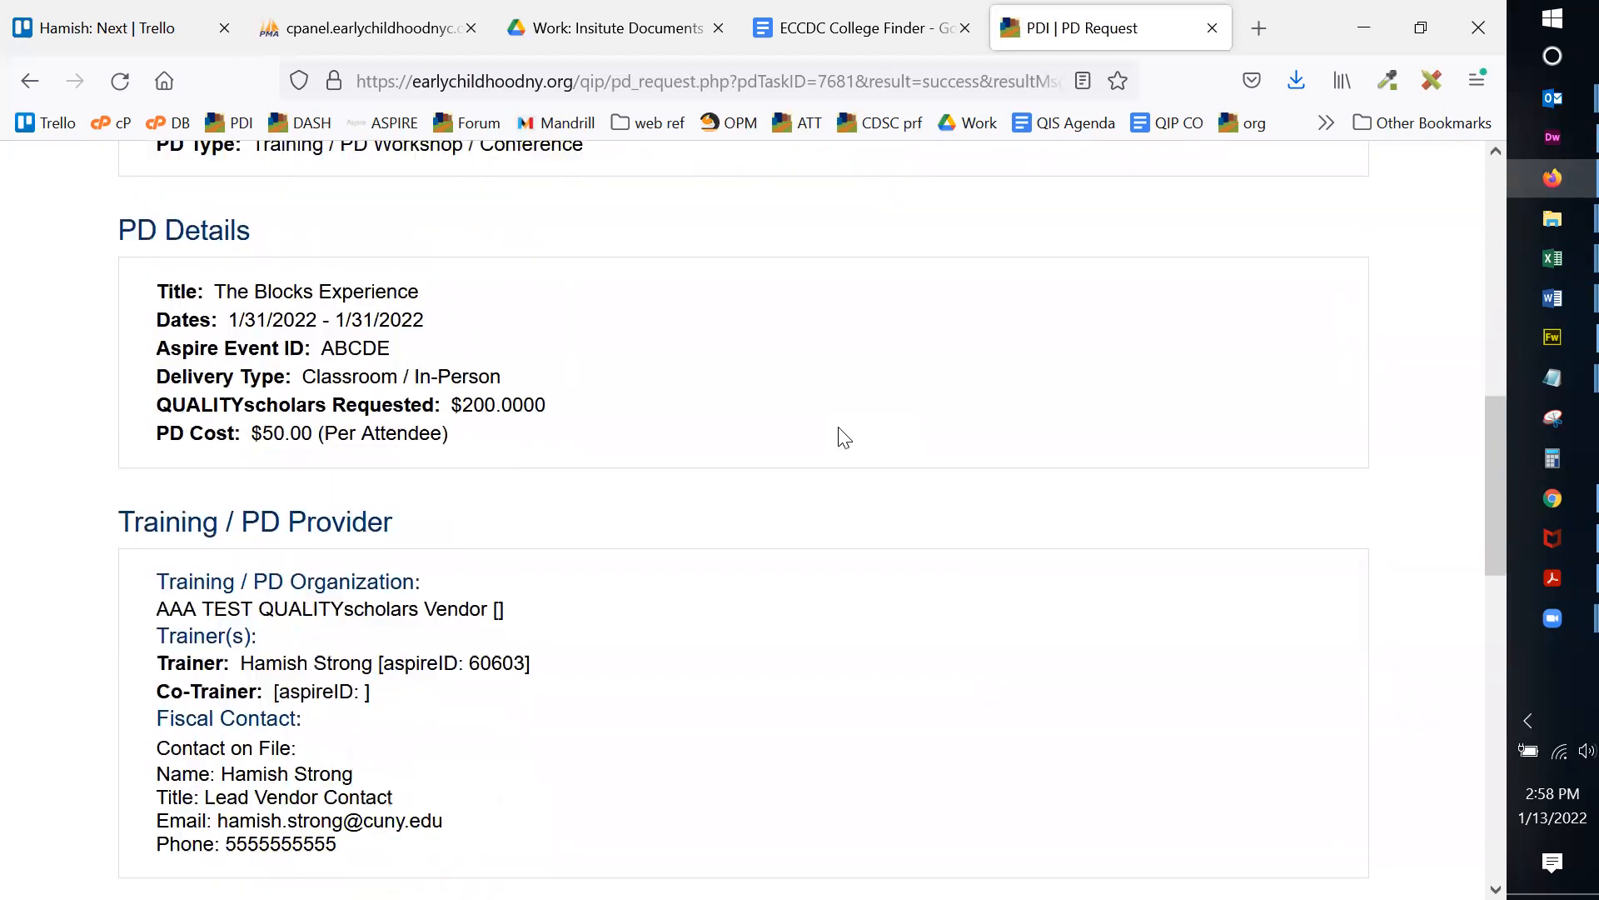
pyautogui.scroll(-7, 866, 411)
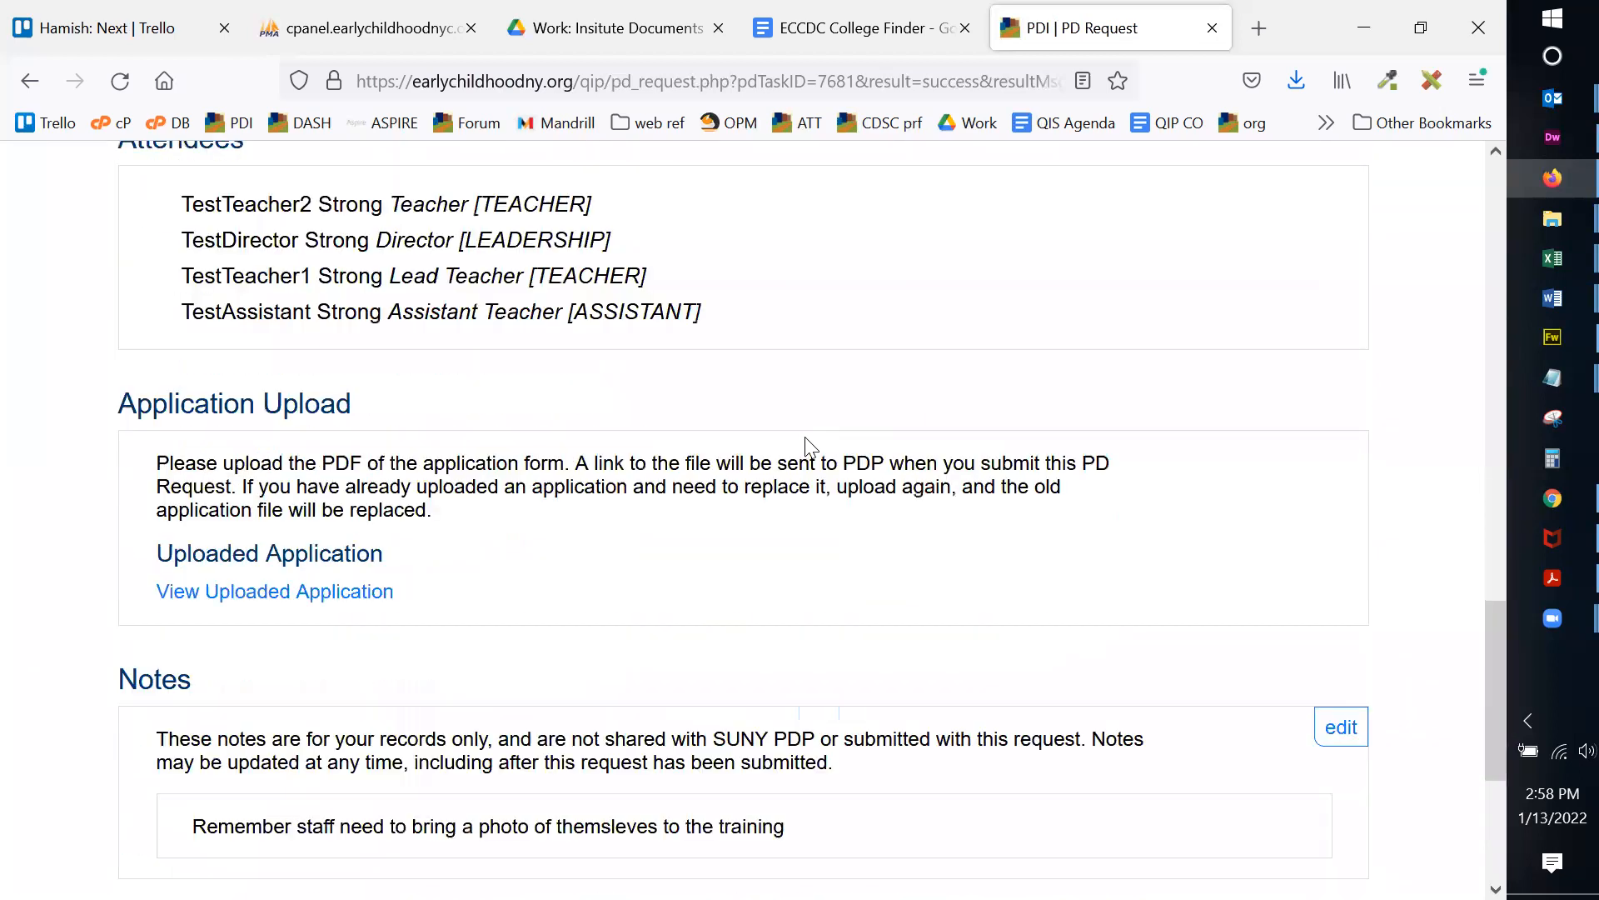
pyautogui.scroll(7, 803, 433)
pyautogui.scroll(-9, 805, 440)
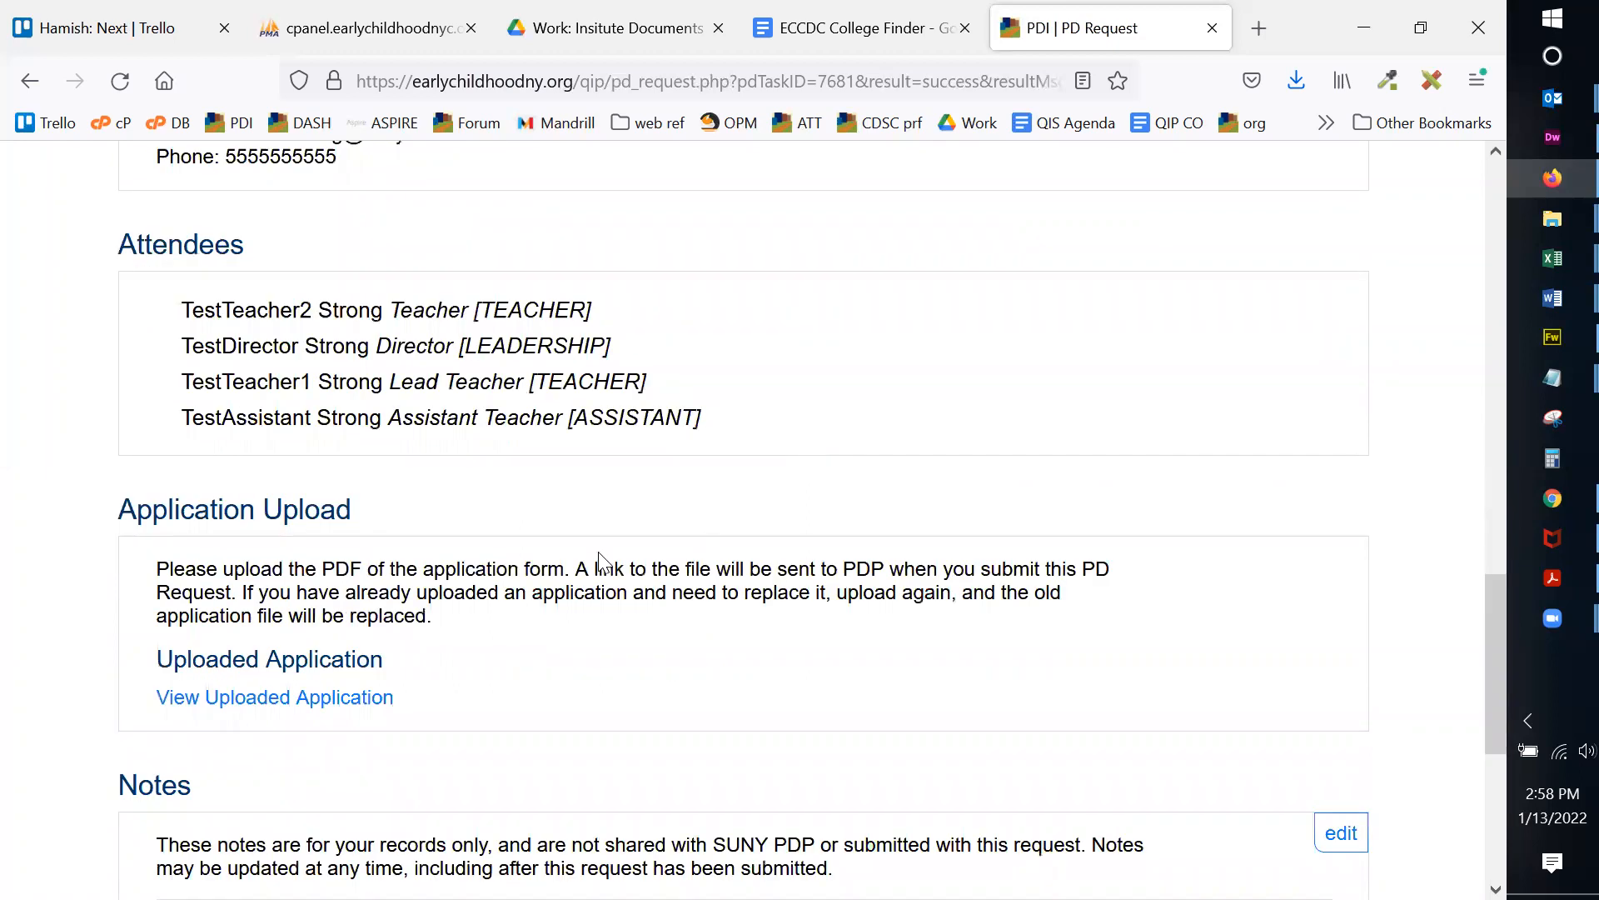
pyautogui.scroll(11, 1054, 473)
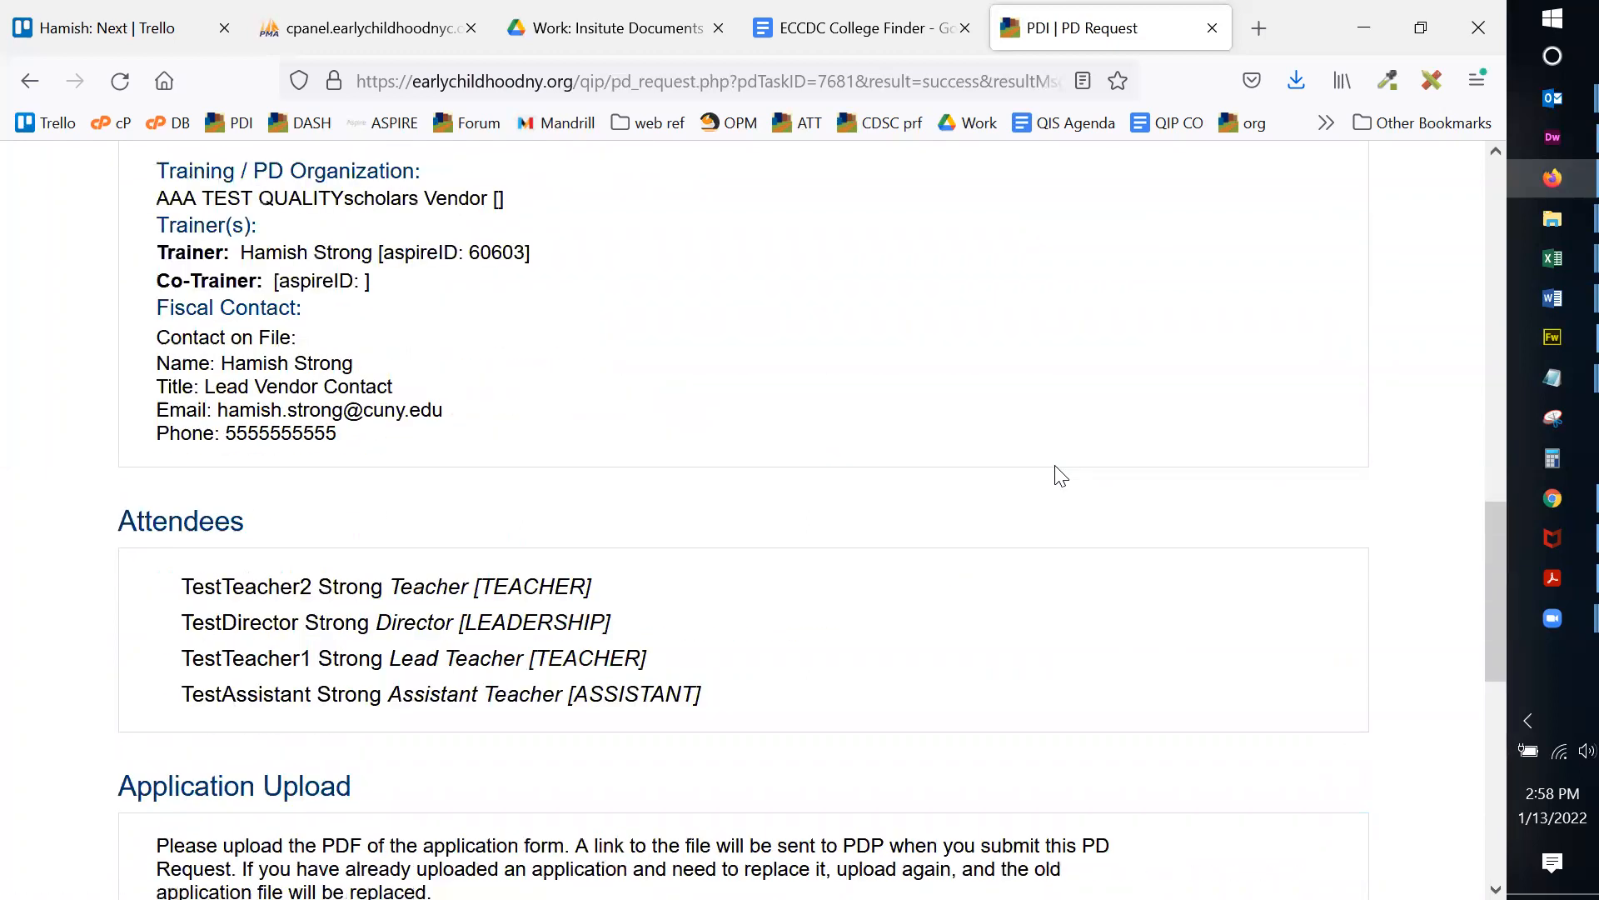
pyautogui.scroll(5, 1058, 470)
pyautogui.scroll(-11, 1058, 466)
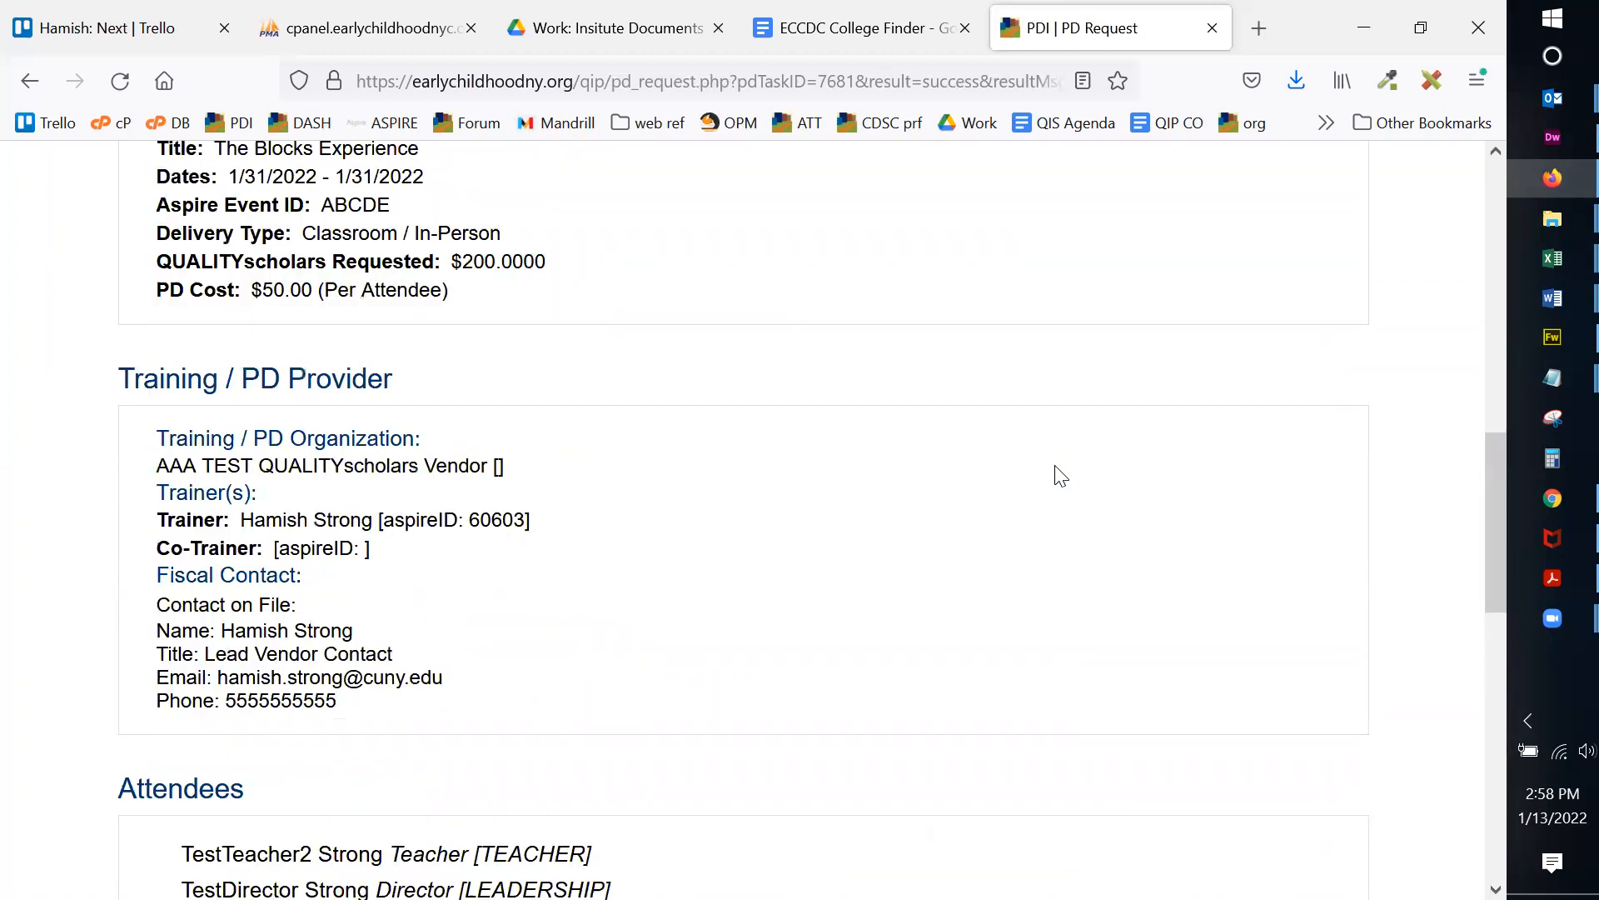
pyautogui.scroll(-6, 1058, 471)
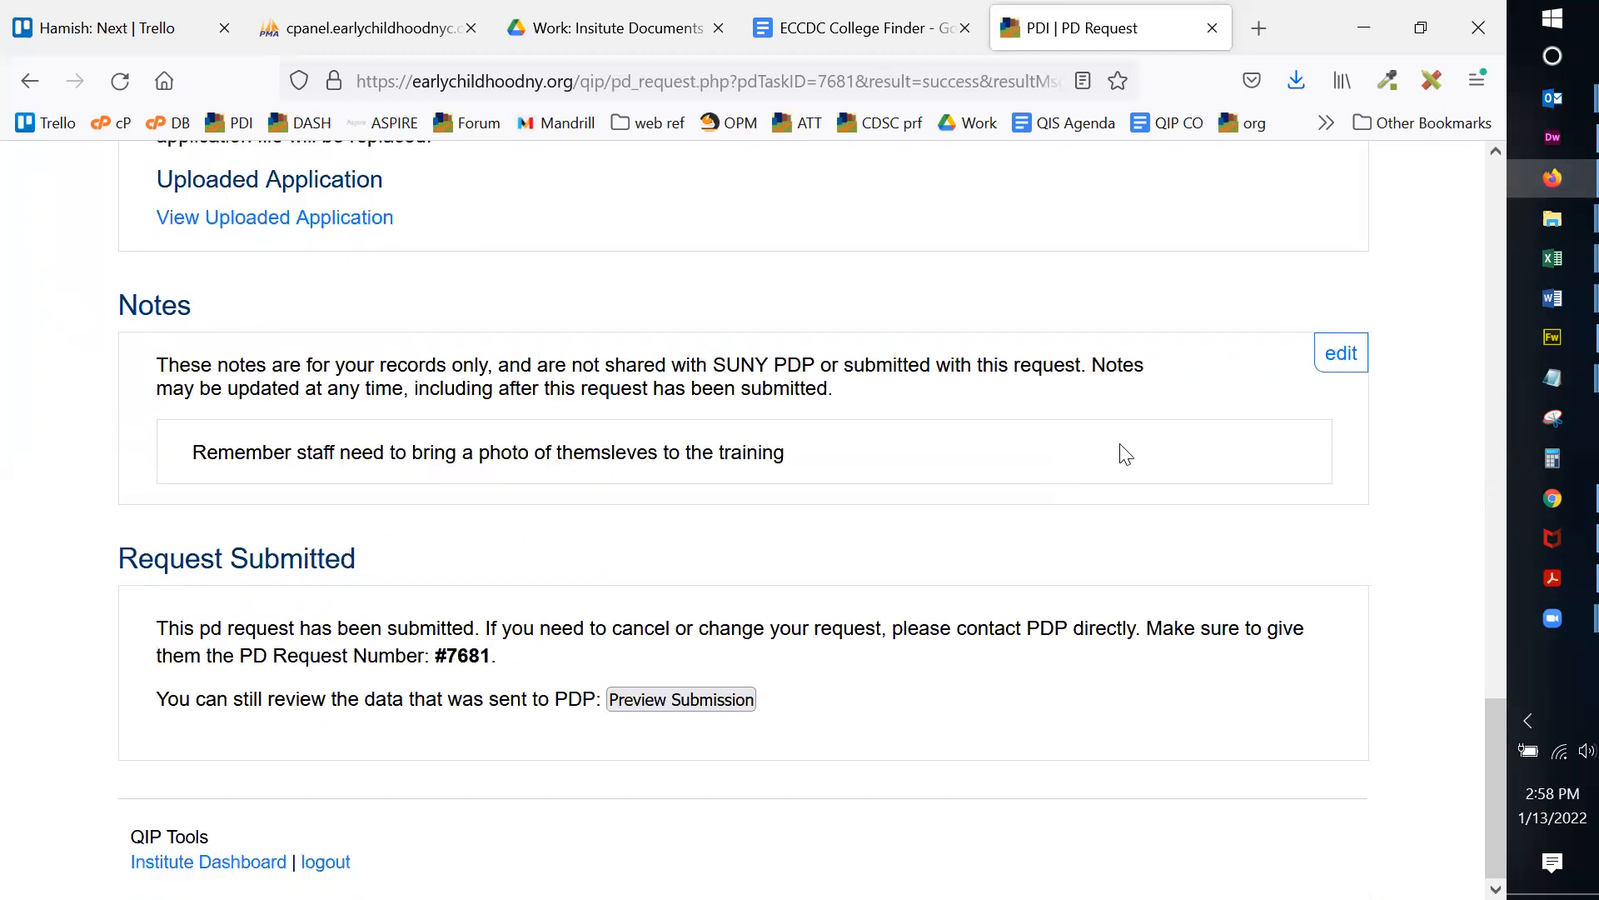
pyautogui.click(664, 693)
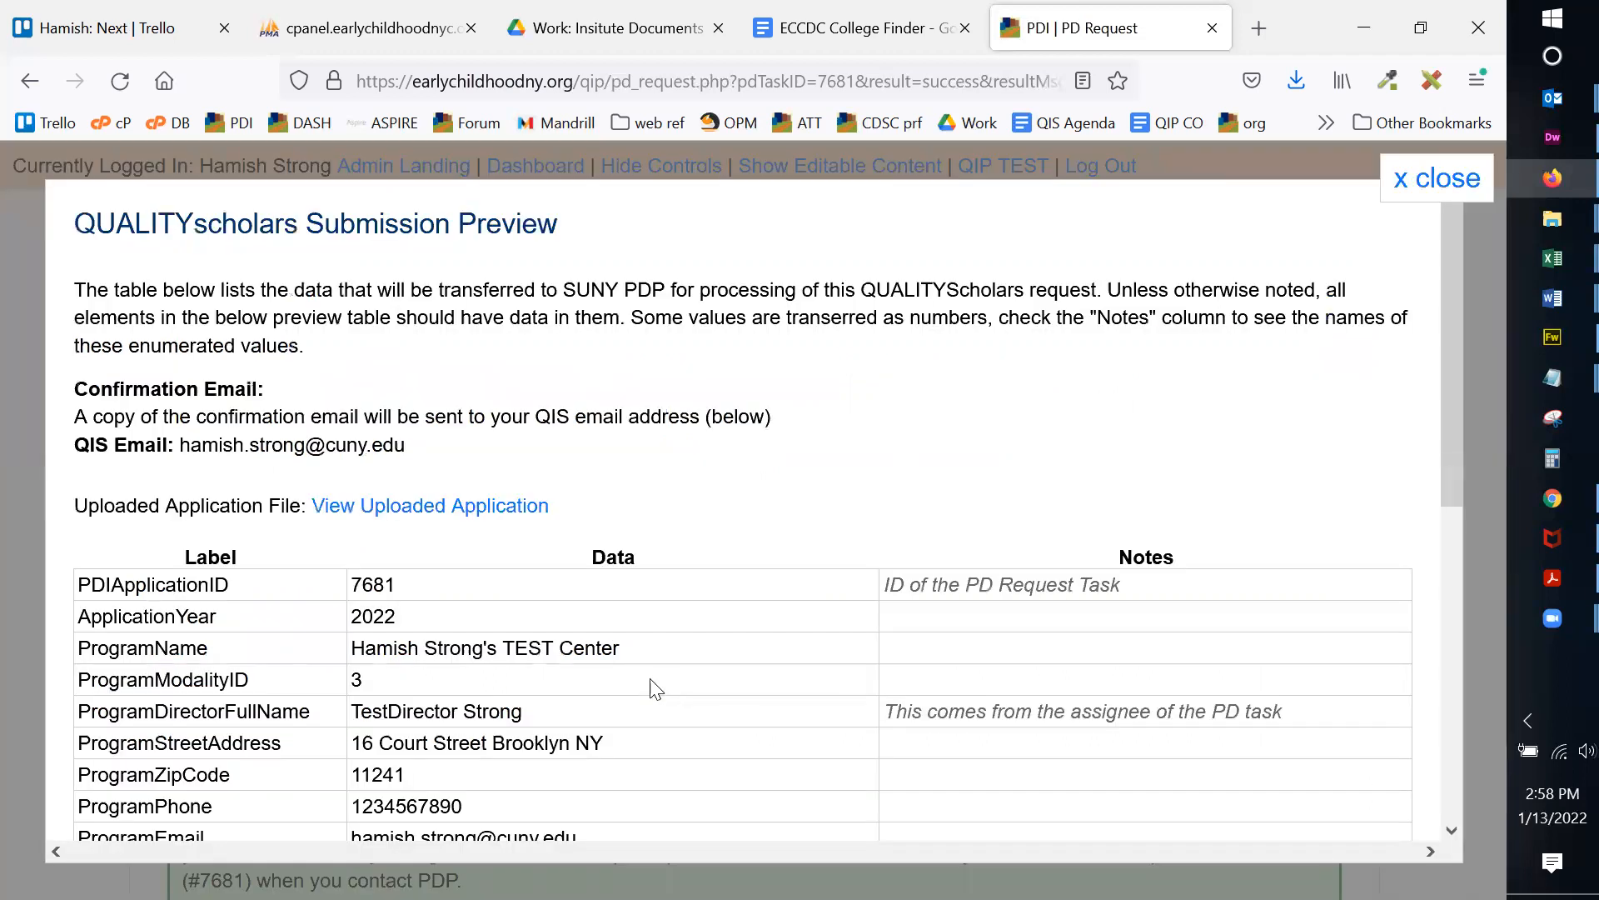
pyautogui.scroll(-6, 547, 393)
pyautogui.scroll(4, 754, 464)
pyautogui.scroll(3, 754, 464)
pyautogui.scroll(-6, 928, 464)
pyautogui.scroll(6, 928, 457)
pyautogui.click(1431, 177)
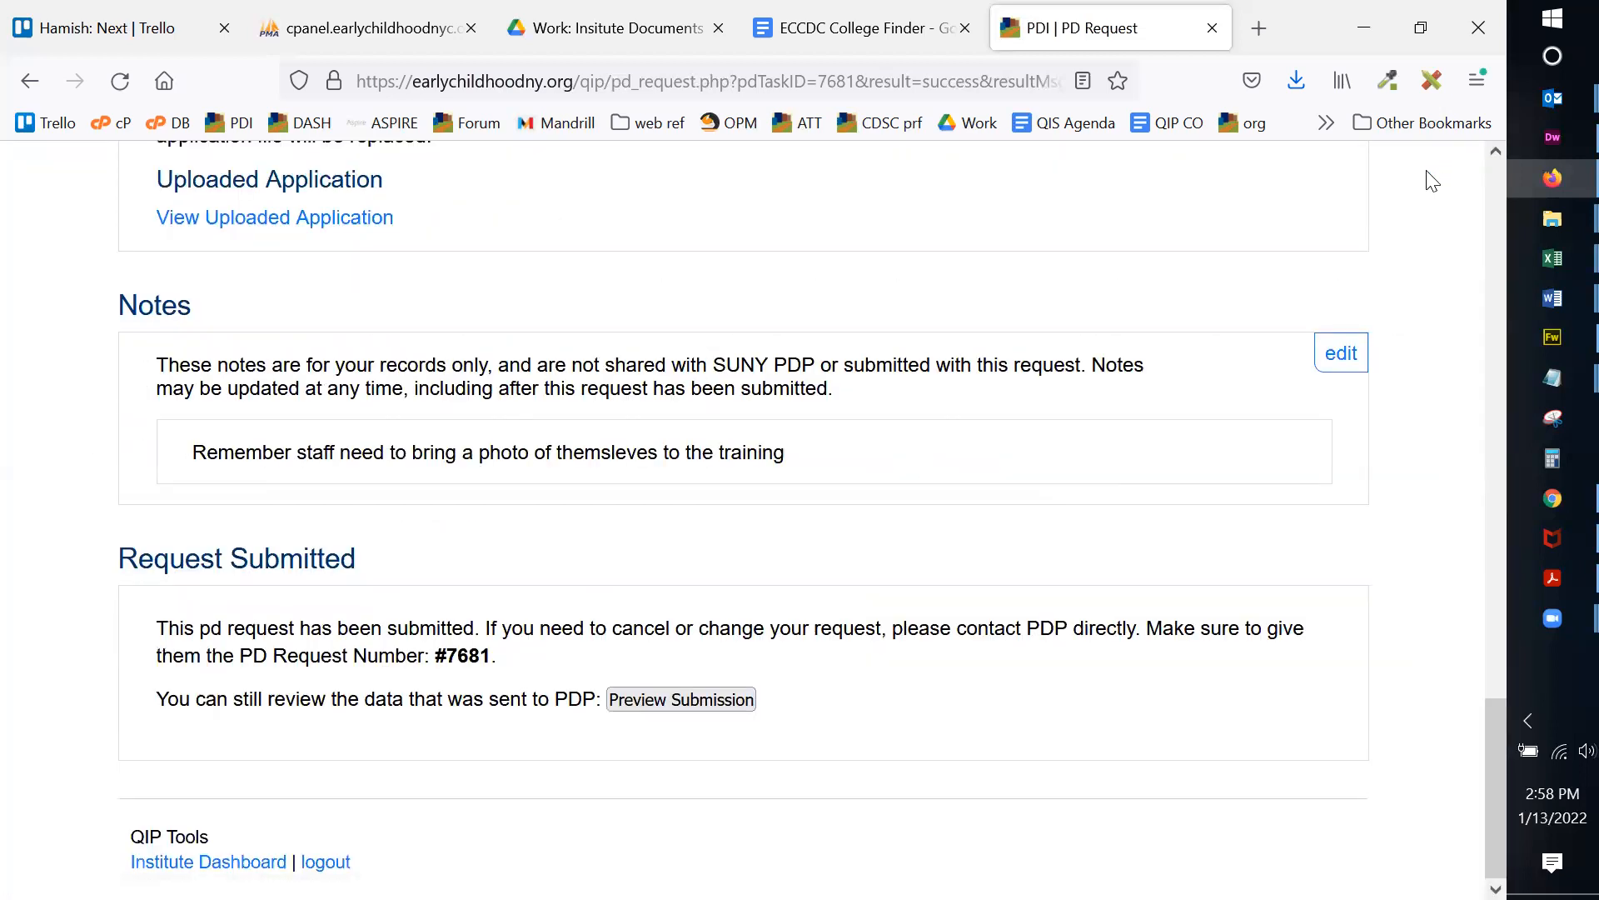
pyautogui.doubleClick(466, 654)
pyautogui.click(454, 654)
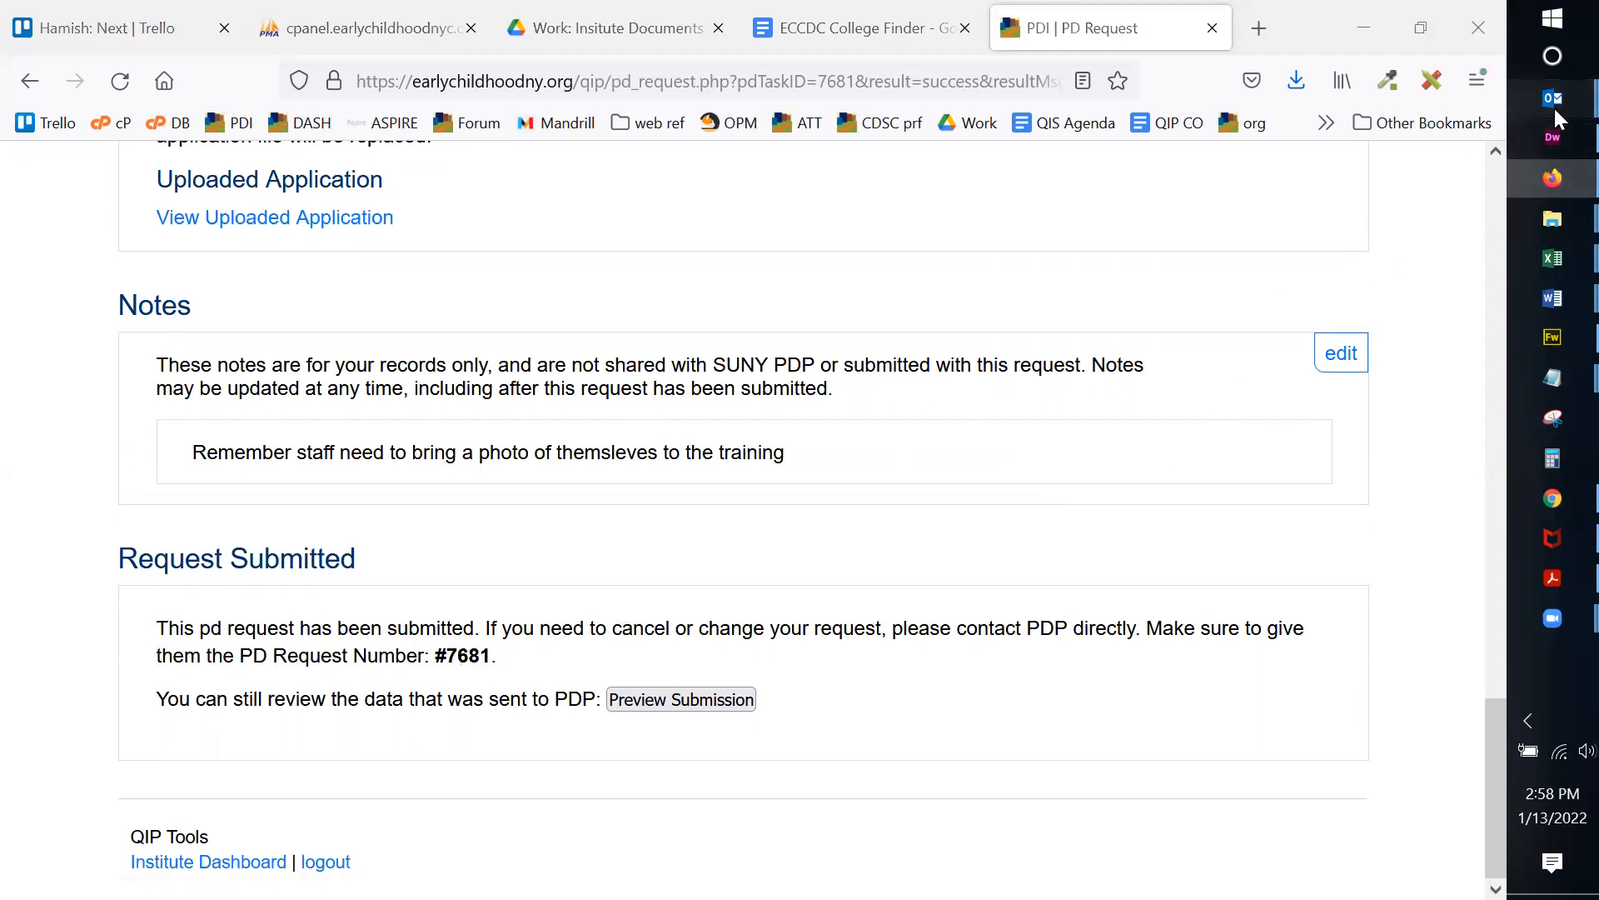
# Step: In Outlook, review the Request Submitted (#7681) email's QI Specialist, Site and PD Date, then open its PDF link
pyautogui.moveTo(1552, 107)
pyautogui.click(1164, 28)
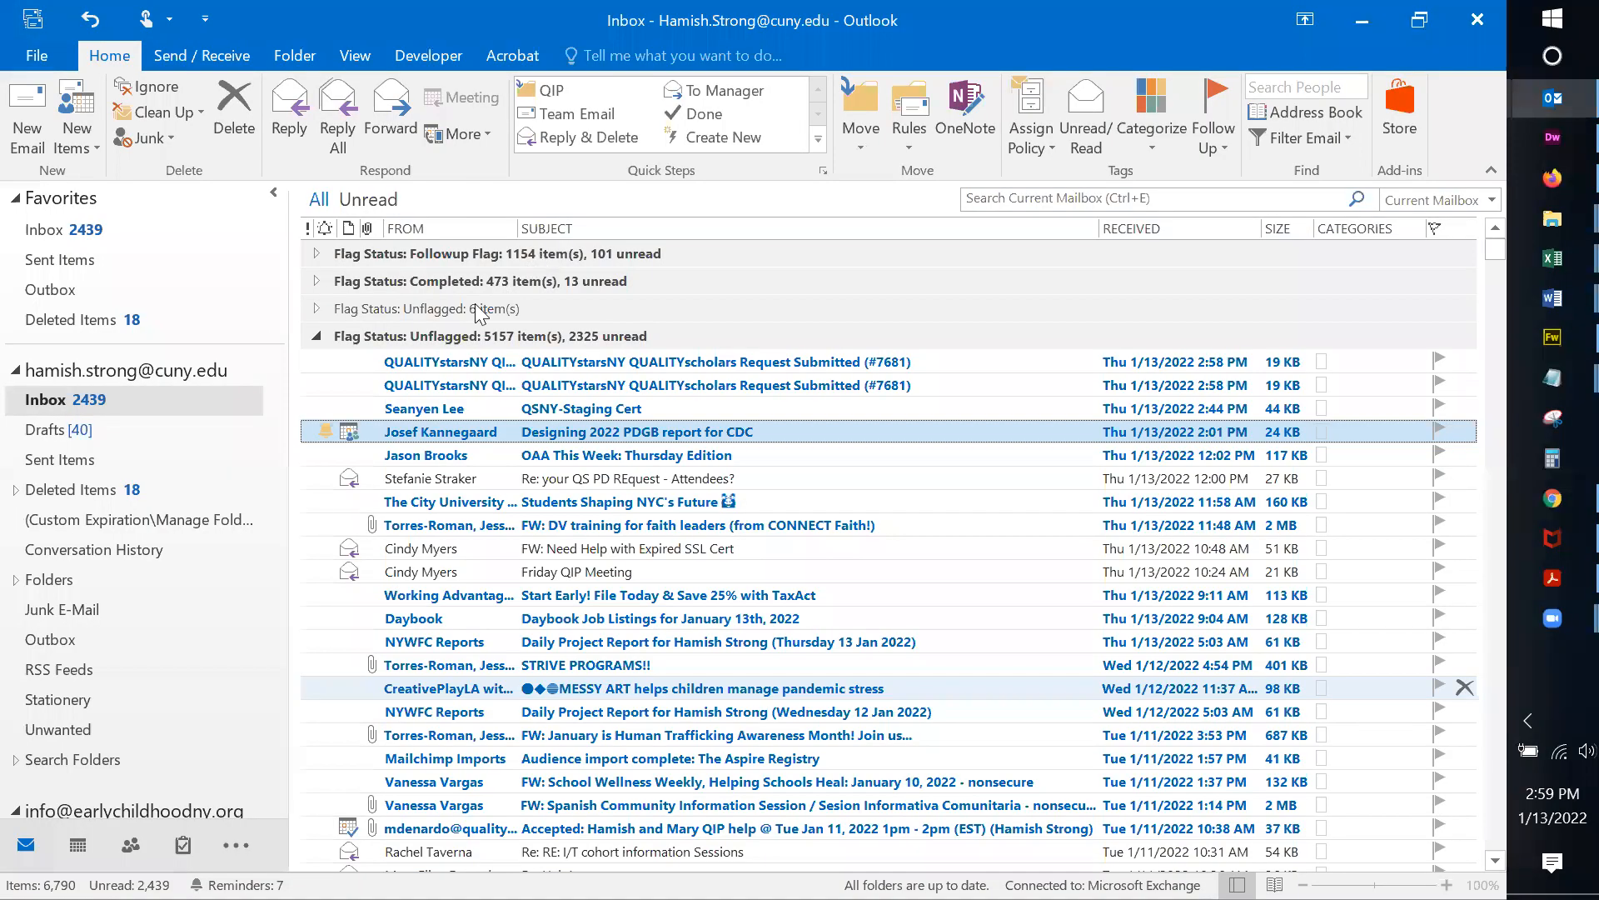
pyautogui.click(857, 361)
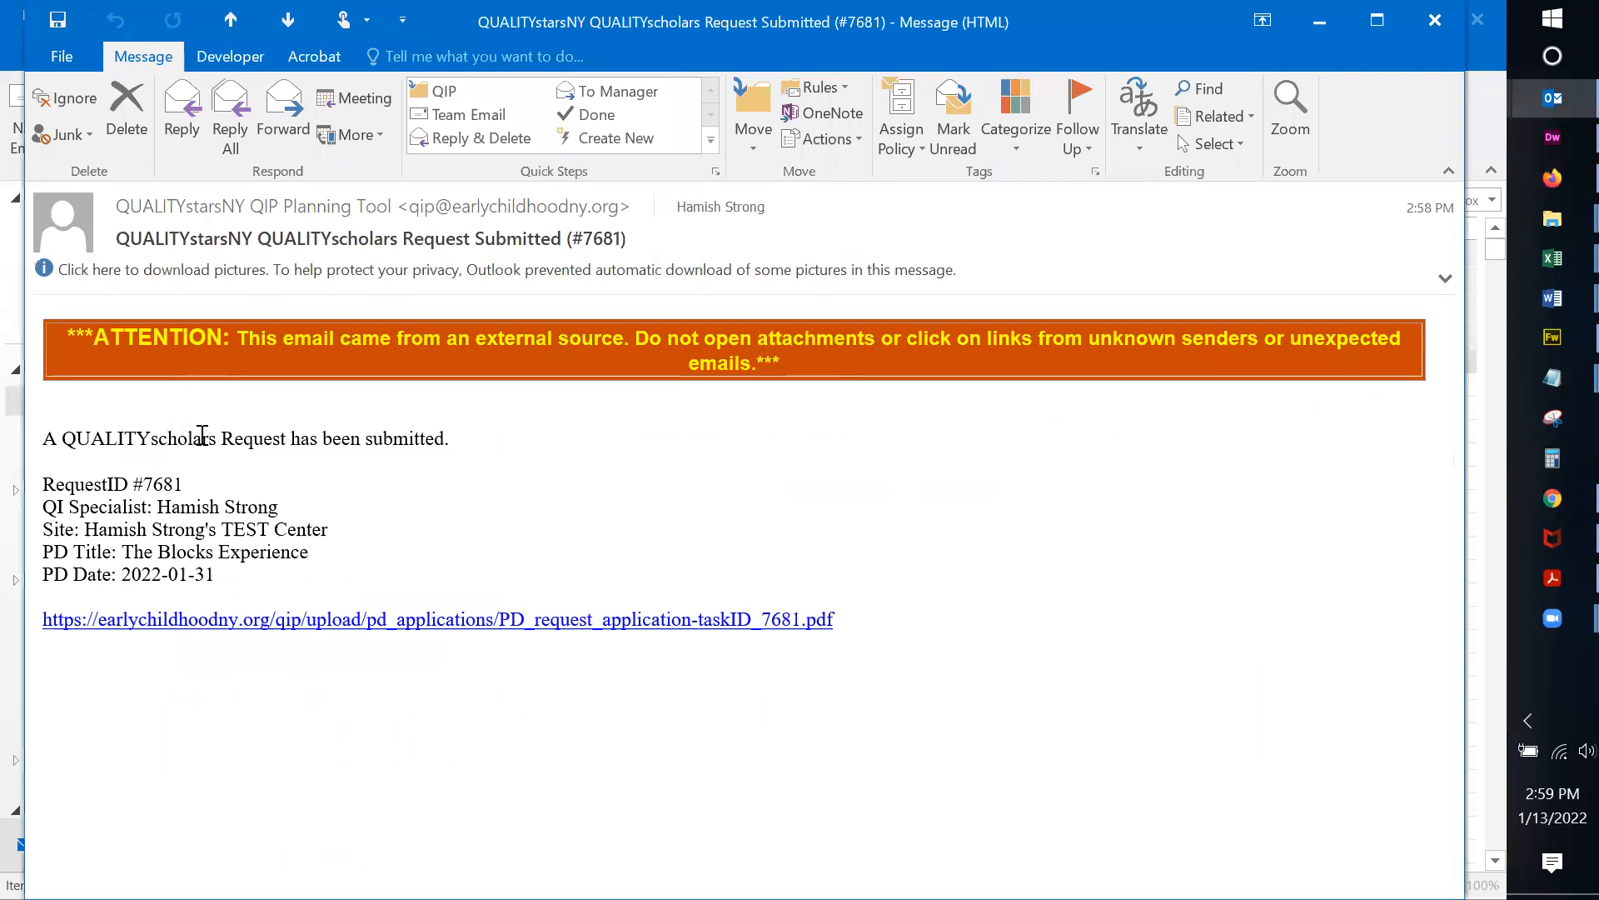
pyautogui.moveTo(146, 484); pyautogui.dragTo(300, 509)
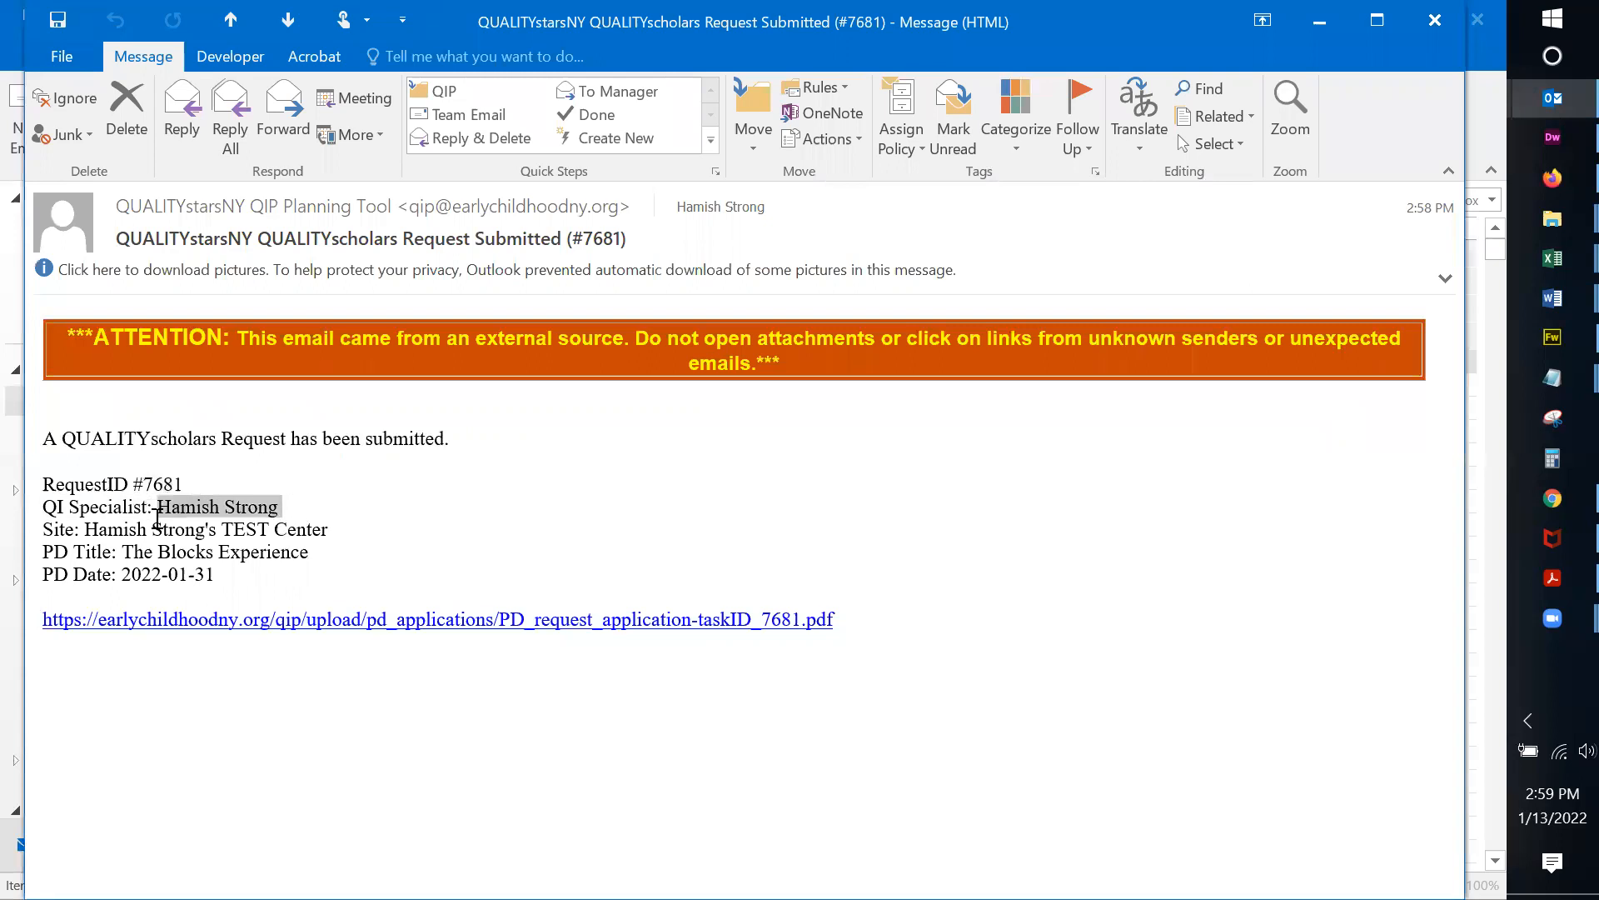
pyautogui.moveTo(47, 527); pyautogui.dragTo(337, 530)
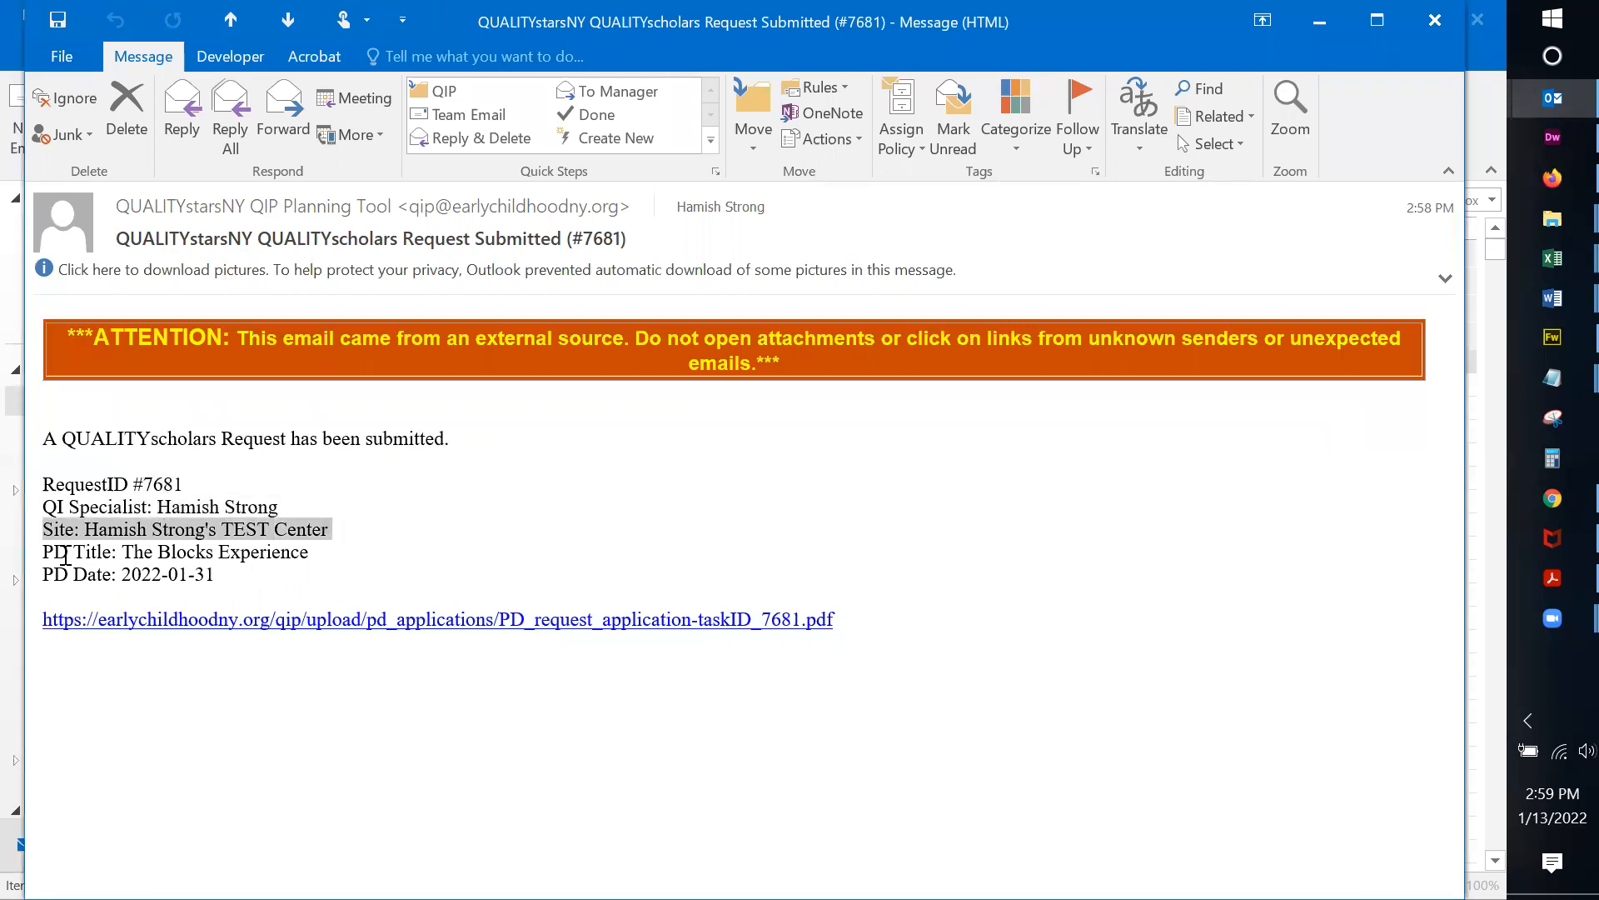
pyautogui.click(38, 551)
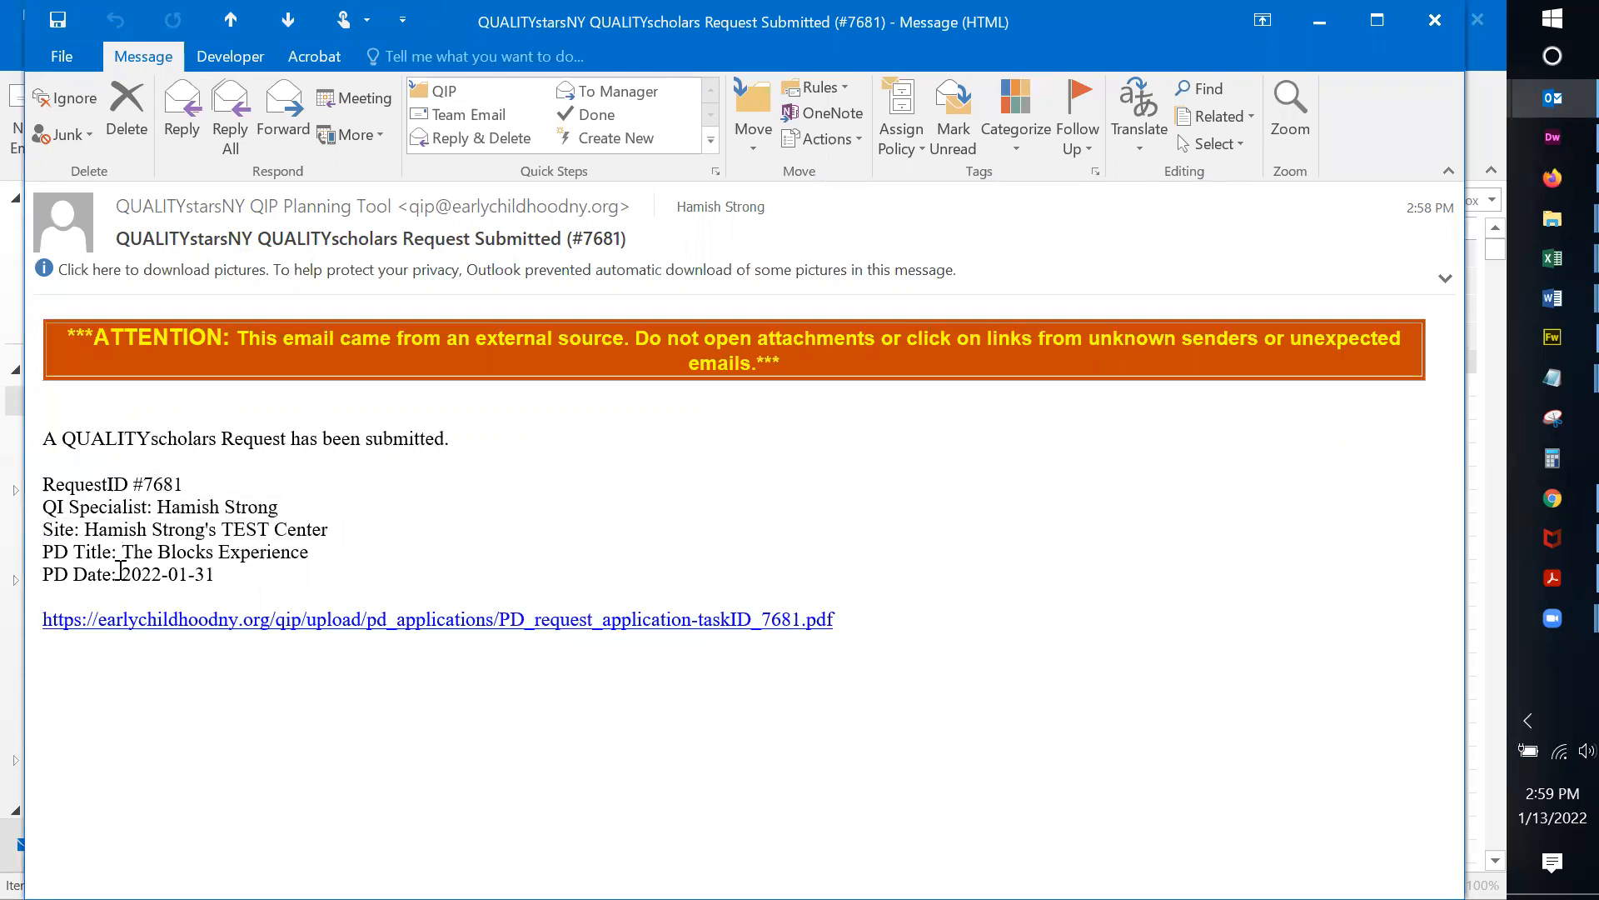
pyautogui.moveTo(73, 575); pyautogui.dragTo(222, 581)
pyautogui.click(182, 534)
pyautogui.click(590, 631)
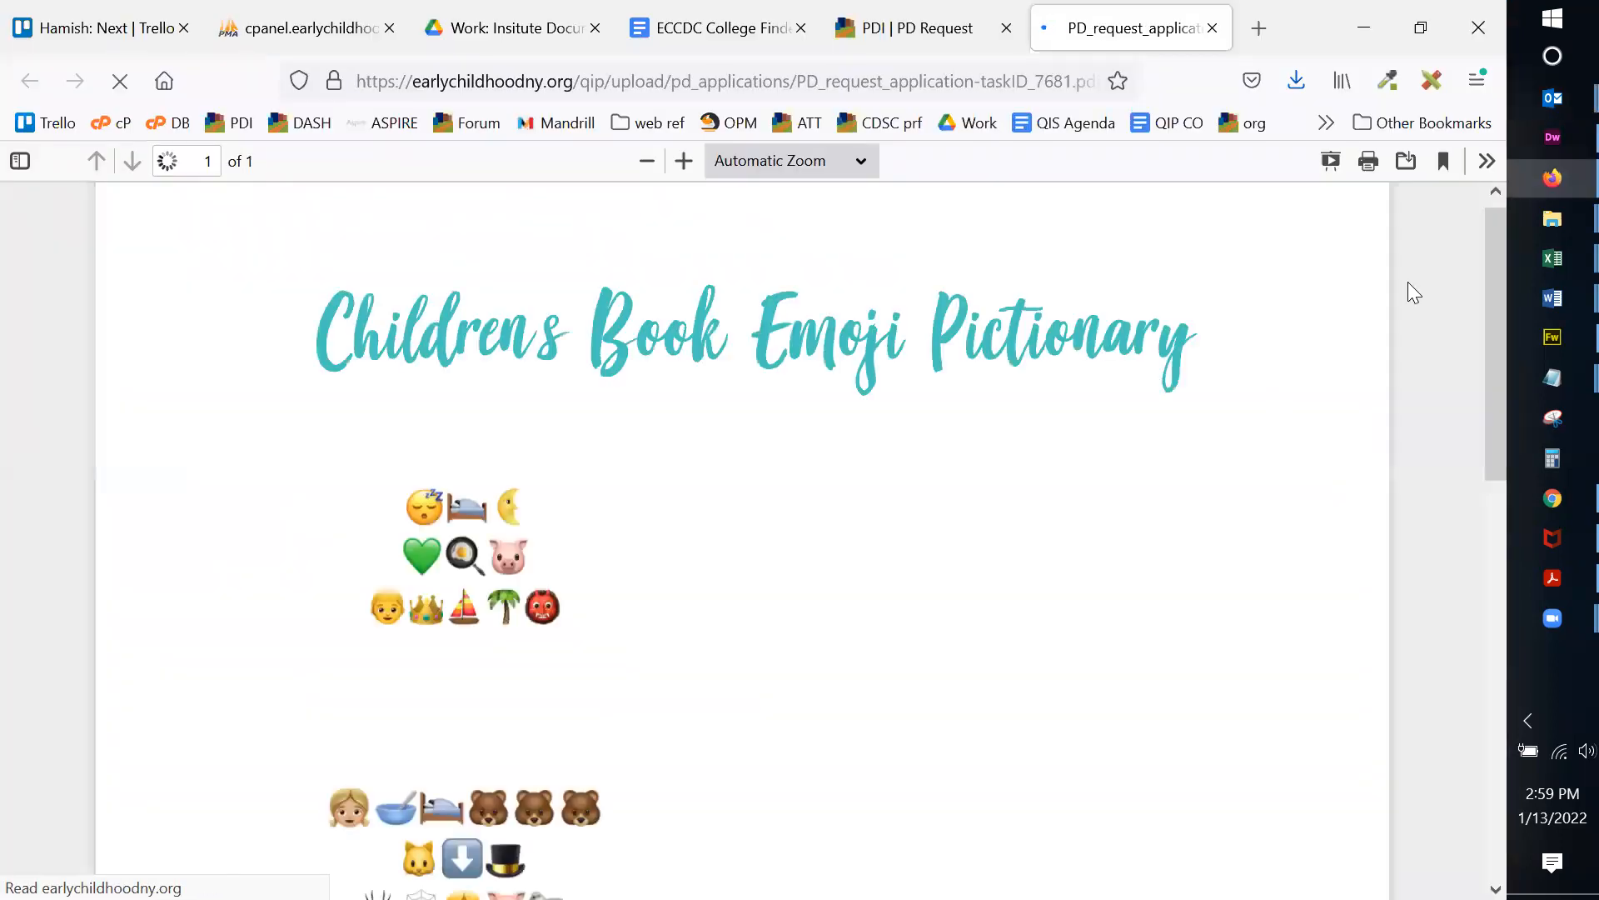
# Step: Close the application PDF and scroll back to the top of the #7681 request page
pyautogui.click(1213, 30)
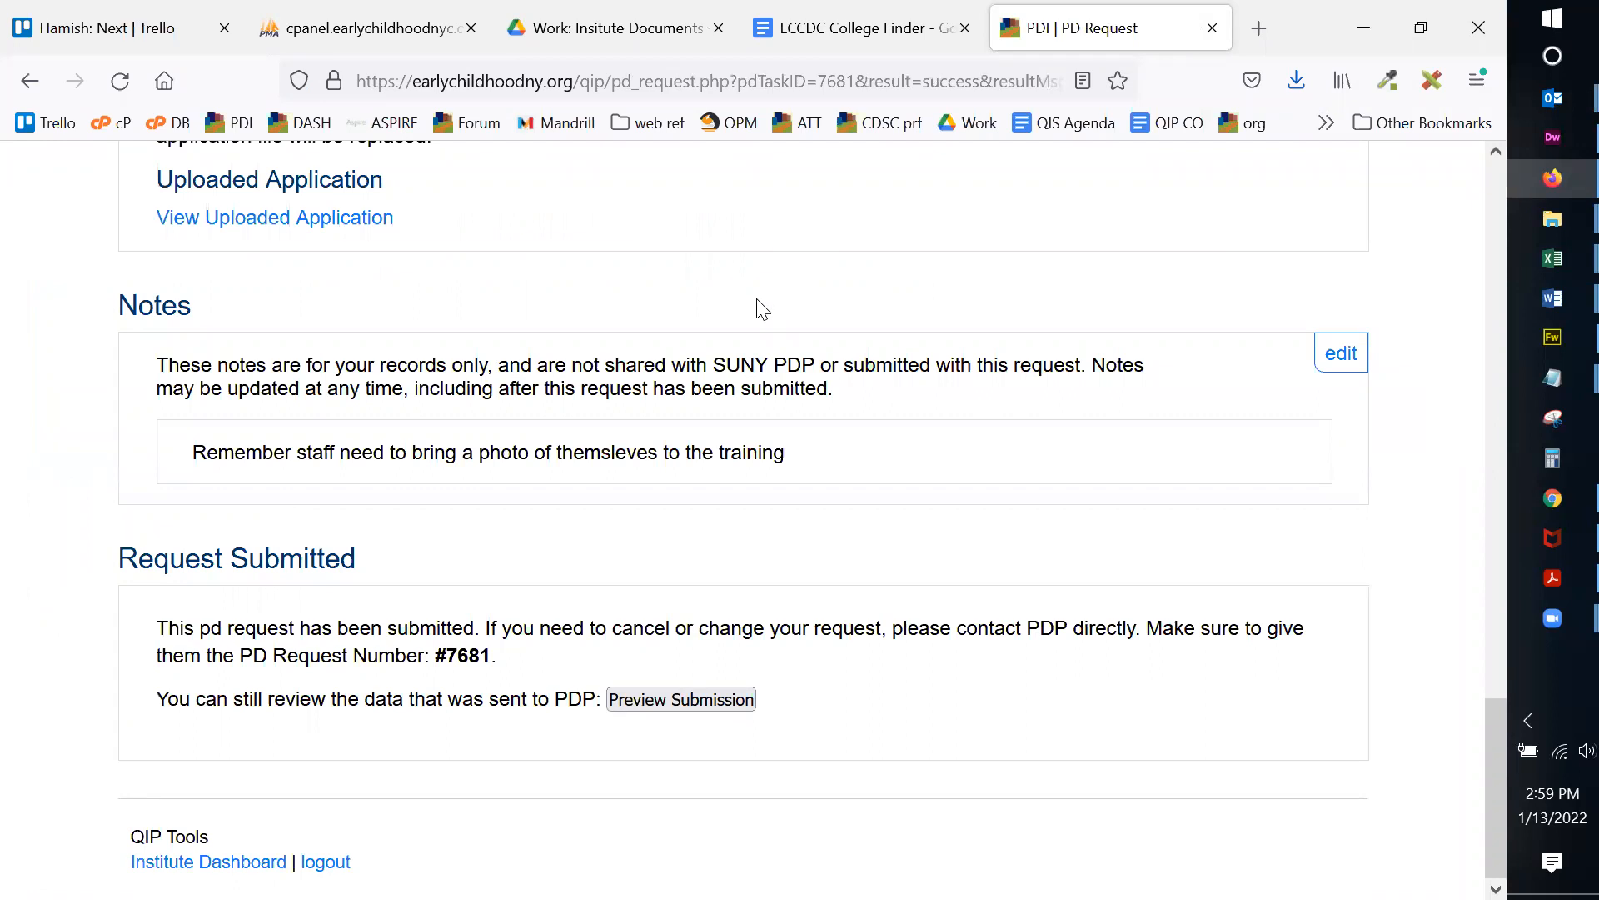
pyautogui.scroll(3, 893, 402)
pyautogui.scroll(2, 893, 402)
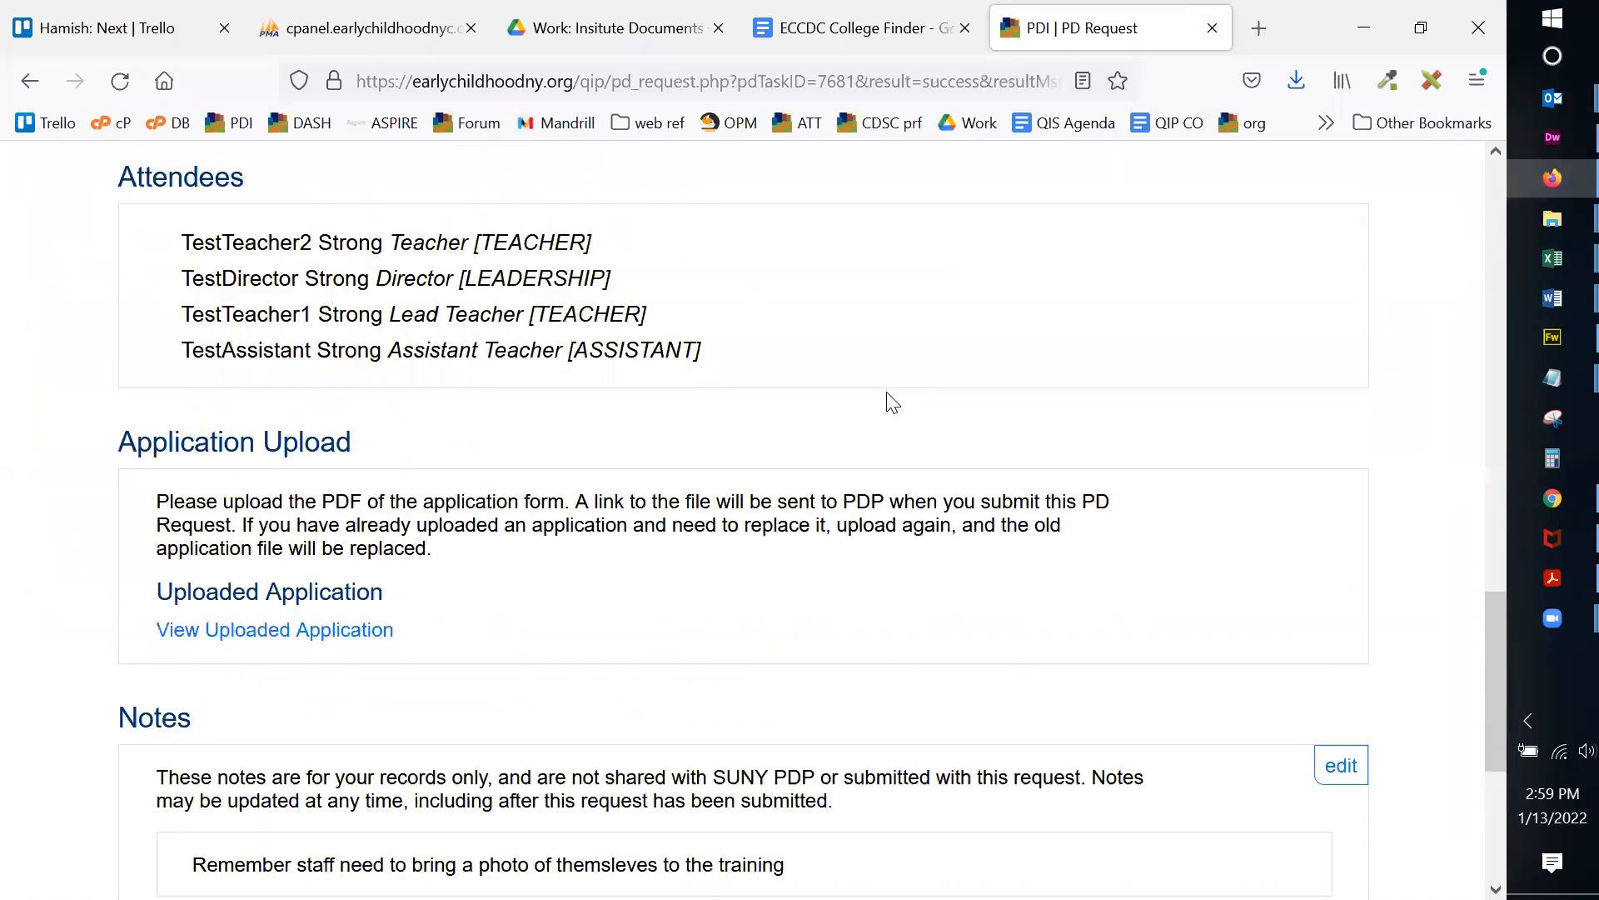
pyautogui.scroll(15, 893, 402)
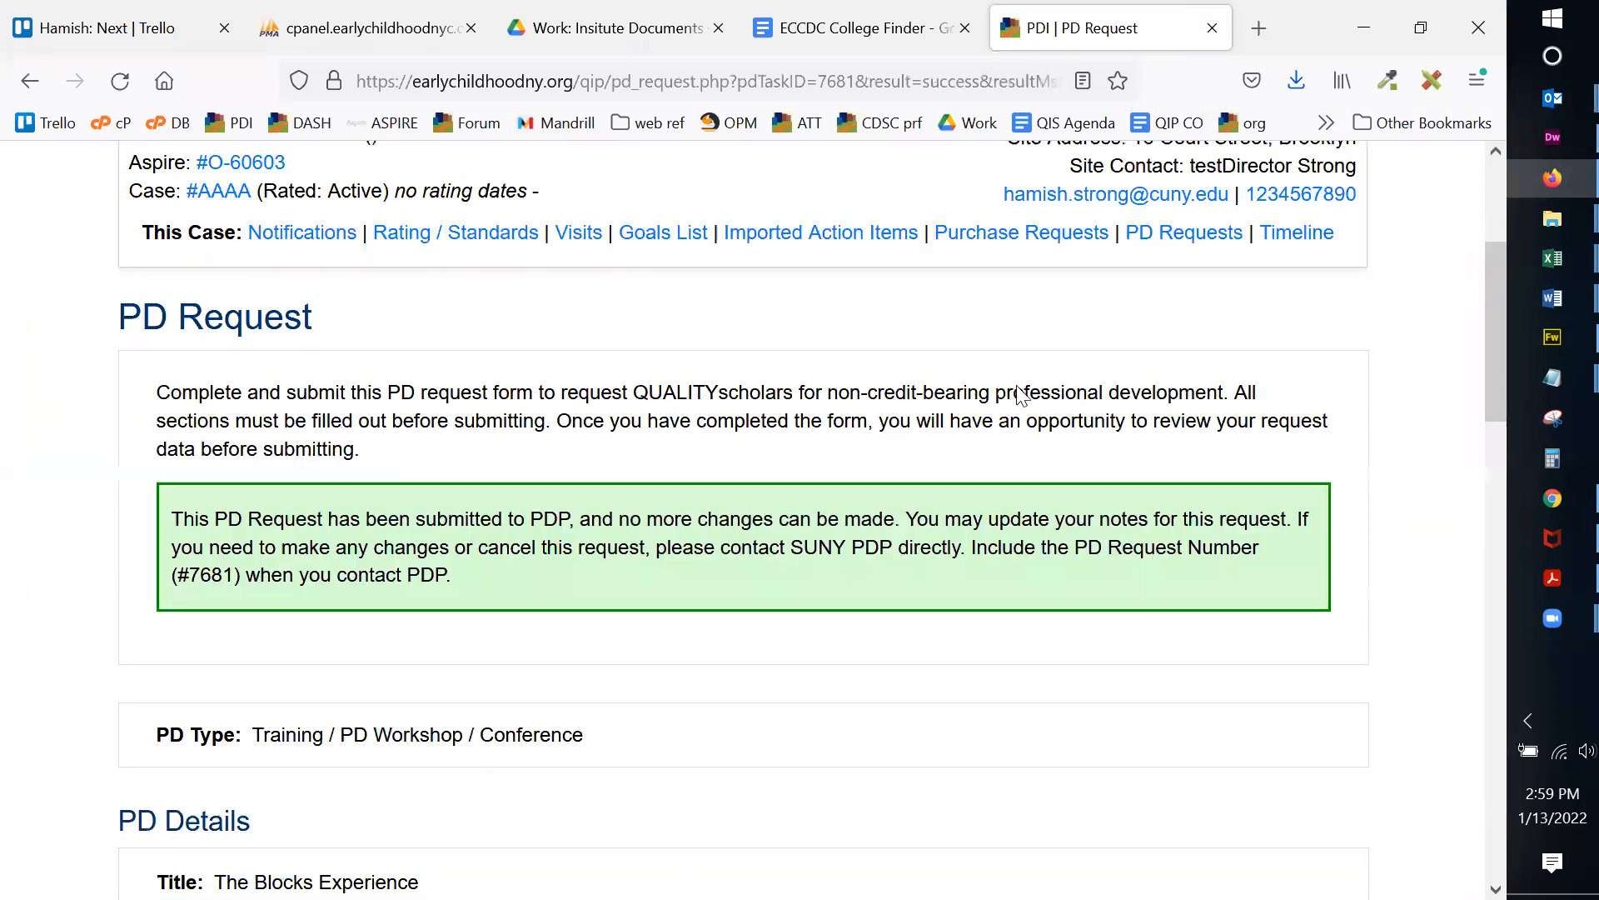
# Step: Open the PD Requests list and check PD# 7681's submitted date, 1/13/2022 15:58
pyautogui.click(1162, 546)
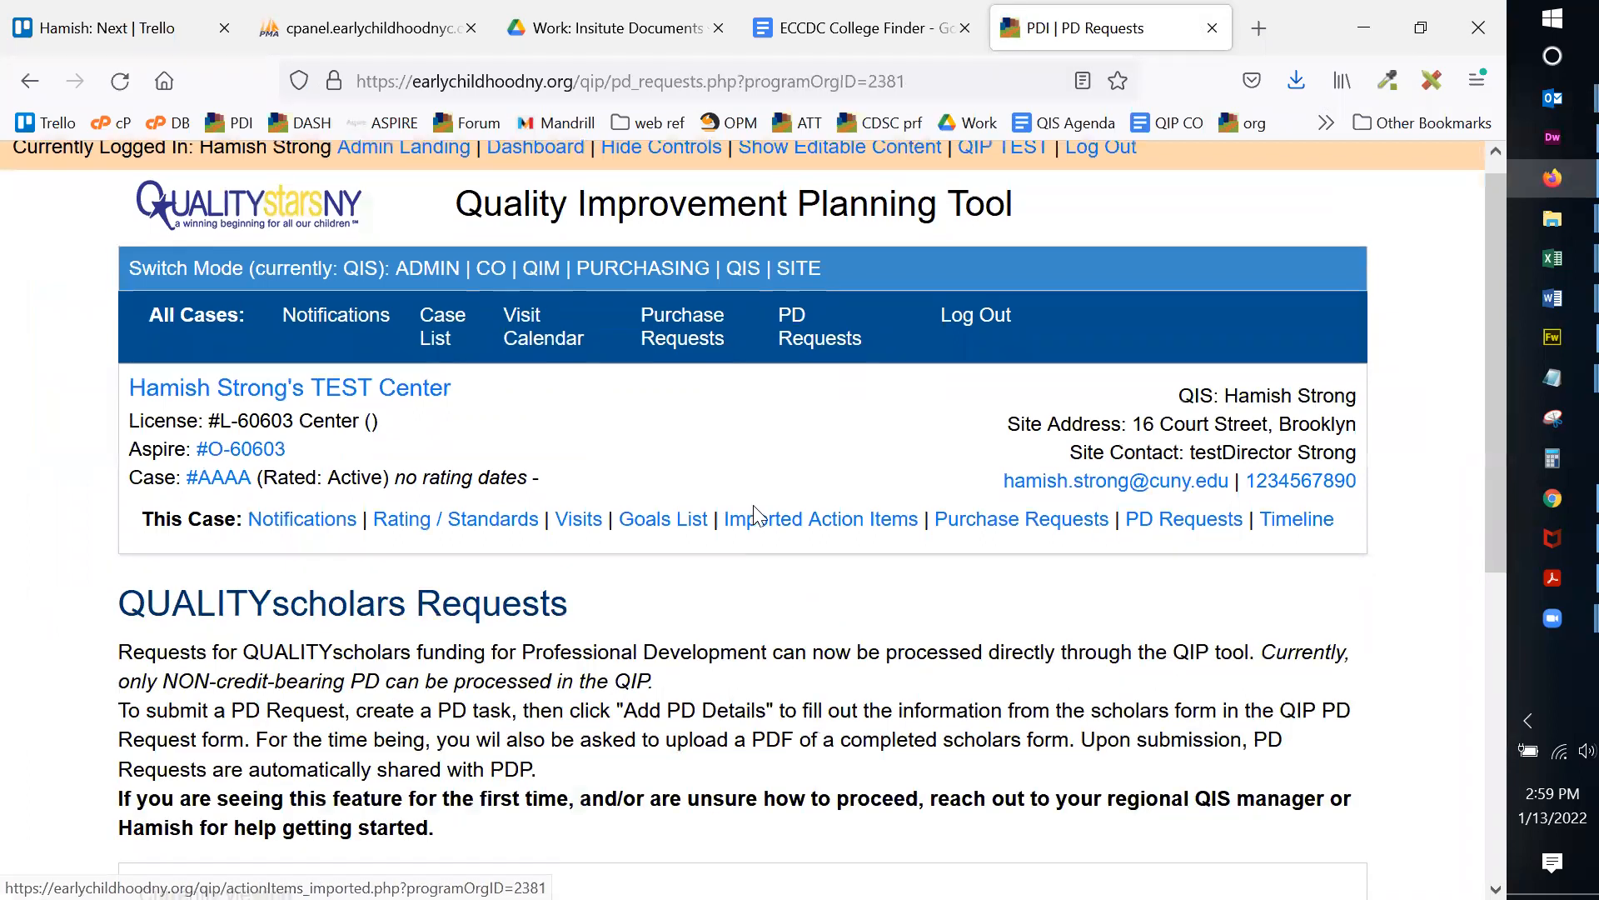
pyautogui.scroll(-3, 749, 512)
pyautogui.scroll(-2, 984, 392)
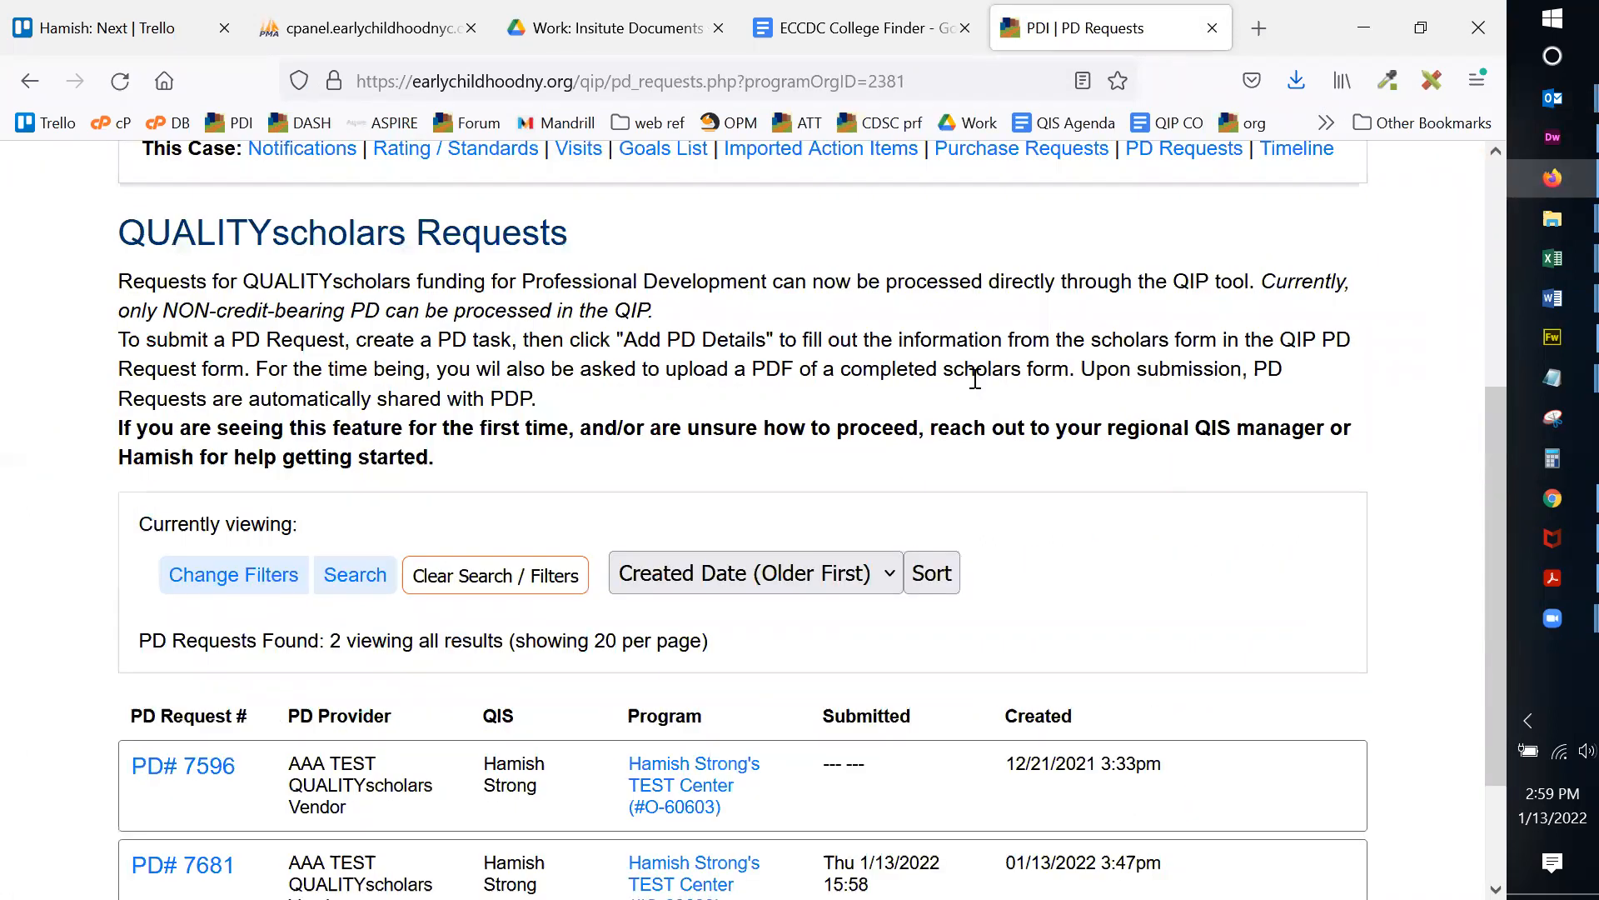
pyautogui.scroll(-2, 788, 298)
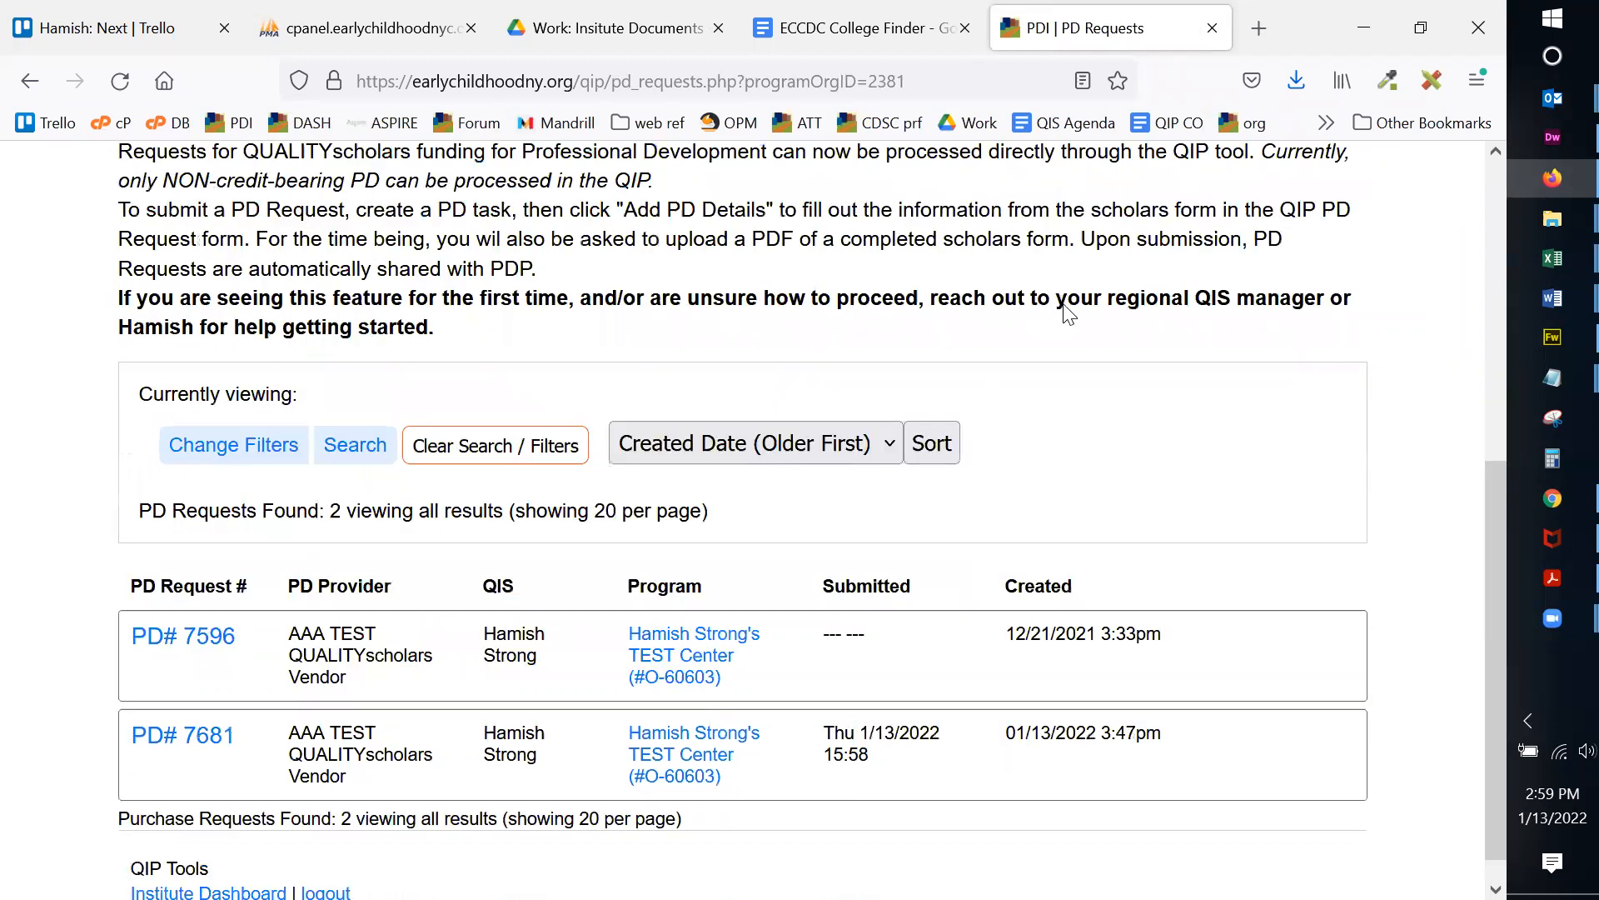
pyautogui.scroll(-1, 1069, 315)
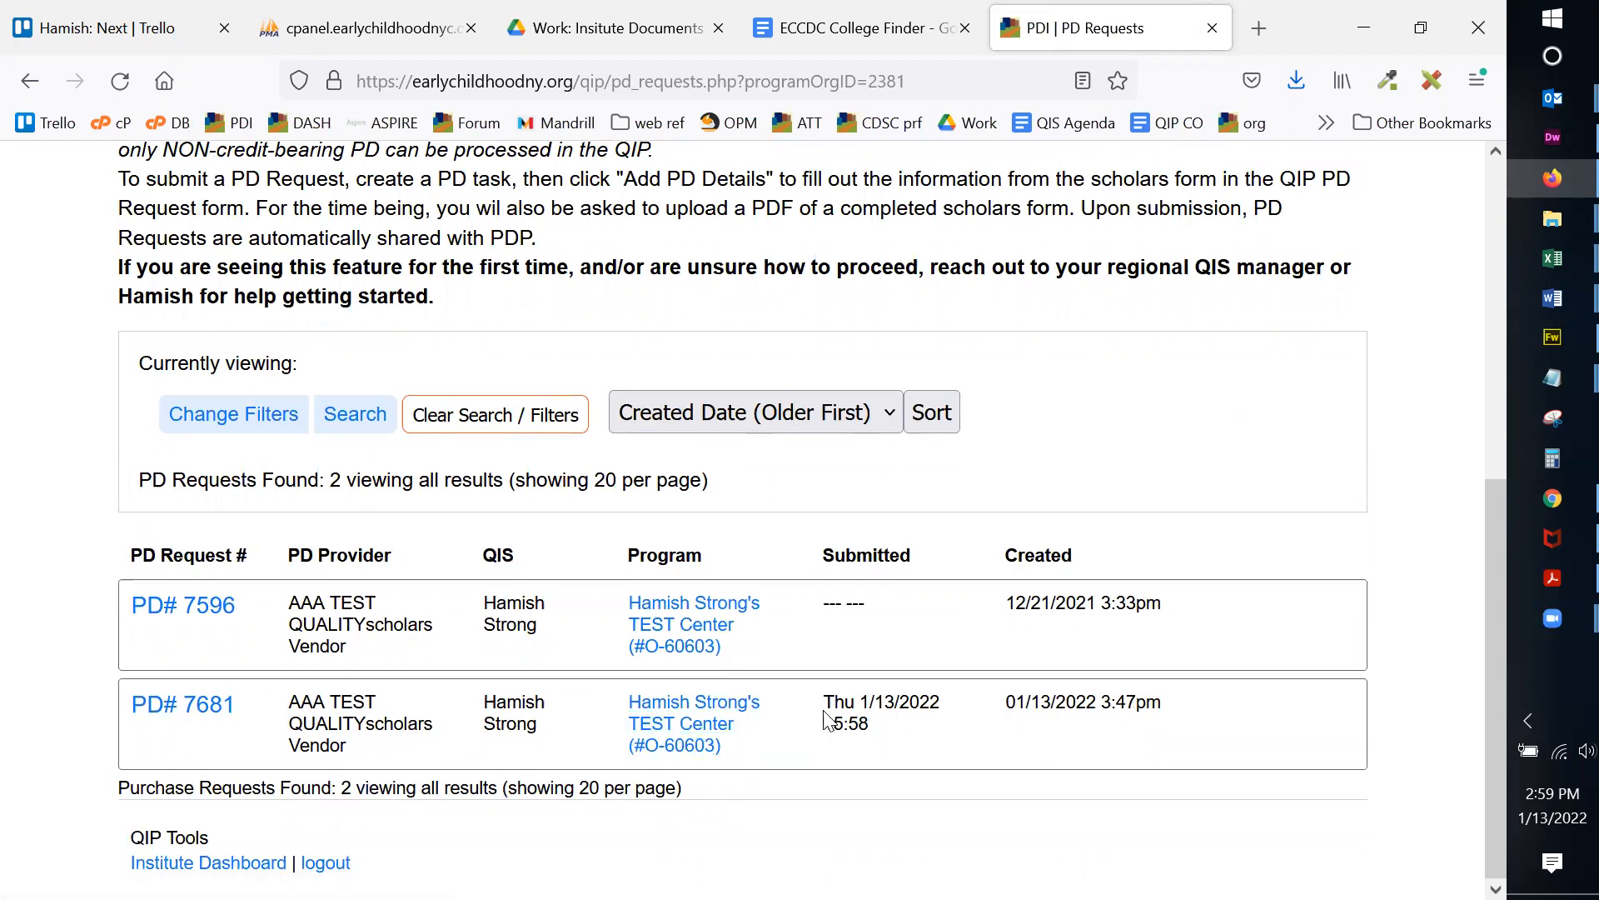
pyautogui.moveTo(834, 710); pyautogui.dragTo(885, 737)
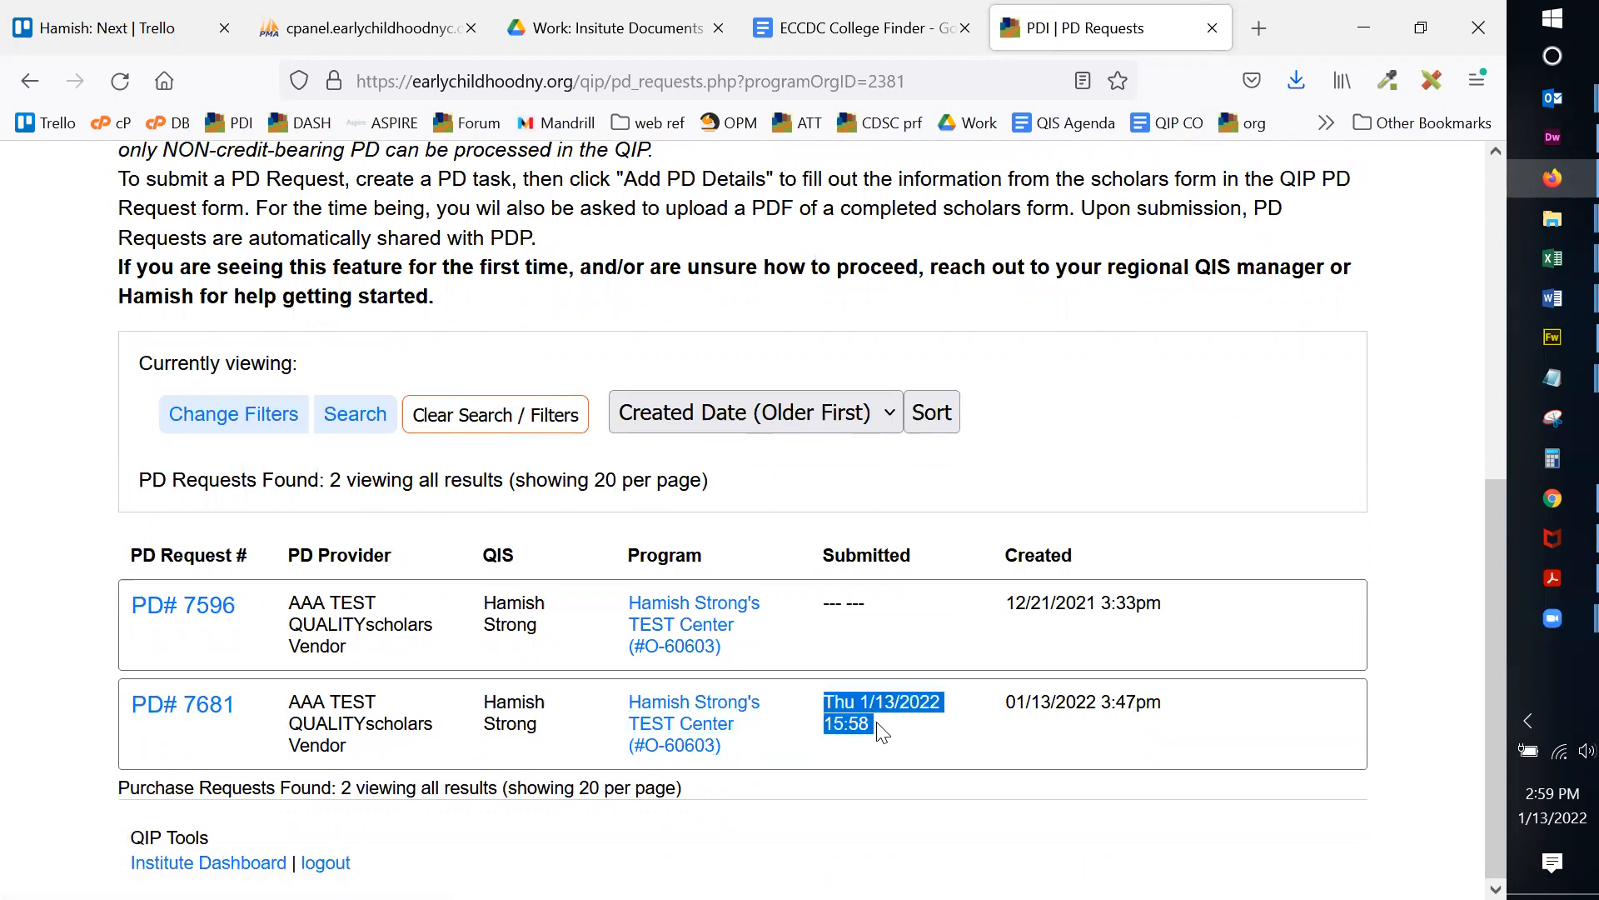
pyautogui.click(879, 726)
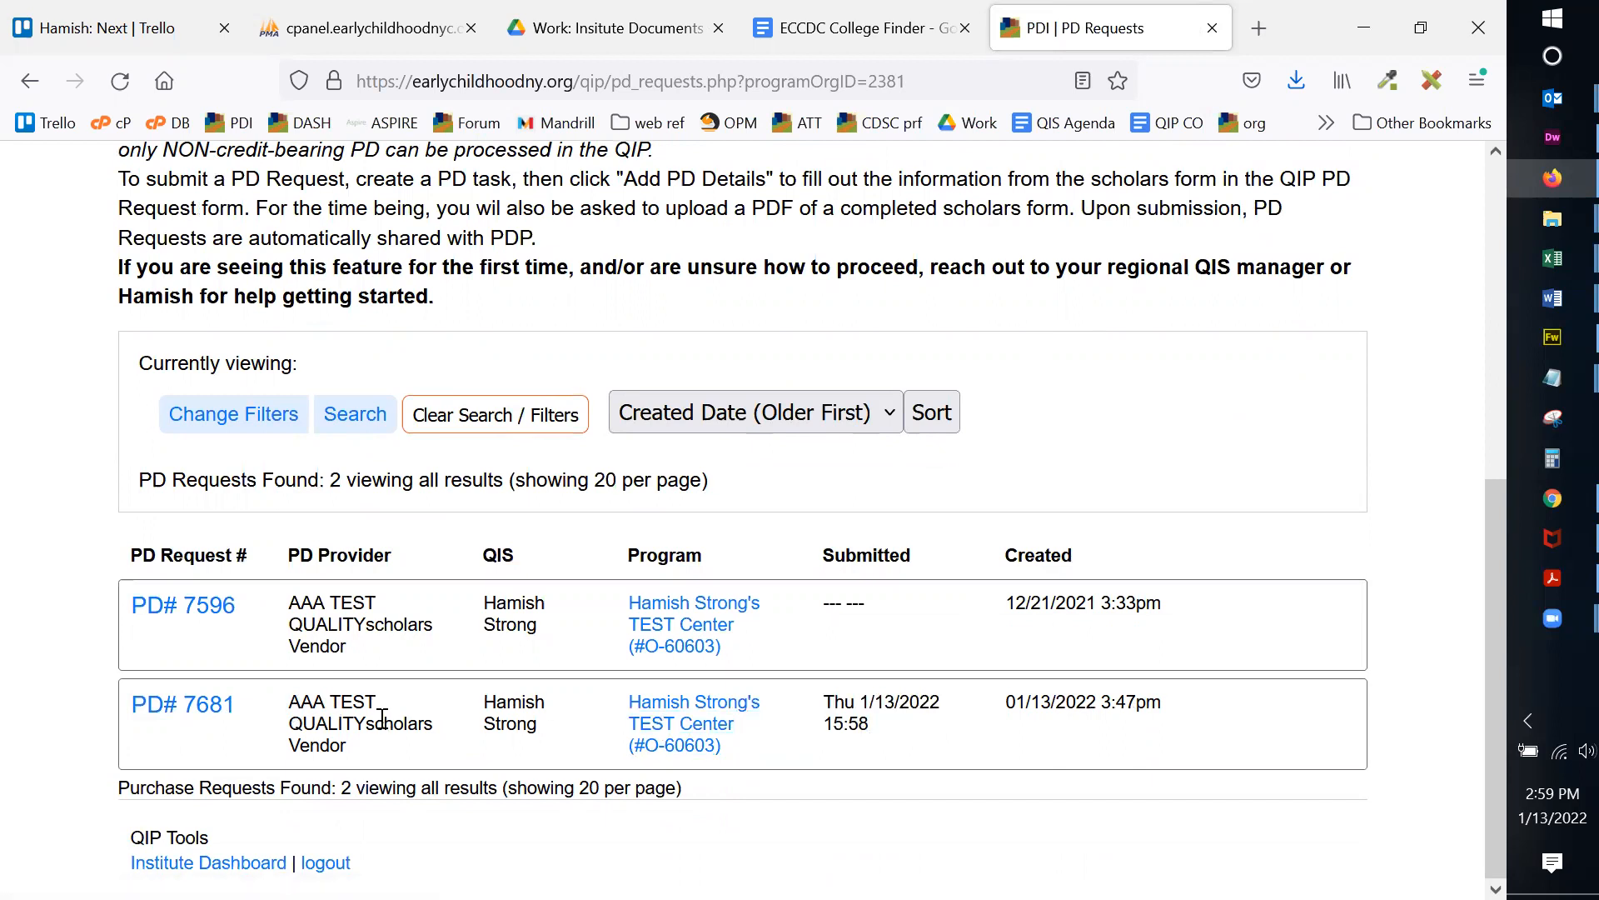
# Step: Open PD# 7681 from the list, look it over, and go back to the list
pyautogui.click(192, 717)
pyautogui.scroll(-10, 691, 603)
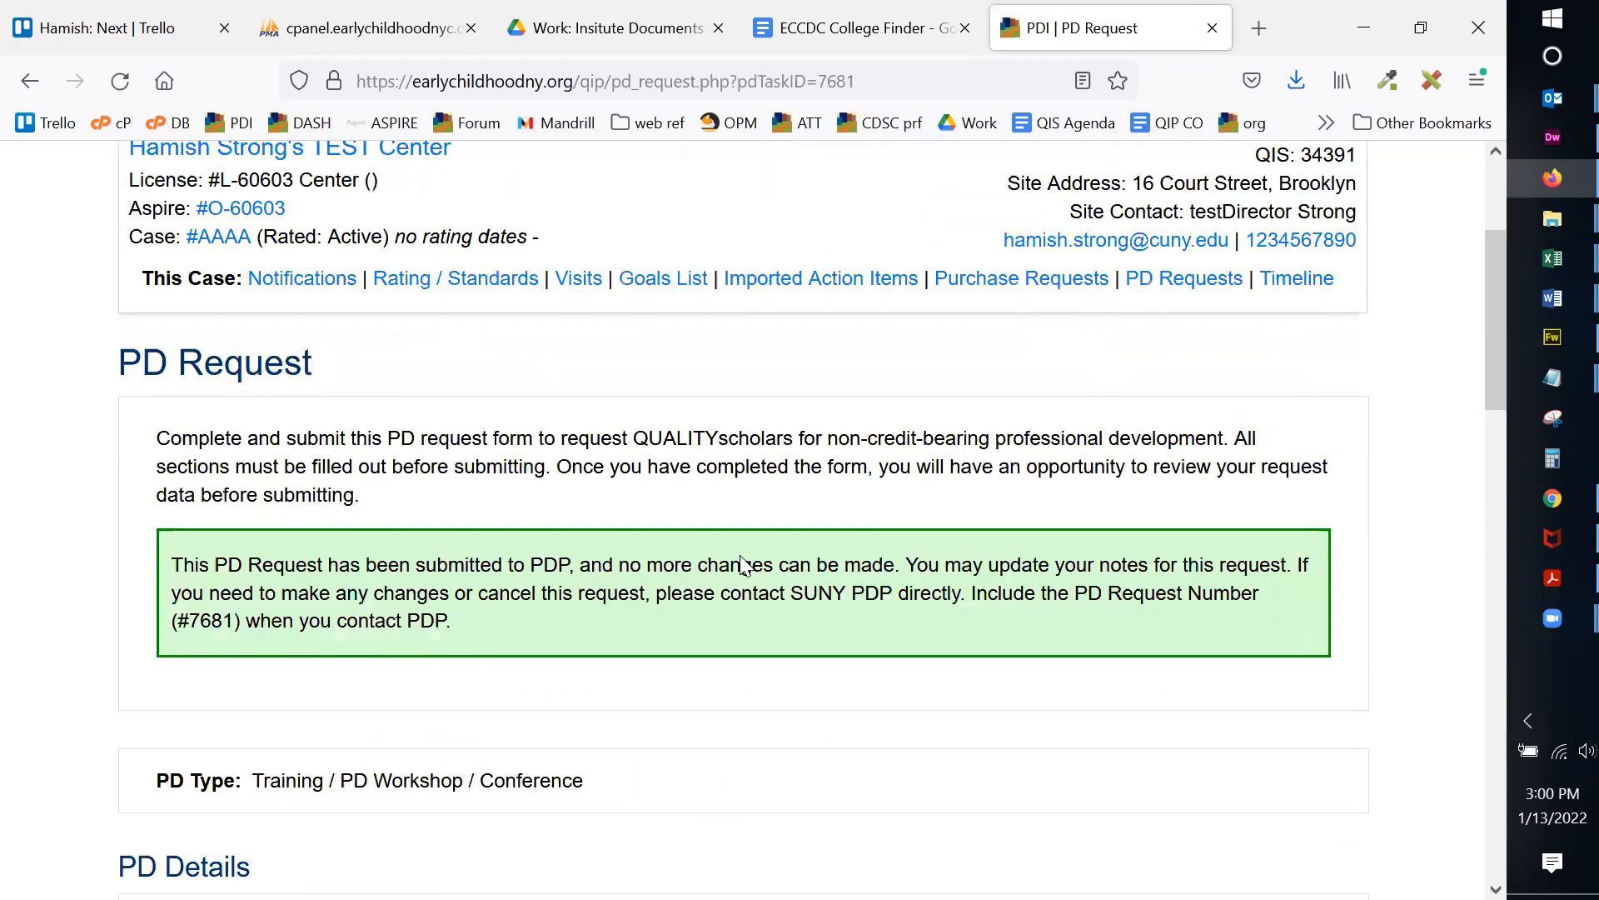
pyautogui.scroll(-8, 737, 553)
pyautogui.scroll(10, 731, 553)
pyautogui.scroll(8, 670, 377)
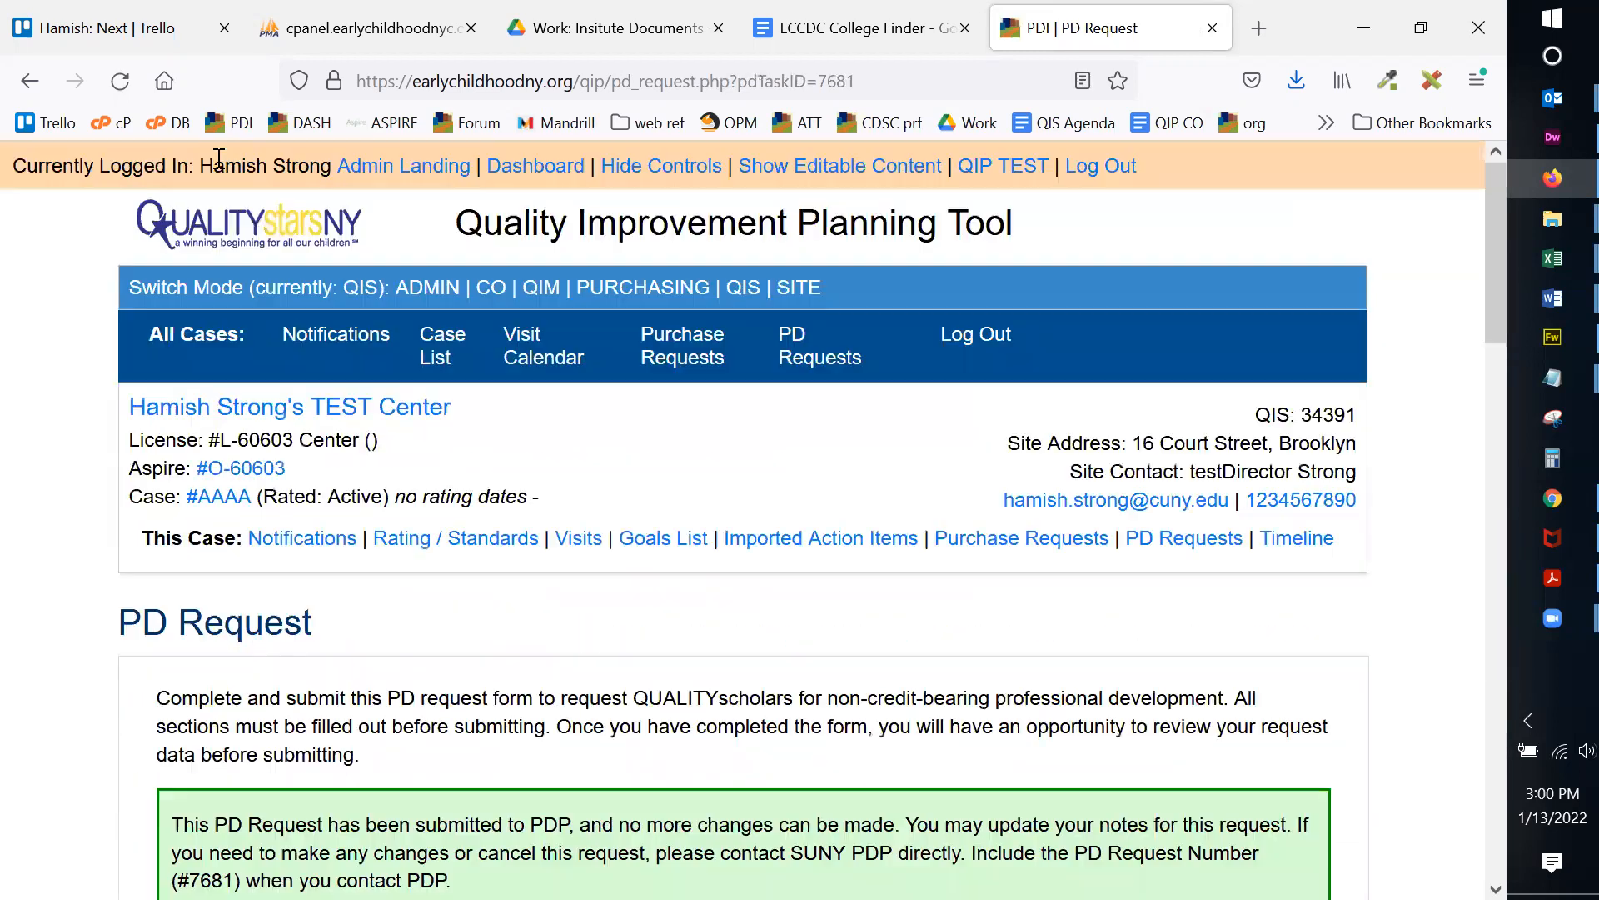
pyautogui.click(28, 82)
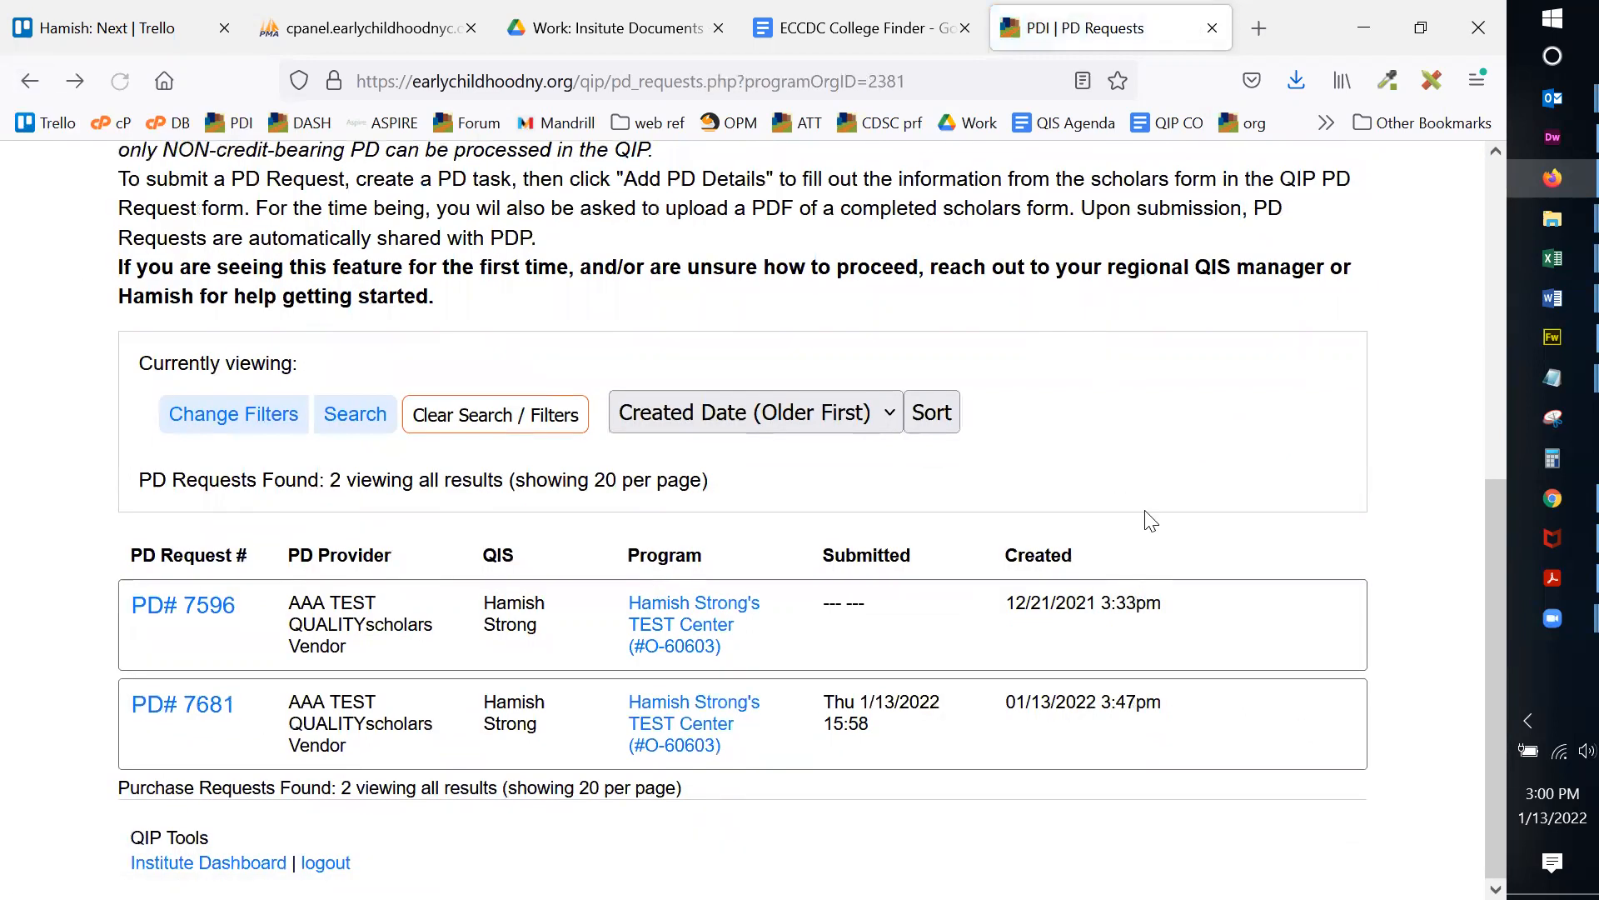